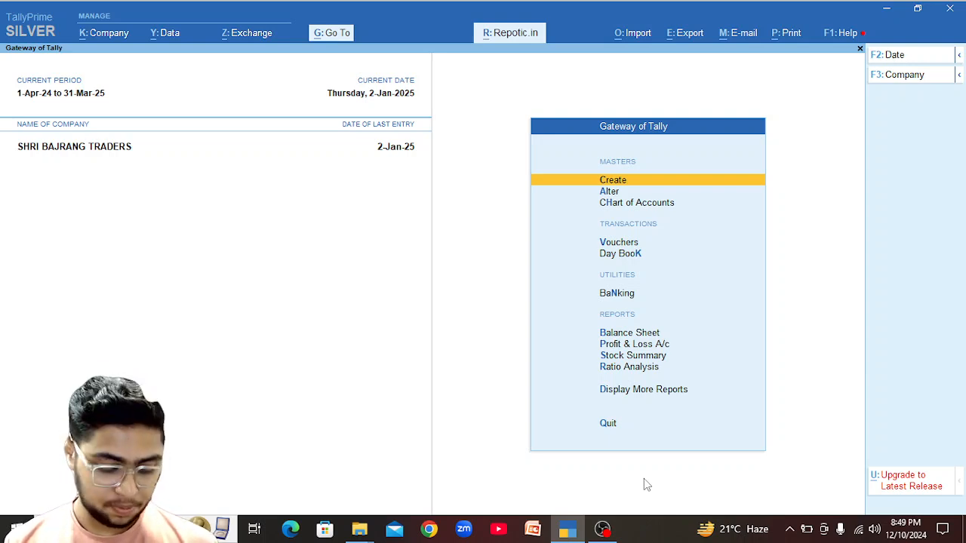
Open November's sales vouchers from the Sales Register under Display More Reports > Account Books.
key(a)
key(Escape)
key(d)
key(a)
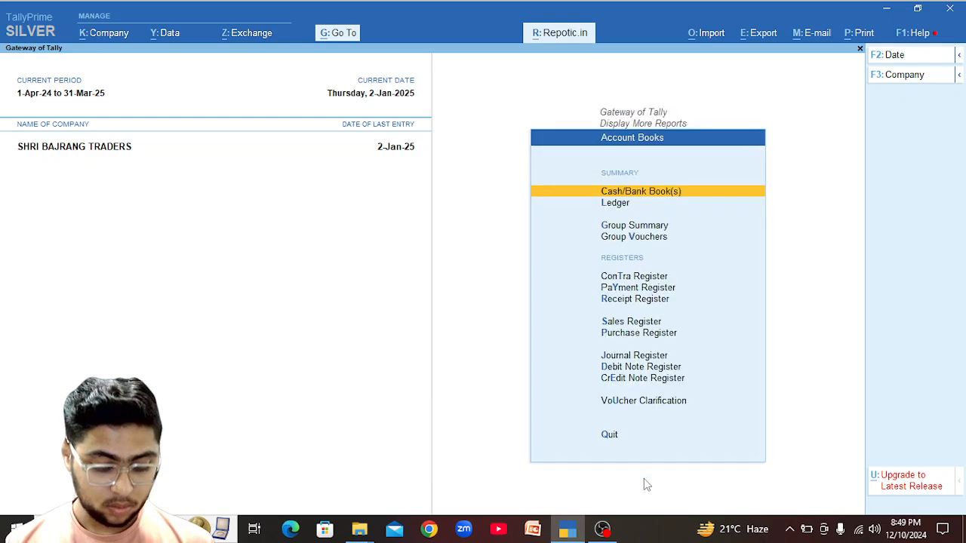
key(s)
key(Up)
key(Up)
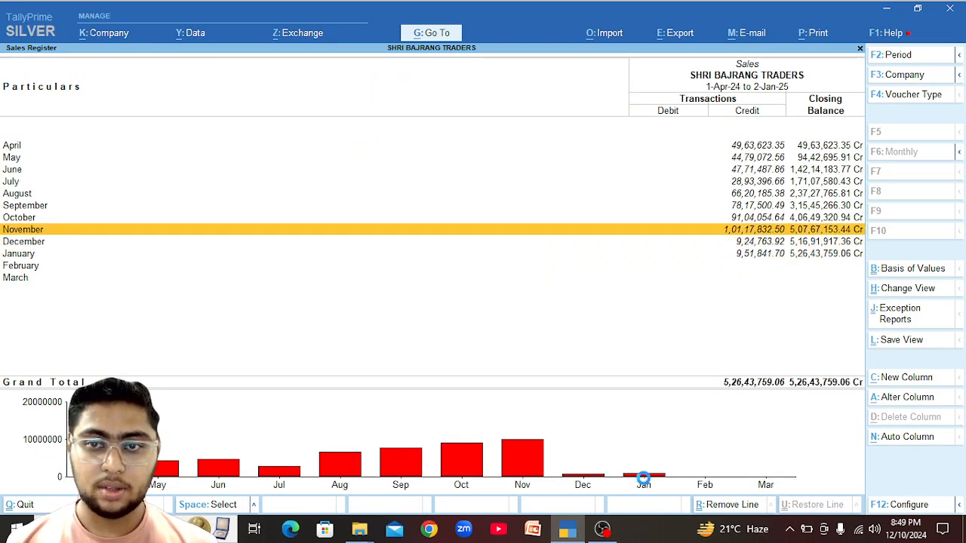
key(Return)
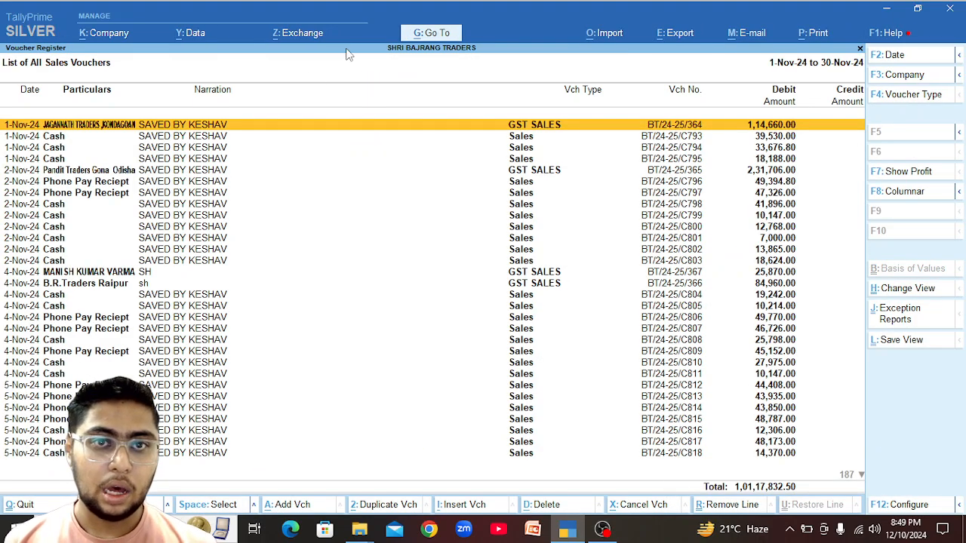
Open the e-Invoice report through Go To by searching 'E in'.
click(433, 36)
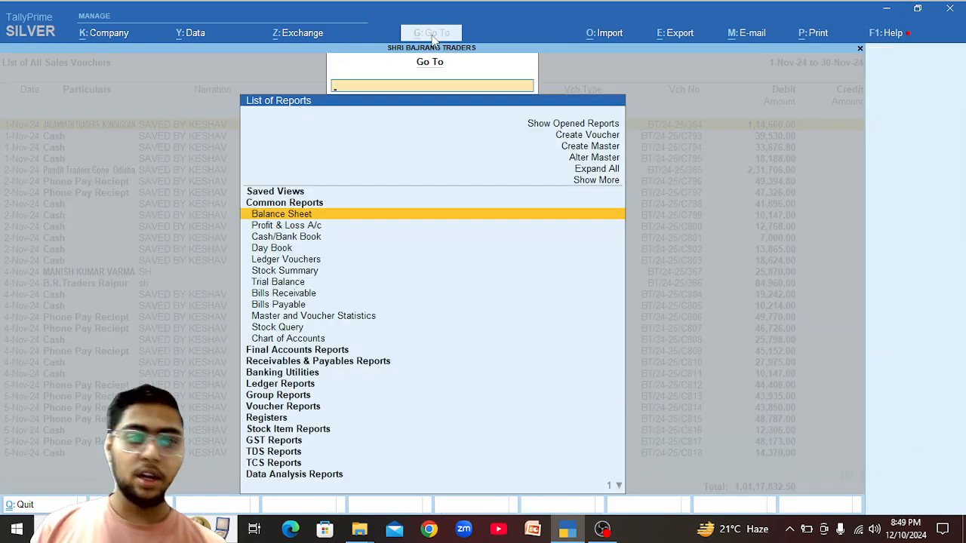
key(Down)
key(Down)
key(Down)
key(Down)
key(Down)
key(Down)
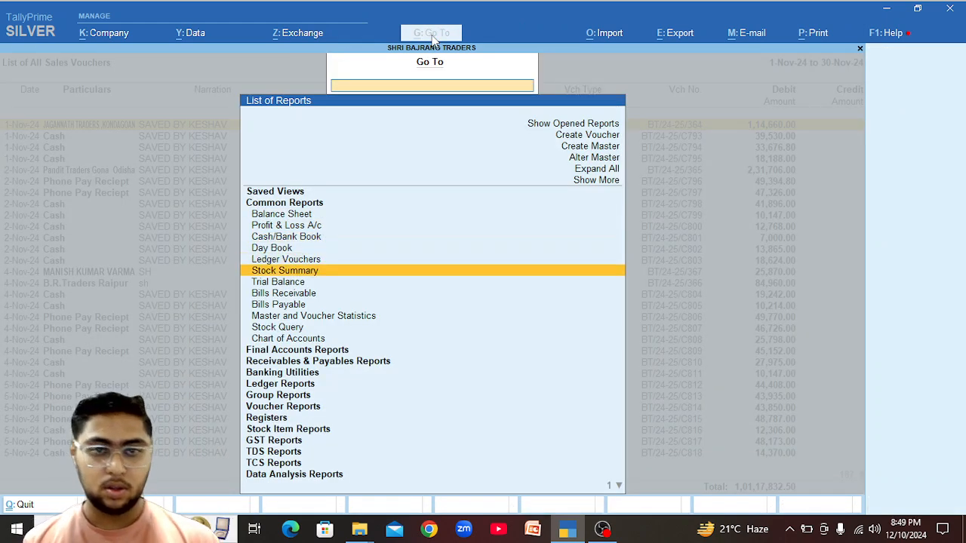
text(E in)
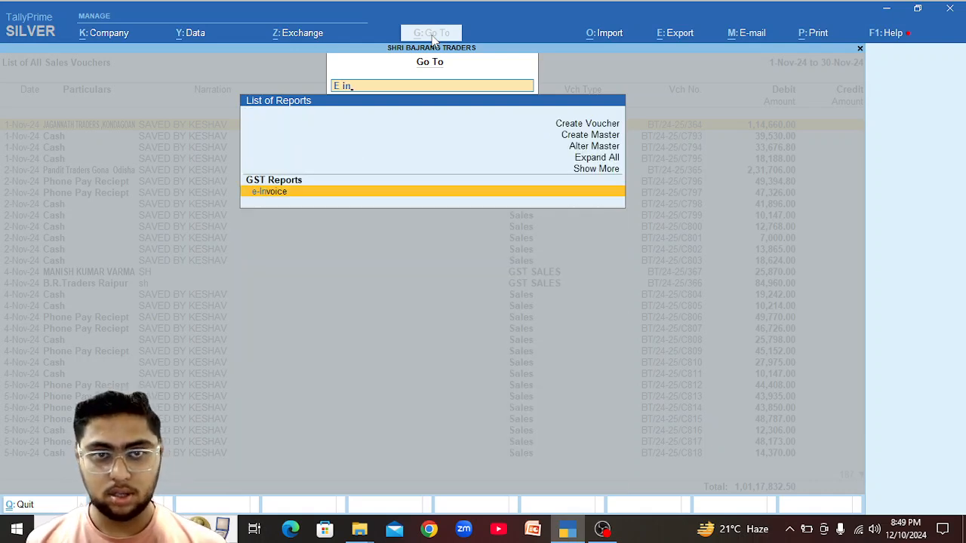
key(Return)
Set the report period from 1-11-2024 to 30-11-2024.
key(F2)
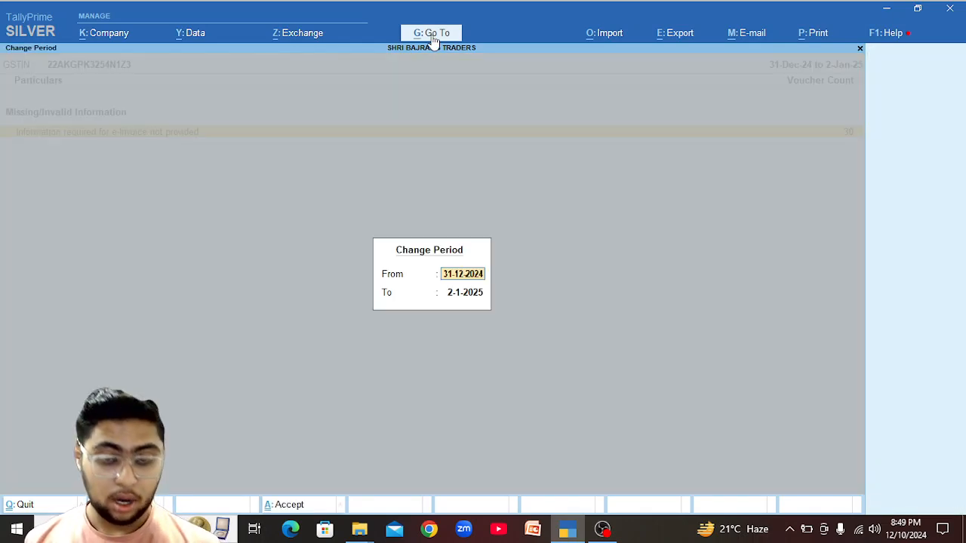
text(1-11)
key(Return)
text(30-11)
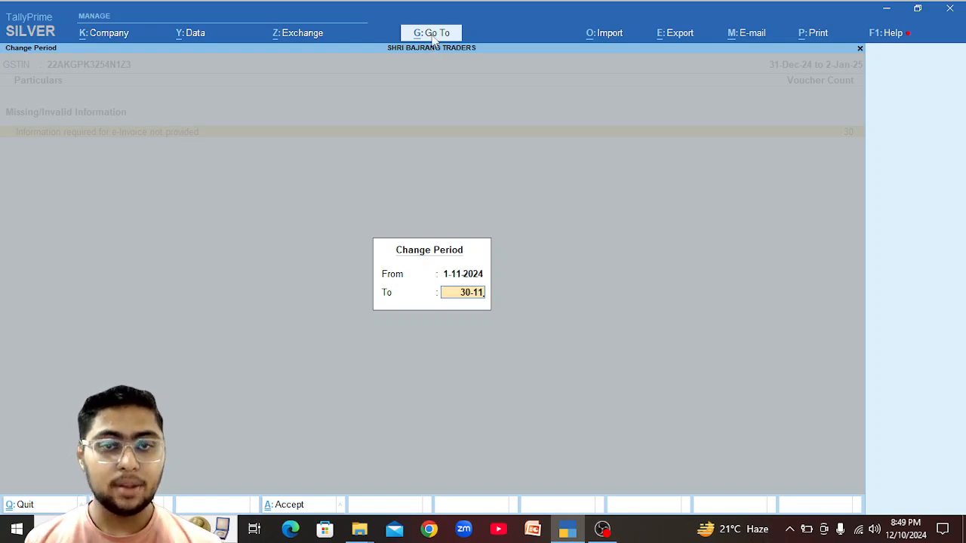
key(Return)
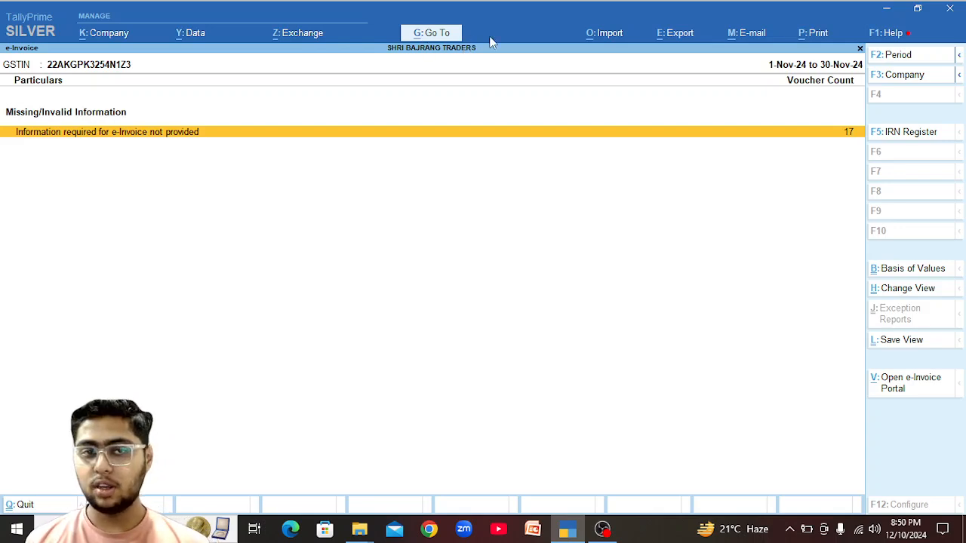
Open the Pandit Traders Gona Odisha exception and enter Gona as the Place (Bill To).
key(Return)
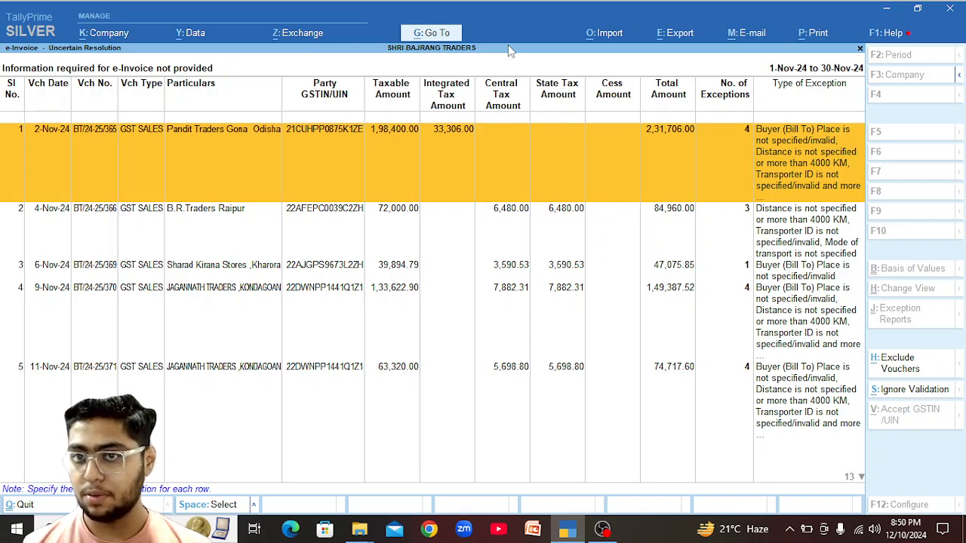
key(Escape)
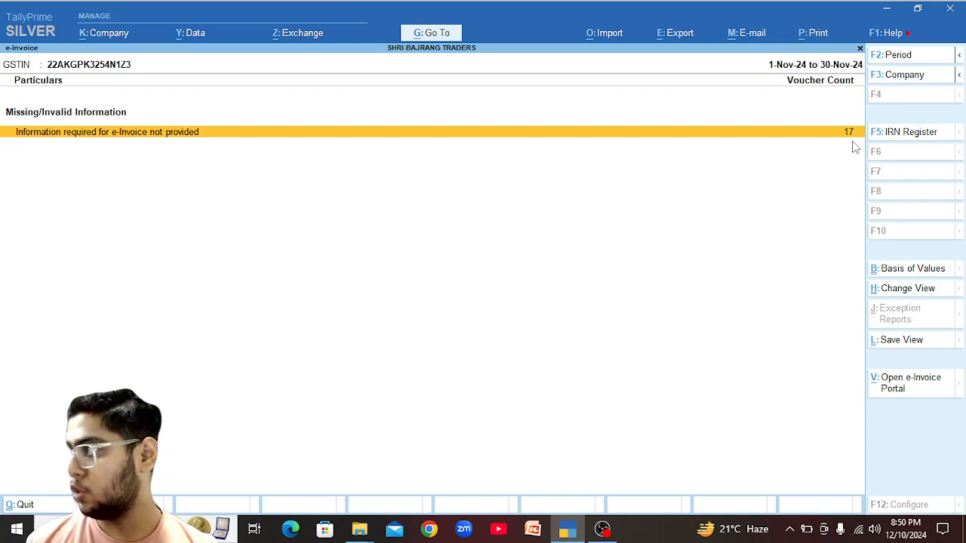
key(Return)
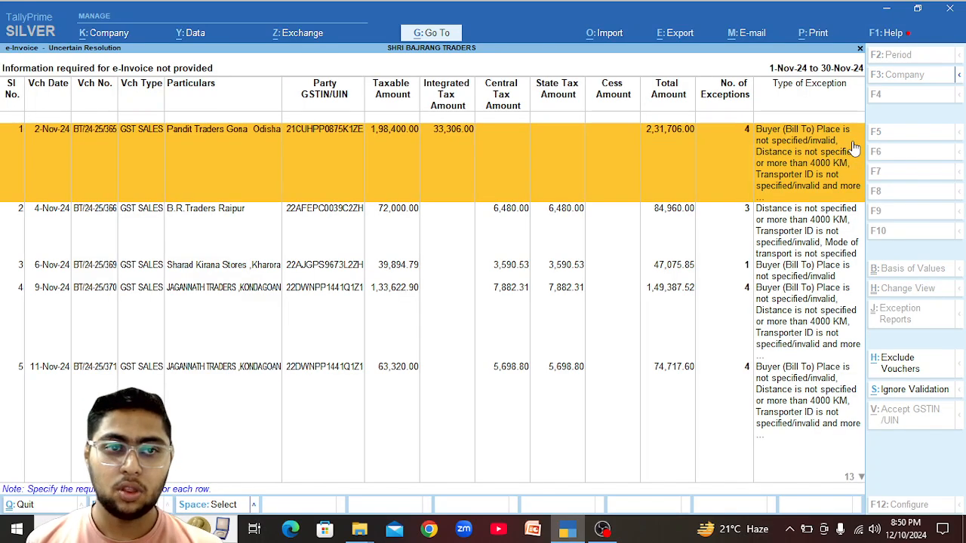
click(687, 136)
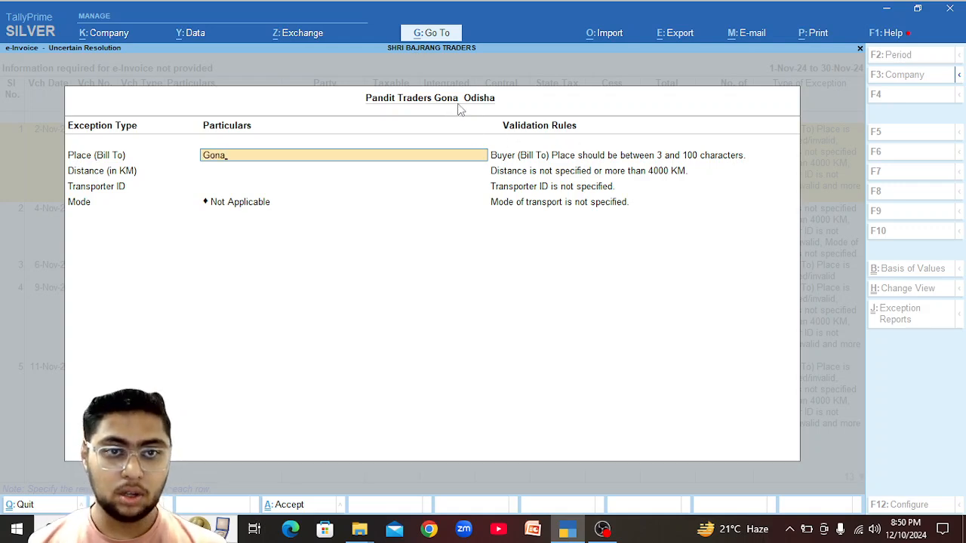
key(Return)
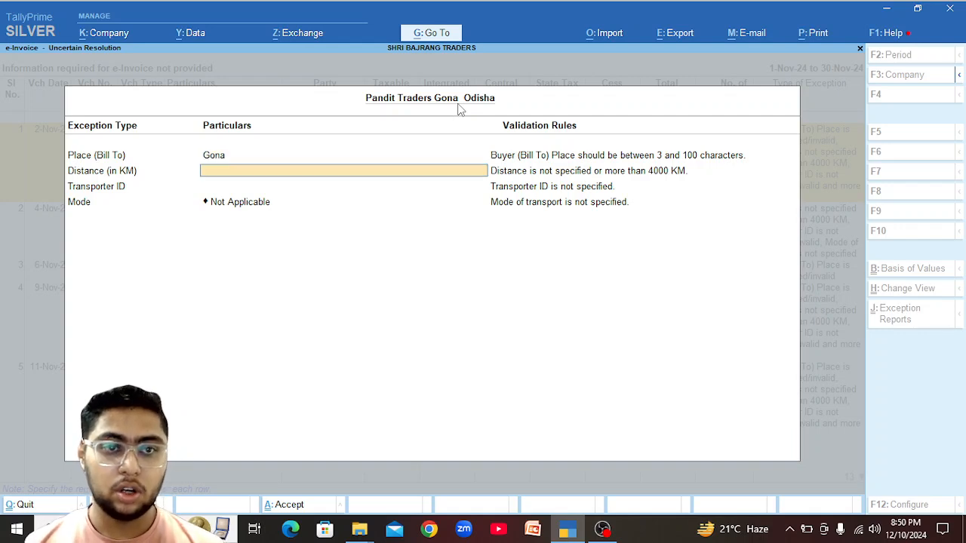
In Chrome with the saved profile, search Google for 'raipur to gona distance'.
click(440, 528)
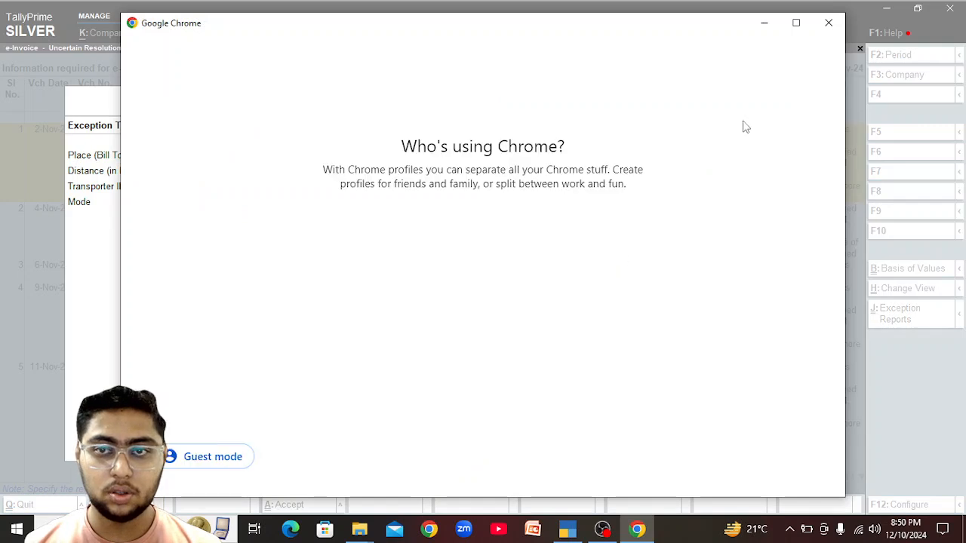
click(398, 276)
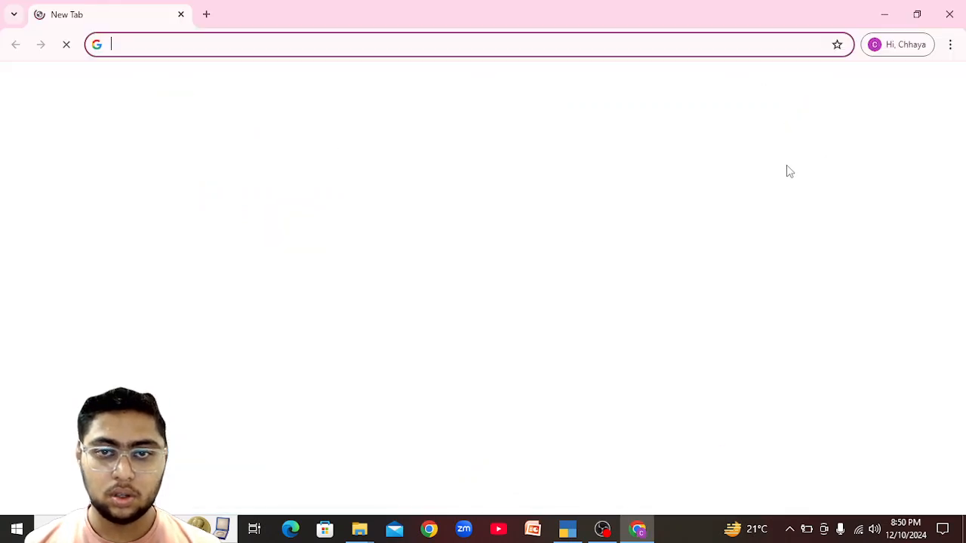
click(461, 271)
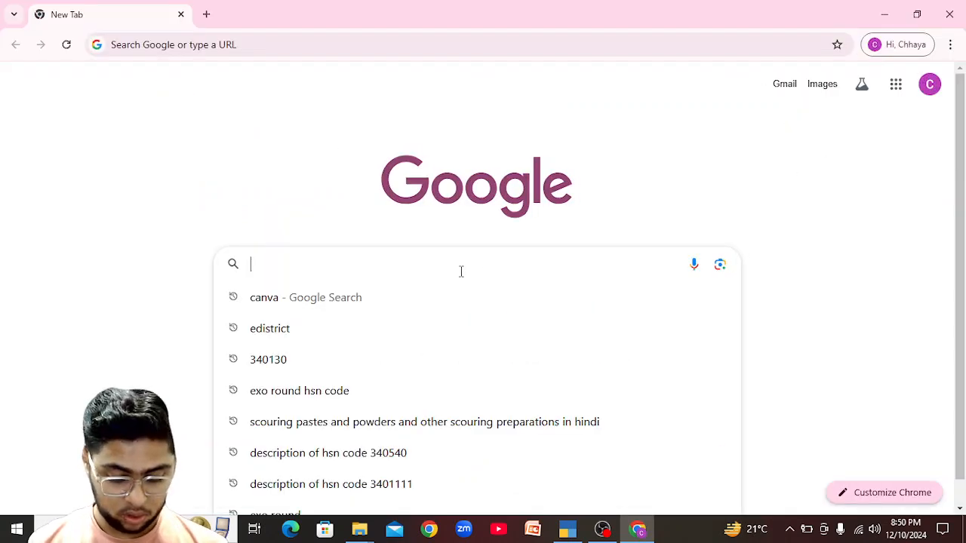
text(gona to)
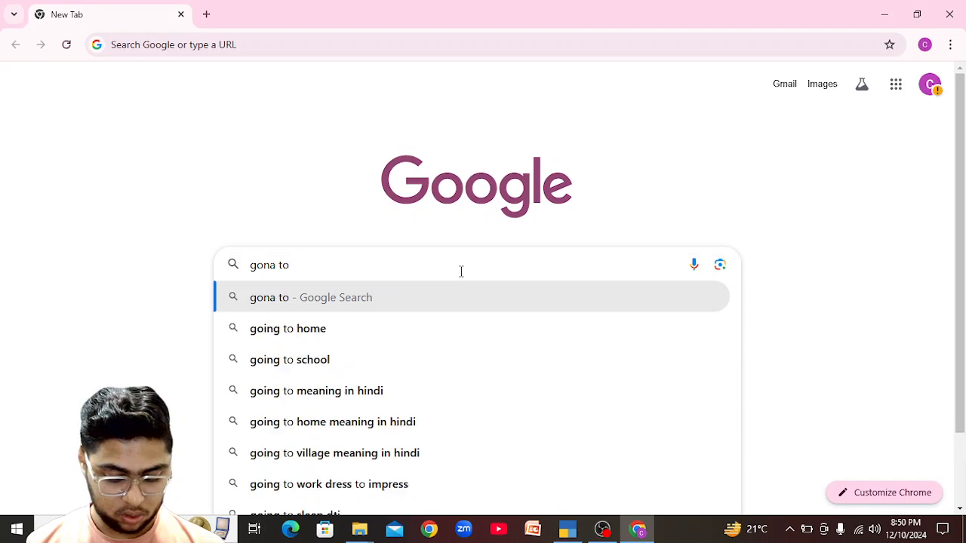
key(BackSpace)
key(BackSpace)
key(BackSpace)
key(BackSpace)
key(BackSpace)
key(BackSpace)
key(BackSpace)
key(BackSpace)
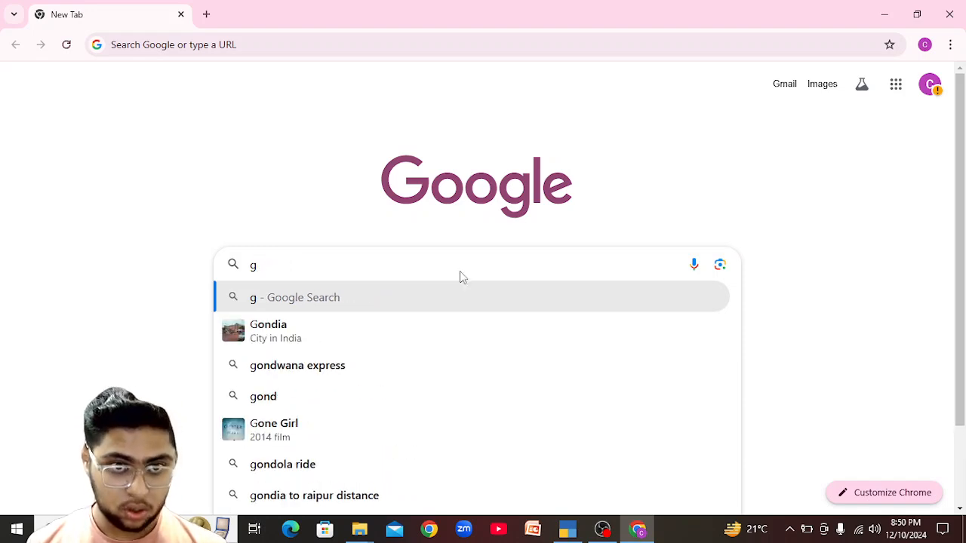
text(ar)
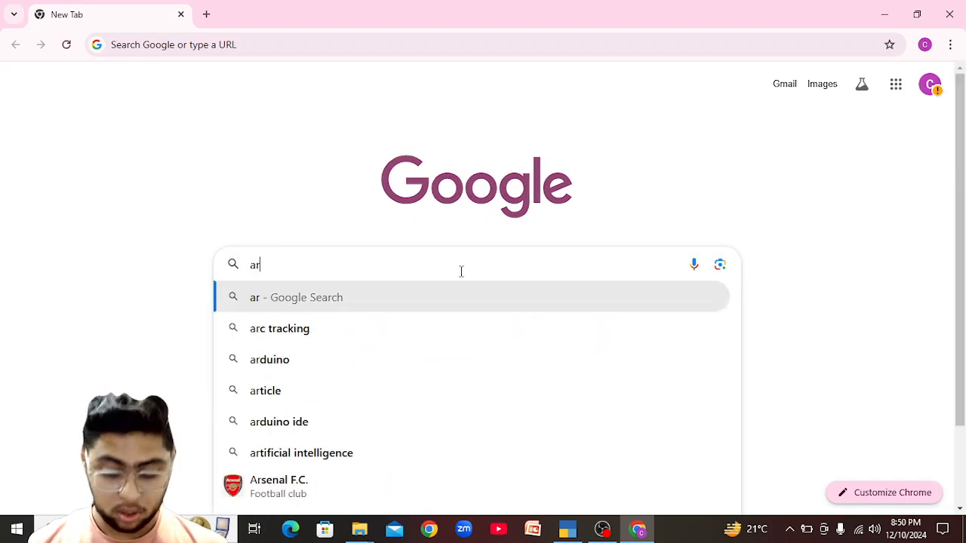
key(BackSpace)
key(BackSpace)
text(raipur to gona)
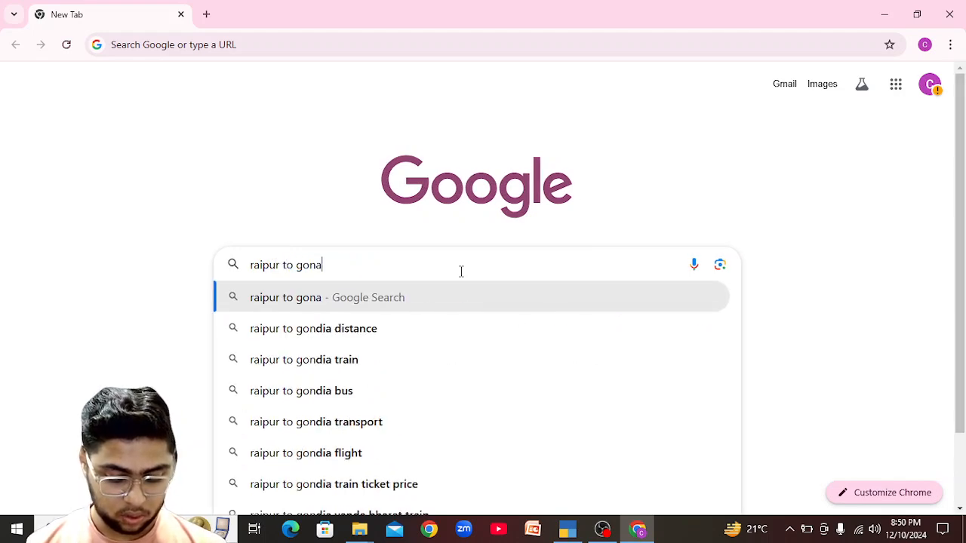
text( distance)
key(Return)
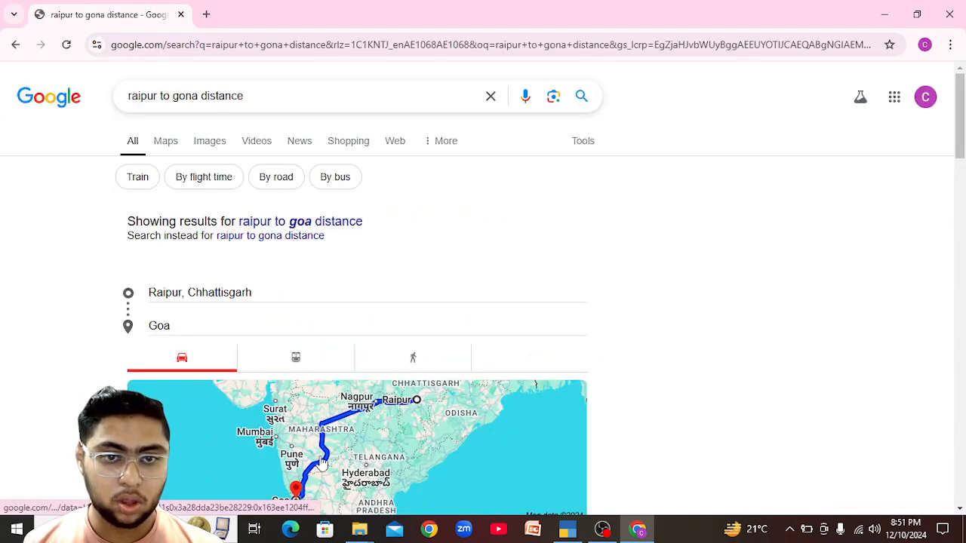
Refine the search to 'raipur to gona odisha distance', read the 523.5 km route, and return to TallyPrime.
click(201, 98)
text(odisha)
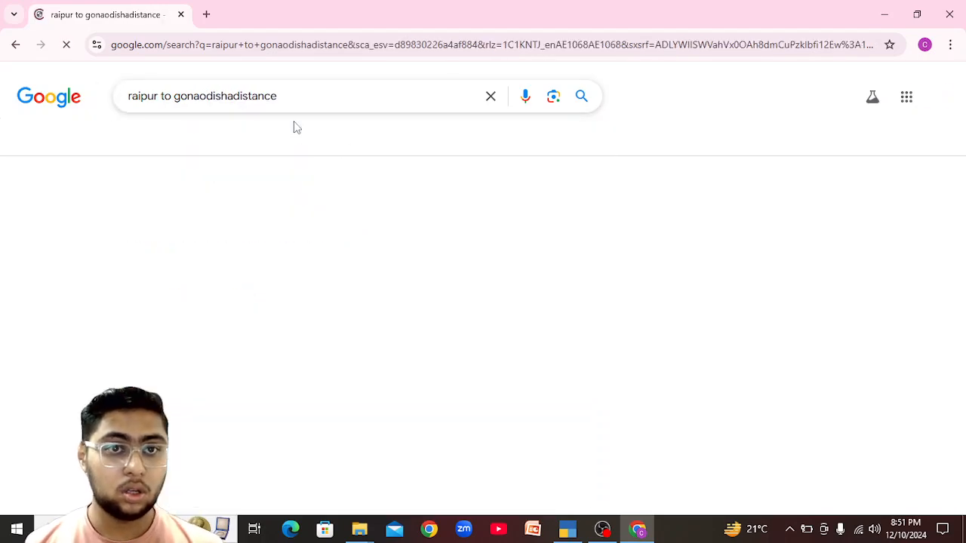
click(194, 96)
click(204, 96)
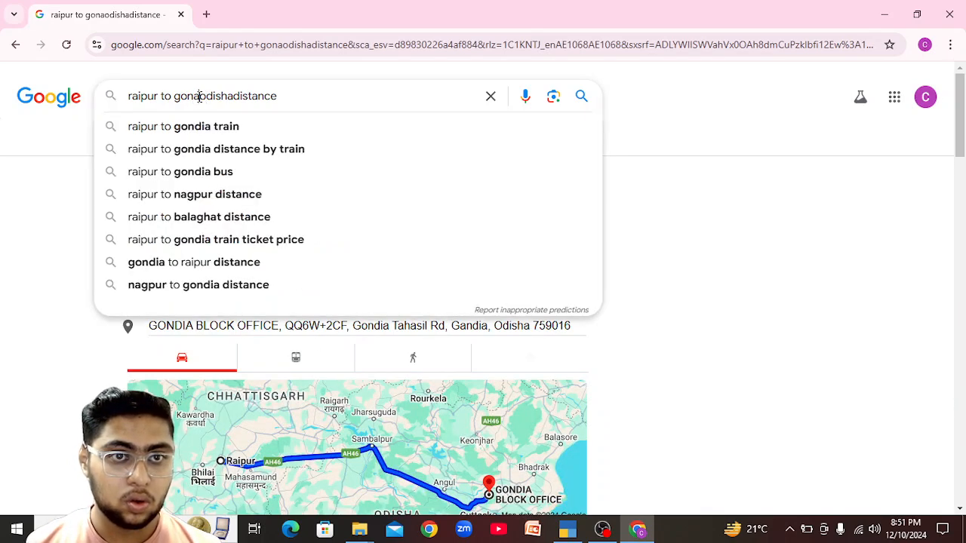
click(240, 99)
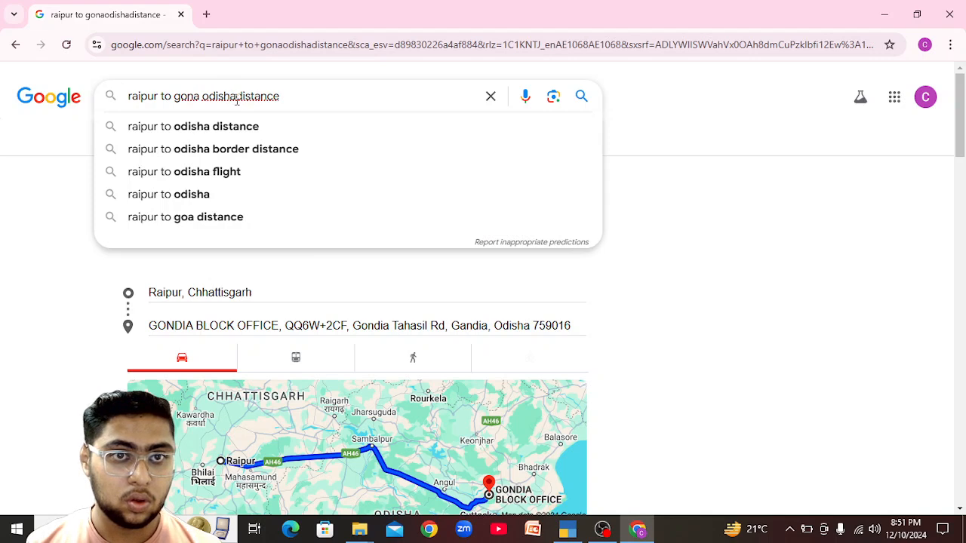
key(Return)
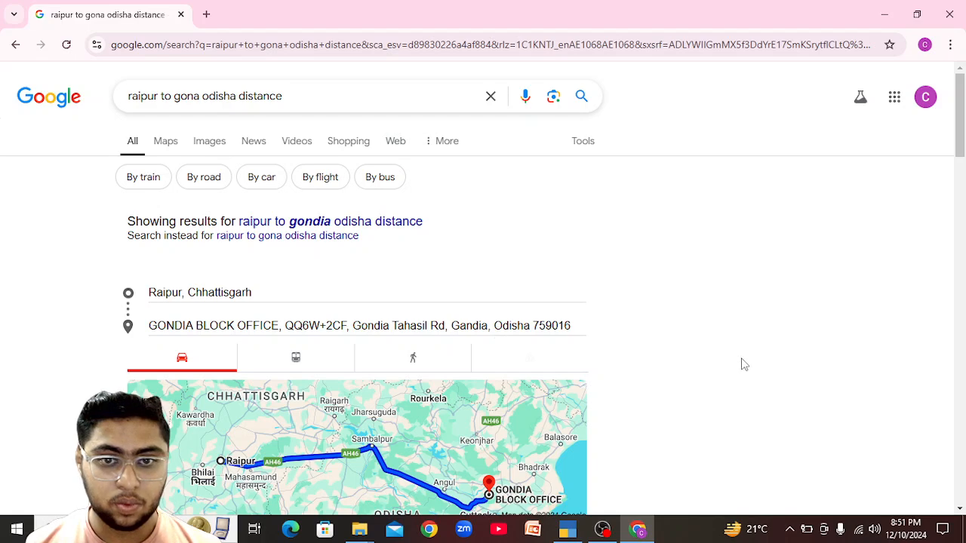
drag(959, 129, 963, 156)
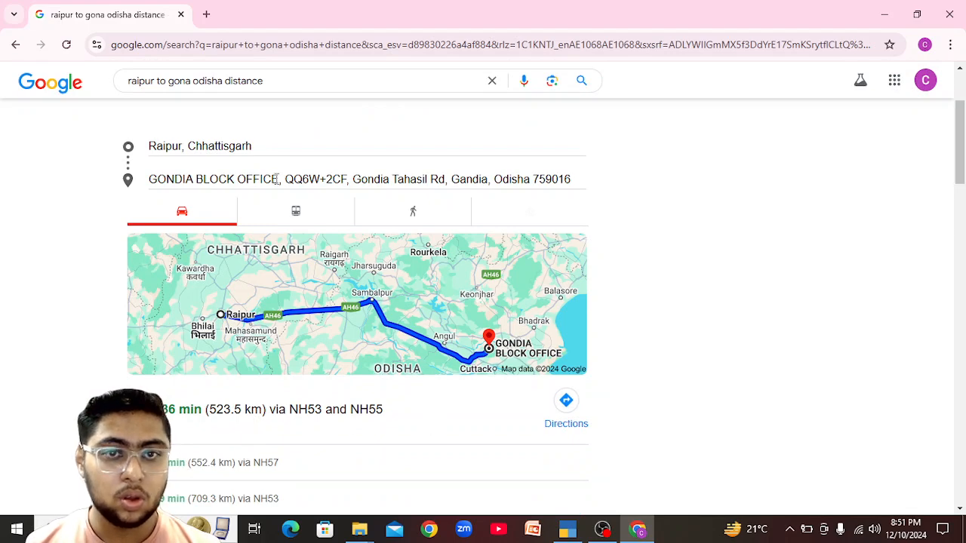
key(alt+Tab)
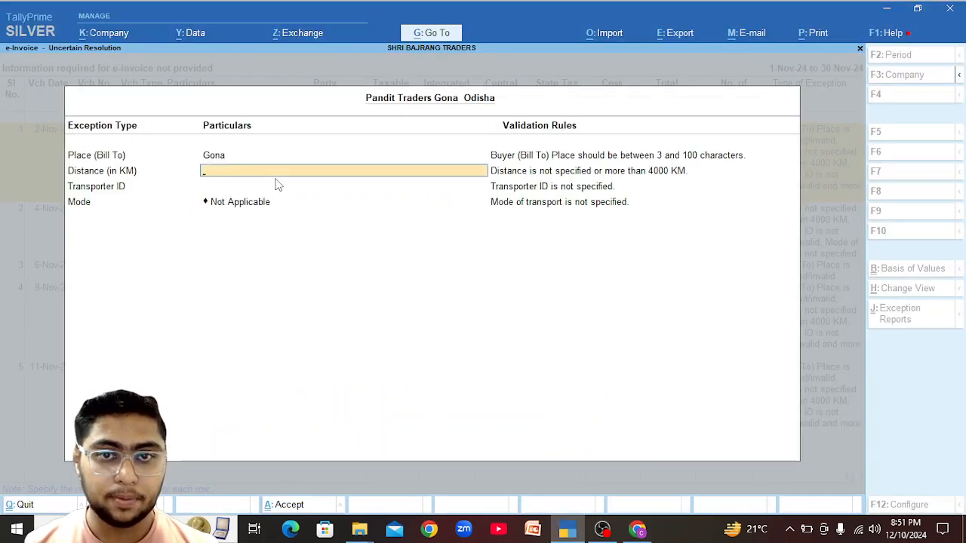
Close the exception details and copy the SHRI BAJRANG TRADERS folder in File Explorer.
key(Escape)
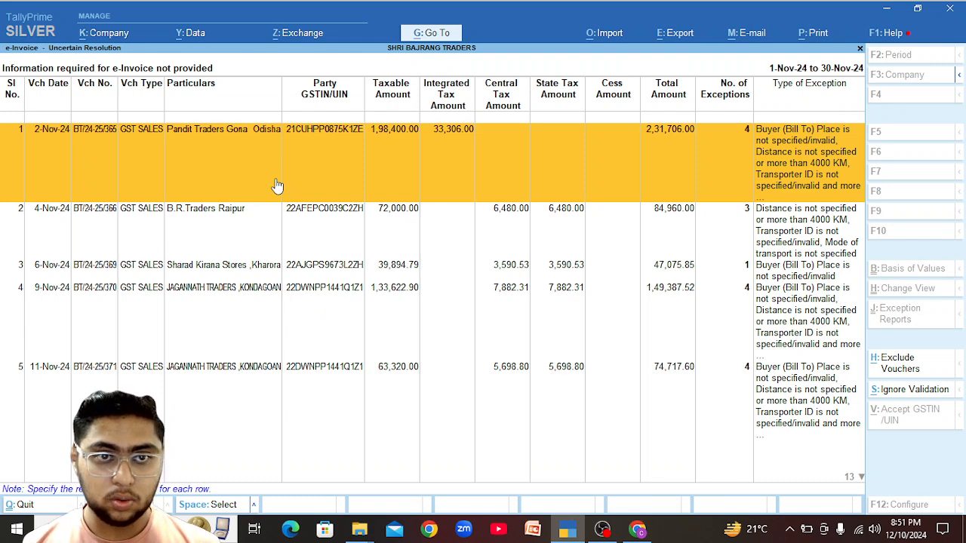
click(366, 526)
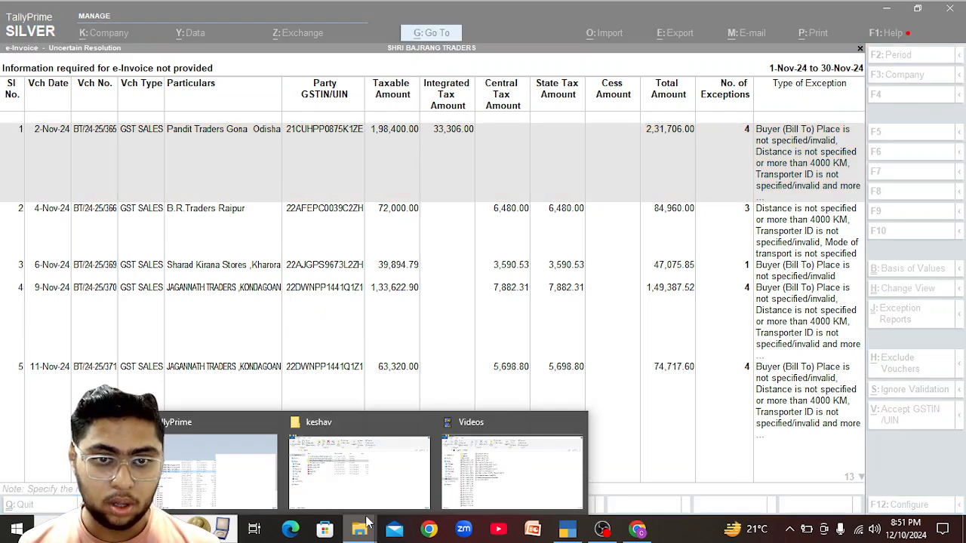
click(348, 471)
right_click(212, 182)
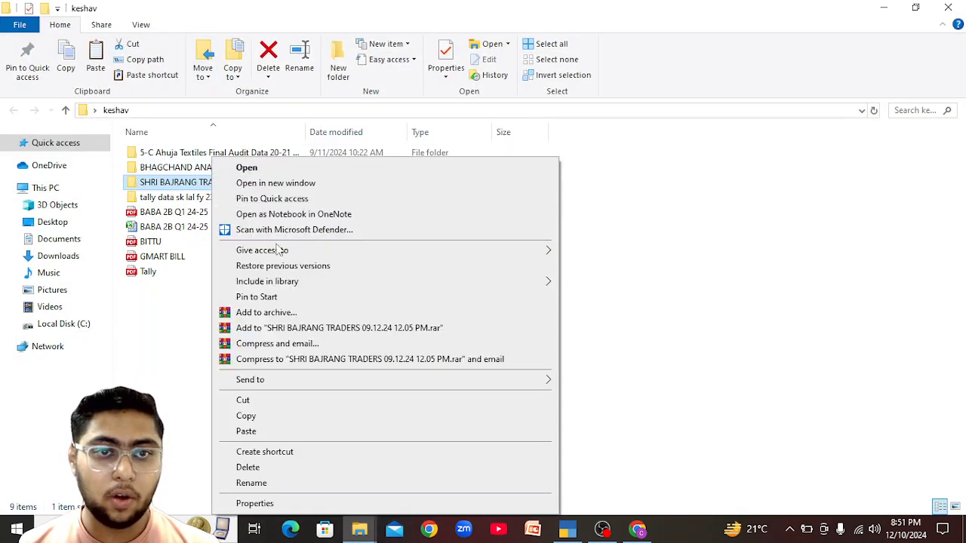
click(283, 421)
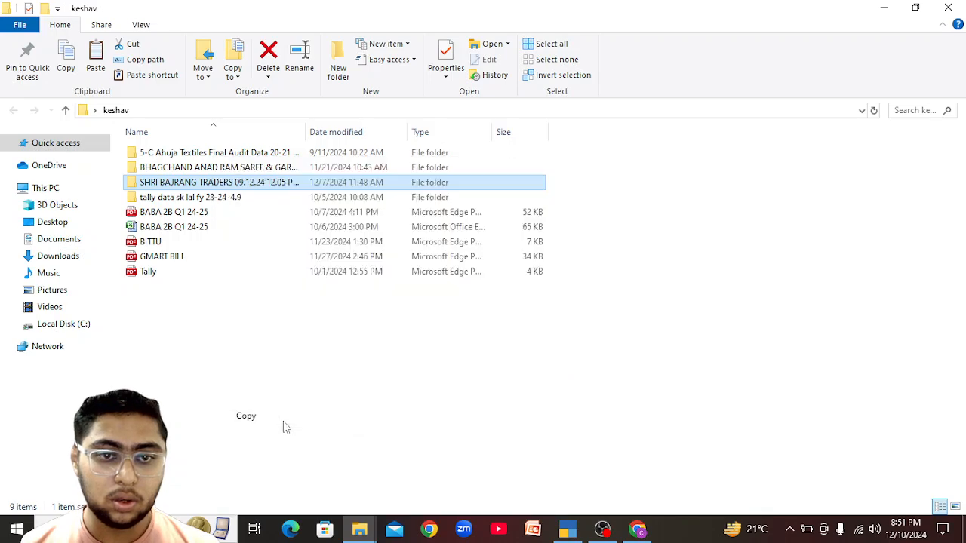
Launch TallyPrime from its desktop shortcut.
key(super+d)
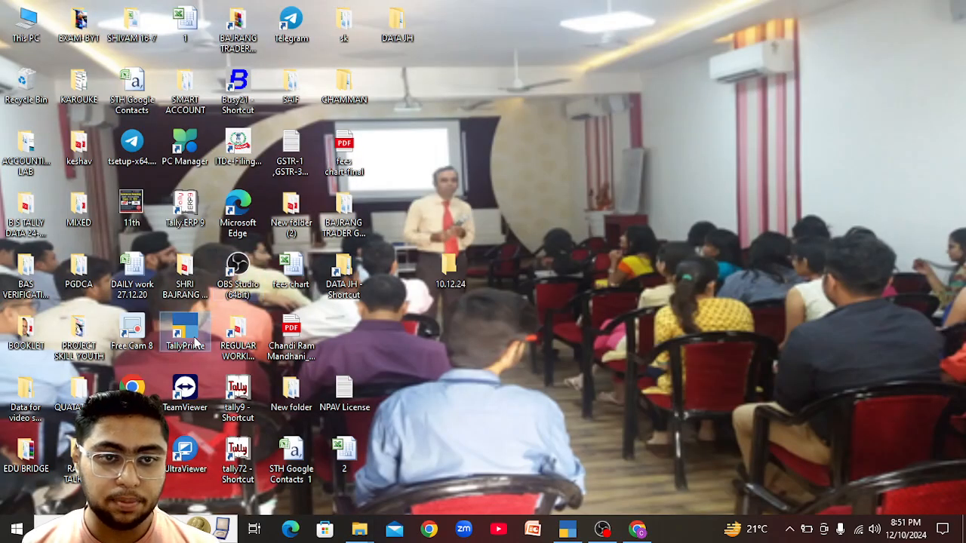
right_click(195, 343)
click(264, 430)
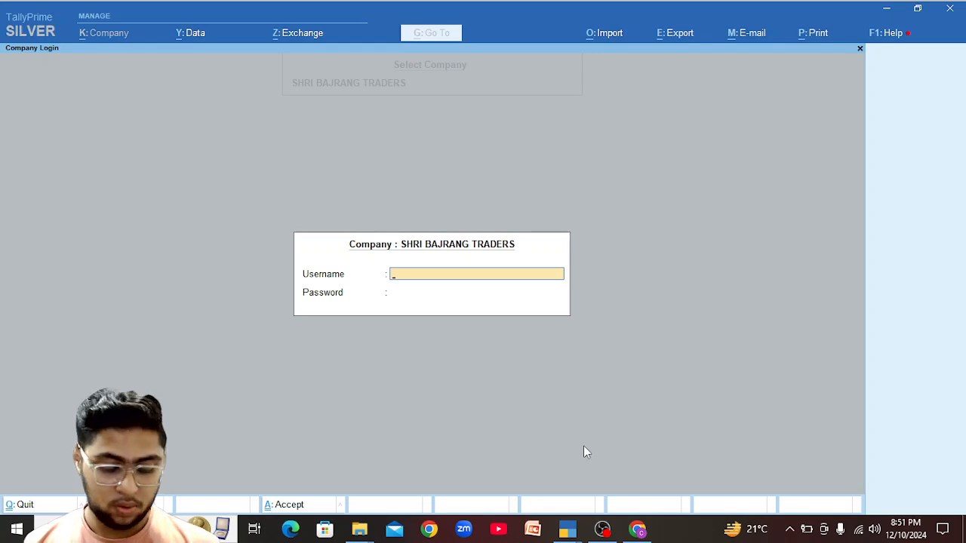
Log into SHRI BAJRANG TRADERS with the password, then alter Pandit Traders' party ledger from its sales voucher.
text(A)
key(Return)
key(Return)
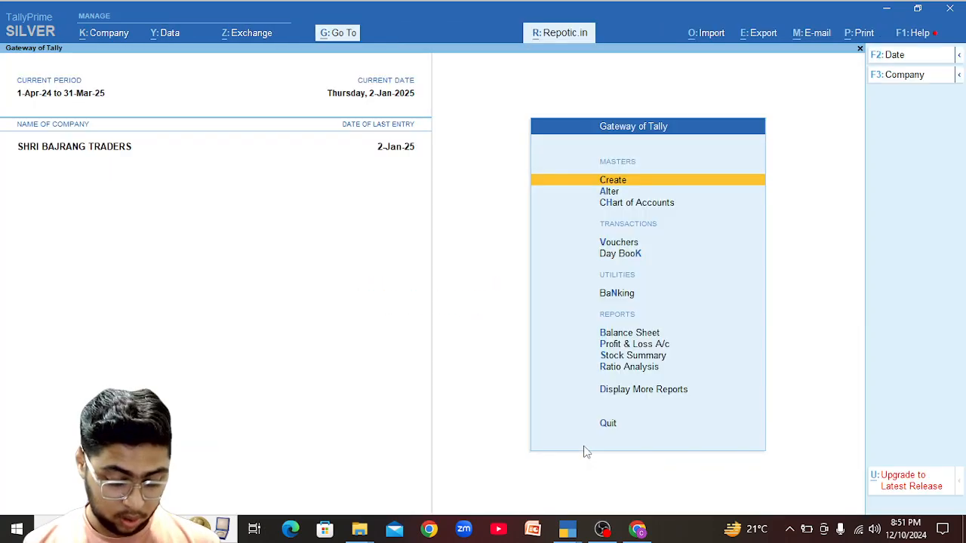
text(dalPan)
key(Return)
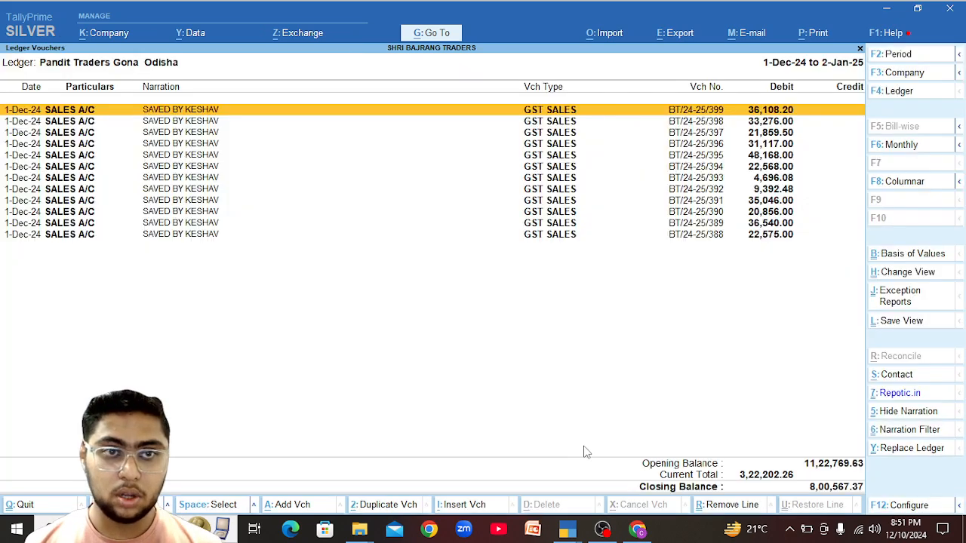
key(Return)
key(Return)
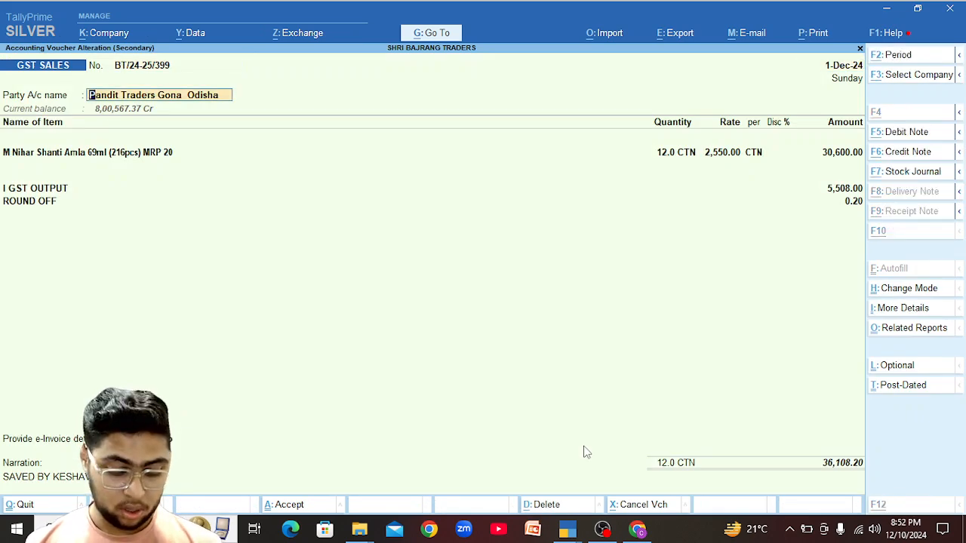
key(ctrl+Return)
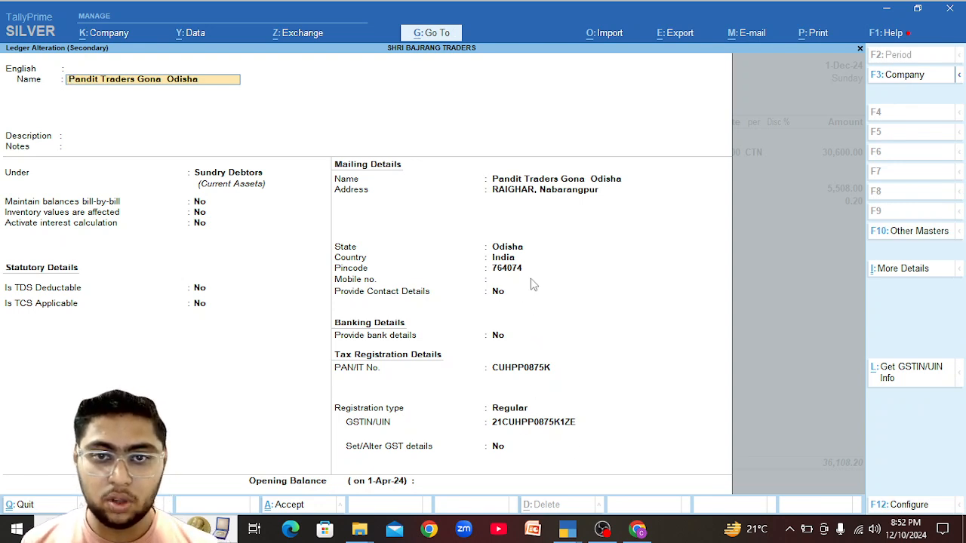
Change the Chrome route destination to pincode 764074 Bharsundi, Odisha, giving 197.3 km via NH130C.
key(alt+Tab)
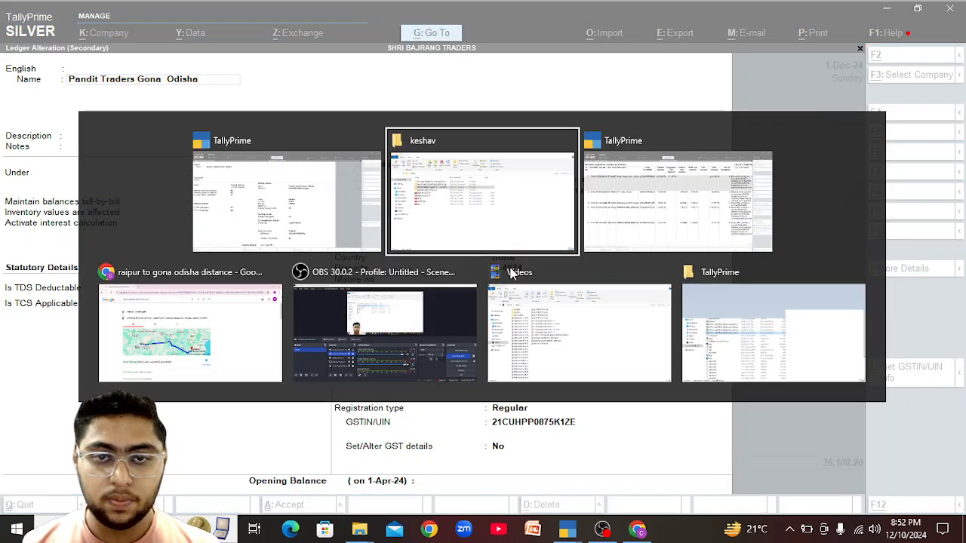
key(alt+Tab)
key(alt+Tab)
key(alt+Tab)
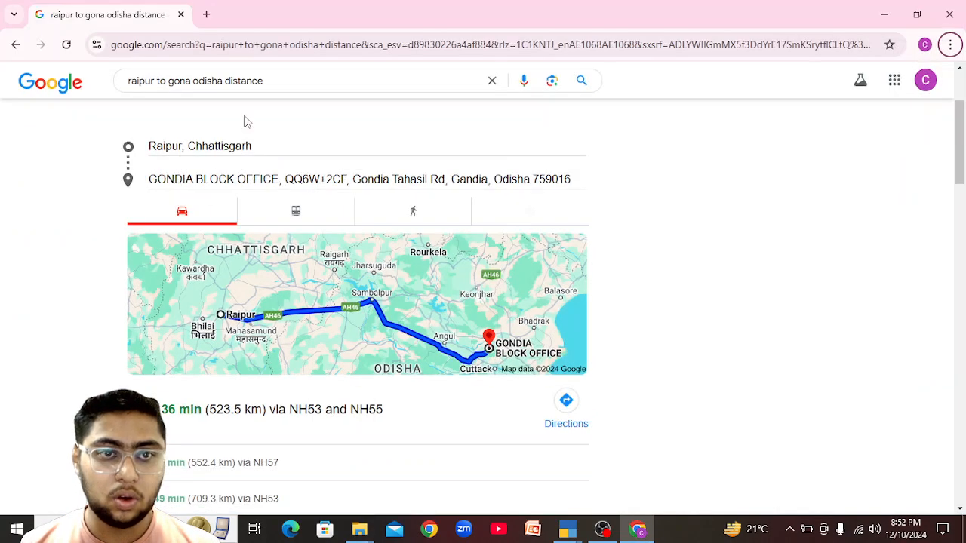
click(268, 179)
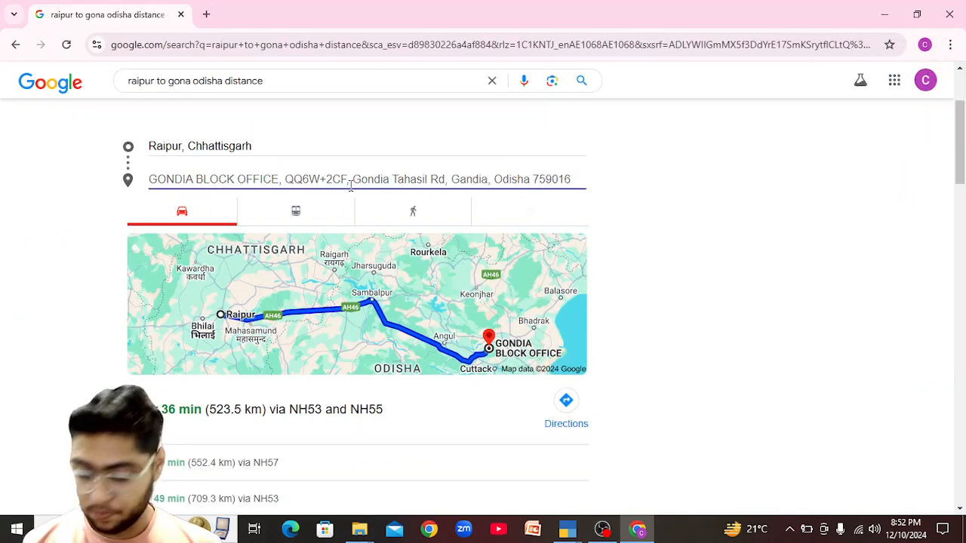
text(7640)
key(alt+Tab)
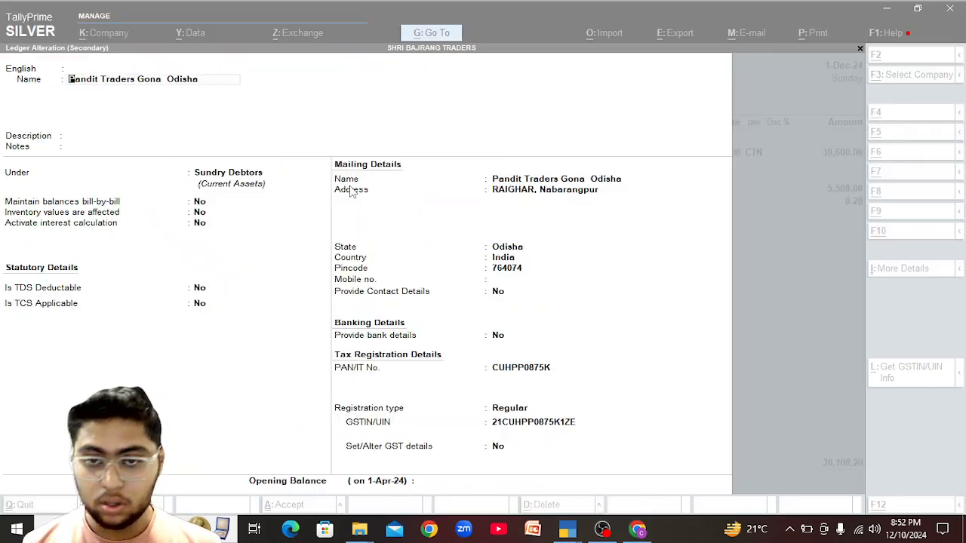
key(alt+Tab)
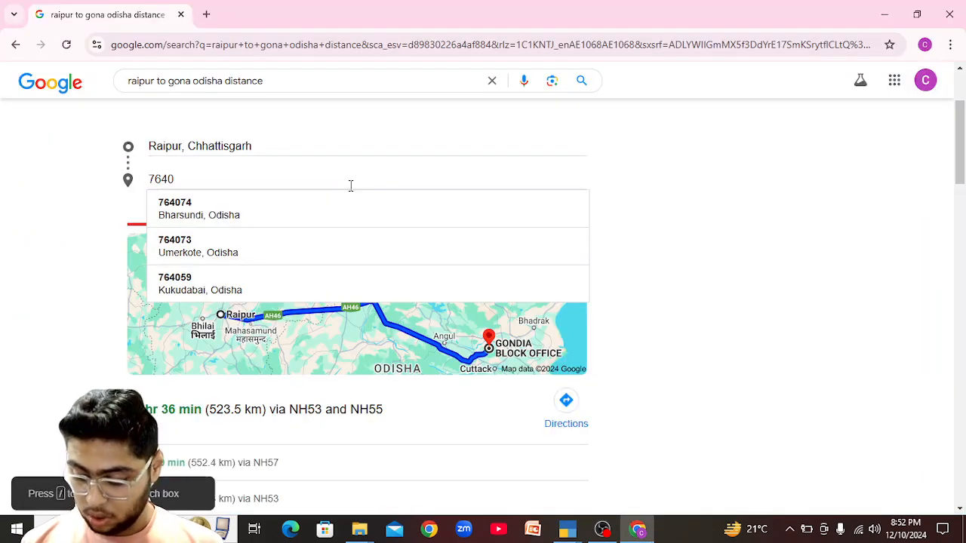
key(Return)
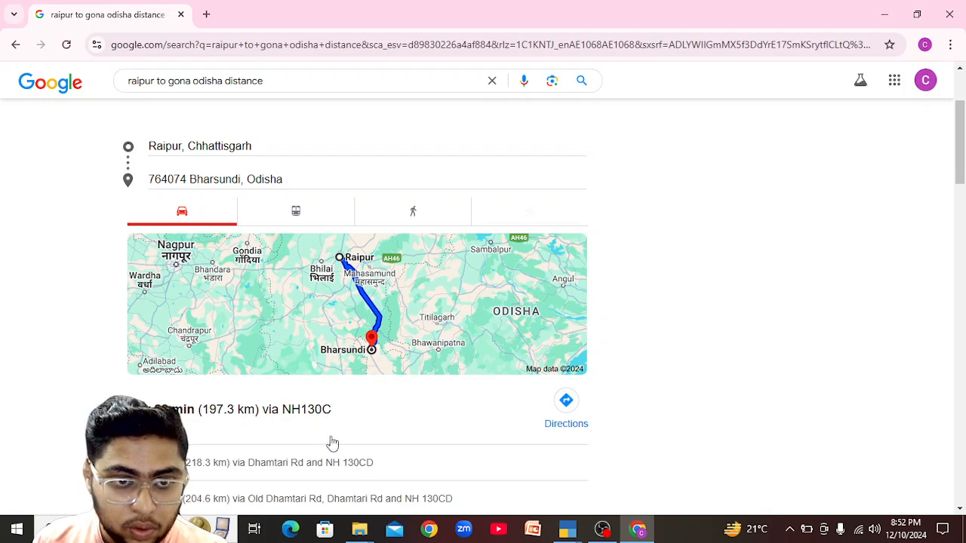
key(alt+Tab)
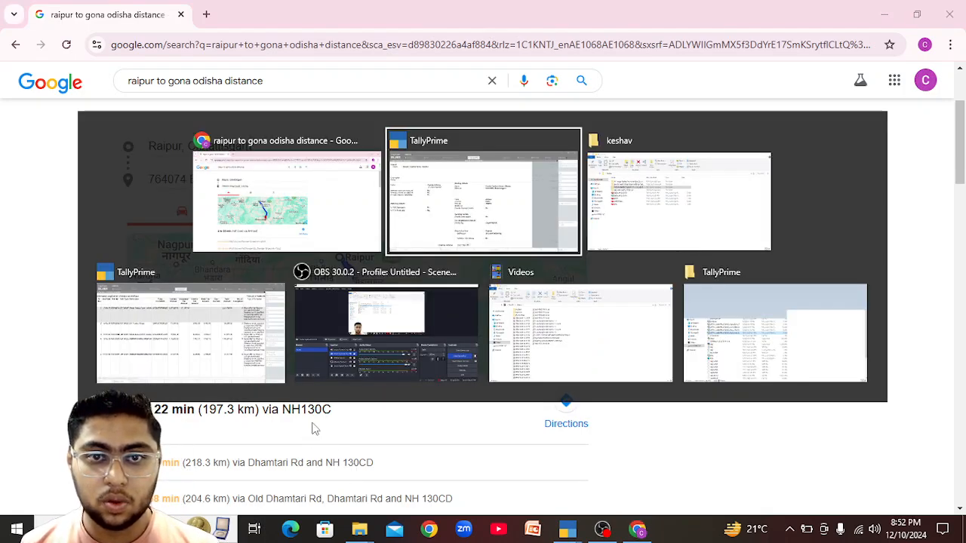
For Pandit Traders' exception, enter place Gona, distance 200 km and transport mode 1 - Road.
key(alt+Tab)
key(alt+Tab)
key(alt+Tab)
key(Escape)
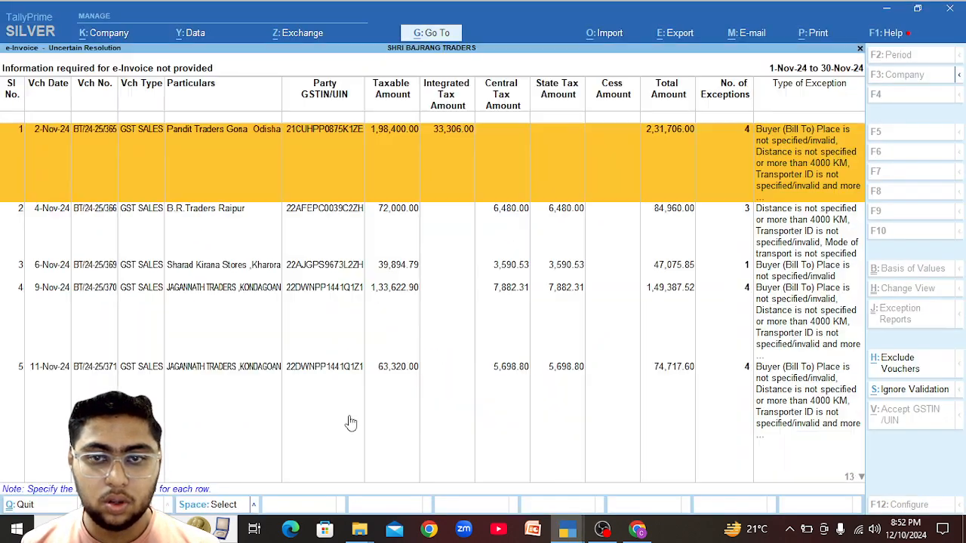
key(Return)
text(Gona)
key(Return)
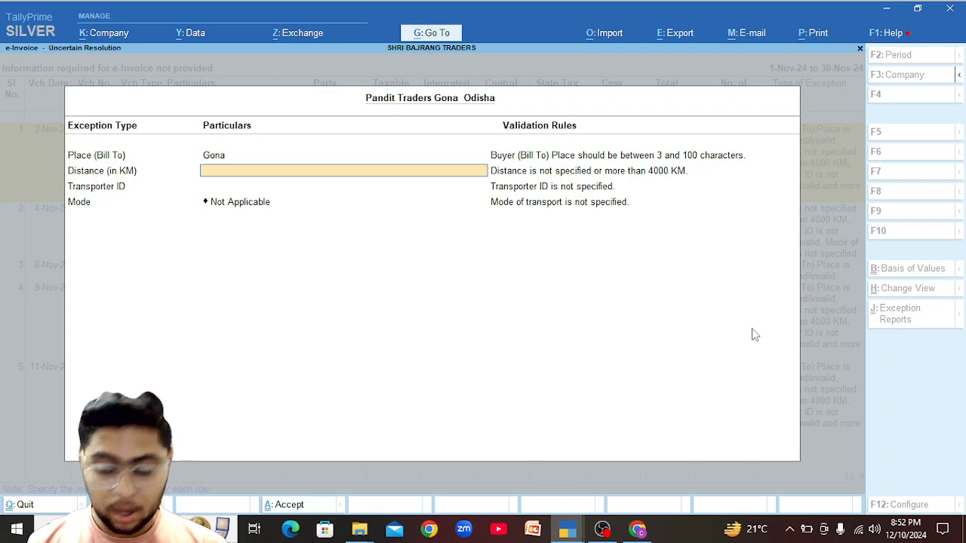
text(200)
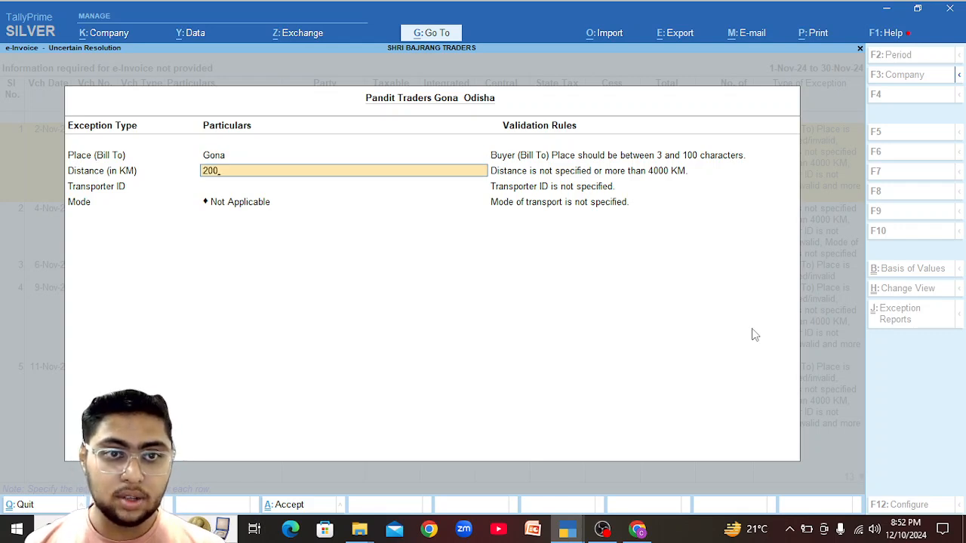
key(Return)
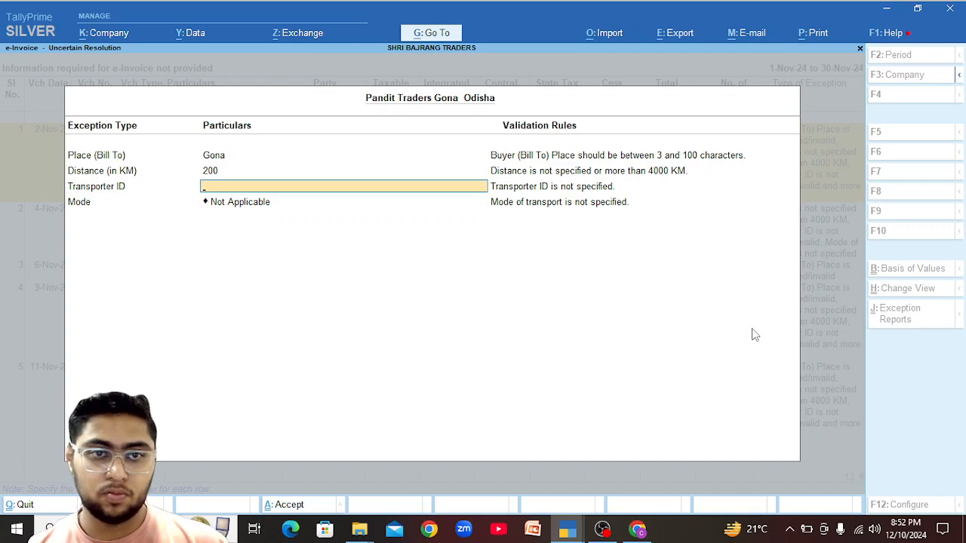
key(Return)
key(Return)
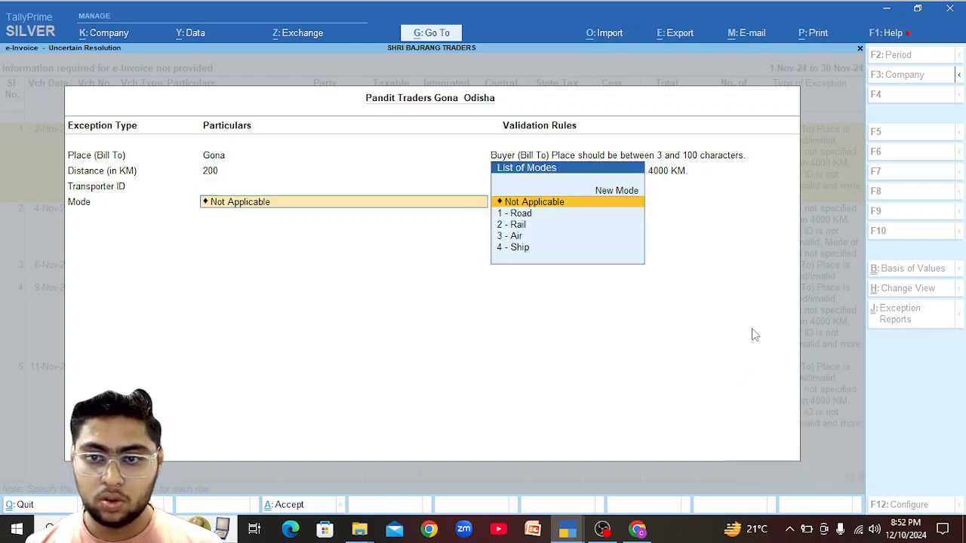
key(Down)
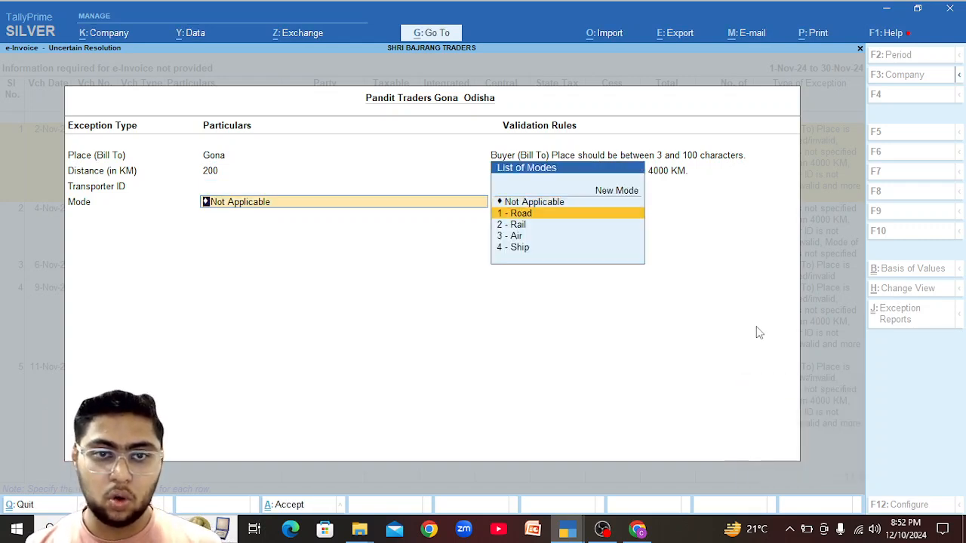
key(Return)
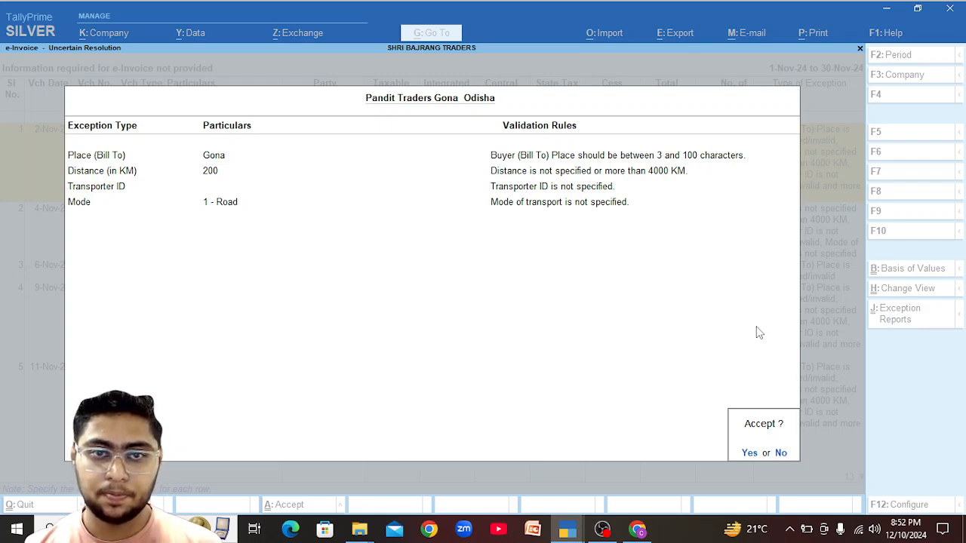
Enter the vehicle number and vehicle type R - Regular for Pandit Traders' remaining exception.
key(Return)
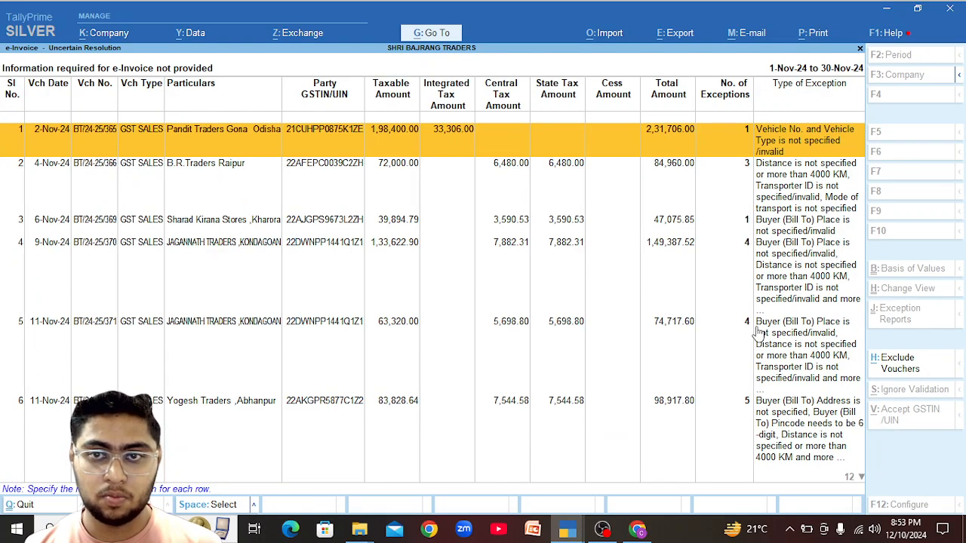
key(Return)
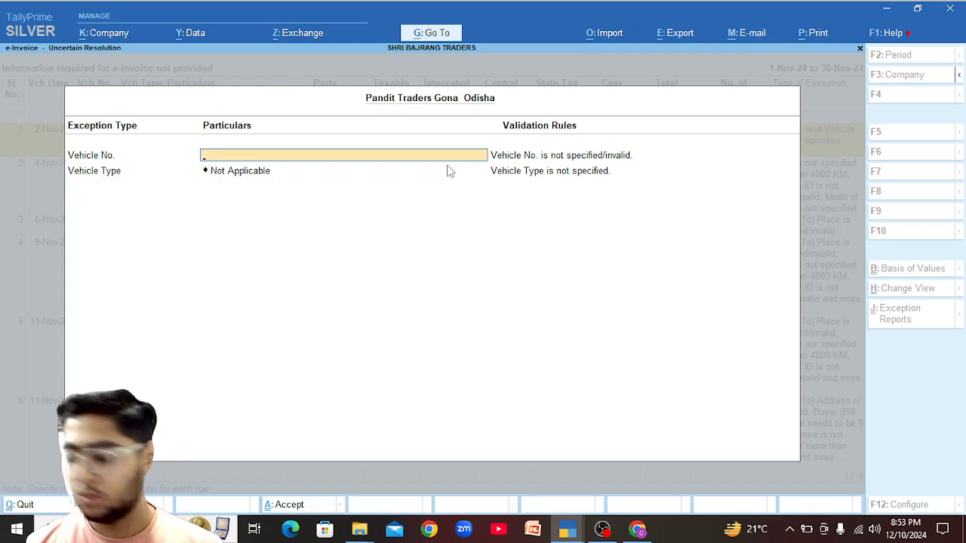
text(CG)
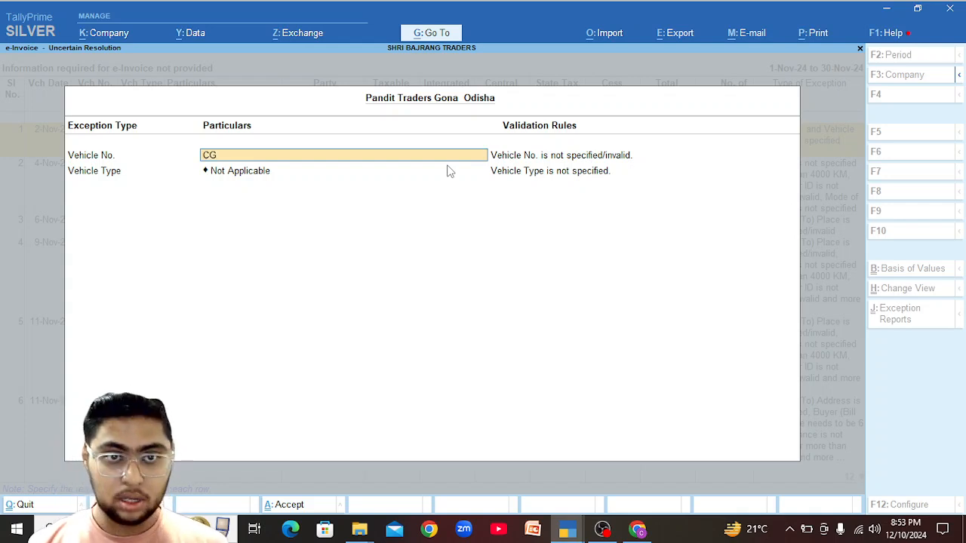
text(04)
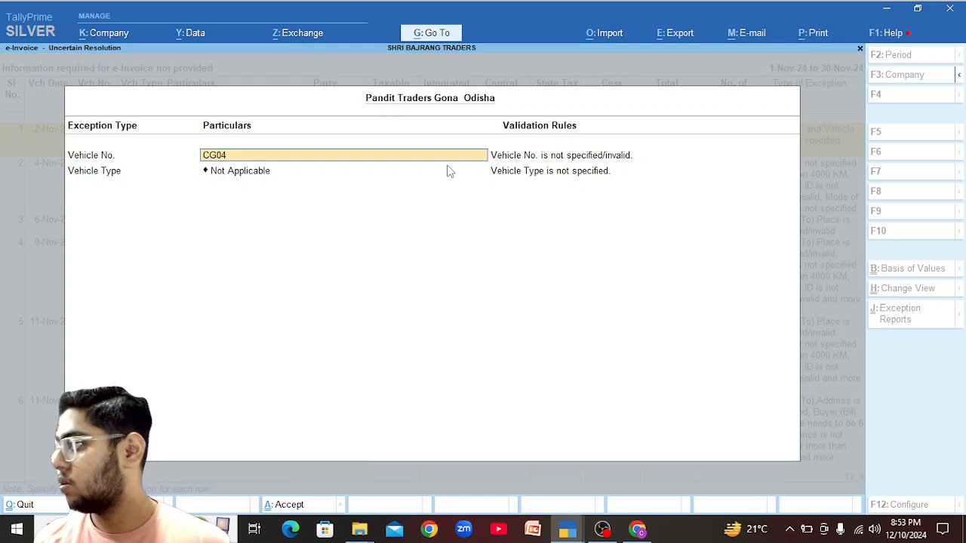
text(C)
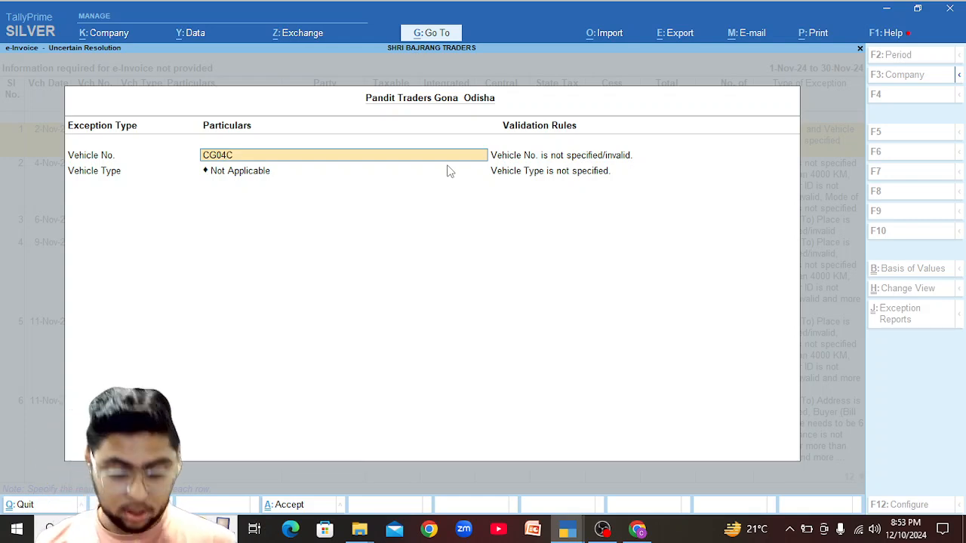
text(B3407)
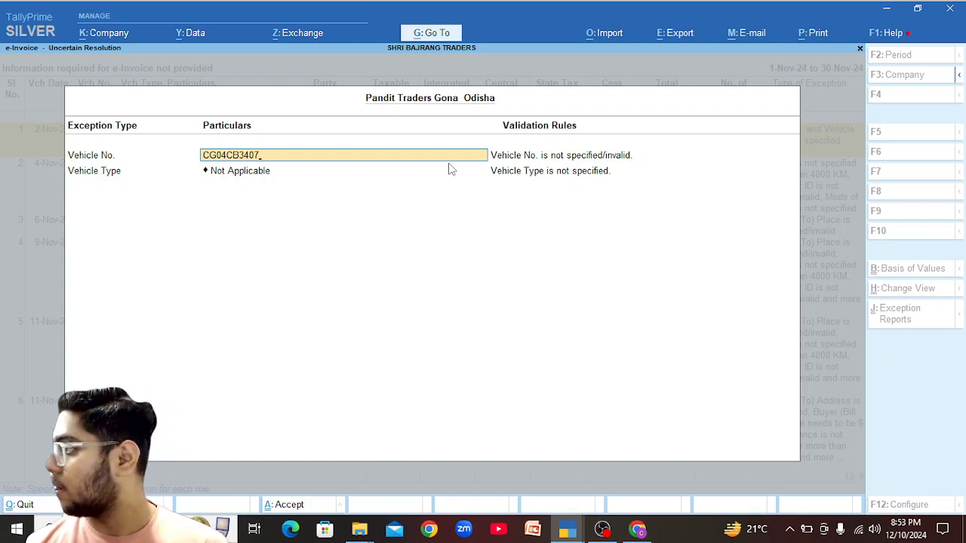
key(Return)
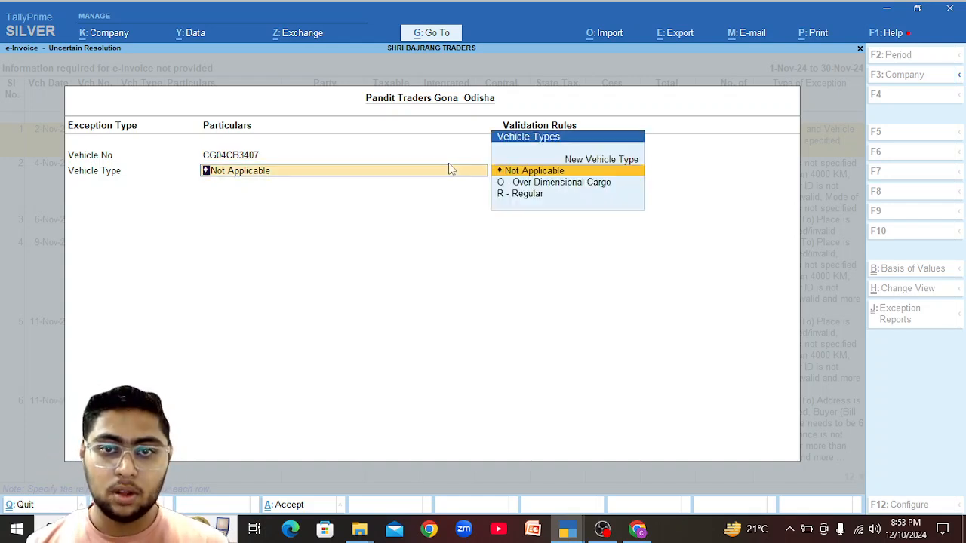
key(Down)
key(Down)
key(Return)
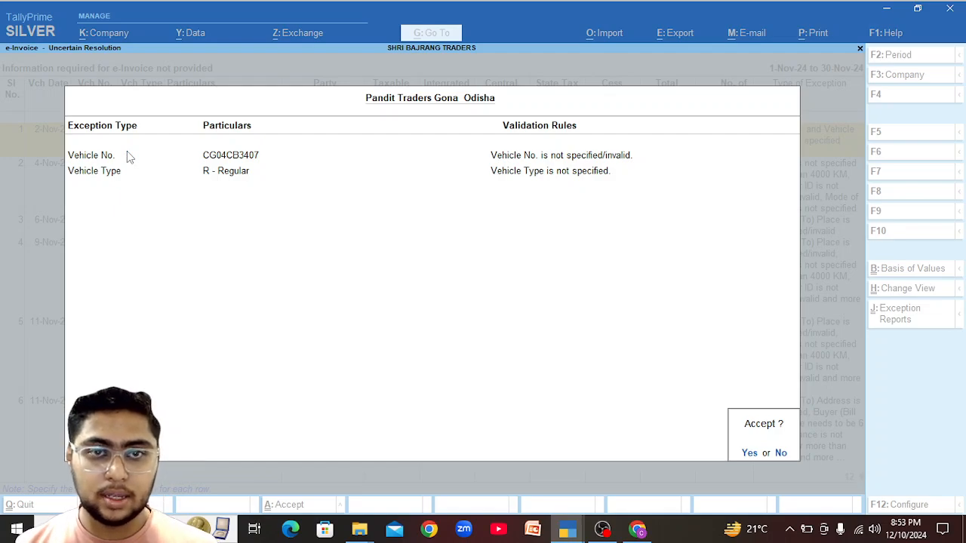
Accept the Pandit Traders exception, then view B.R.Traders Raipur's exception details without changes.
key(y)
key(Down)
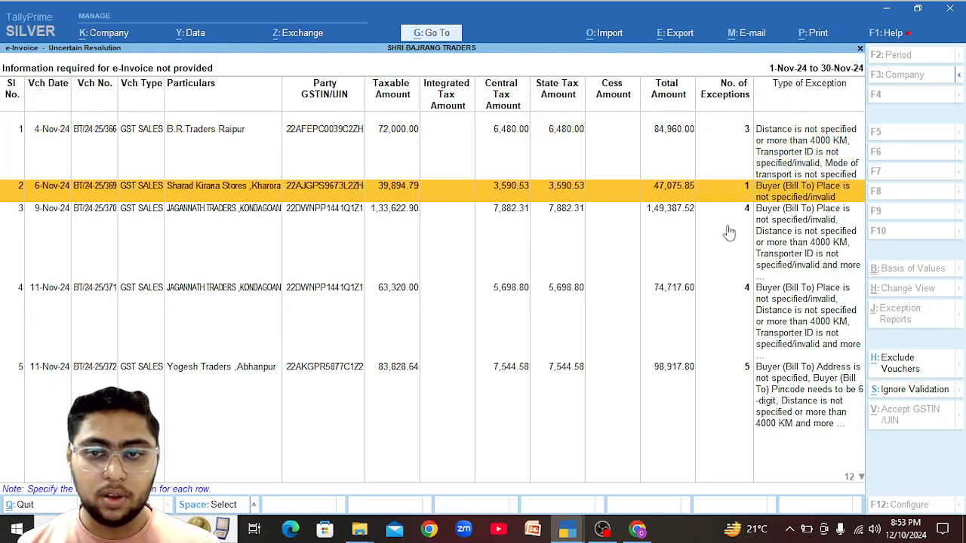
key(End)
key(Up)
key(Up)
key(Up)
key(Home)
key(Return)
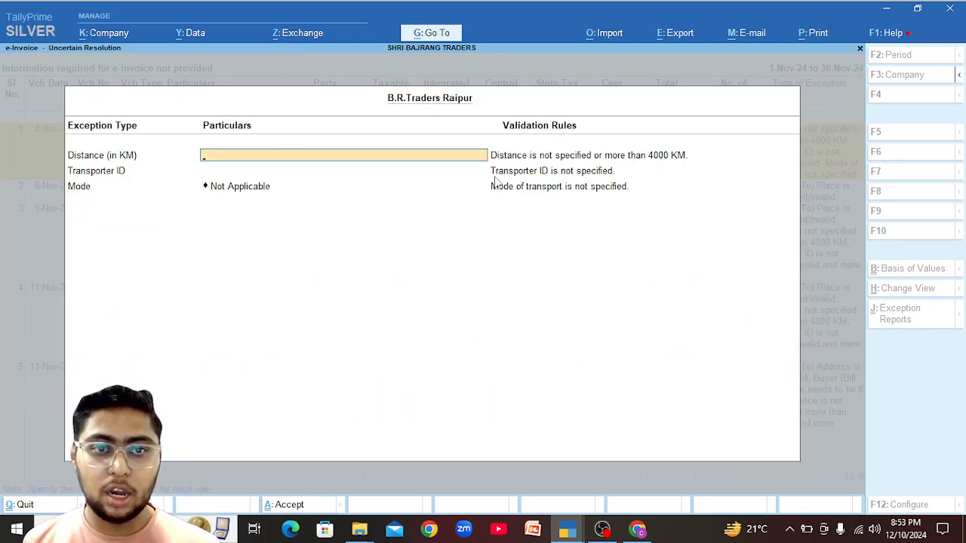
key(Escape)
key(y)
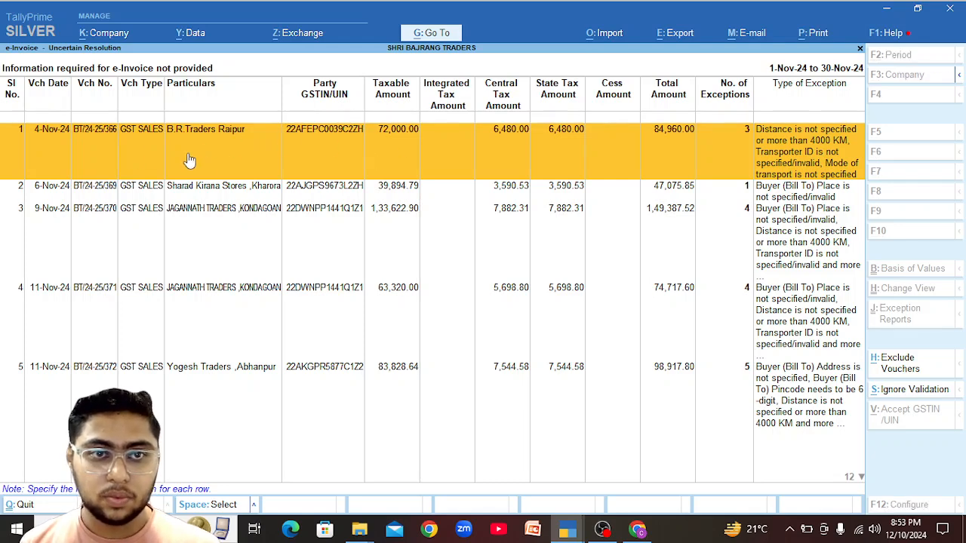
Quit the Pandit Traders voucher and open the B.R.Traders Raipur party ledger from its sales voucher.
key(alt+Tab)
key(Escape)
text(ybr 1)
key(Escape)
key(Escape)
key(y)
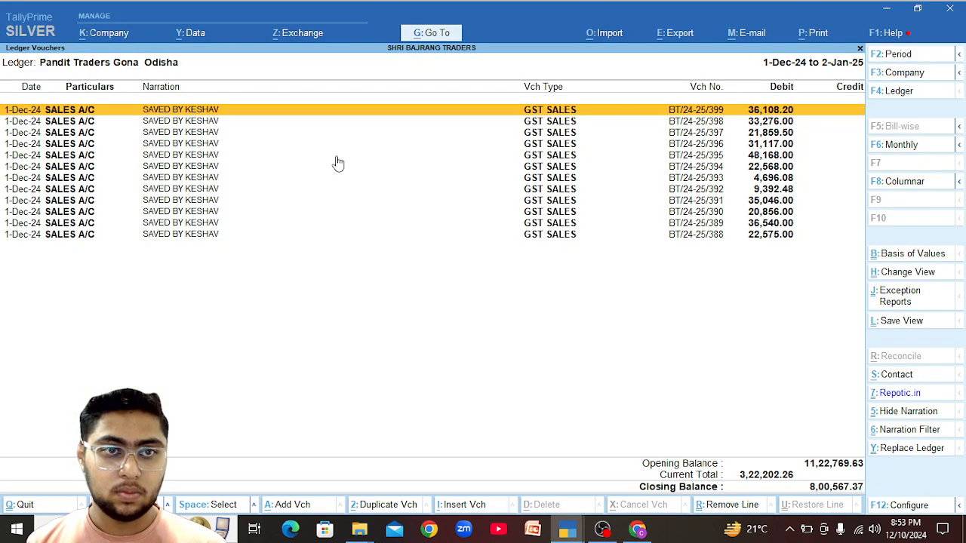
key(Escape)
text(Br)
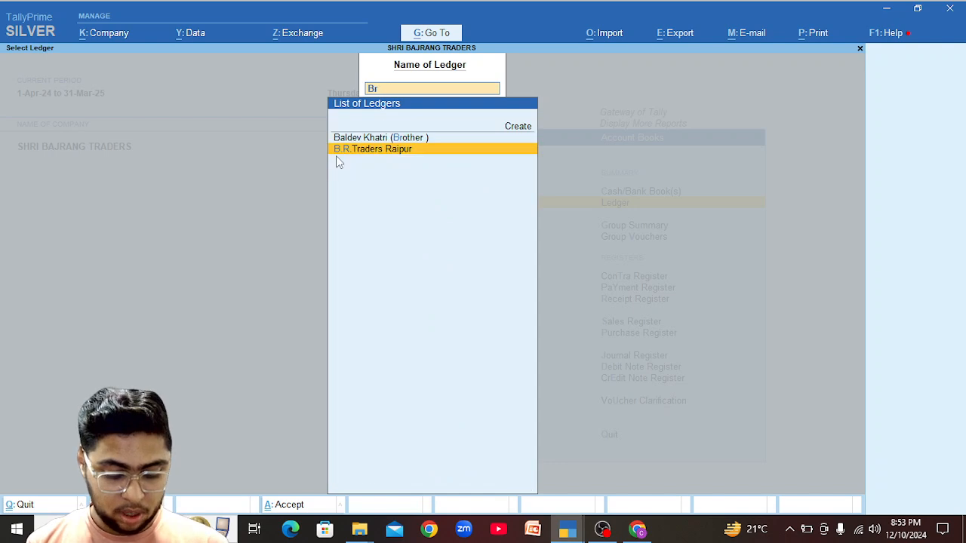
text( Tra)
key(Return)
key(Return)
key(Return)
key(Return)
key(ctrl+Return)
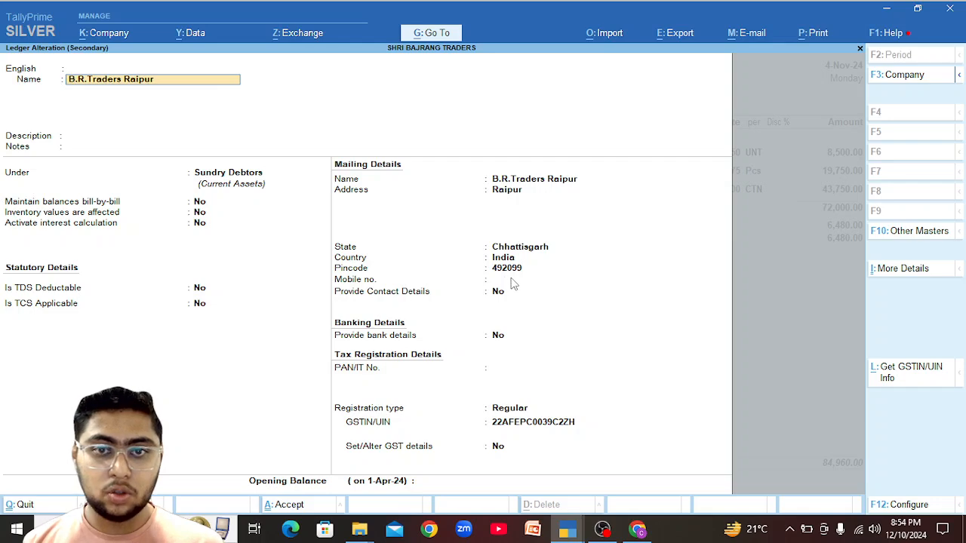
Set the Google route origin to pincode 492001 Raipur.
key(alt+Tab)
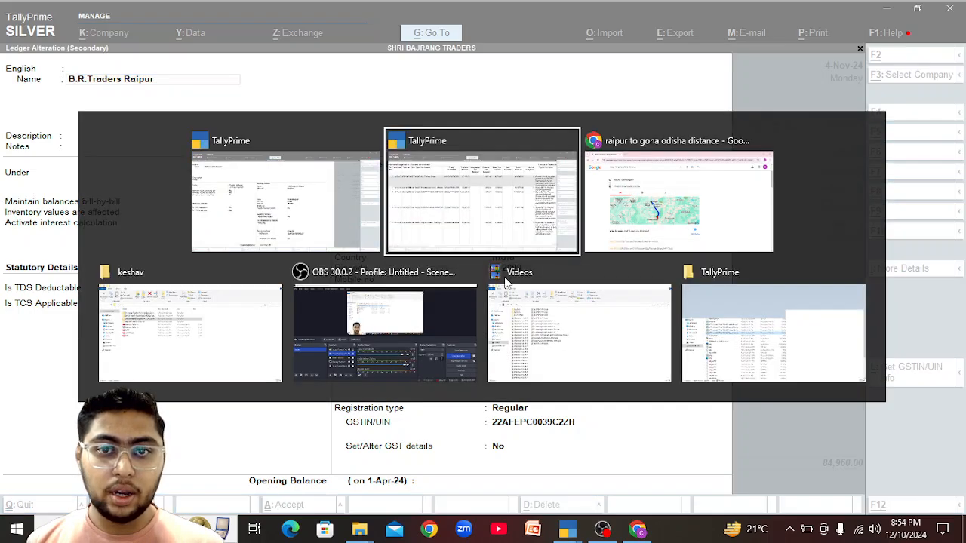
key(Tab)
click(291, 149)
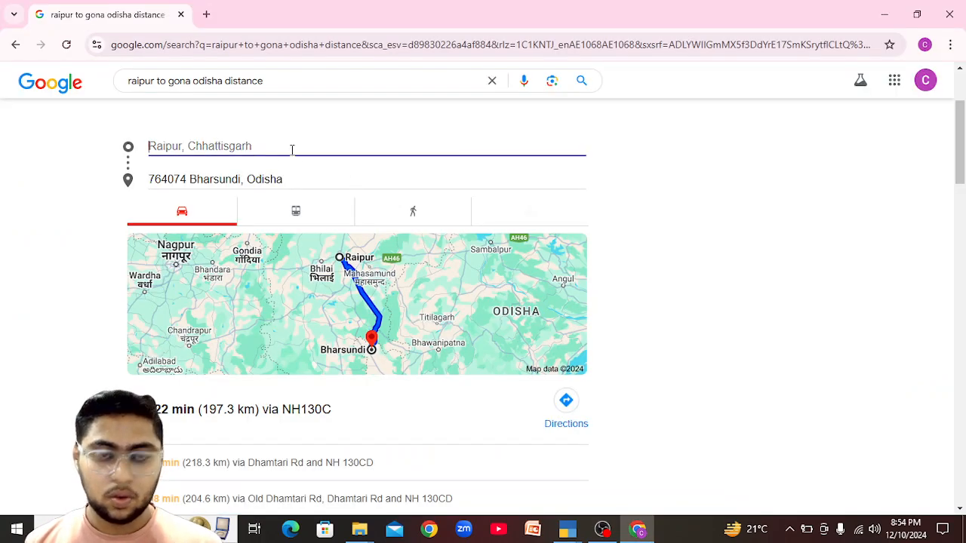
text(492001)
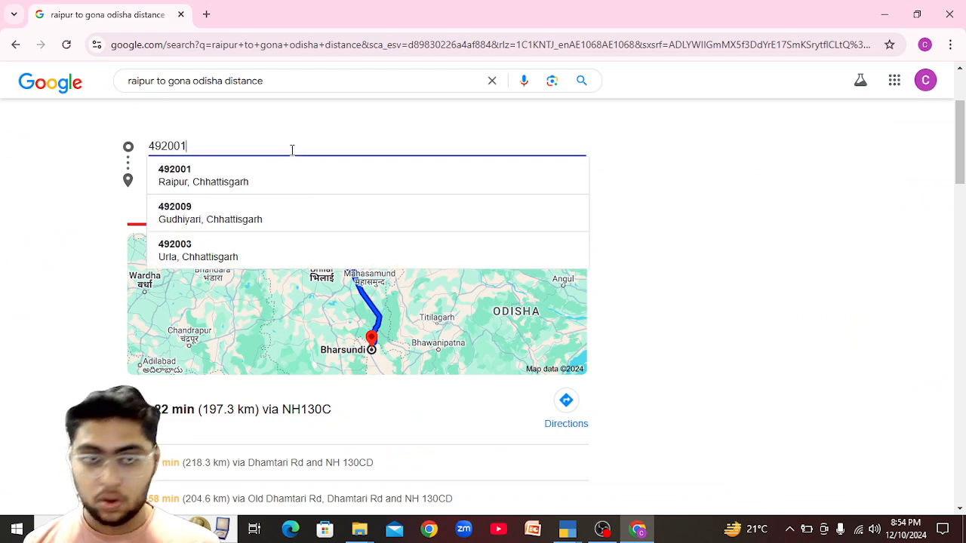
click(282, 181)
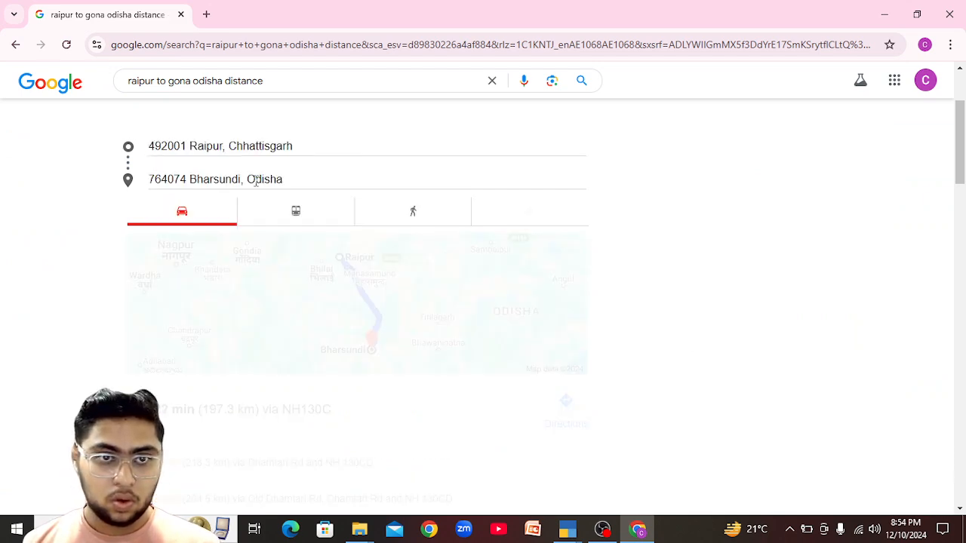
Change the route destination to 492099 Raipur, giving 20.2 km via NH53.
click(257, 179)
text(4920)
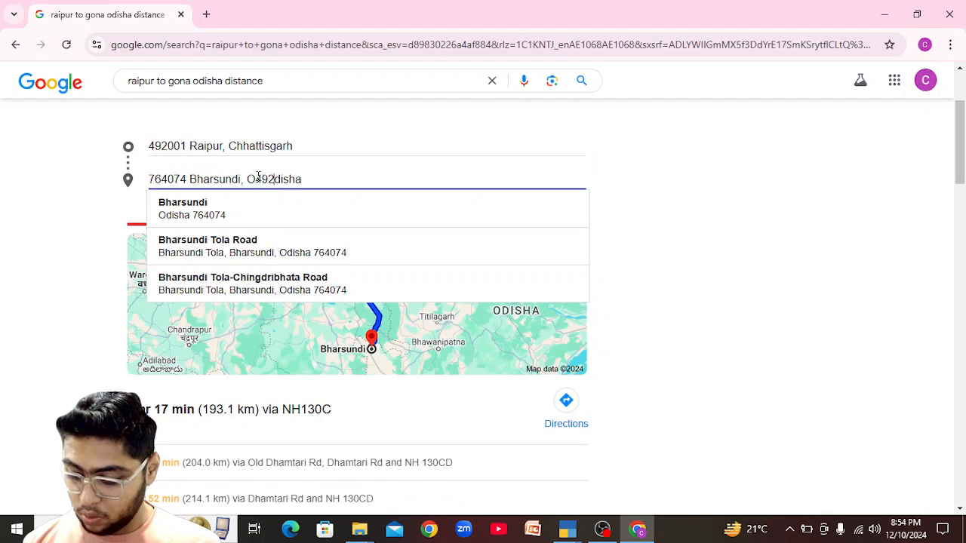
text(01)
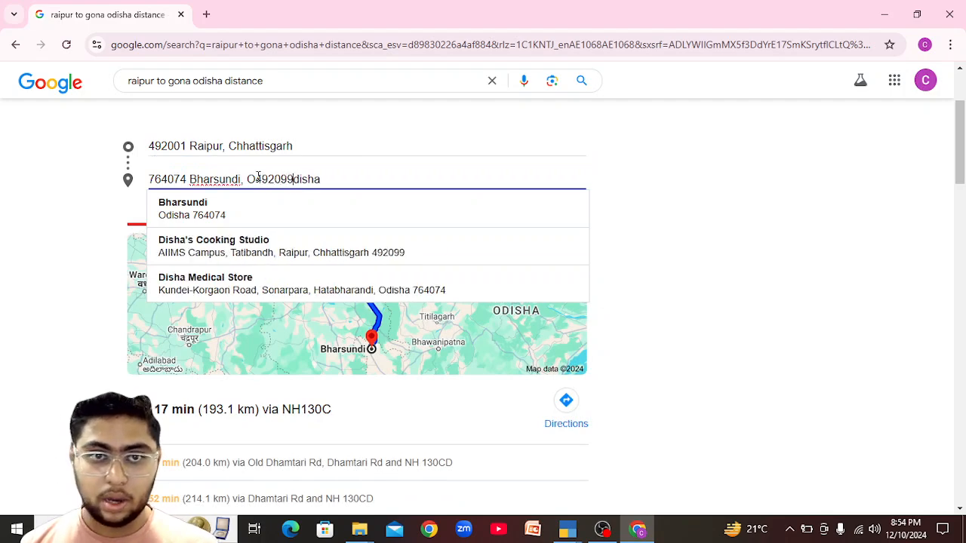
key(Return)
scroll(343, 206, down, 8)
scroll(342, 205, up, 8)
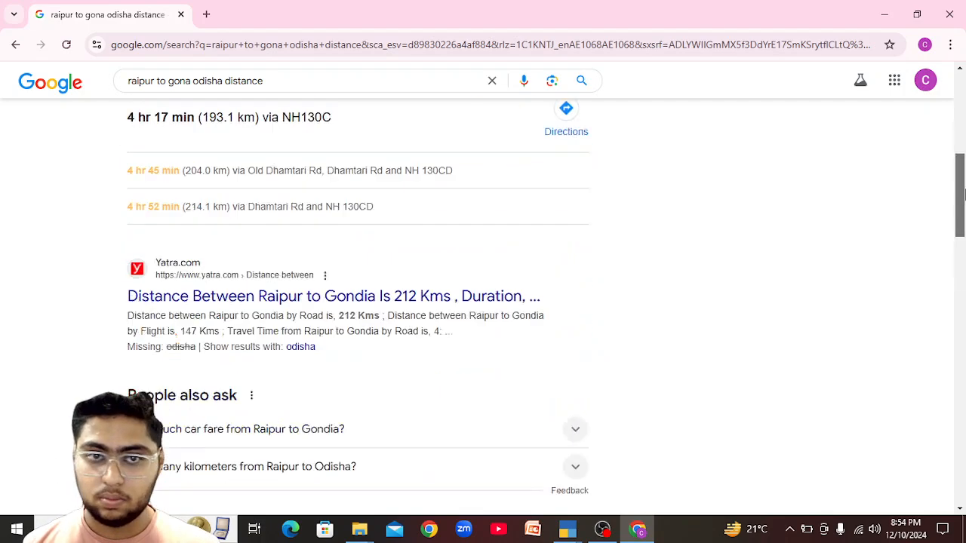
key(ctrl+a)
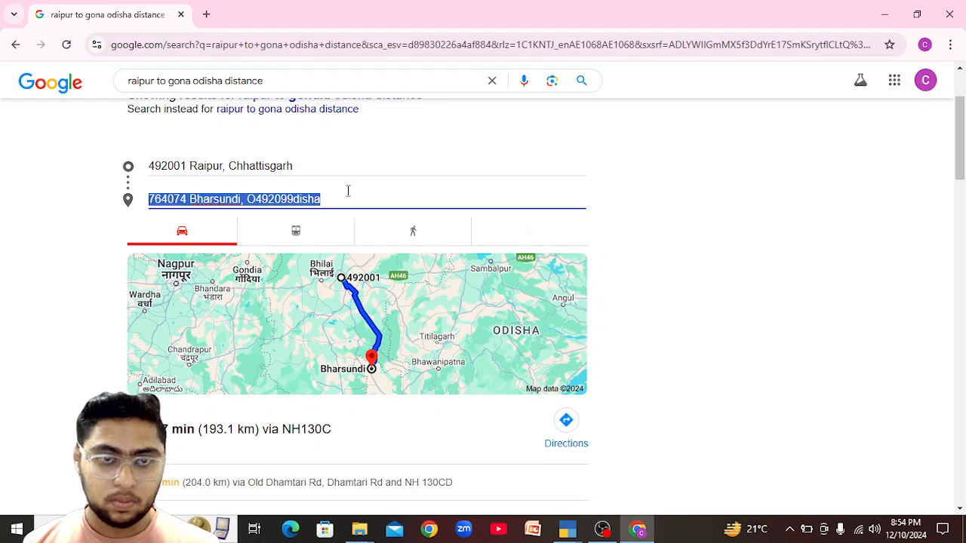
text(490099)
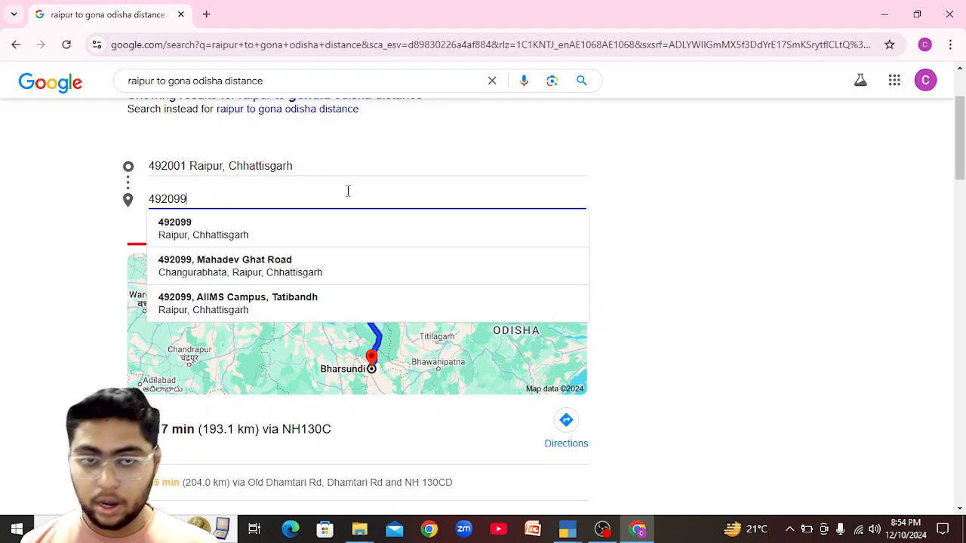
key(Return)
key(alt+Tab)
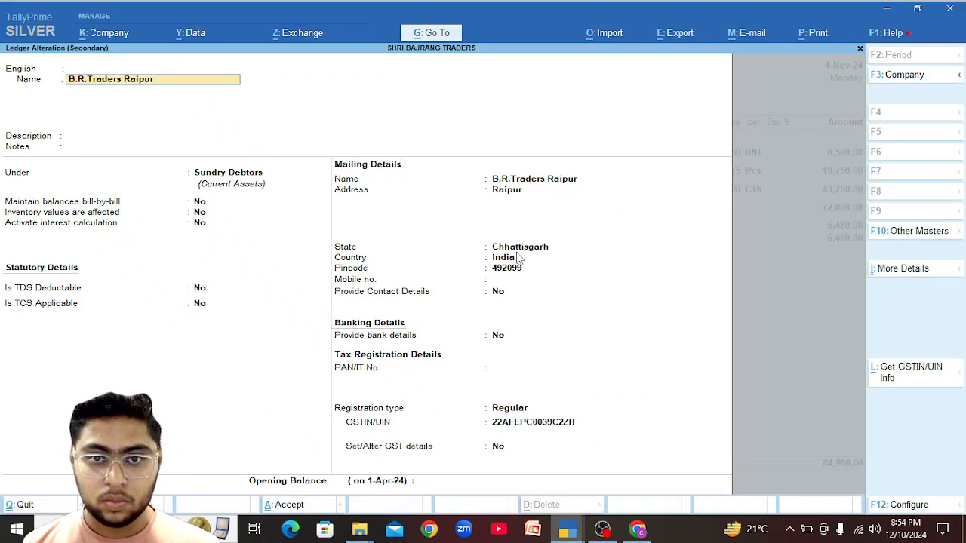
key(alt+Tab)
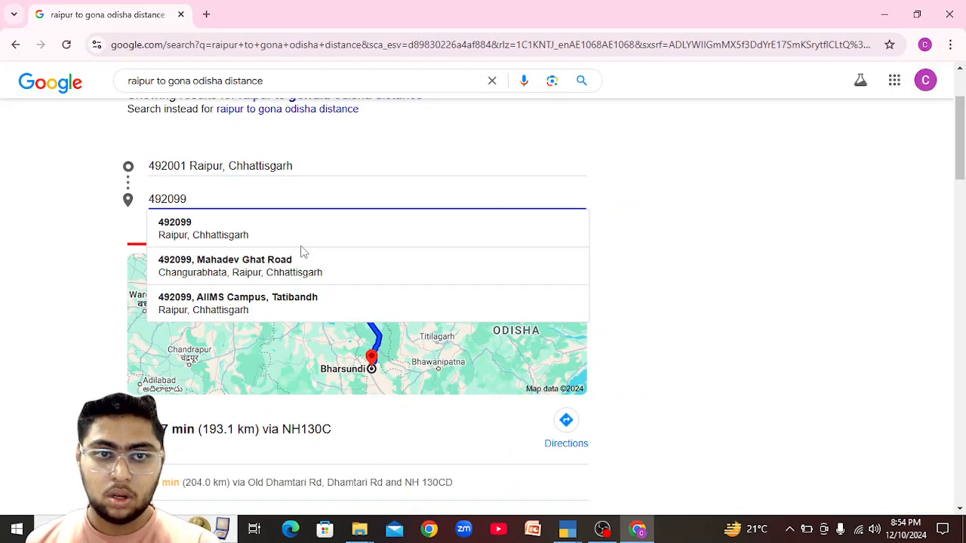
click(249, 236)
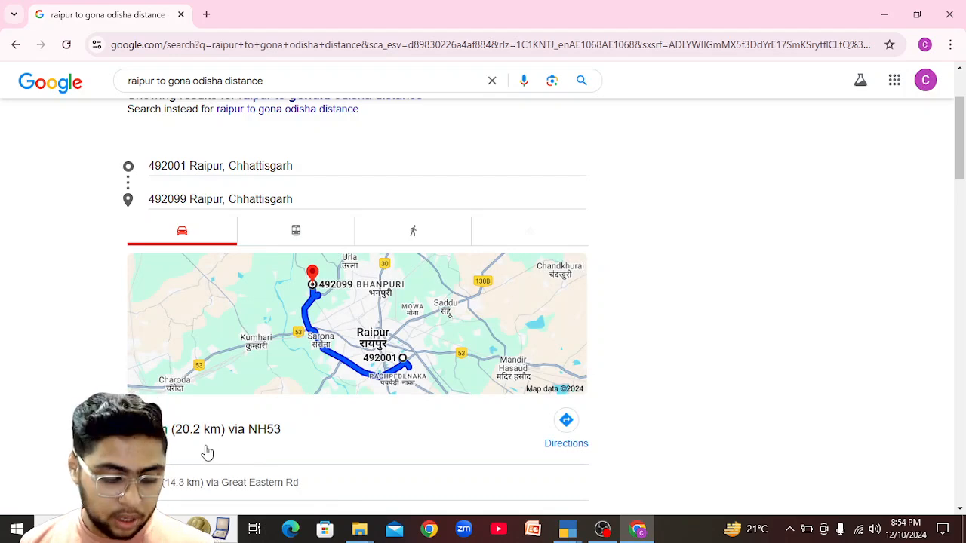
key(alt+Tab)
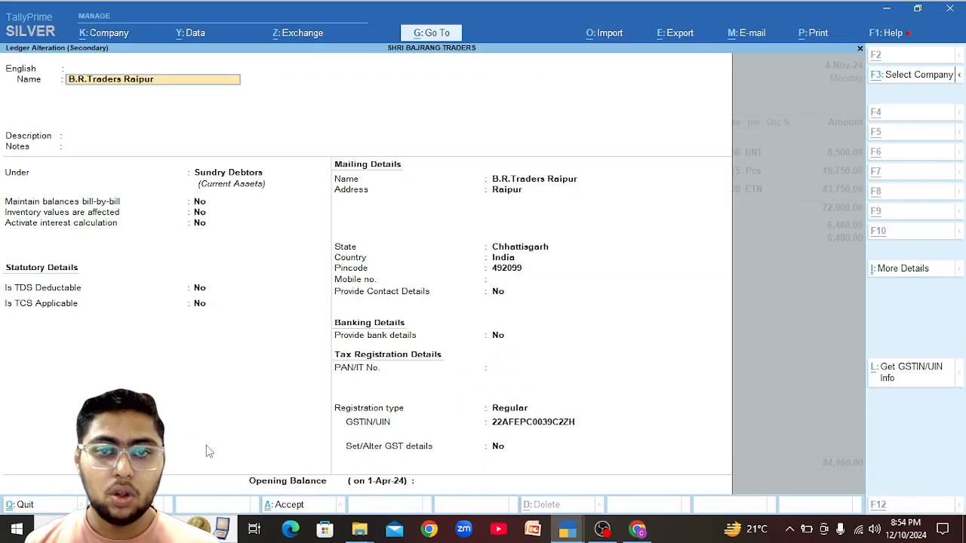
Give the B.R.Traders Raipur voucher distance 20 km and mode 1 - Road, and accept.
key(alt+Tab)
key(alt+Tab)
key(alt+Tab)
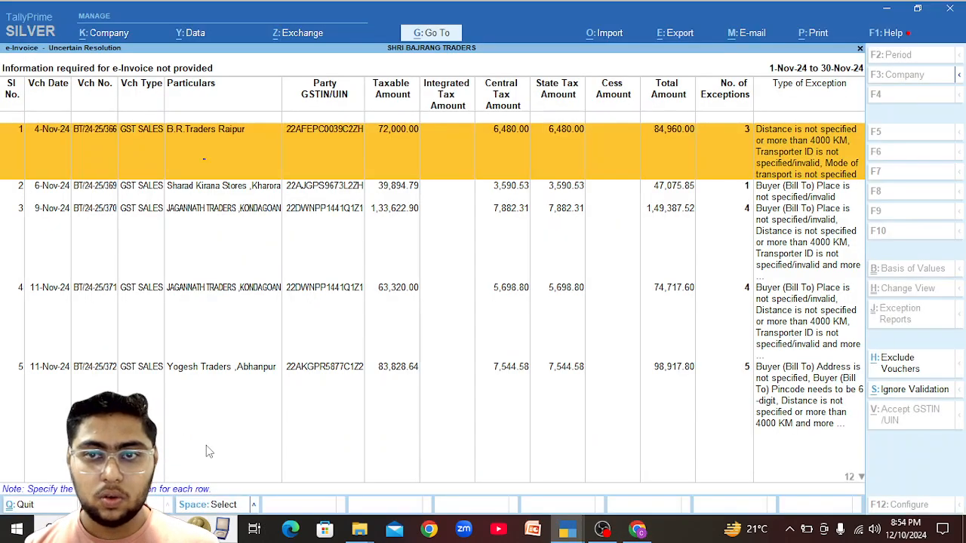
key(Return)
text(20)
key(Return)
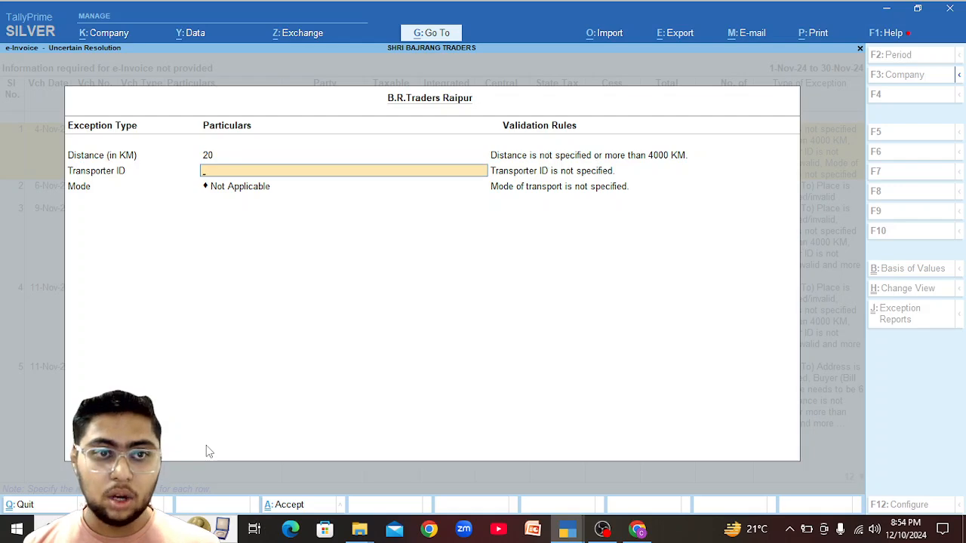
key(Return)
key(Return)
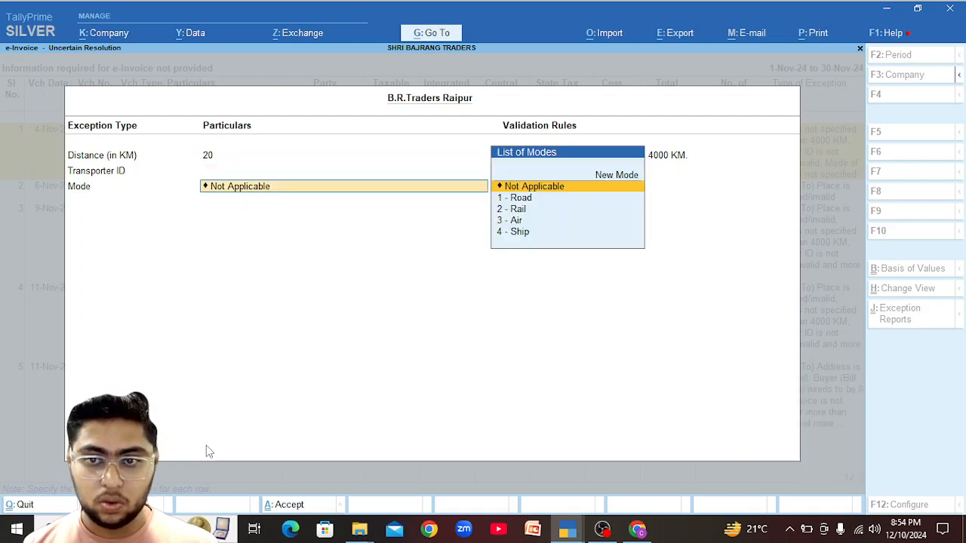
key(Down)
key(Return)
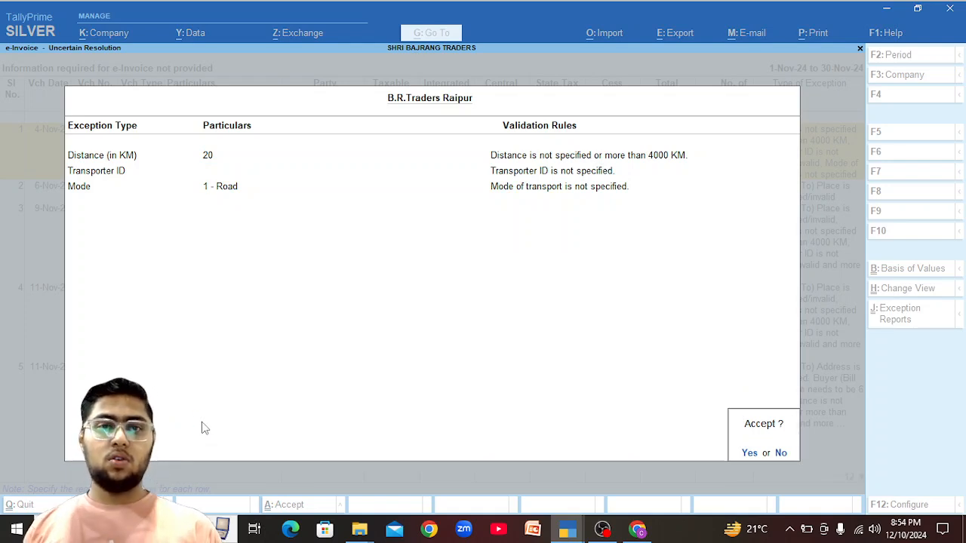
key(Return)
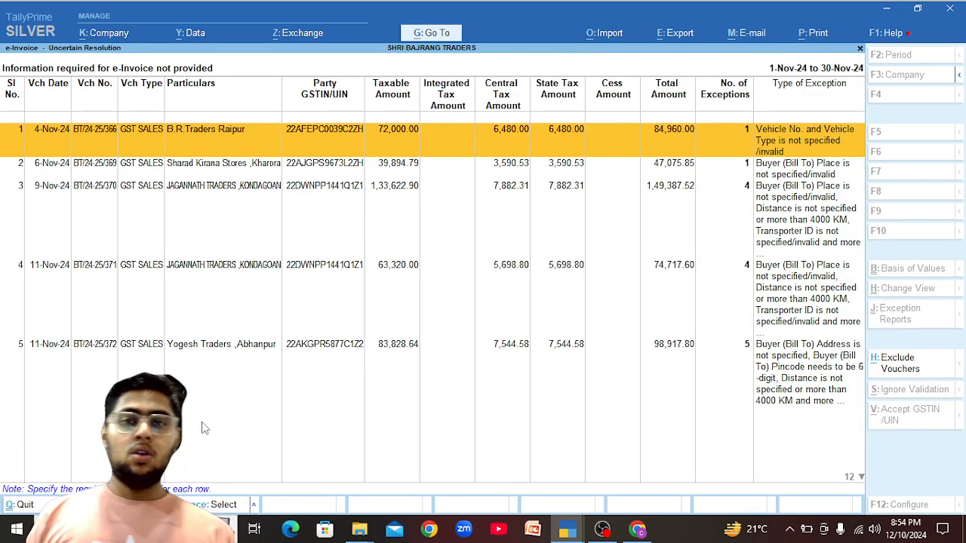
key(Return)
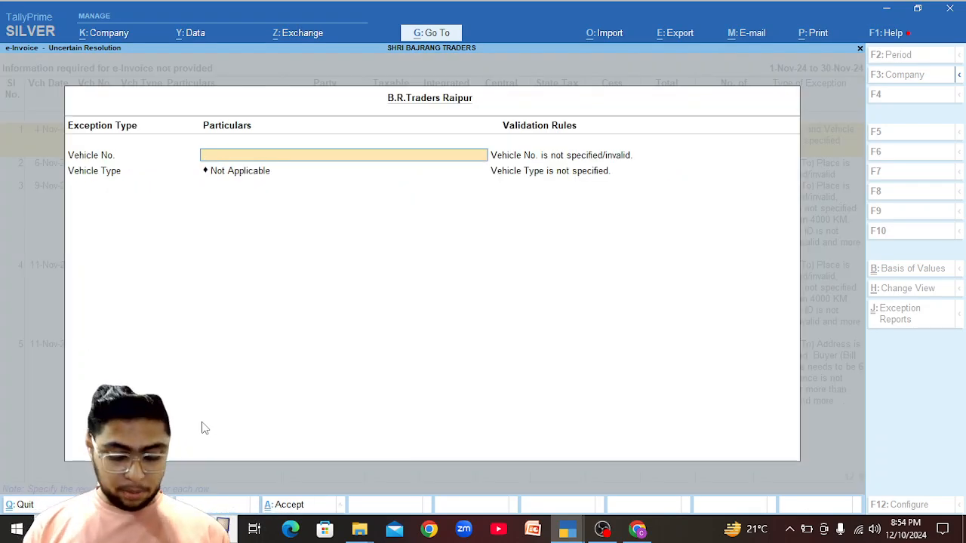
text(G04CB)
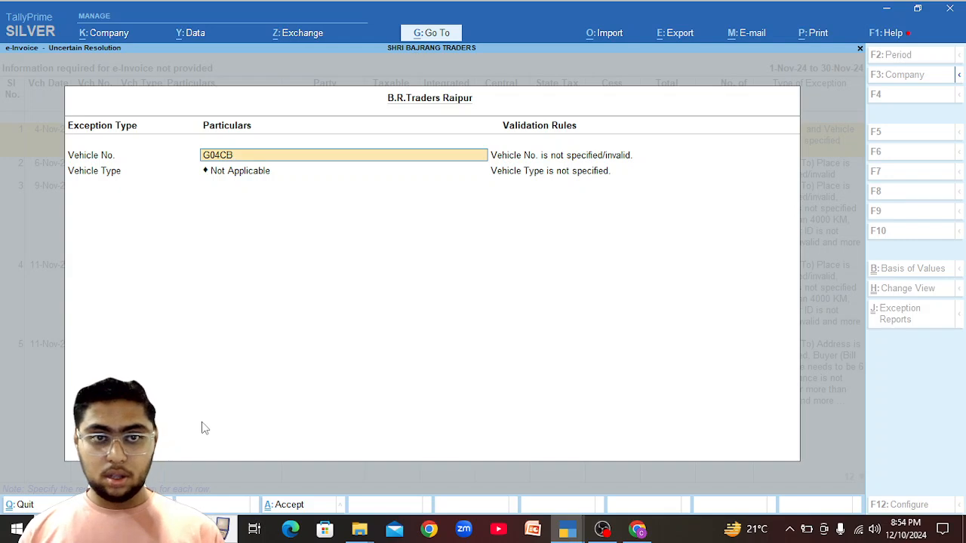
key(BackSpace)
key(BackSpace)
key(BackSpace)
key(BackSpace)
key(BackSpace)
text(CG04CB)
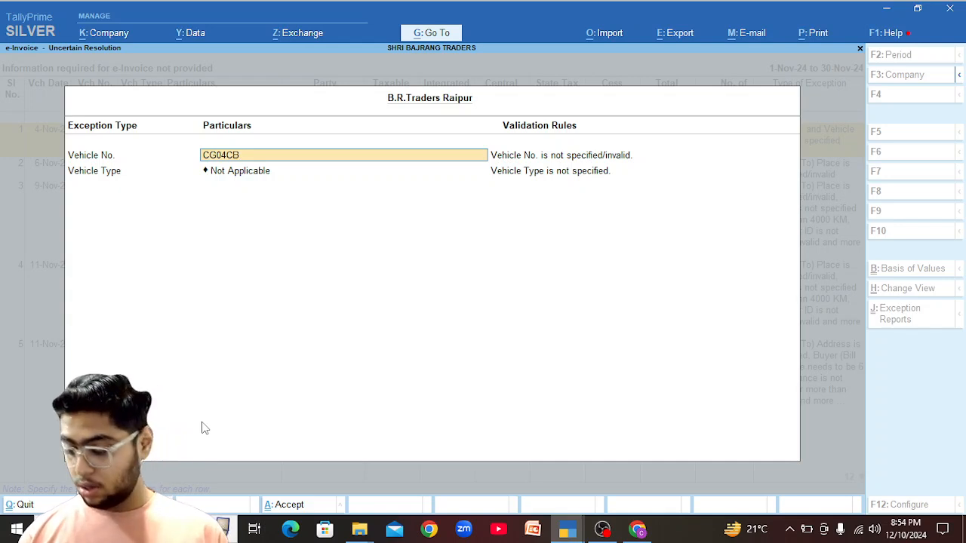
text(3407)
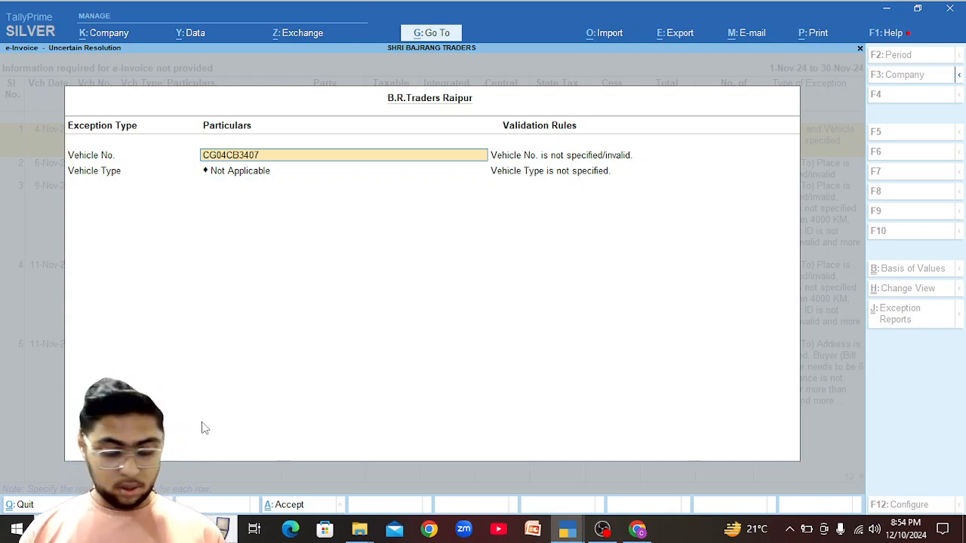
key(Return)
key(BackSpace)
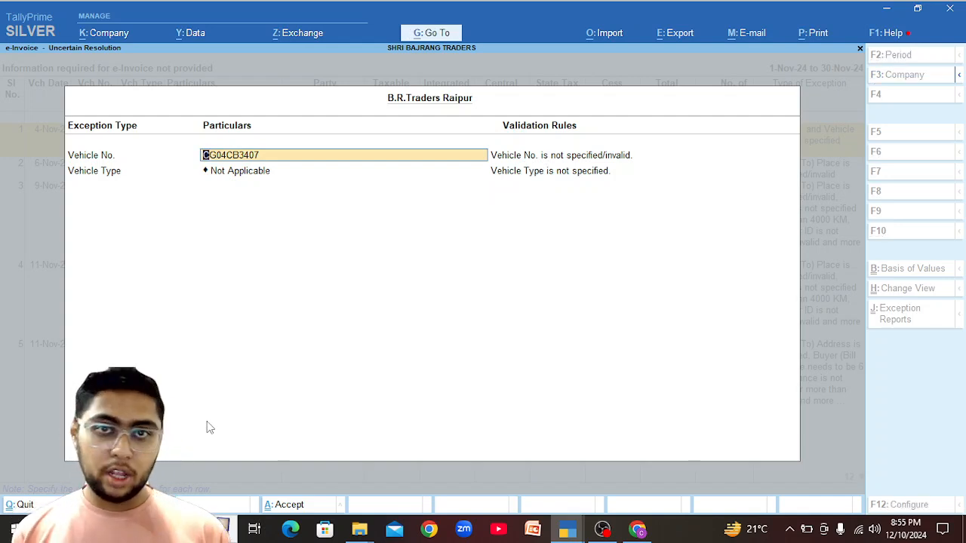
key(Return)
key(Down)
key(Down)
key(Return)
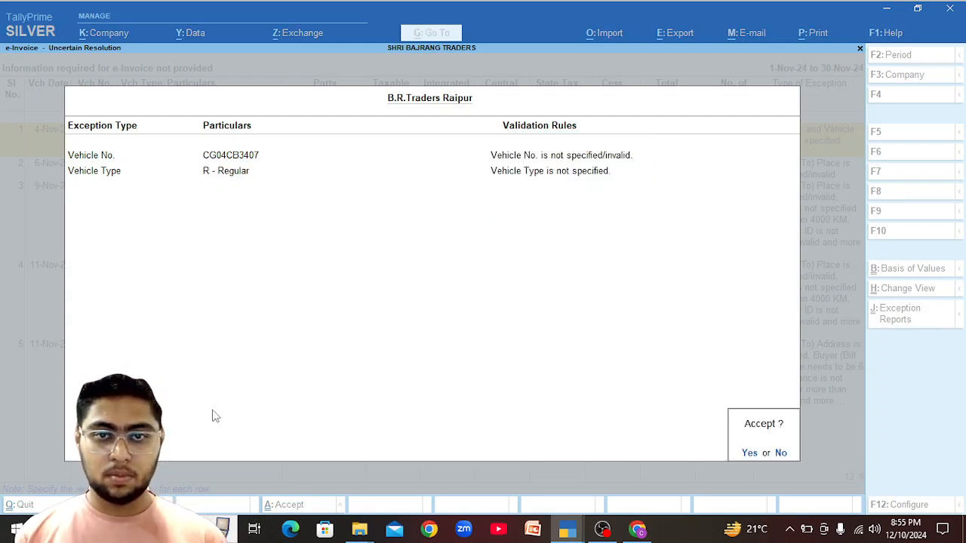
Accept B.R.Traders' vehicle details, then set Sharad Kirana Stores' Place (Bill To) to Kharora.
key(Return)
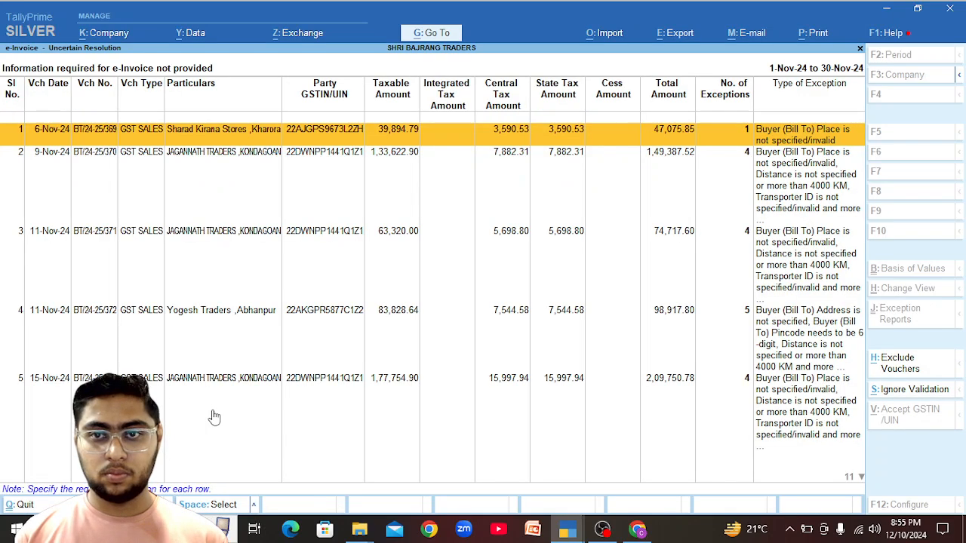
key(Return)
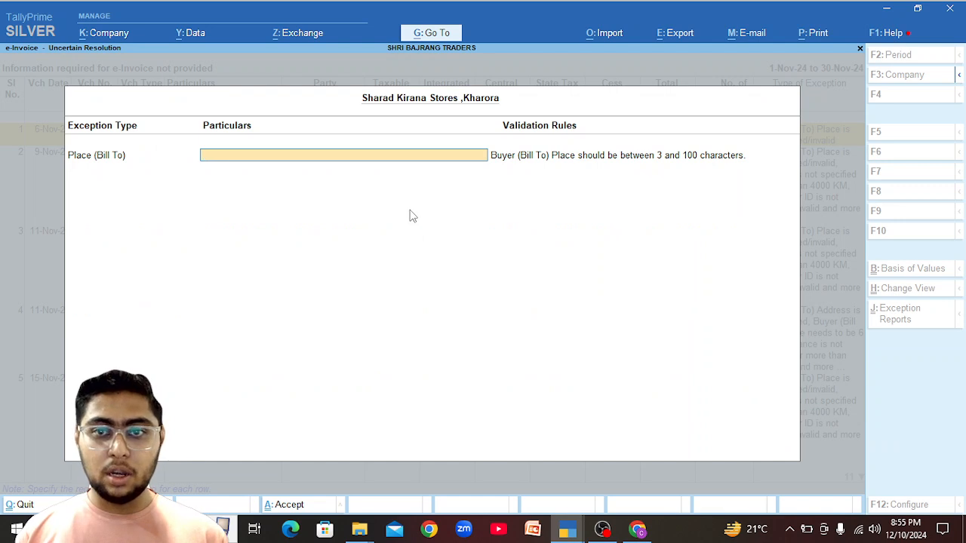
text(Kharora)
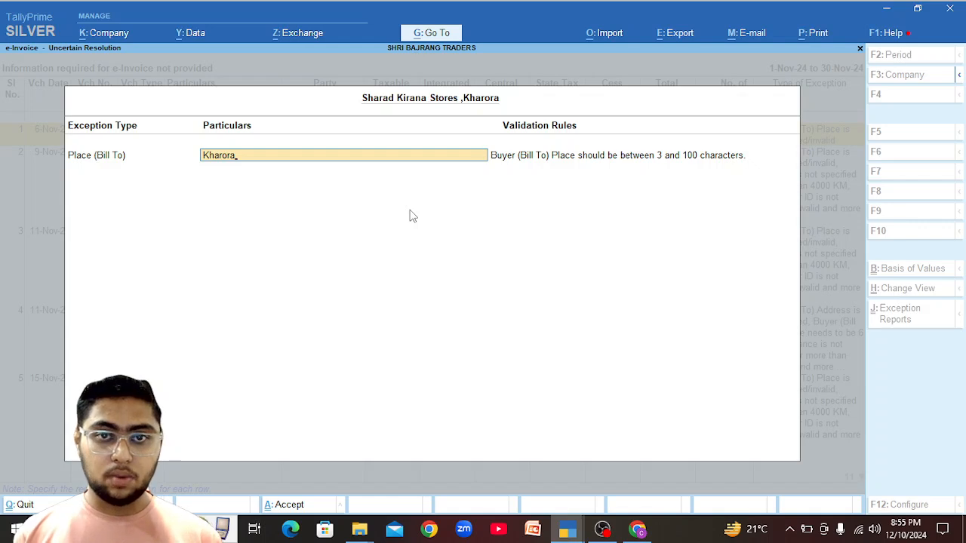
key(Return)
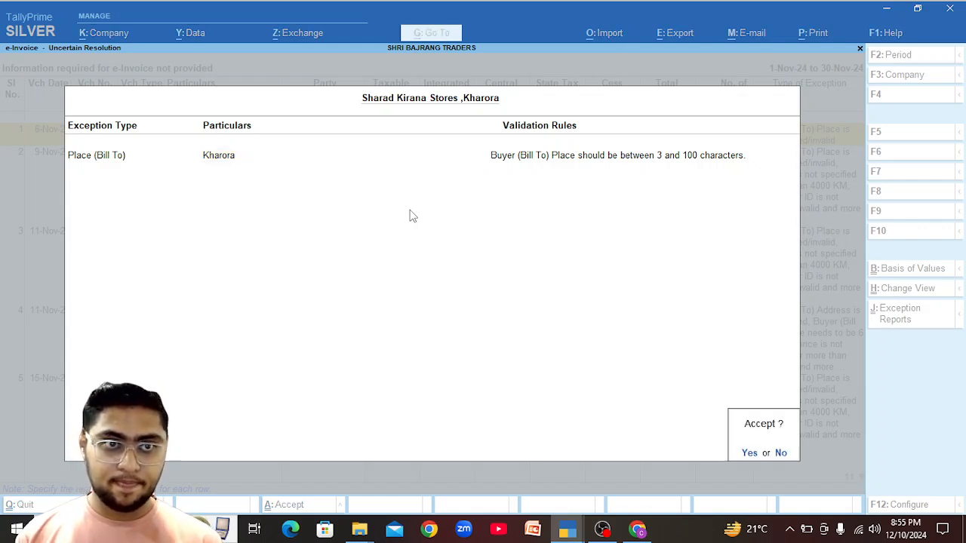
key(y)
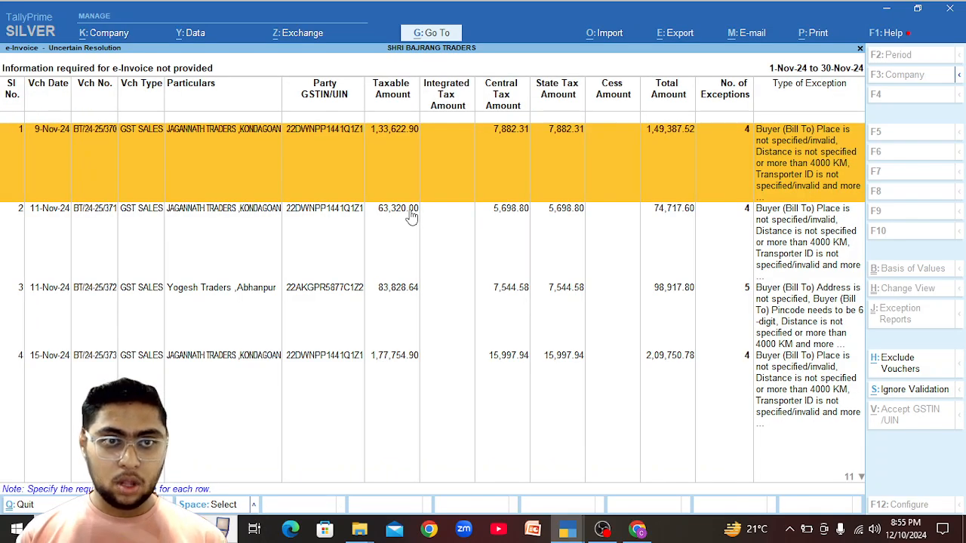
Begin entering Kondagaon for the first Jagannath Traders voucher, then back out of stray ledger and voucher screens.
key(Return)
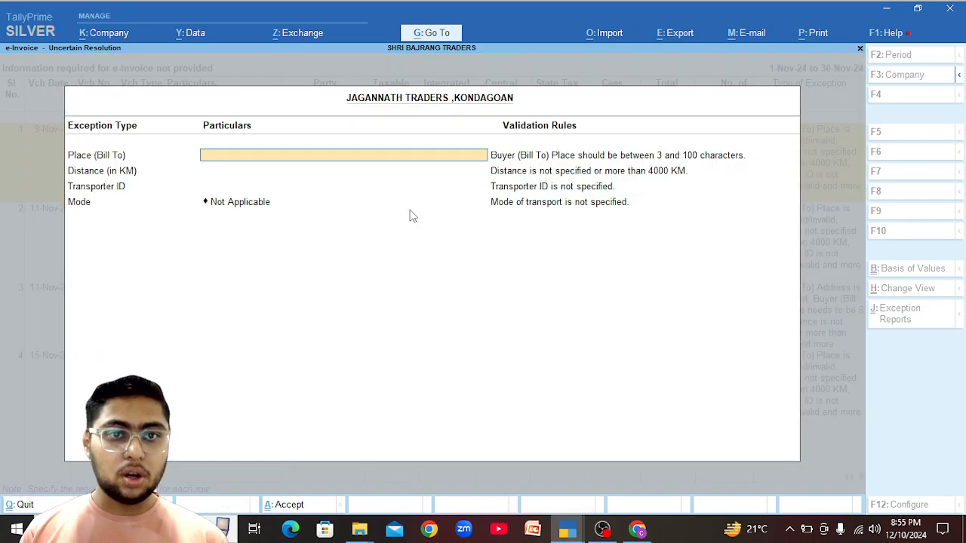
text(Kondag)
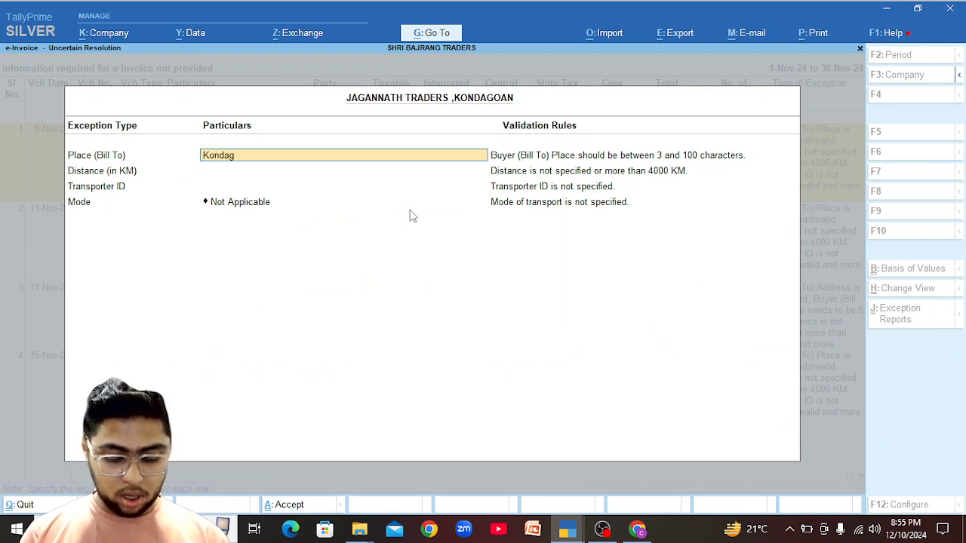
key(BackSpace)
key(alt+Tab)
key(alt+Tab)
key(alt+Tab)
key(alt+Tab)
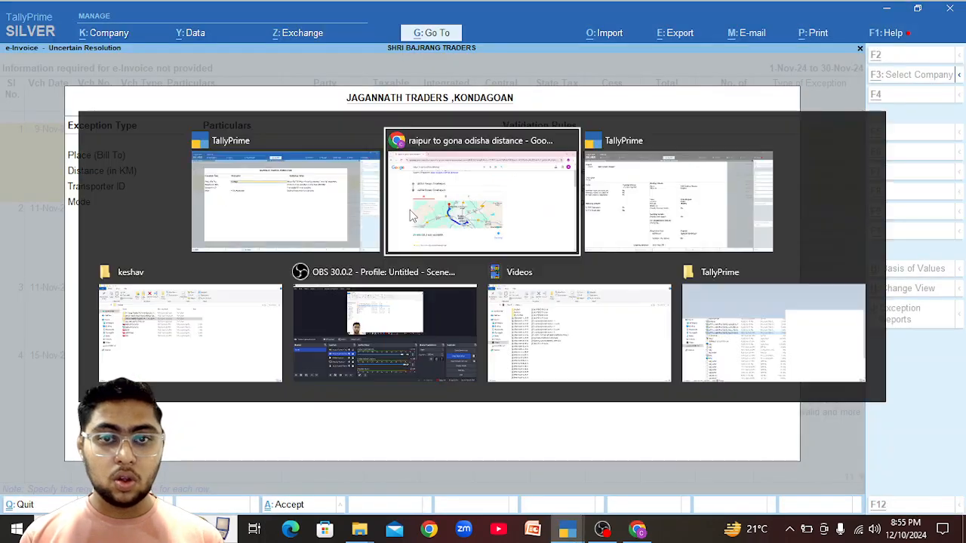
key(Escape)
key(Escape)
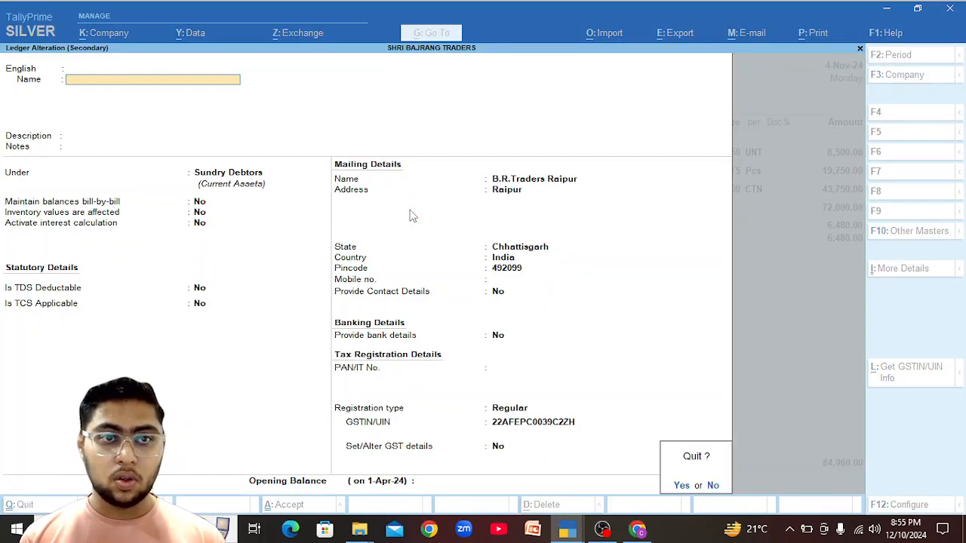
key(y)
key(Escape)
key(y)
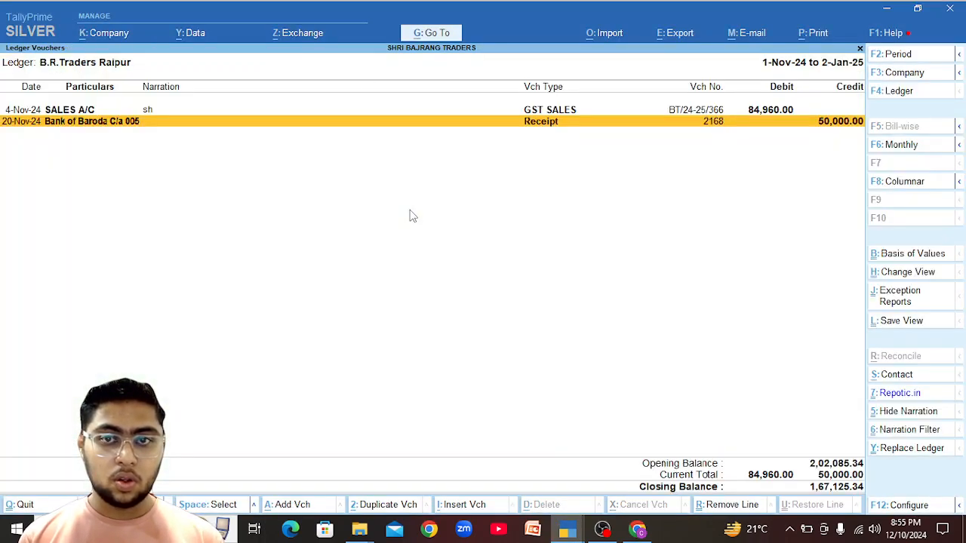
key(Escape)
Reselect the JAGANNATH TRADERS ledger and accept Kondagaon as its Place (Bill To).
text(Jaga)
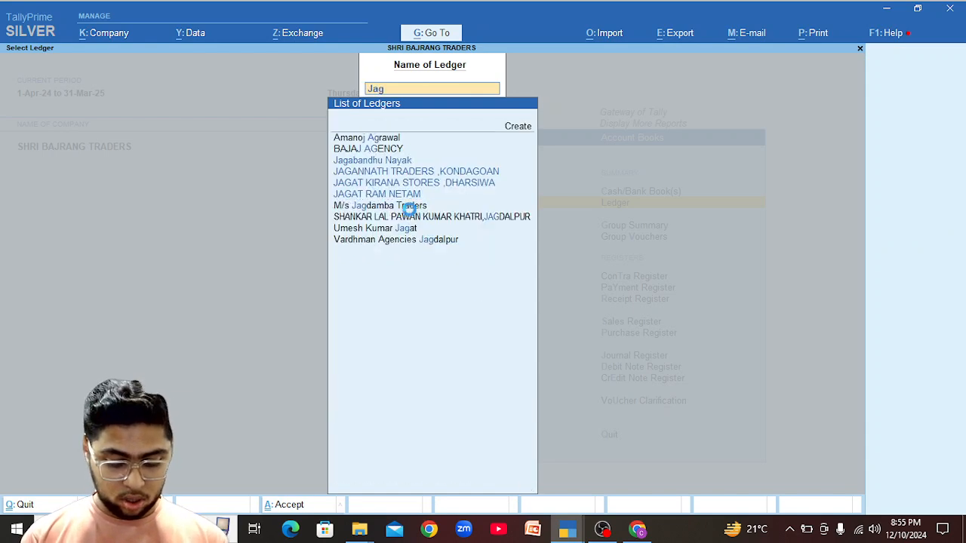
key(Down)
key(Down)
key(Down)
key(Up)
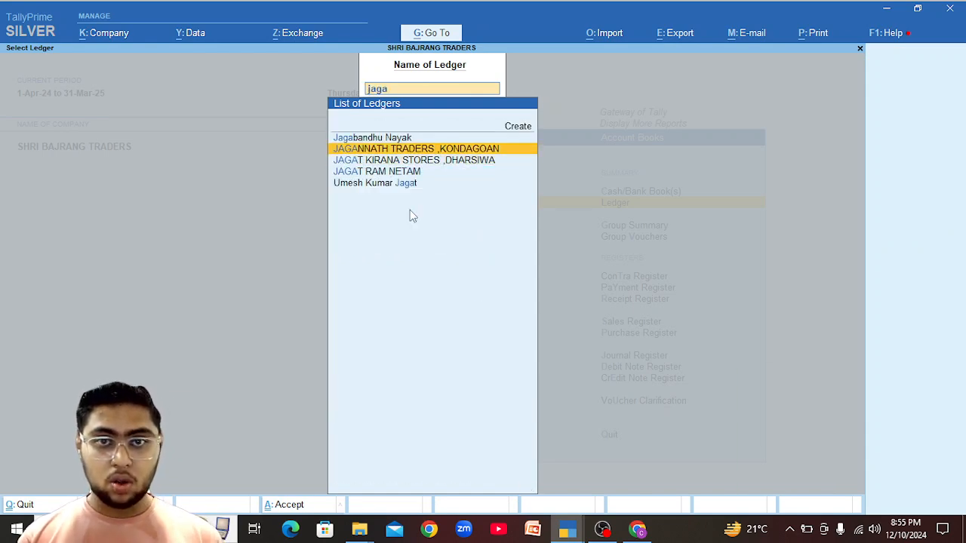
key(Return)
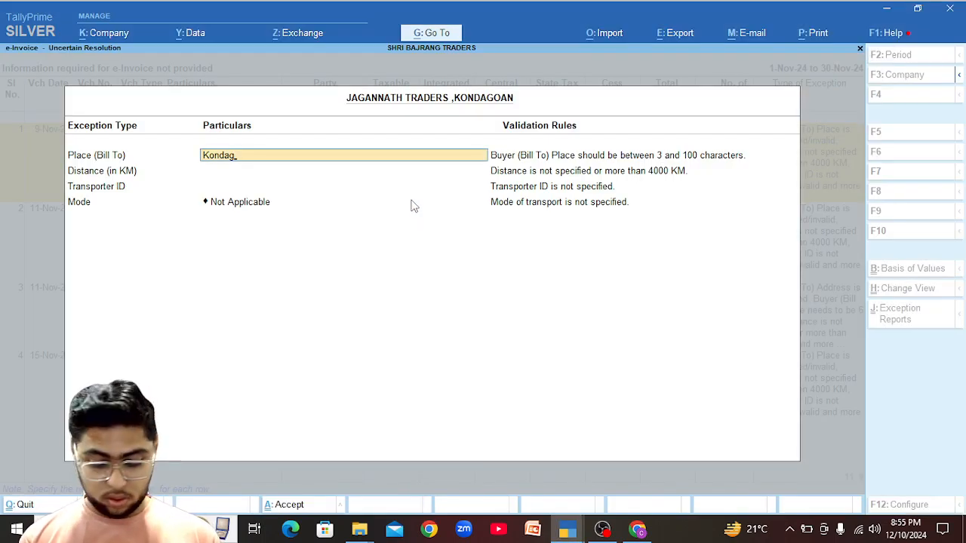
text(an)
key(BackSpace)
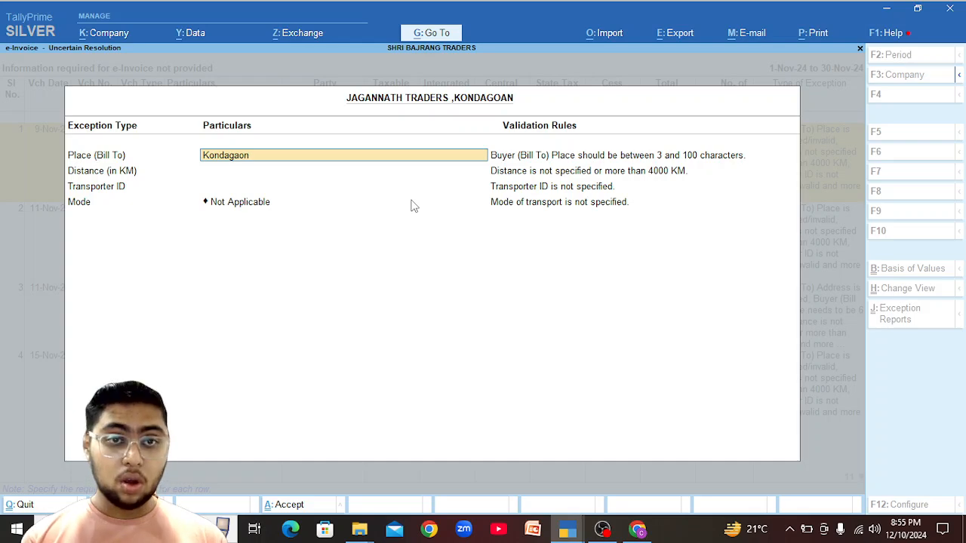
key(Return)
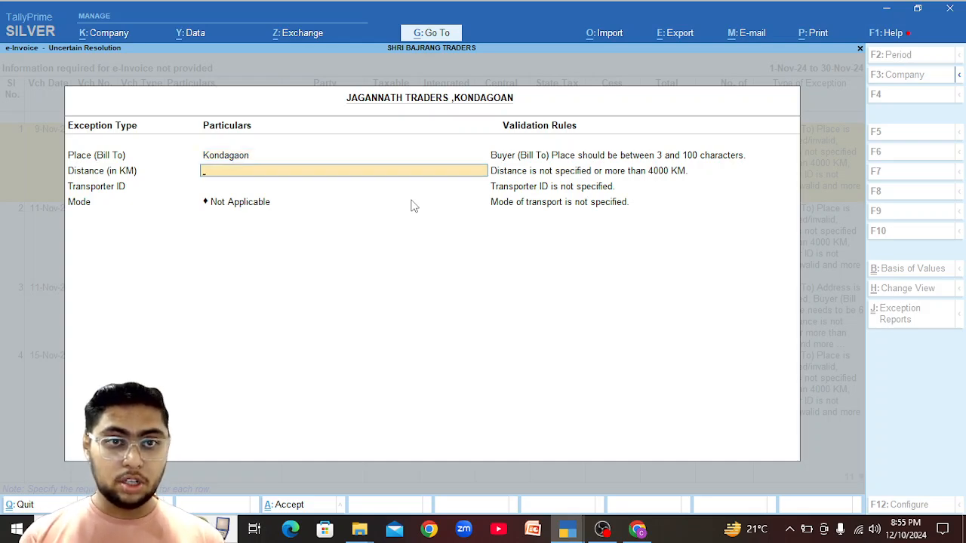
key(alt+Tab)
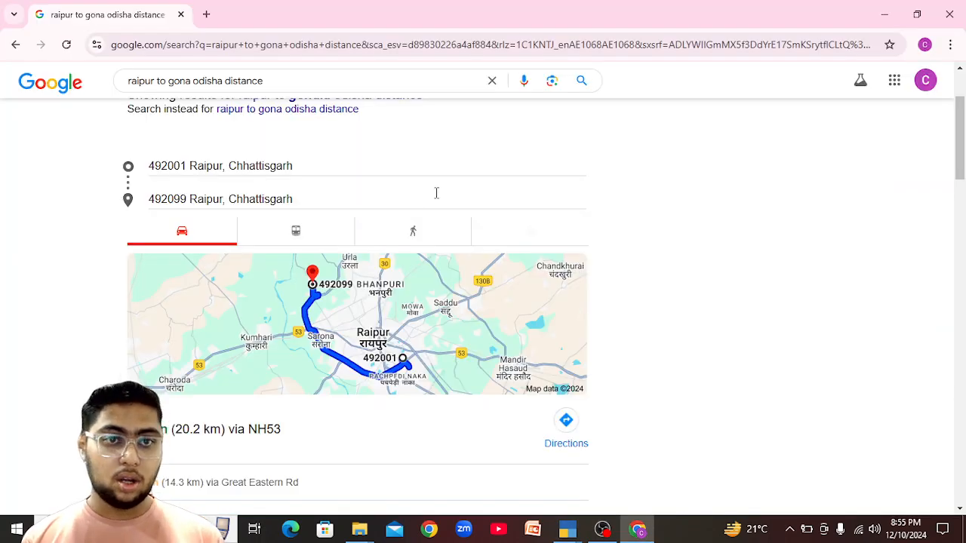
Check the Jagannath Traders ledger's pincode in TallyPrime.
double_click(348, 202)
key(alt+Tab)
key(alt+Tab)
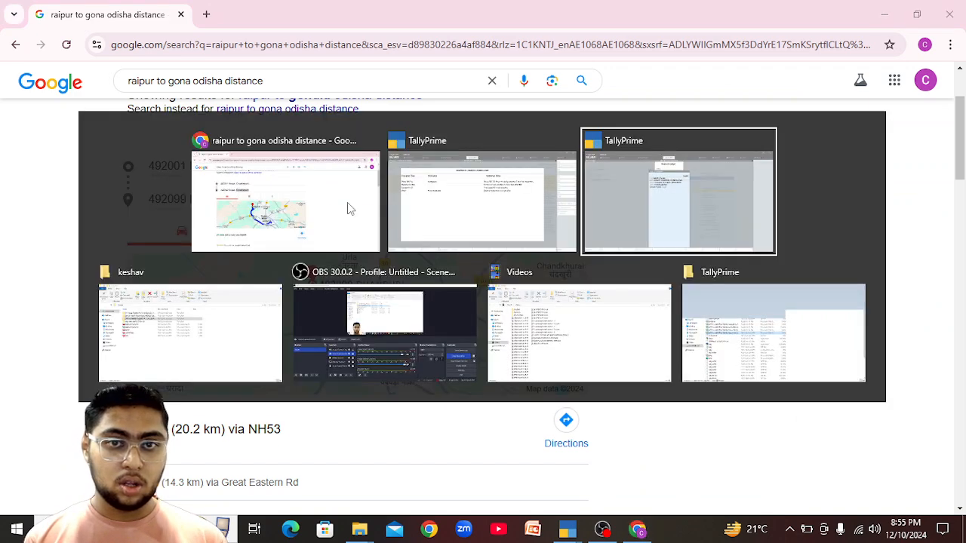
key(Return)
key(Return)
key(Return)
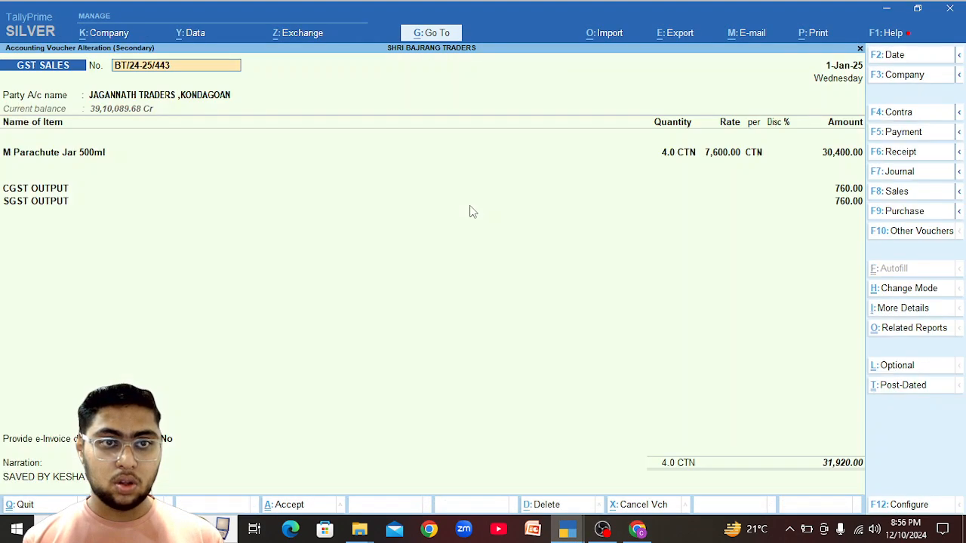
key(ctrl+Return)
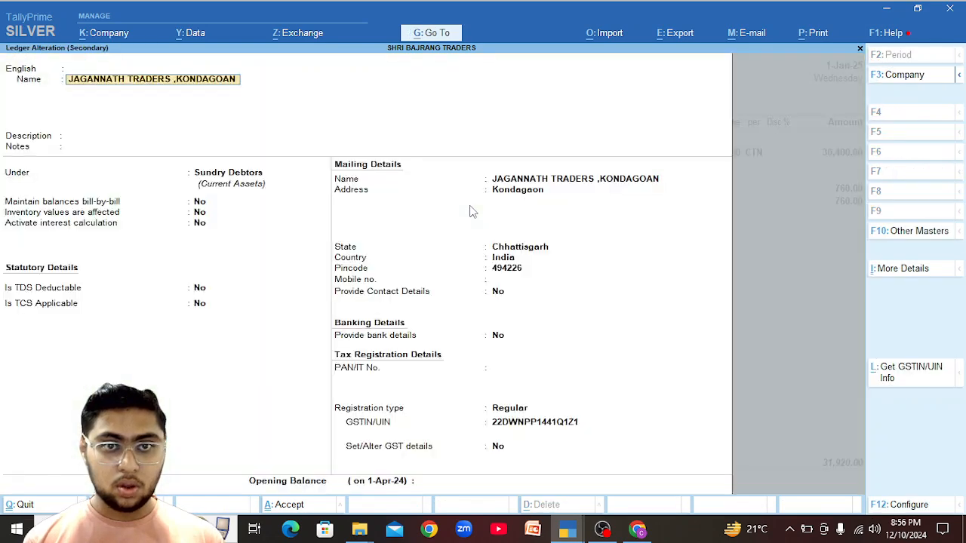
key(alt+Tab)
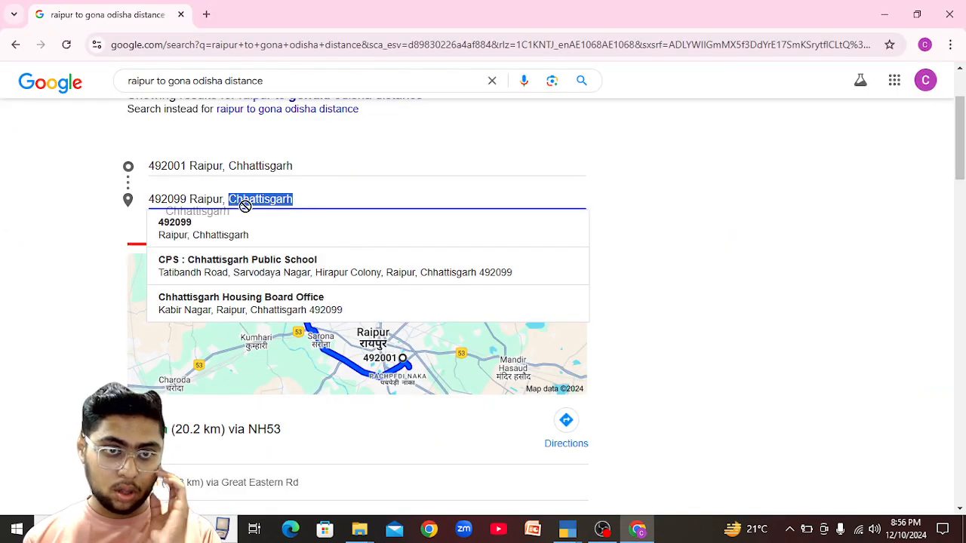
Set the route destination to 494226 Kondagaon, giving 213.1 km via NH 30.
drag(302, 199, 147, 210)
text(494226)
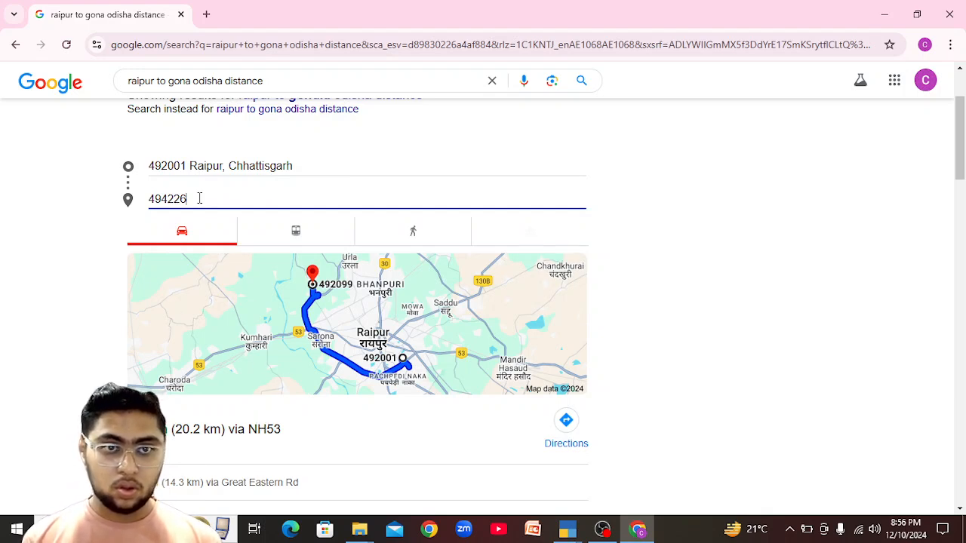
double_click(198, 198)
click(226, 168)
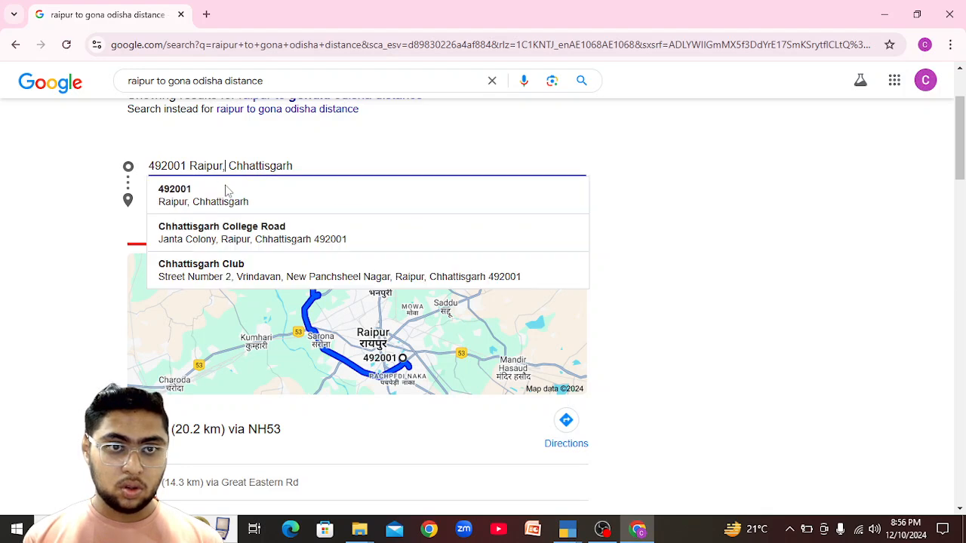
click(217, 198)
click(215, 203)
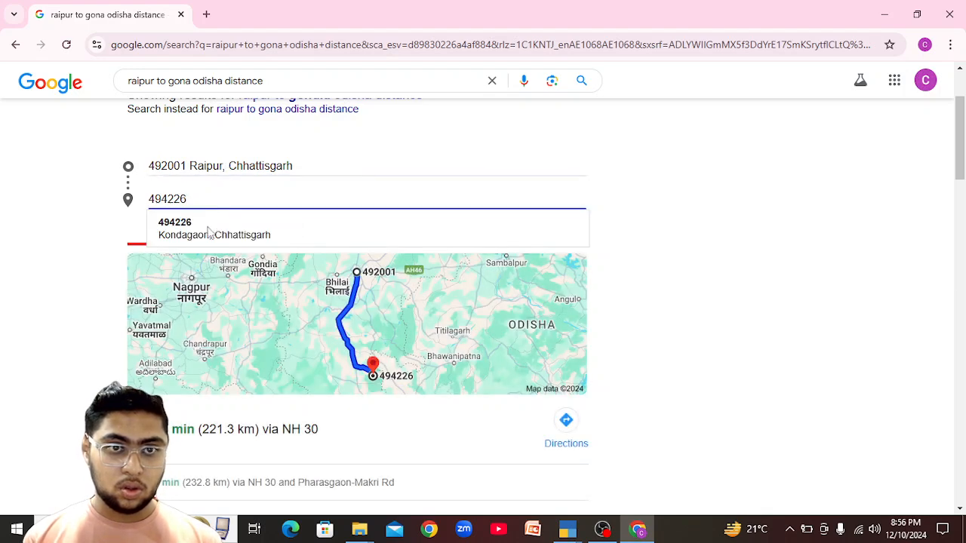
click(209, 228)
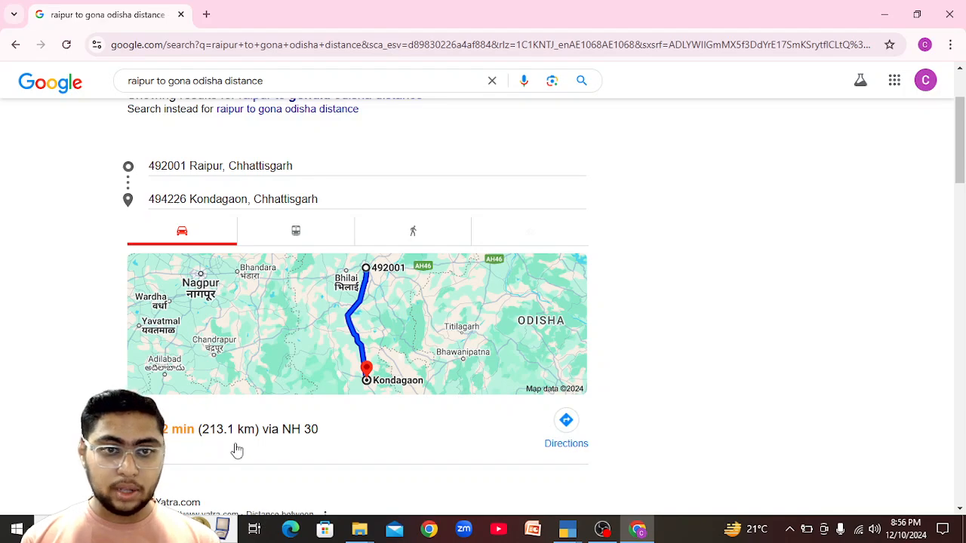
key(alt+Tab)
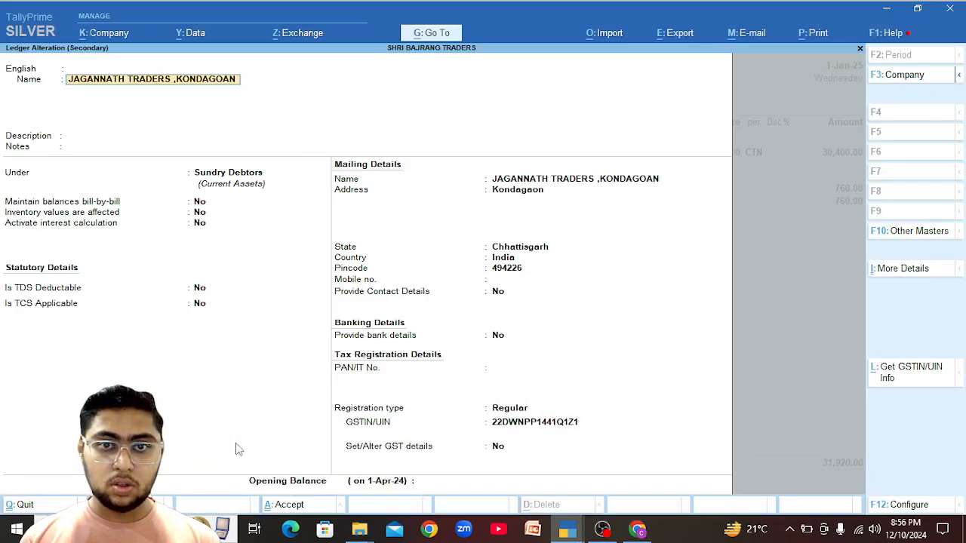
Enter 215 km distance and mode 1 - Road for the first Jagannath Traders voucher, and save.
key(alt+Tab)
key(alt+Tab)
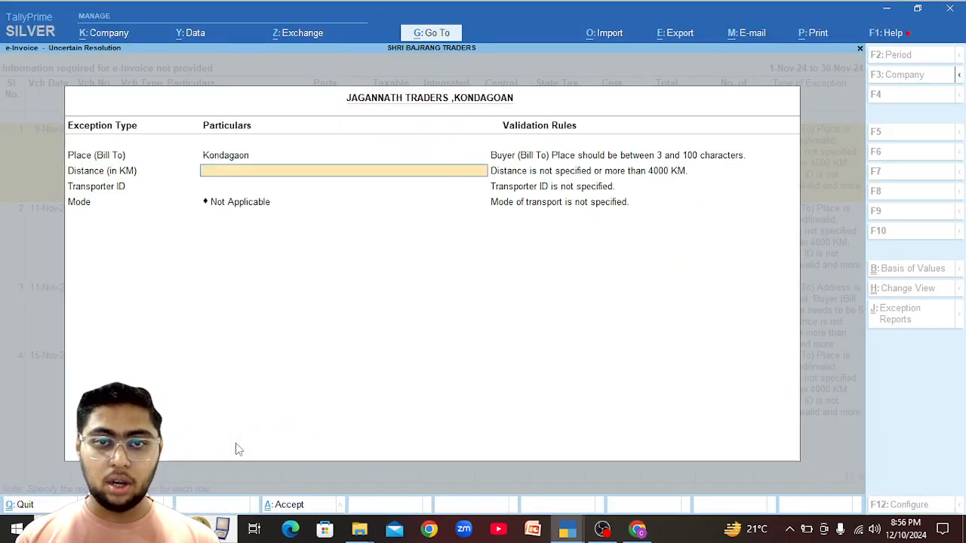
text(215)
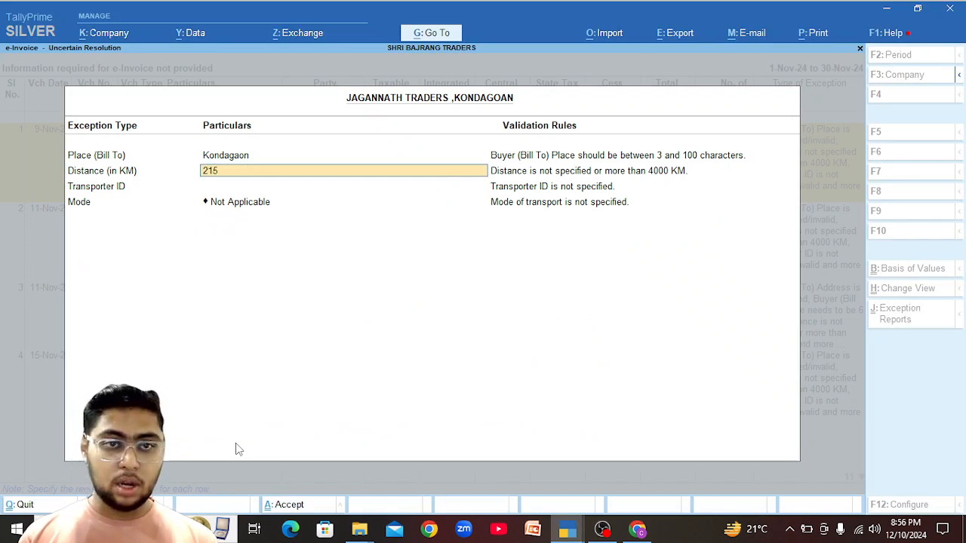
key(Return)
key(Return)
key(Return)
key(Down)
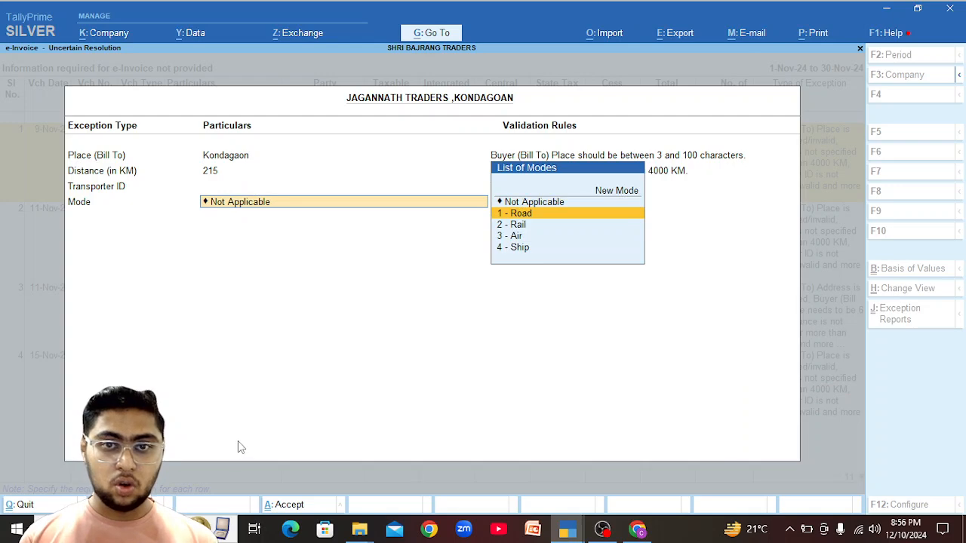
key(Return)
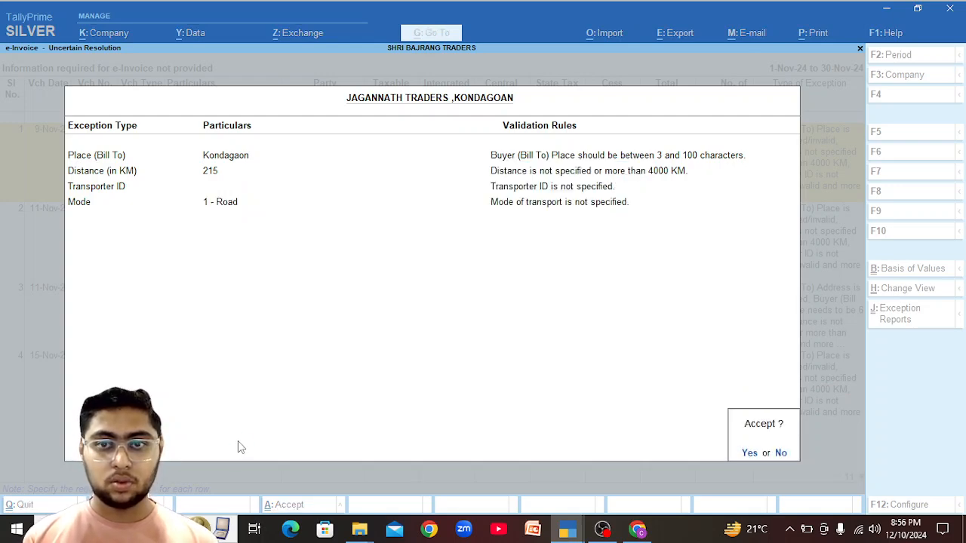
key(Return)
Paste in the vehicle number, choose R - Regular vehicle type, and confirm.
key(Return)
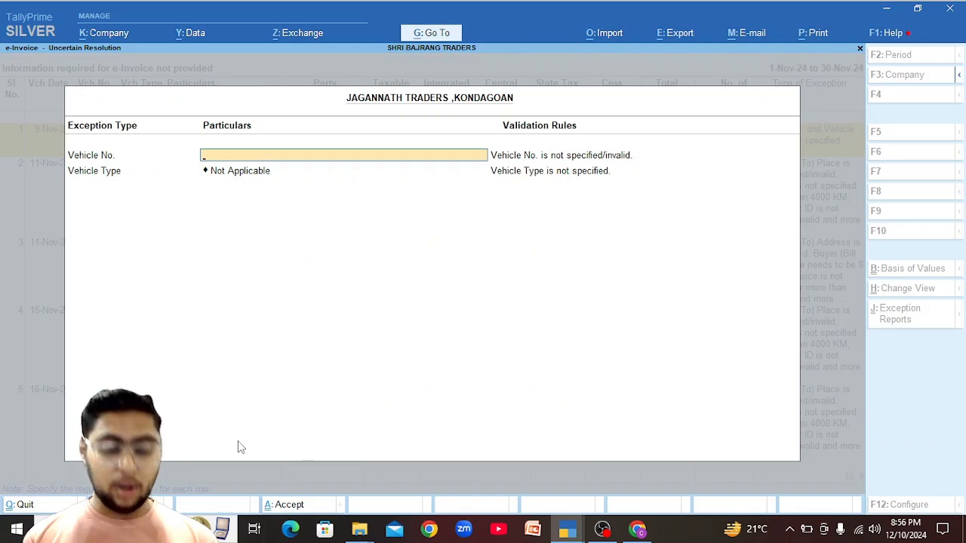
key(ctrl)
text(CG04CB3407)
key(Return)
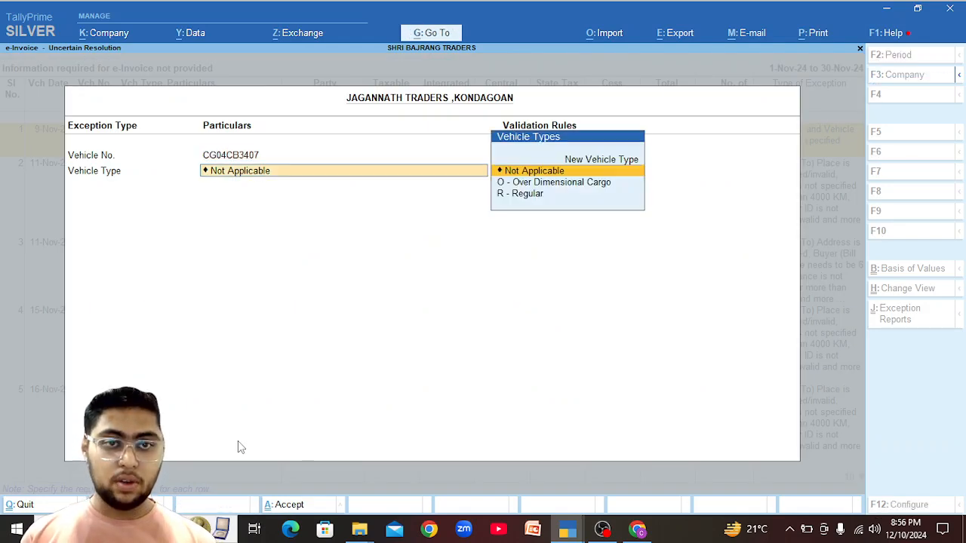
key(Down)
key(Down)
key(Return)
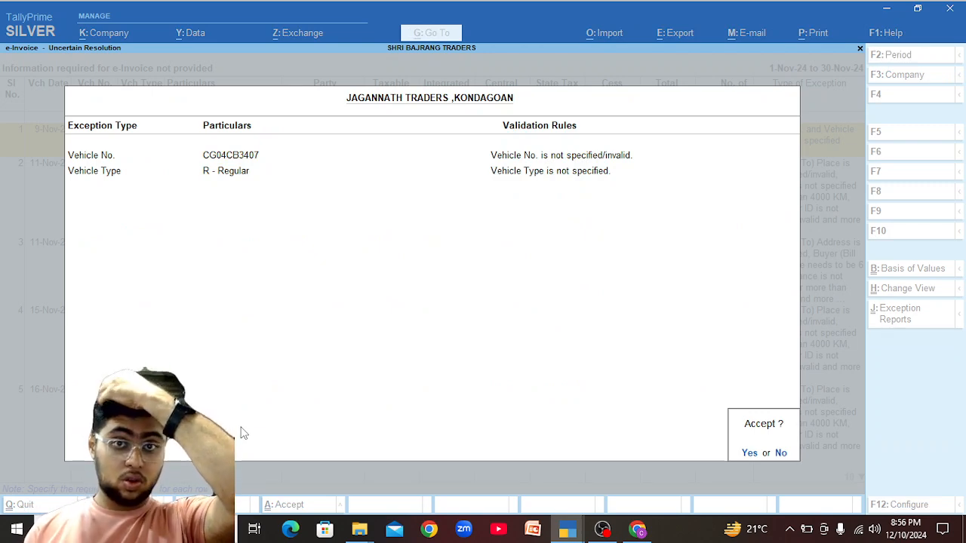
key(Return)
key(Up)
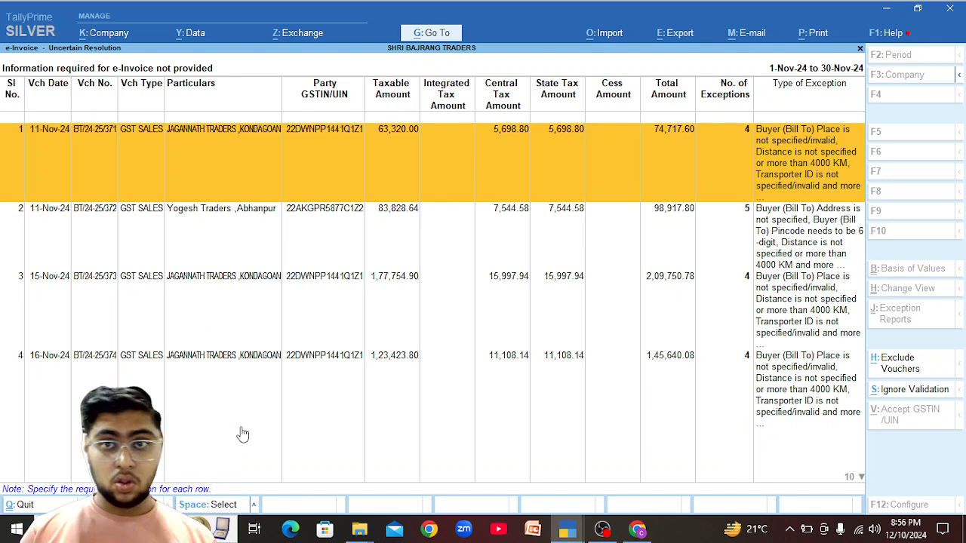
Give the next Jagannath Traders voucher place Kondagaon, 215 km and Road mode, and save.
key(Return)
text(Kondaga)
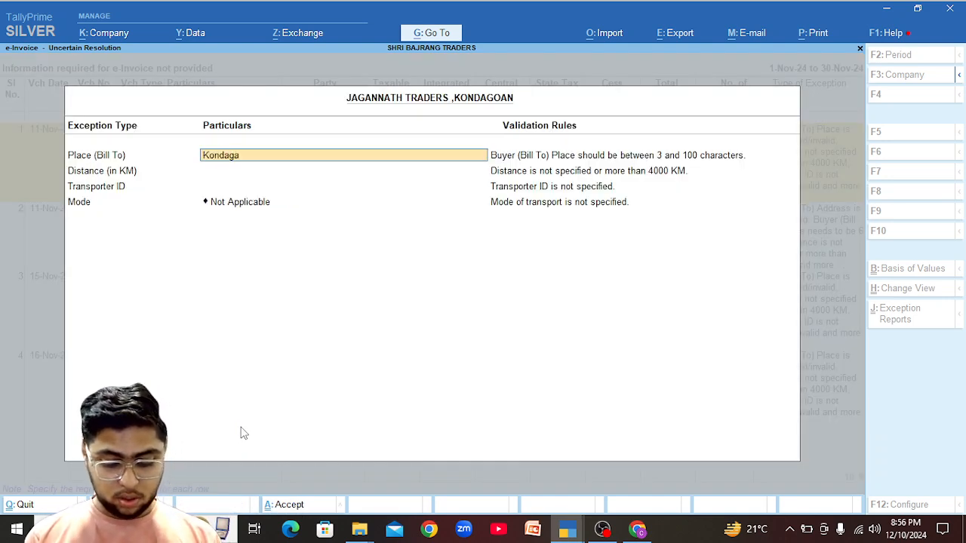
text(on)
key(Return)
text(215)
key(Return)
key(Return)
key(Return)
key(Down)
key(Return)
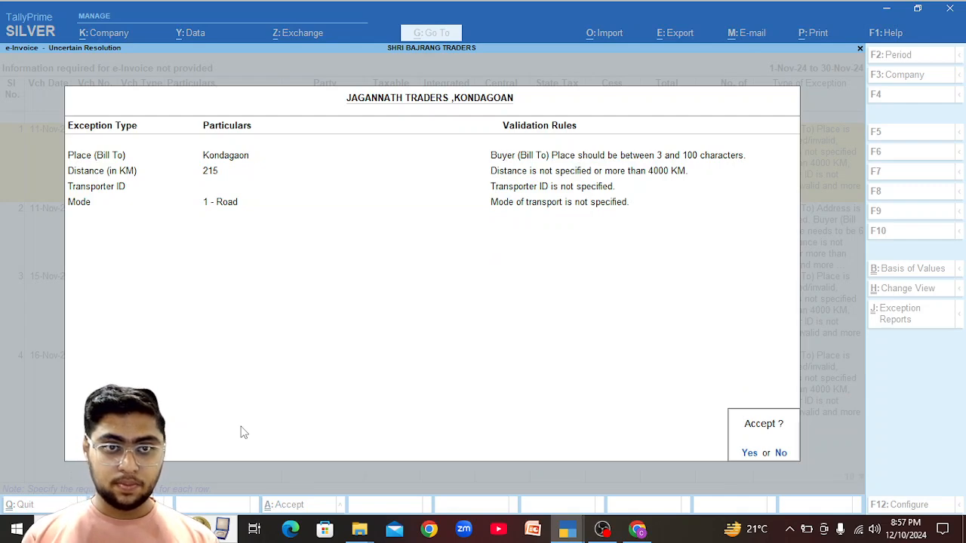
key(Return)
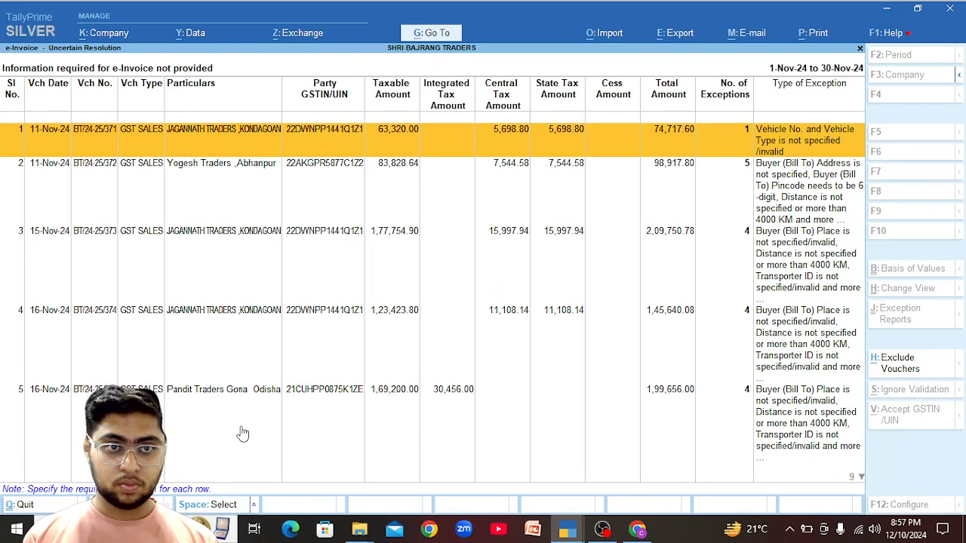
Paste the vehicle number, set vehicle type Regular, and accept the vehicle details.
key(Return)
text(CG04CB3407)
key(Return)
key(Down)
key(Down)
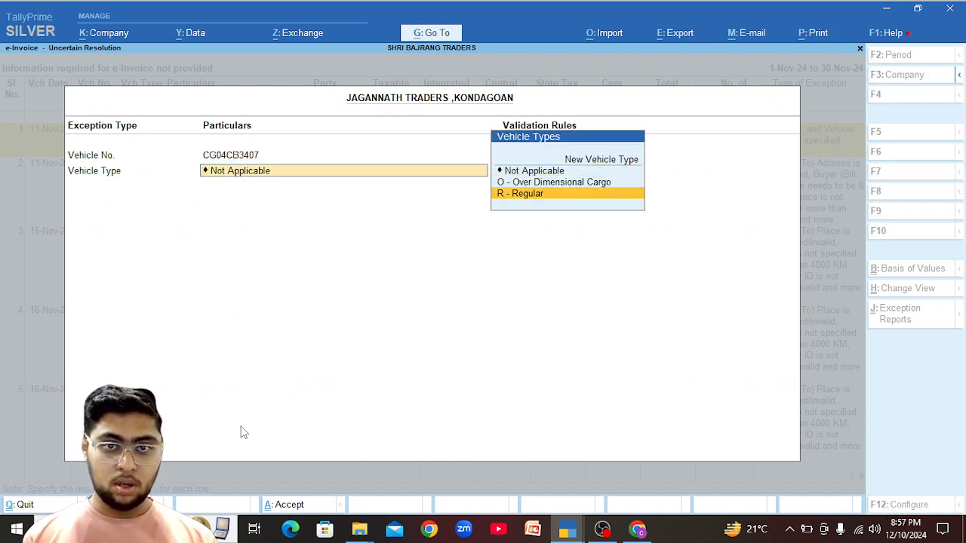
key(Return)
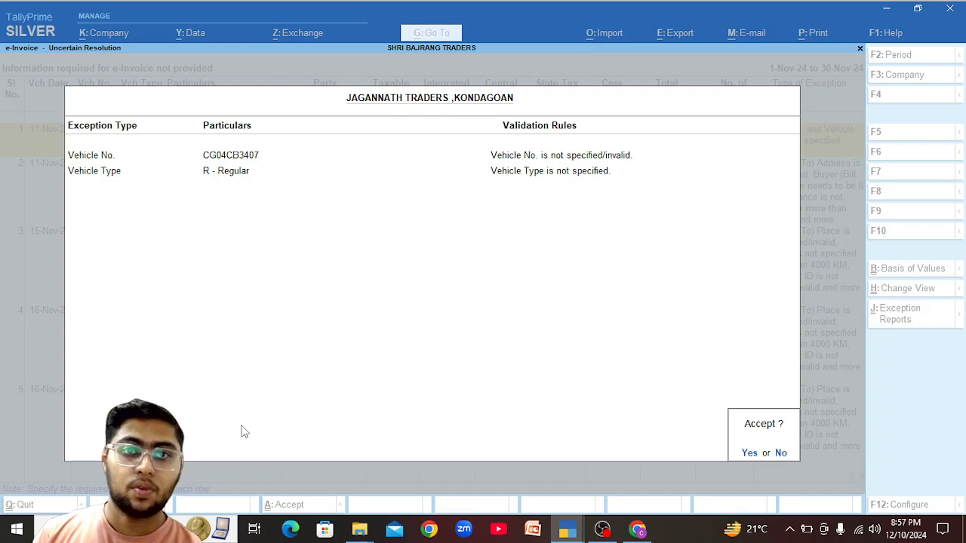
key(Return)
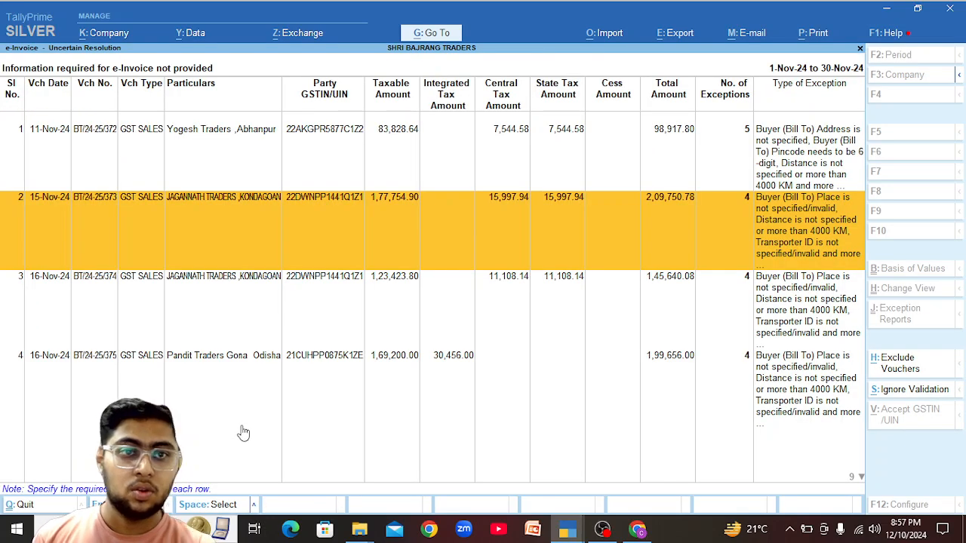
Enter place Kondagaon and distance 215 km on the 15-Nov Jagannath Traders voucher.
key(Up)
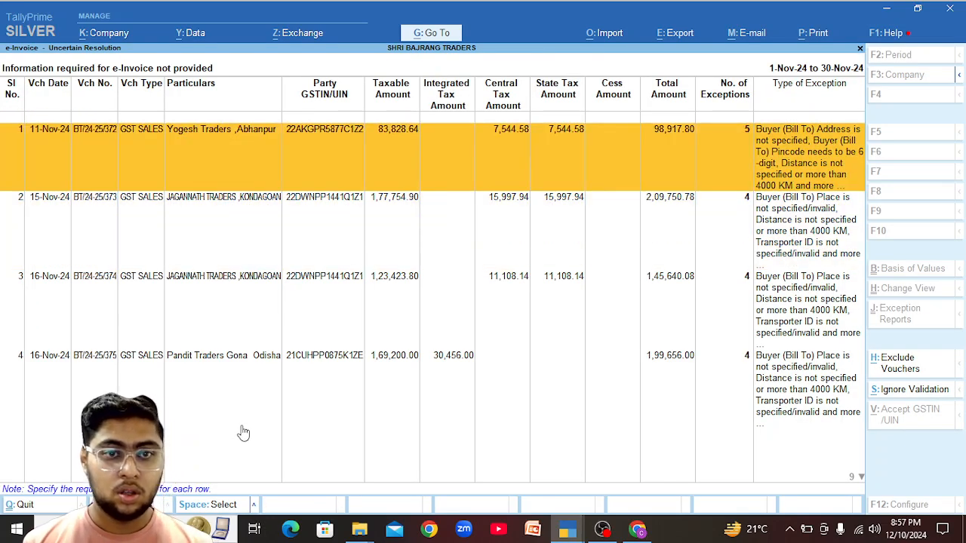
key(Down)
key(Return)
key(Return)
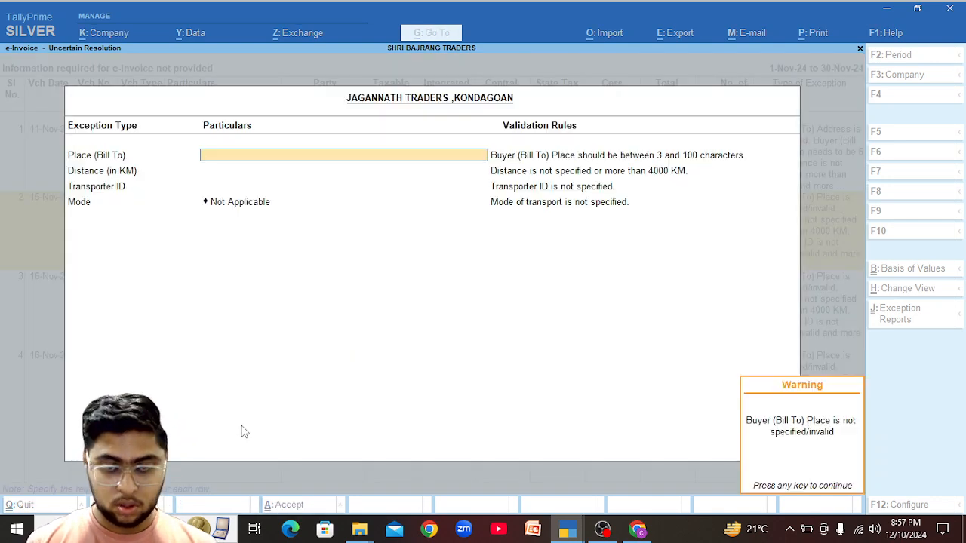
key(Return)
text(Kondagaon)
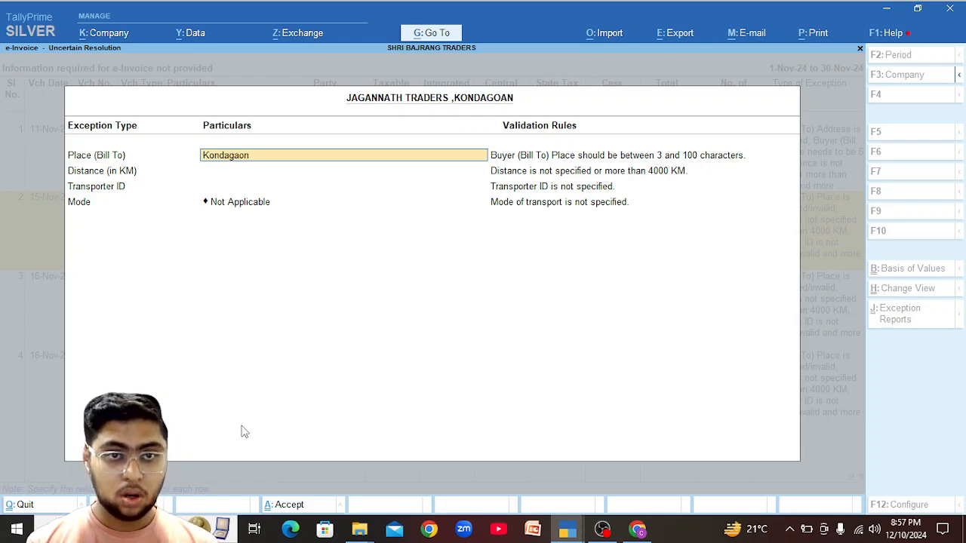
key(Return)
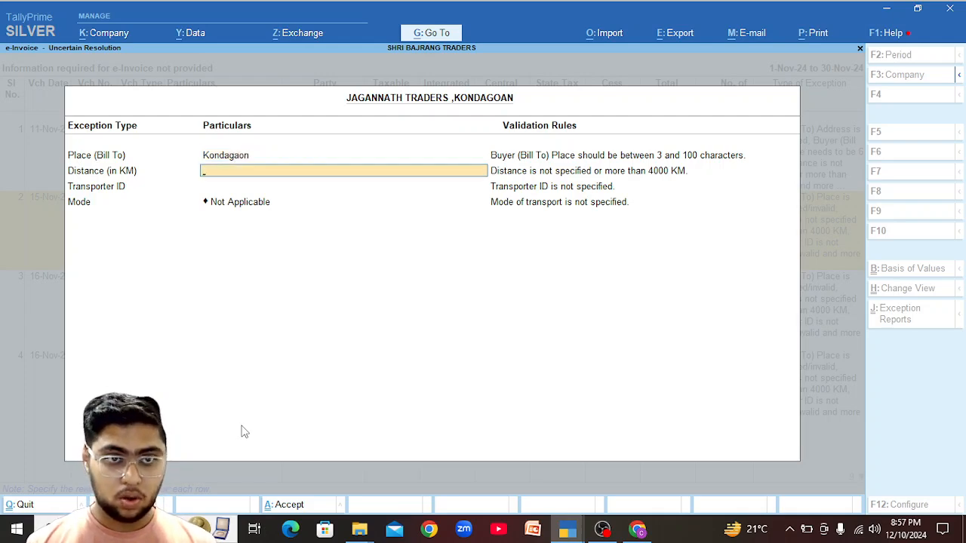
text(215)
key(Return)
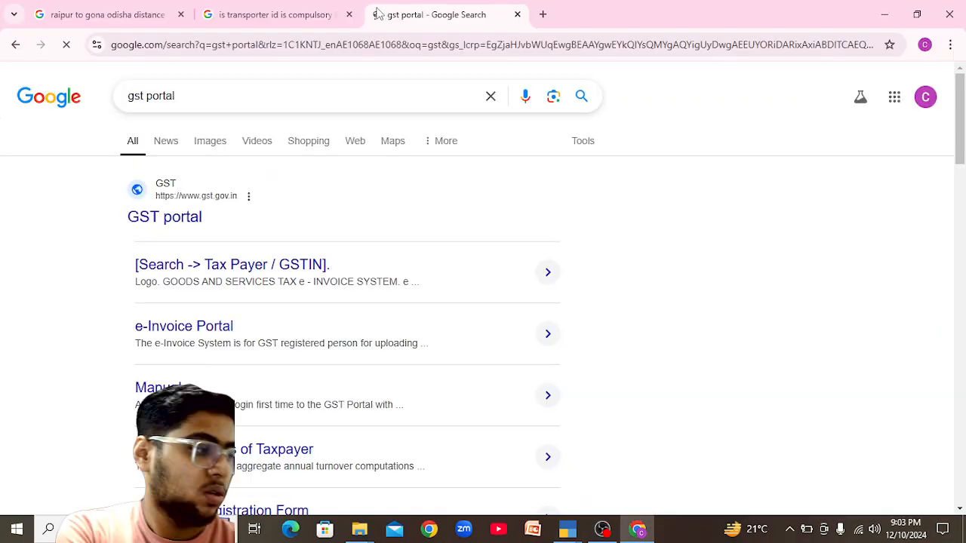
Read G MART's GSTIN from its ledger, then switch to the 'gst portal' results in Chrome.
key(alt+Tab)
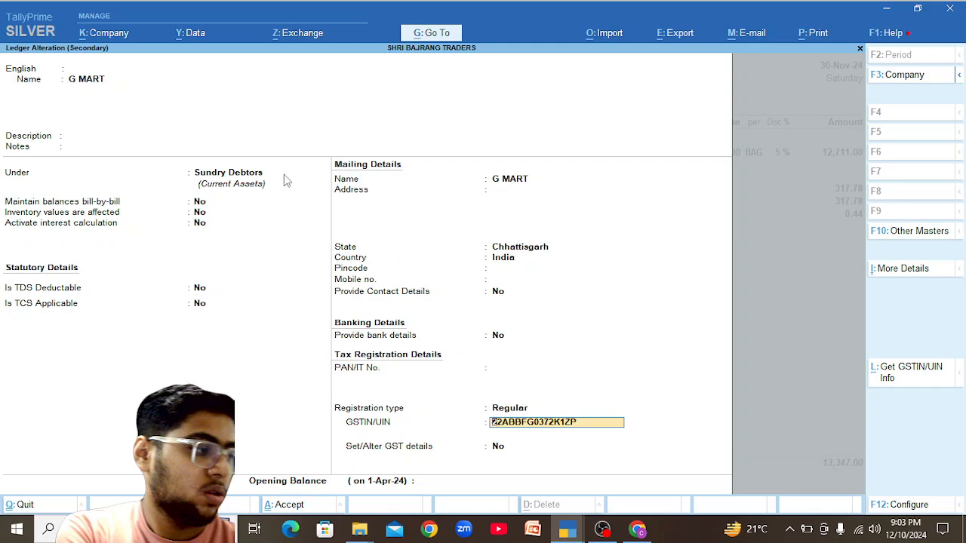
mouse_move(572, 532)
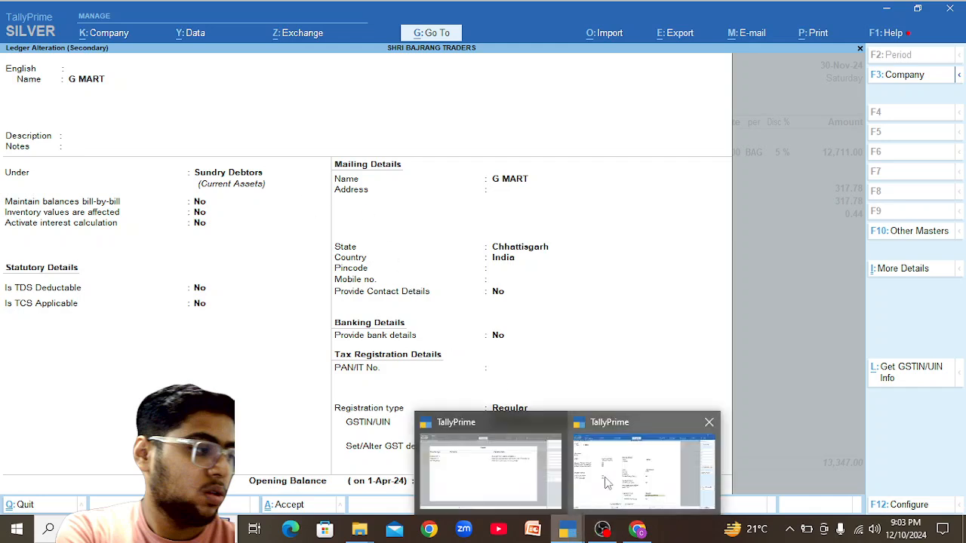
click(481, 479)
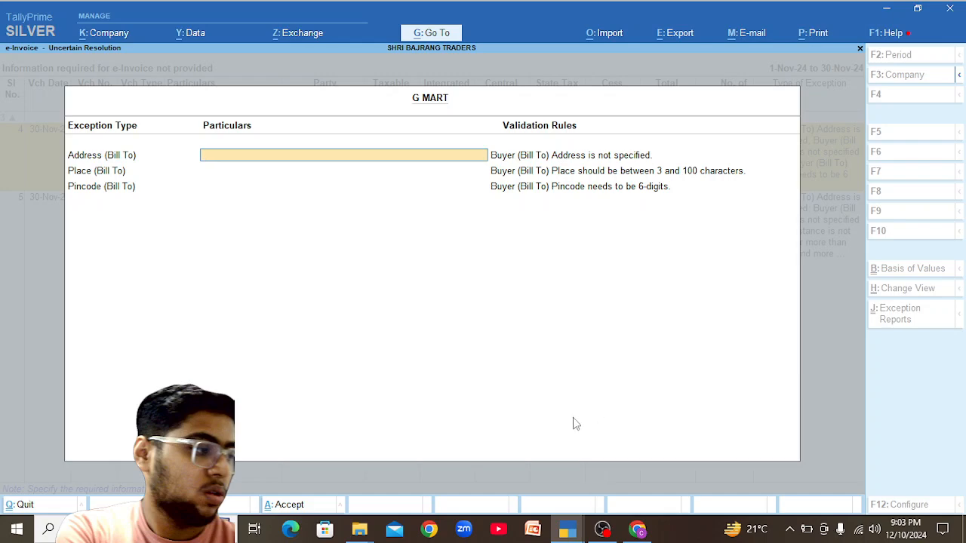
click(636, 534)
mouse_move(577, 535)
click(585, 464)
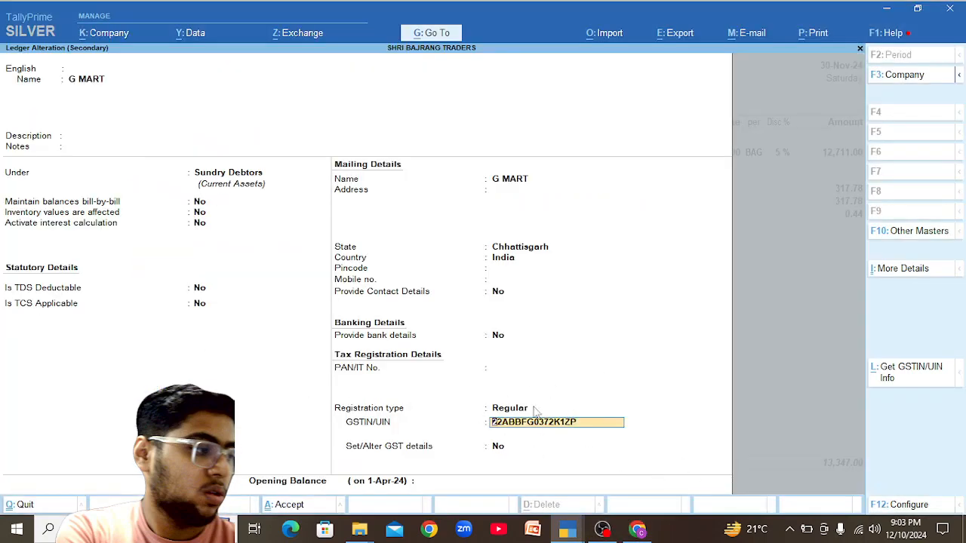
click(637, 529)
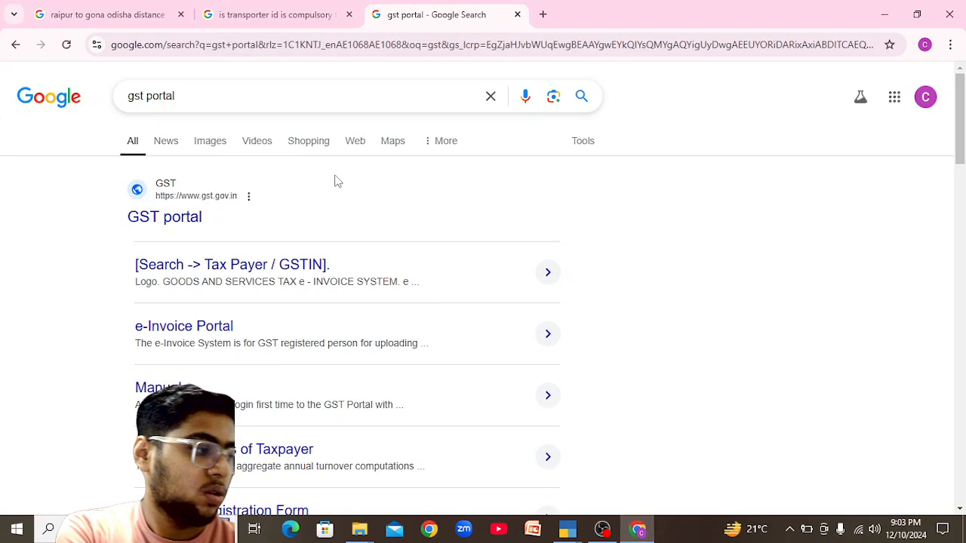
Search G MART's GSTIN on gst.gov.in, revealing its principal place in Abhanpur, Raipur, 493661.
click(198, 225)
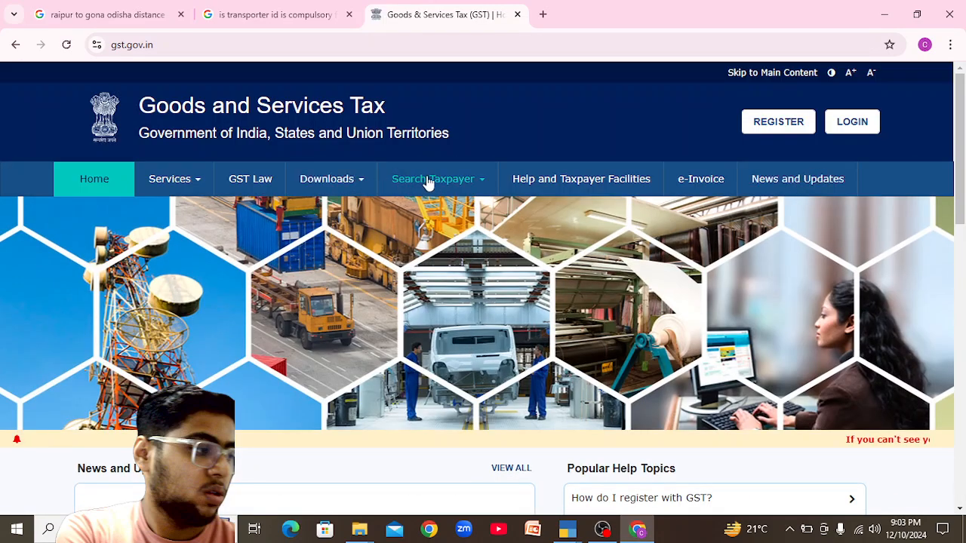
mouse_move(420, 181)
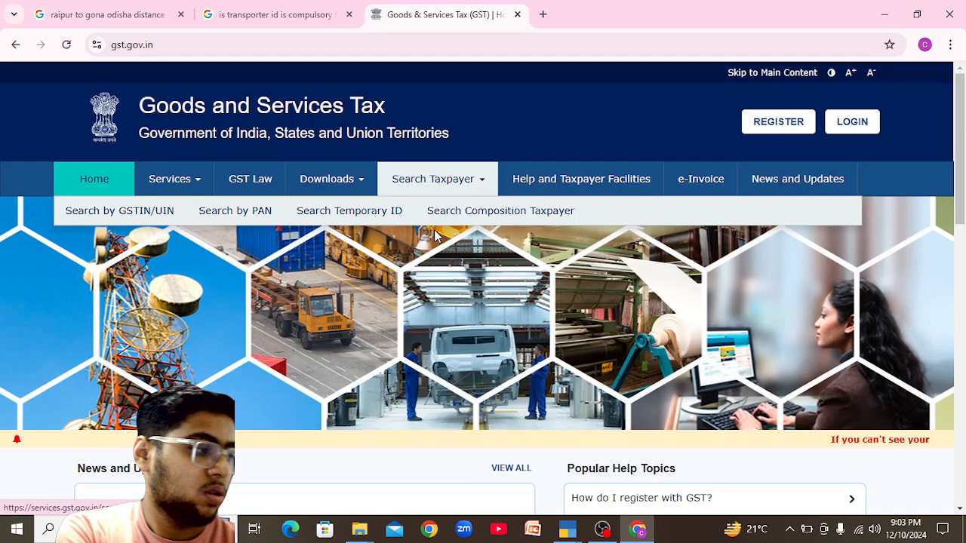
click(171, 219)
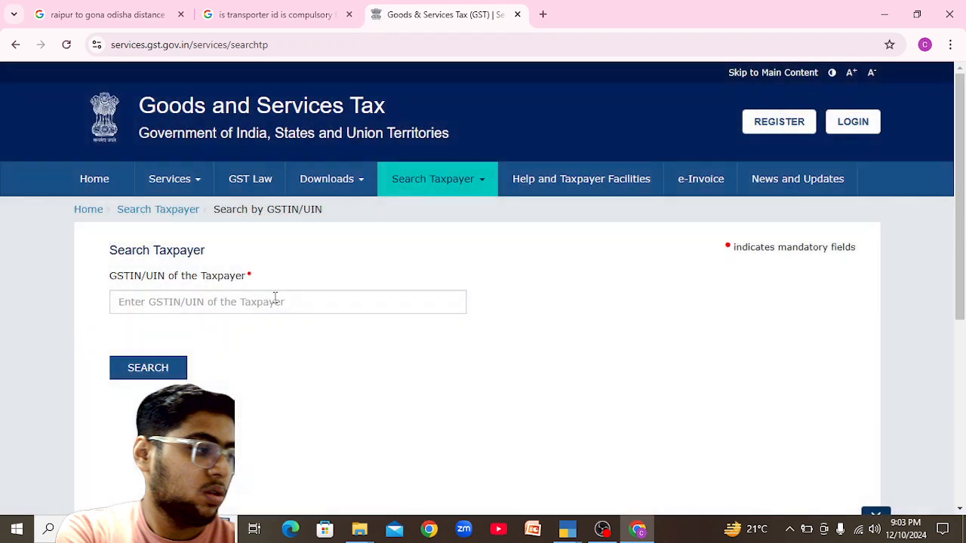
click(274, 299)
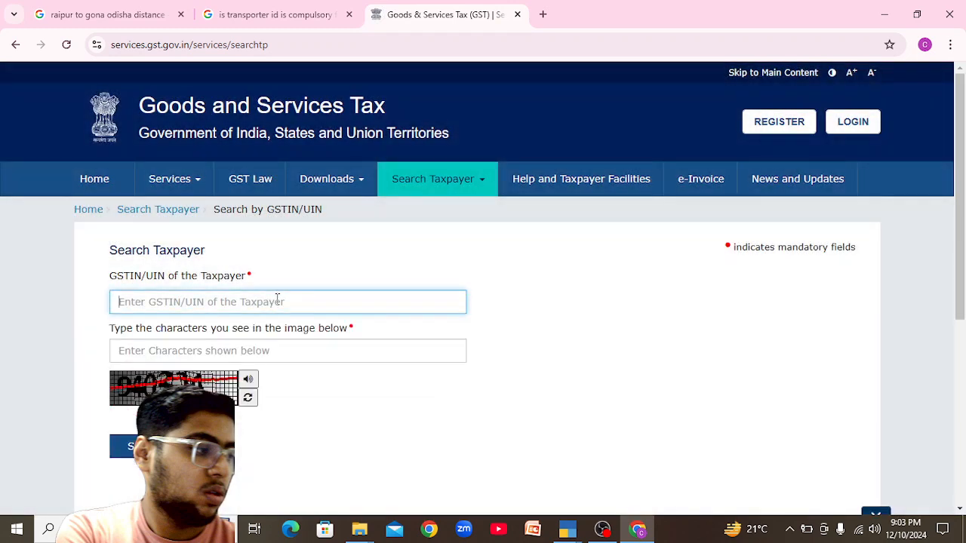
click(252, 350)
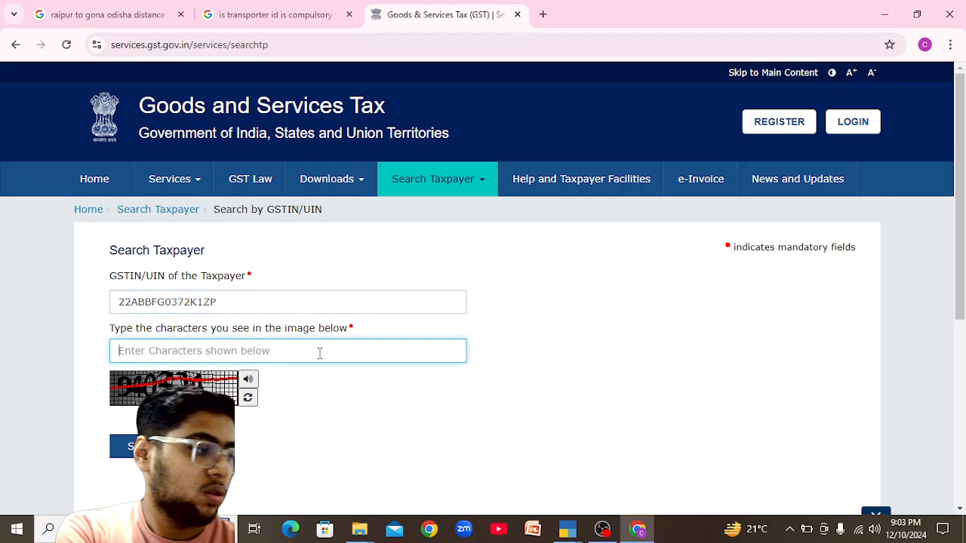
text(940)
text(334)
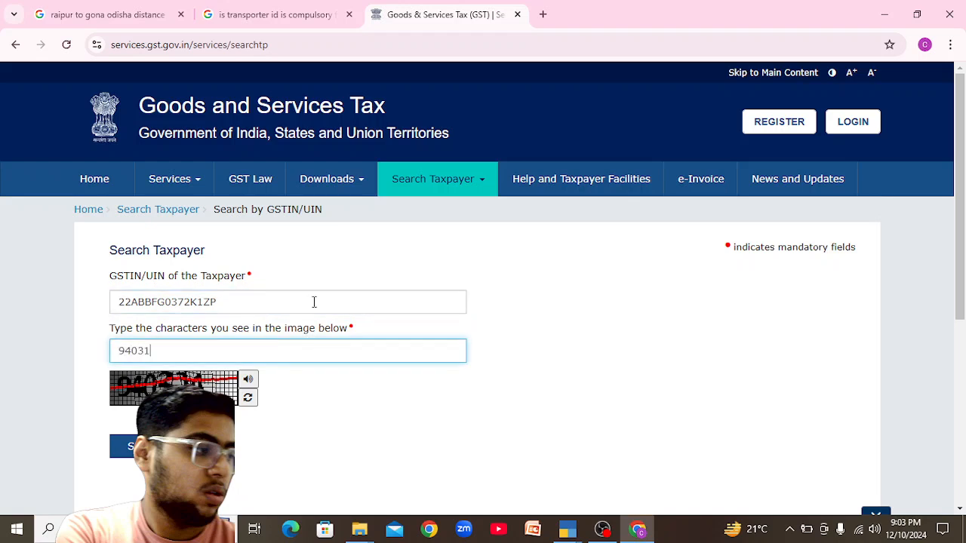
key(Return)
drag(960, 151, 963, 236)
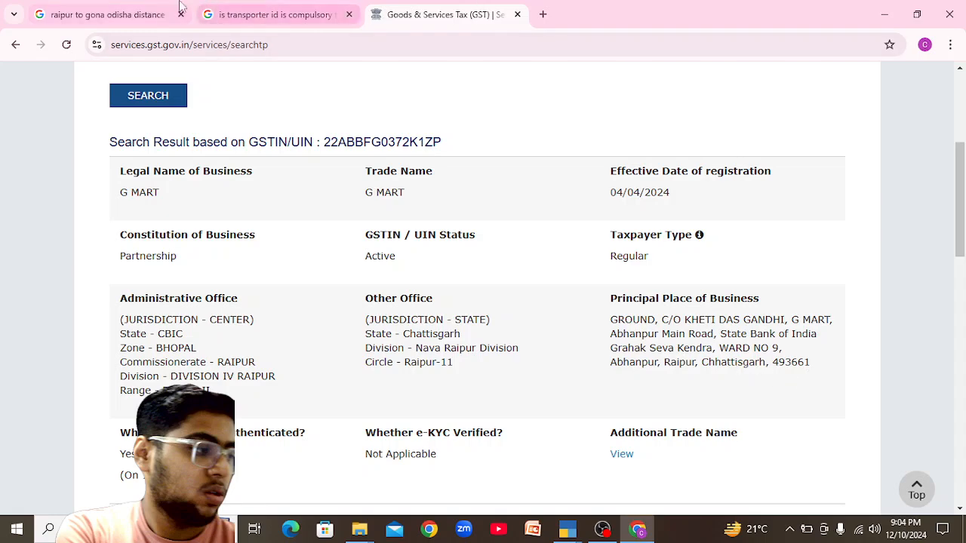
On the Raipur distance tab, replace the route destination with 493661 Abhanpur, routed via NH 30.
click(121, 15)
click(212, 199)
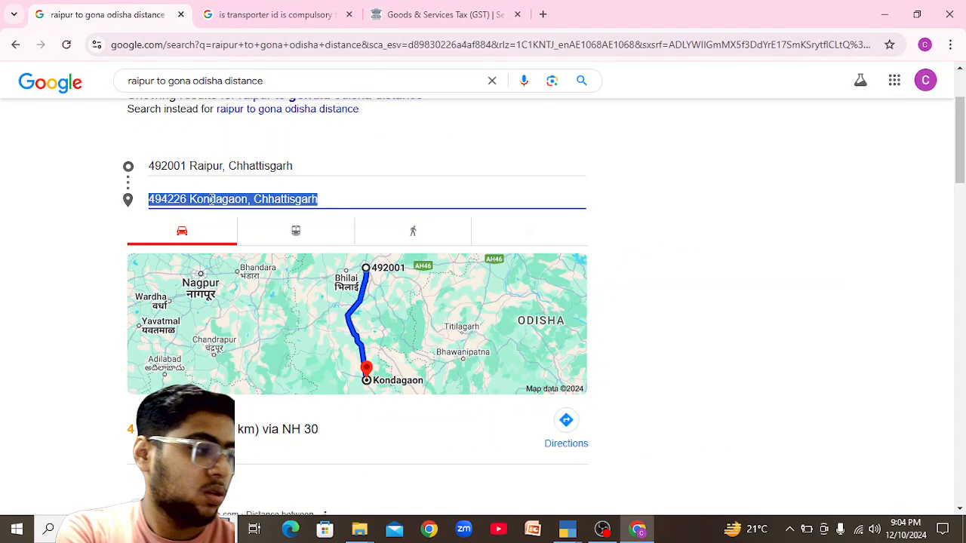
text(493661)
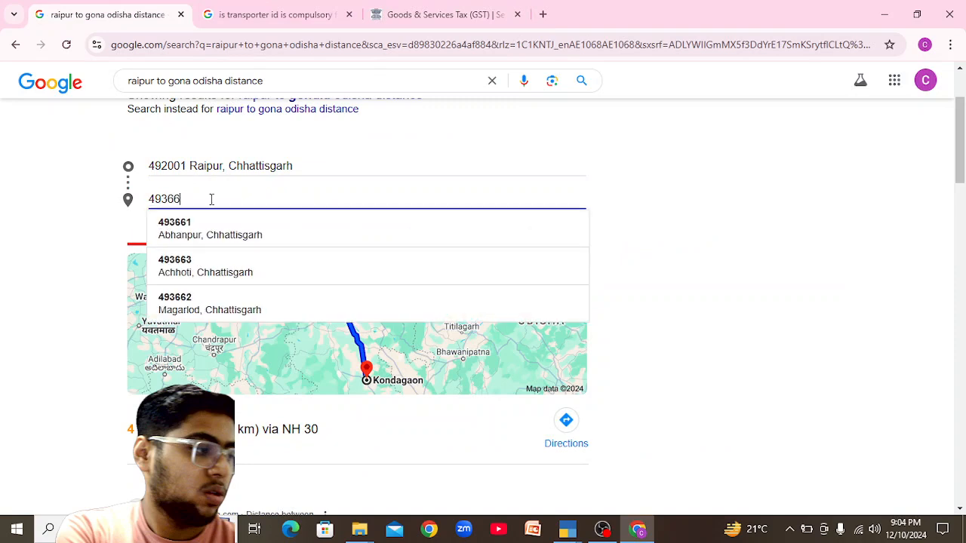
click(202, 230)
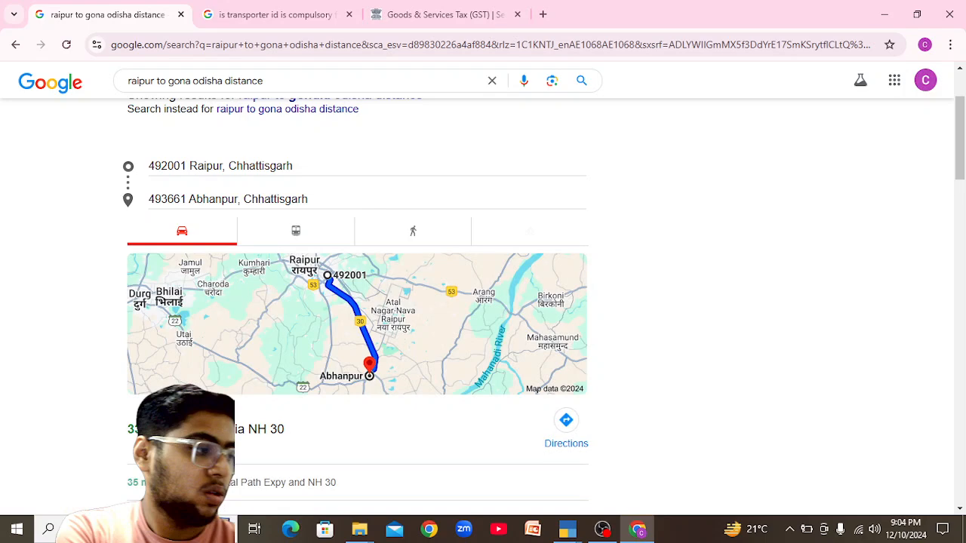
key(alt+Tab)
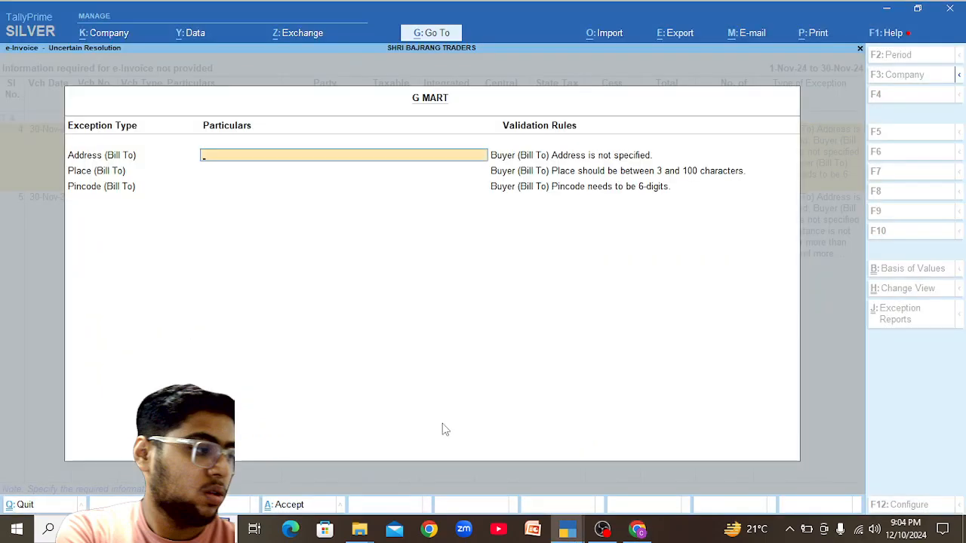
Give G MART's voucher Abhanpur as bill-to address and place, pincode 493661, and accept.
key(alt+Tab)
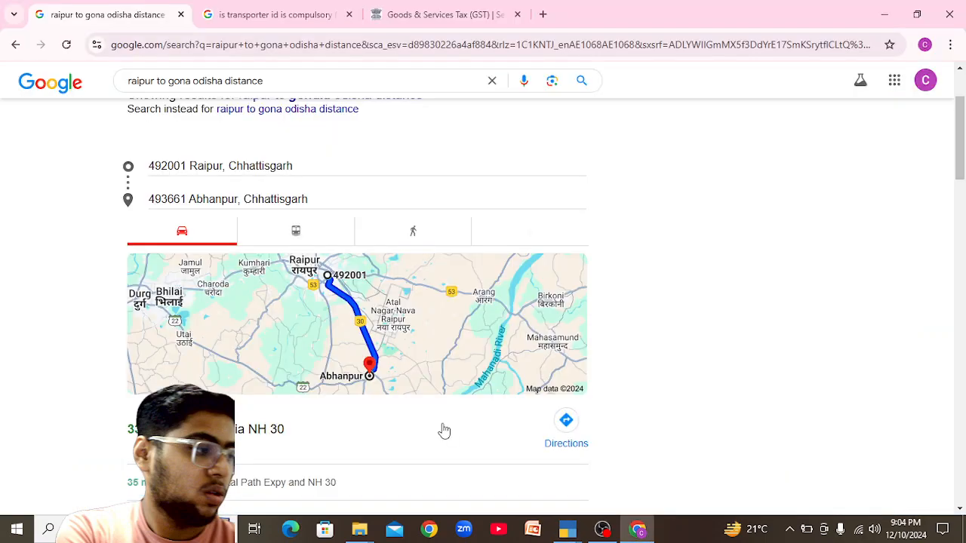
key(alt+Tab)
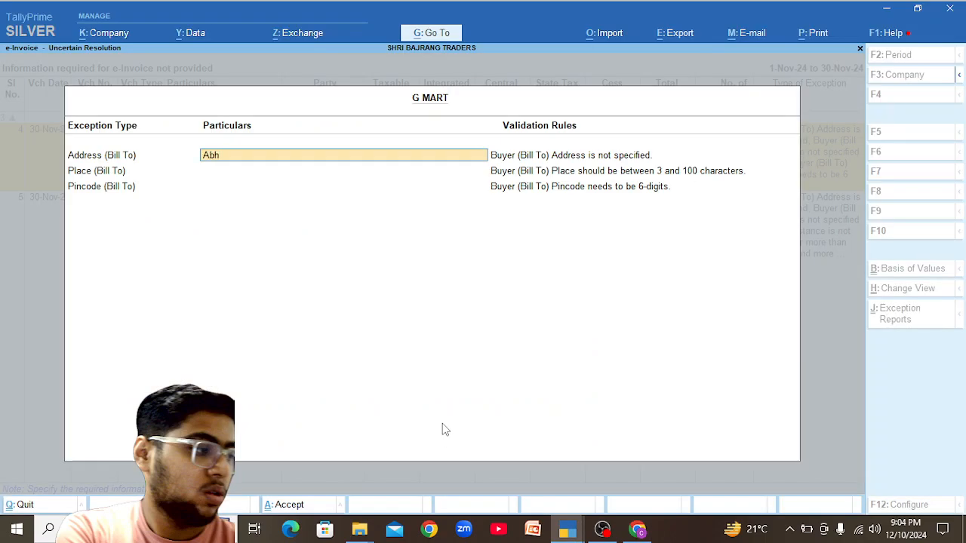
key(Return)
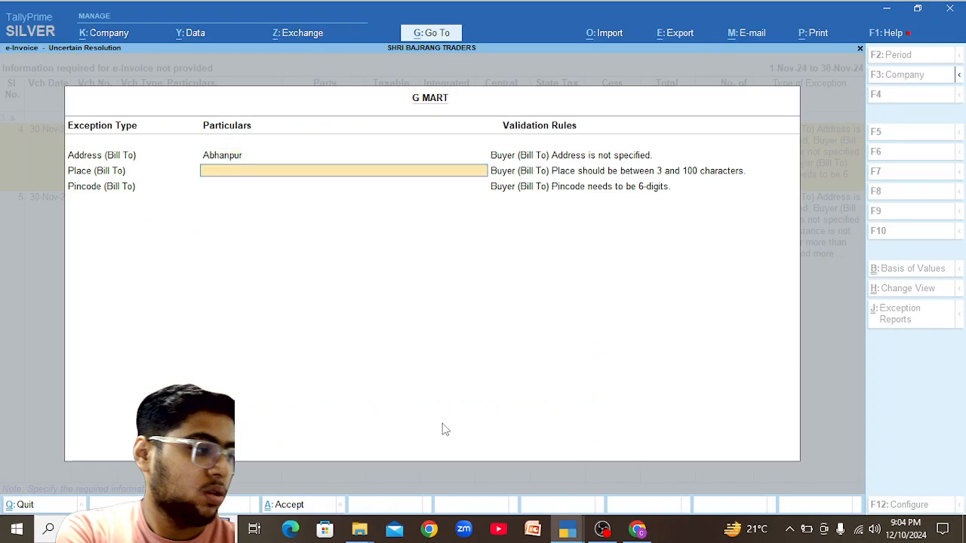
text(Abhanpur)
key(Return)
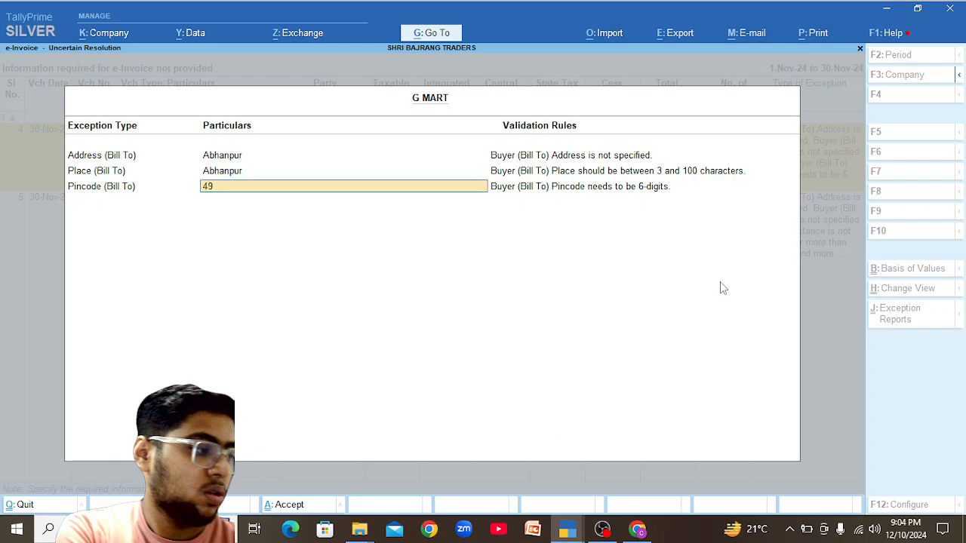
key(Return)
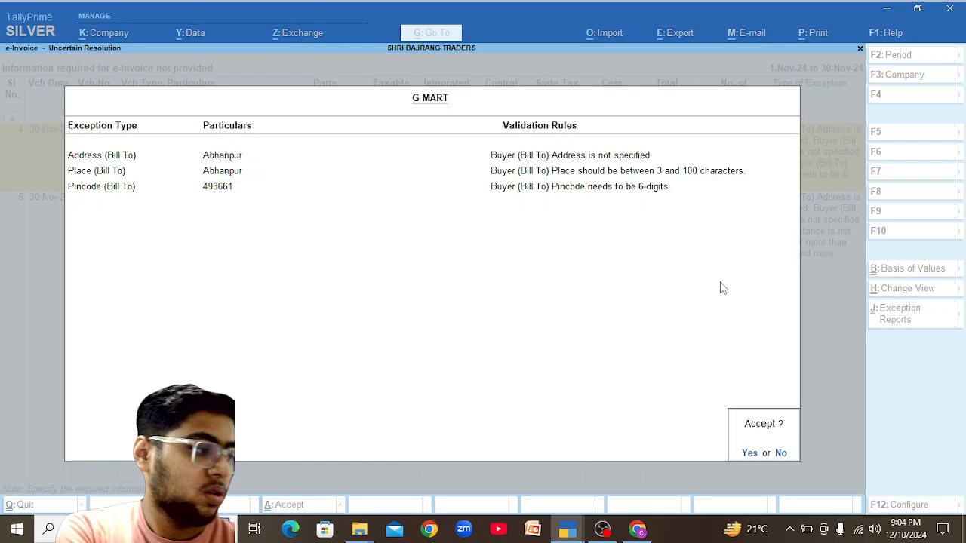
key(Return)
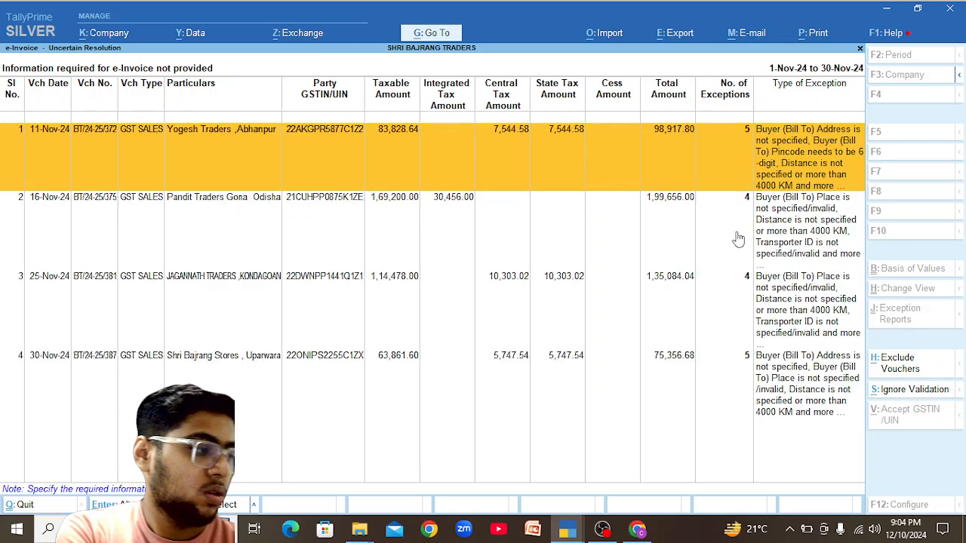
Enter Abhanpur with pincode 493661 for Yogesh Traders, 25 km distance by road, and accept.
key(Return)
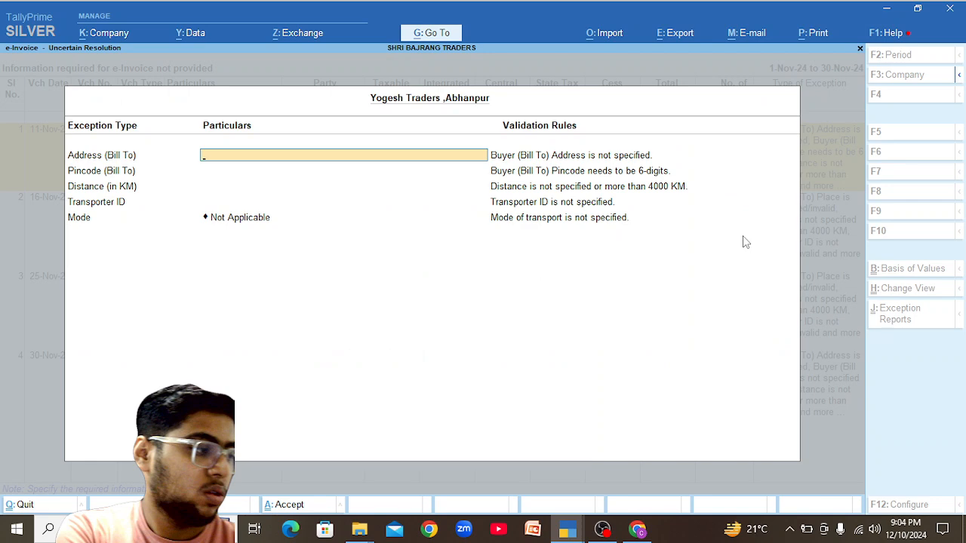
text(Abhanpur)
key(Return)
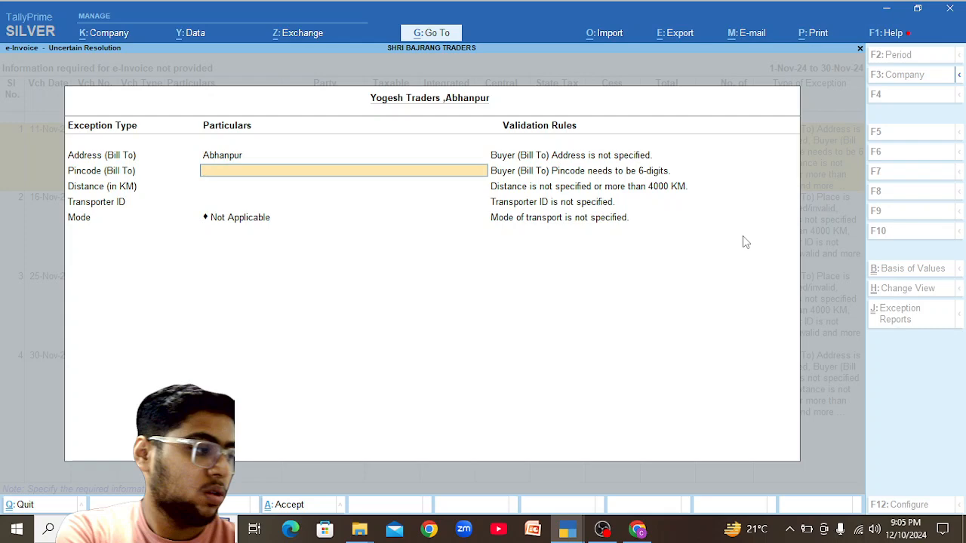
text(493661)
key(Return)
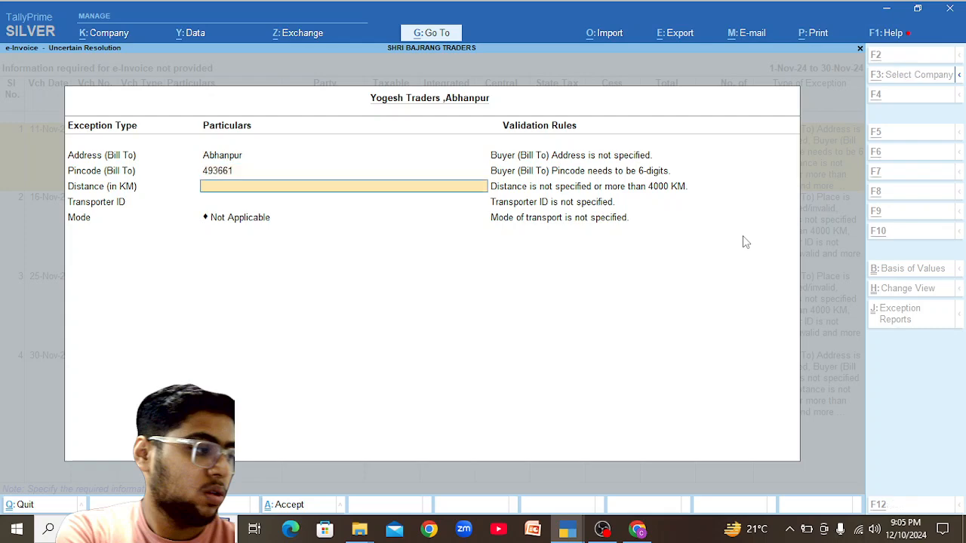
key(alt+Tab)
key(alt+Tab)
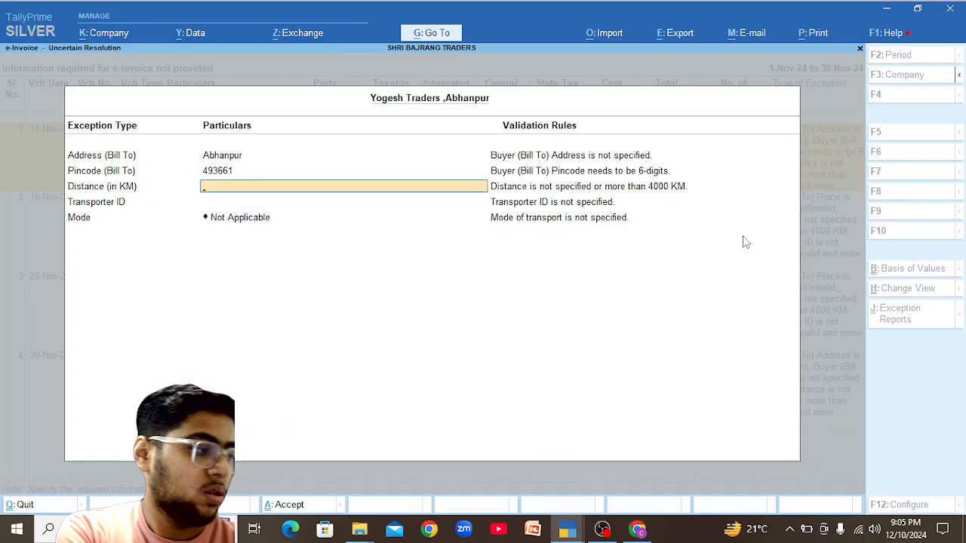
text(25)
key(Return)
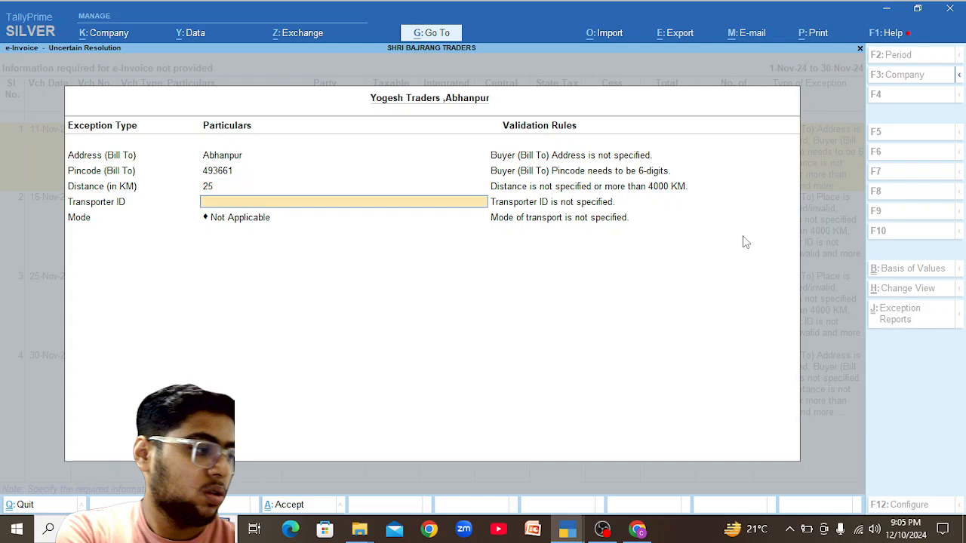
key(Return)
key(Down)
key(Return)
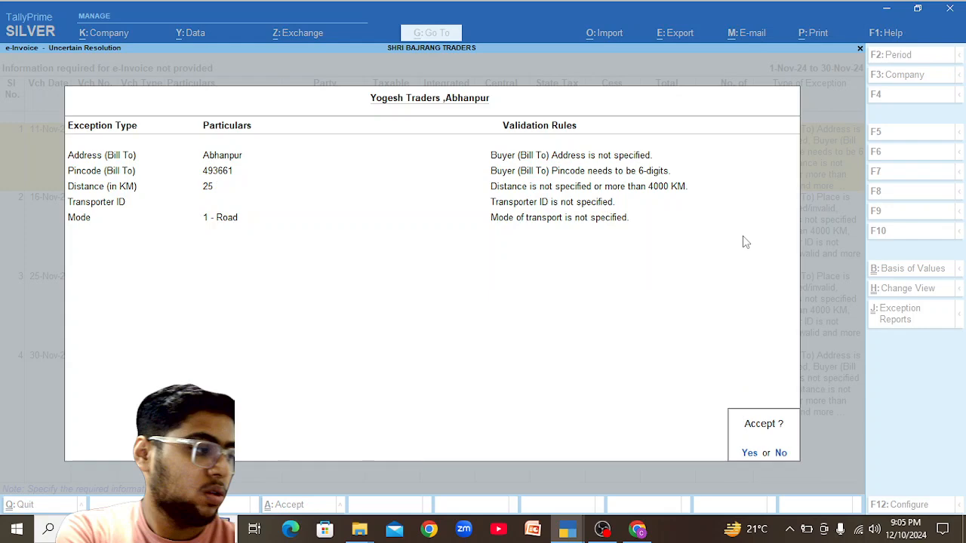
key(Return)
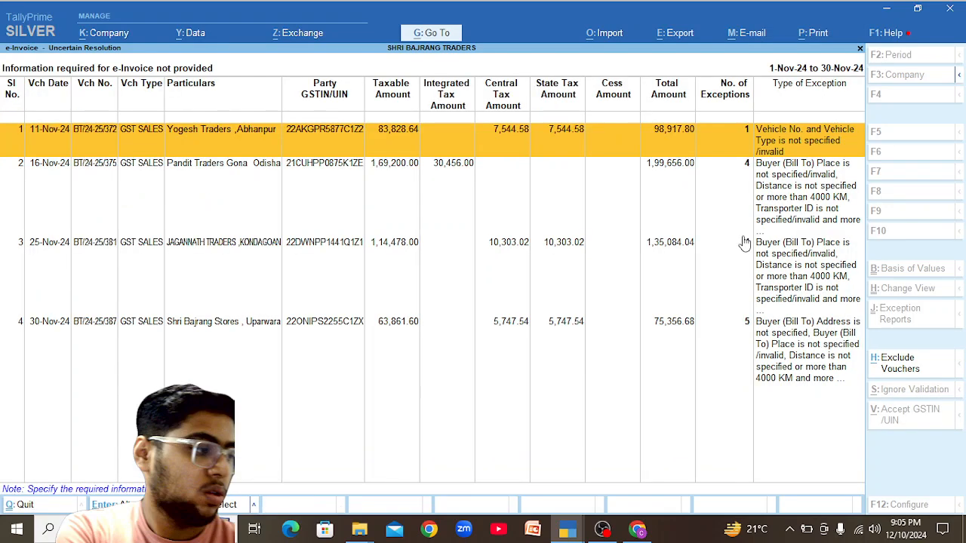
key(Return)
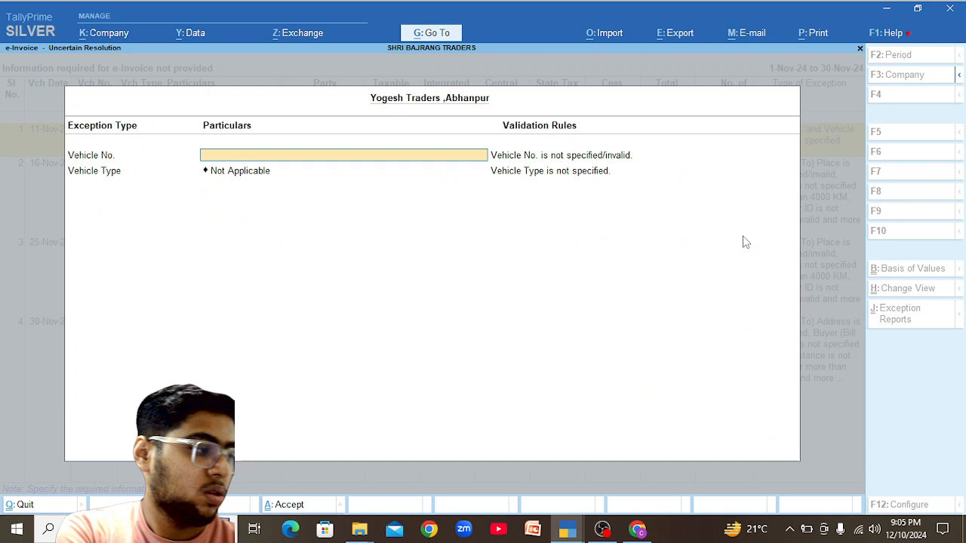
key(ctrl+v)
key(BackSpace)
key(BackSpace)
key(BackSpace)
key(BackSpace)
key(BackSpace)
key(BackSpace)
key(BackSpace)
key(BackSpace)
key(BackSpace)
key(BackSpace)
key(BackSpace)
key(BackSpace)
key(BackSpace)
key(BackSpace)
key(BackSpace)
text(CG04)
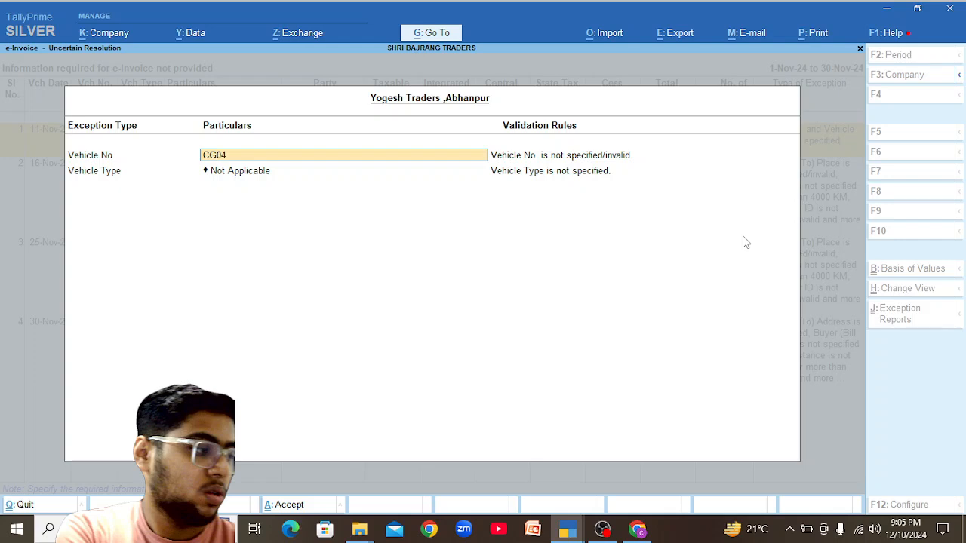
text(CB3407)
key(Return)
key(Down)
key(Down)
key(Return)
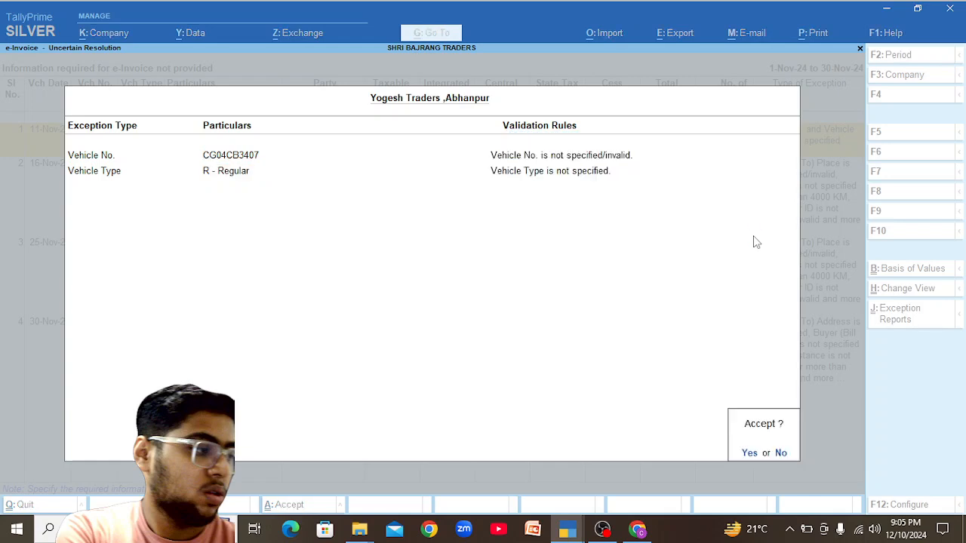
key(Return)
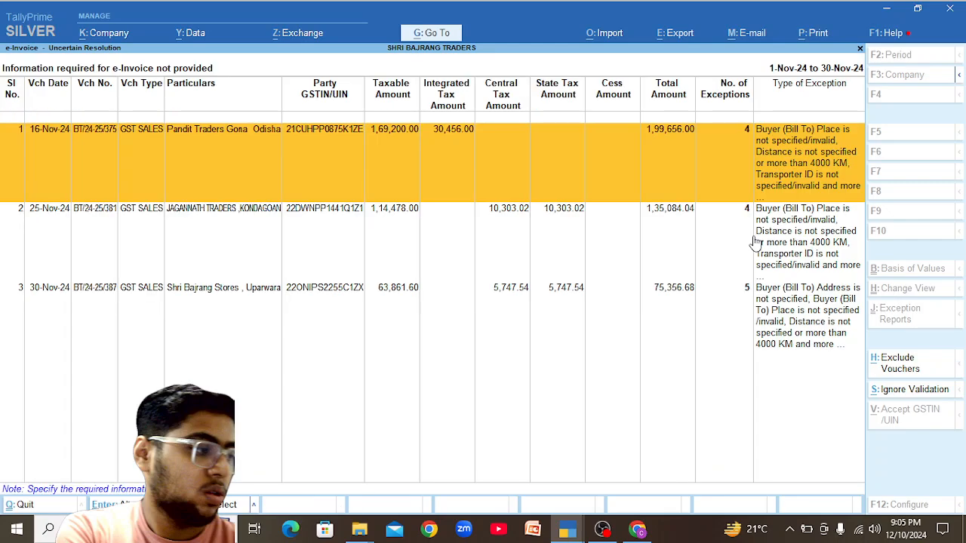
Set the Pandit Traders voucher's Bill To place to Gona.
key(Return)
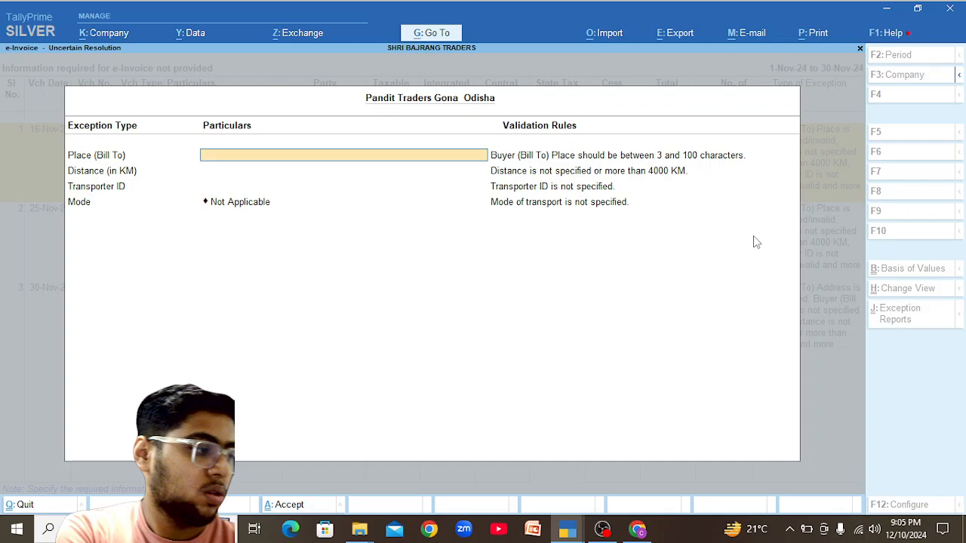
text(gONA)
key(Return)
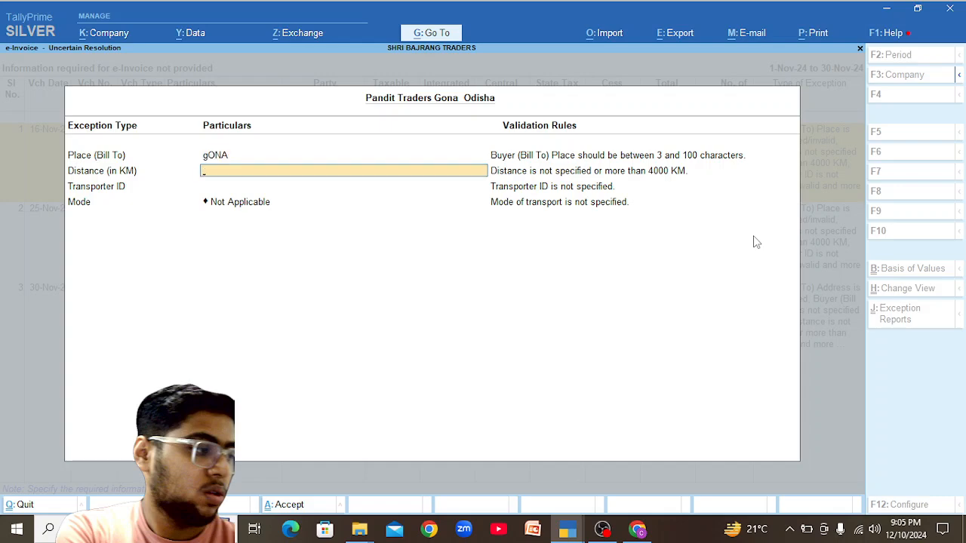
key(Up)
text(Gona)
key(Return)
Enter 215 as the distance, then check the other open windows.
text(215)
key(alt+Tab)
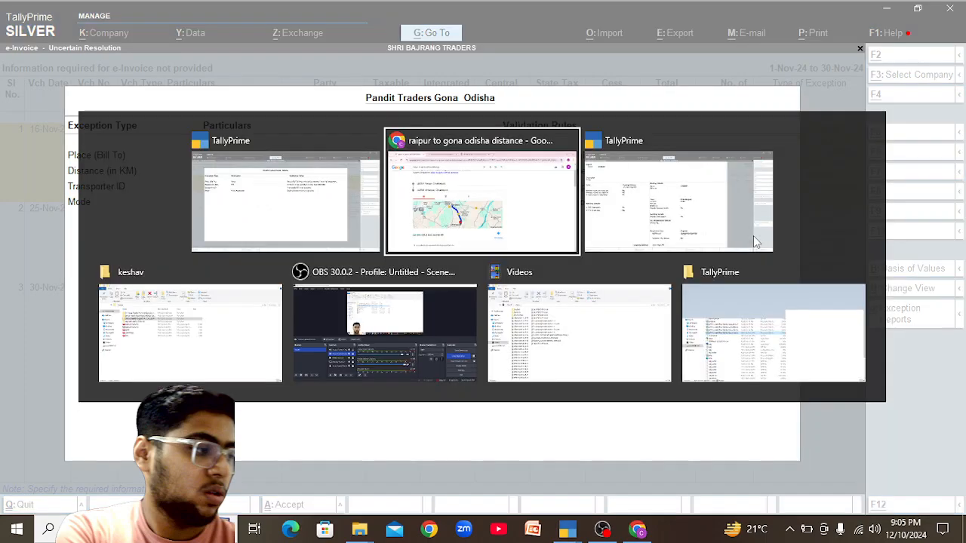
key(alt+Tab)
key(alt+Tab)
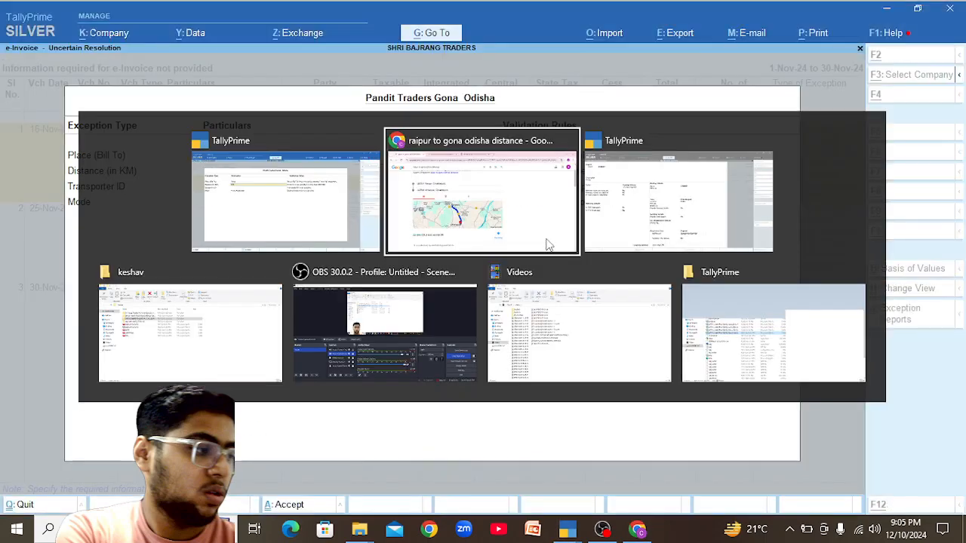
key(alt+Tab)
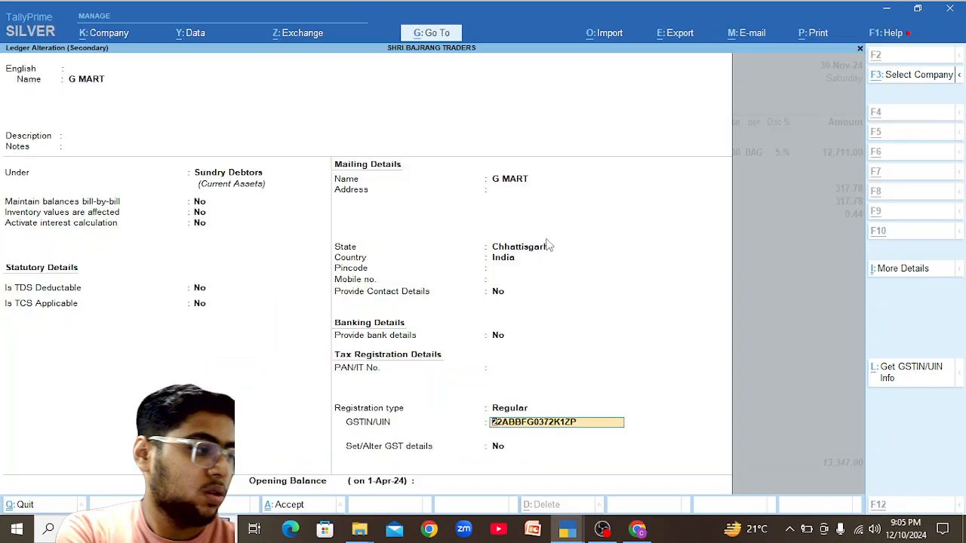
key(alt+Tab)
key(alt+Tab)
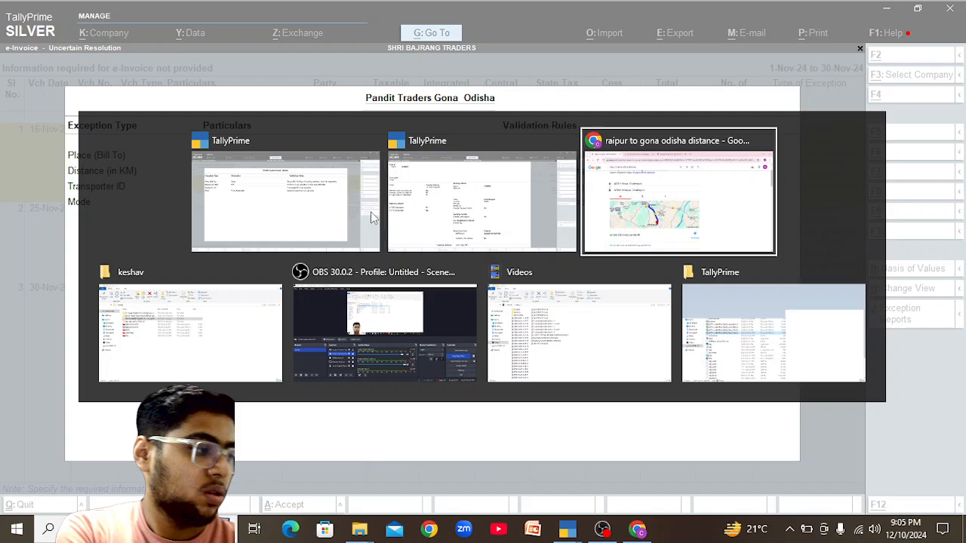
key(alt+Tab)
Route Google Maps to Gona, Odisha for the distance, then clear the wrong distance digits in TallyPrime.
click(308, 199)
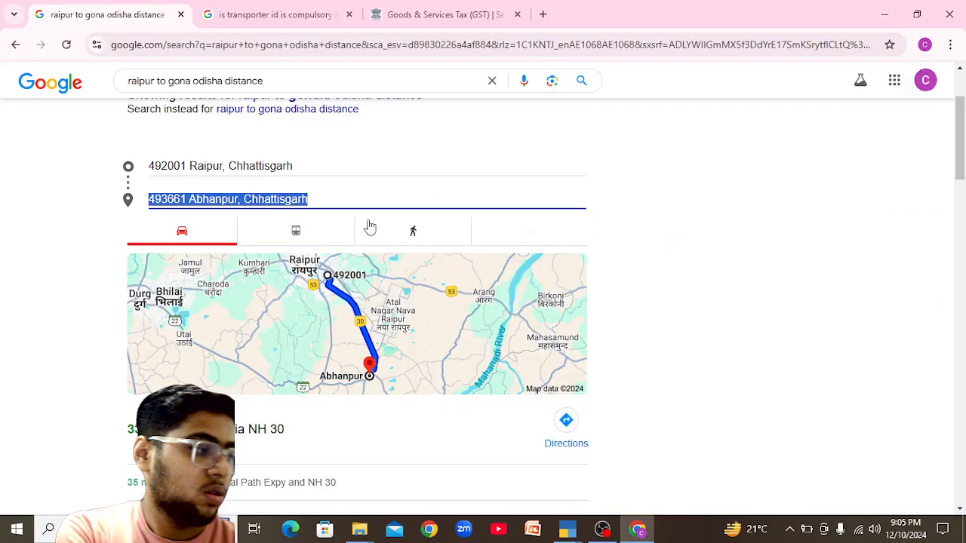
text(gona)
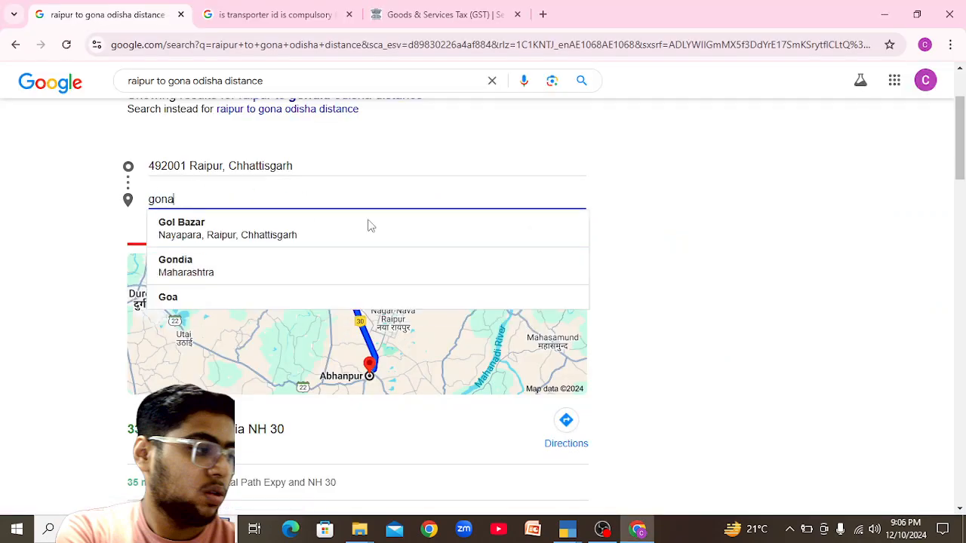
text( odisha)
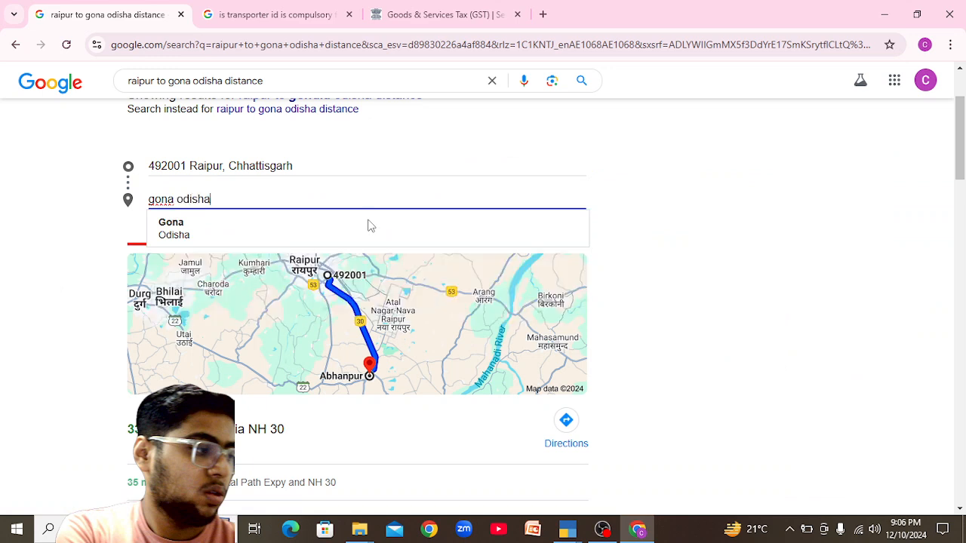
click(243, 240)
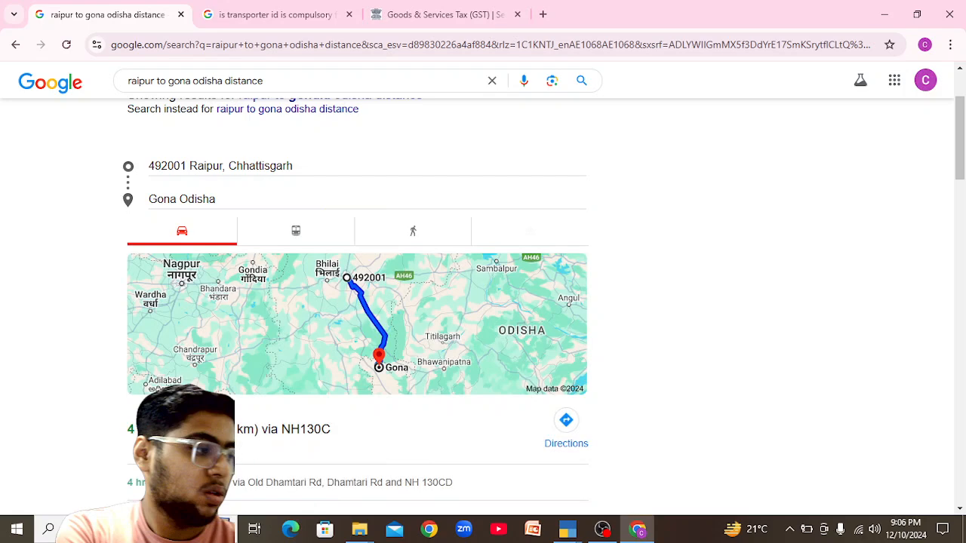
key(alt+Tab)
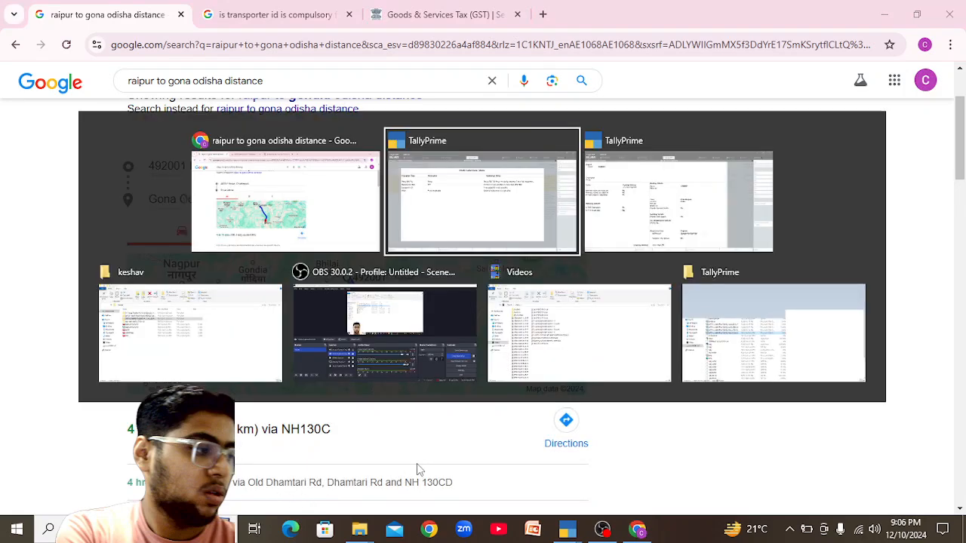
key(BackSpace)
key(BackSpace)
Correct the Pandit Traders distance to 200 km with road transport and accept.
text(00)
key(Return)
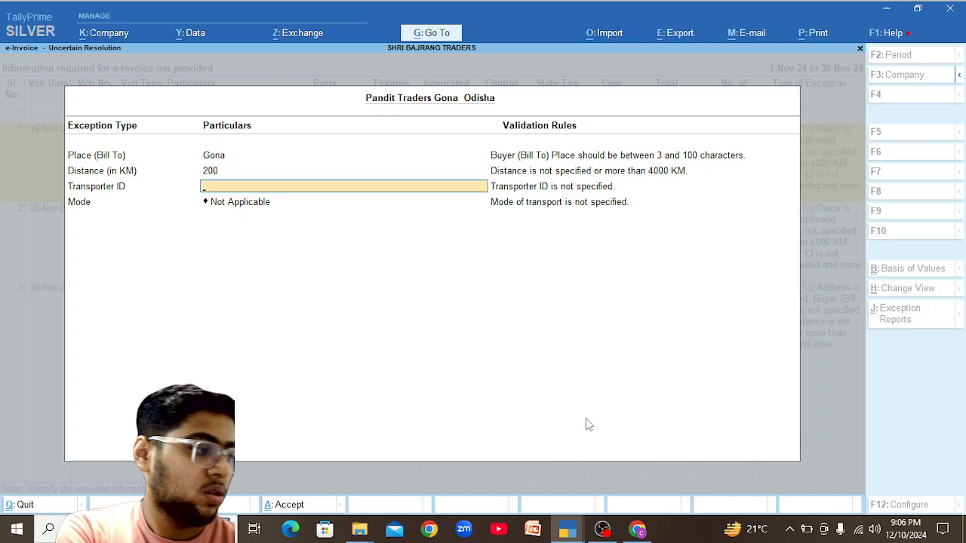
key(Return)
key(Down)
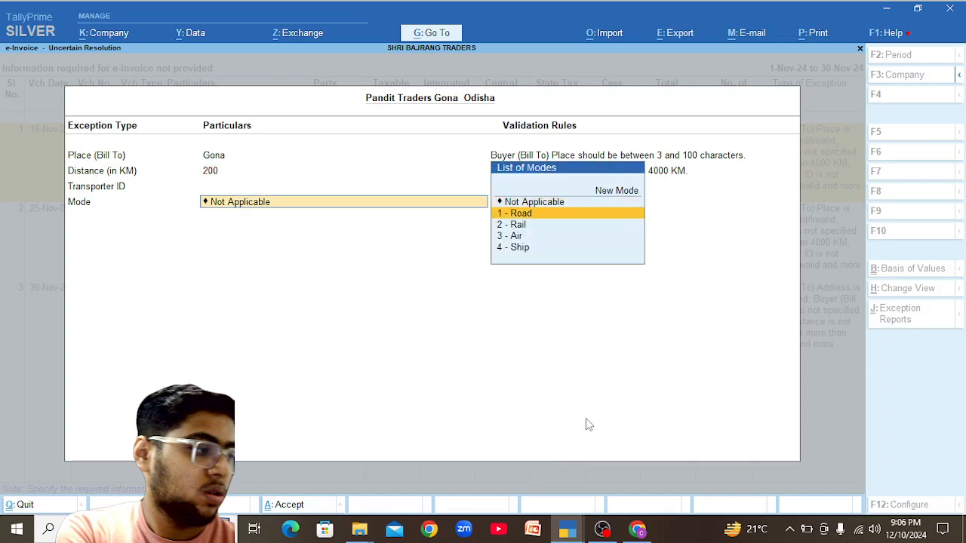
key(Return)
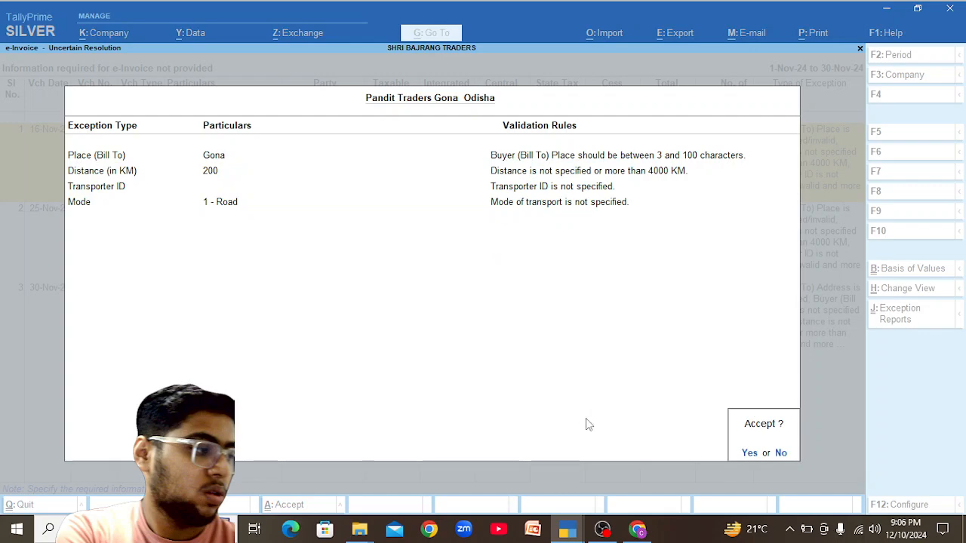
key(y)
key(Return)
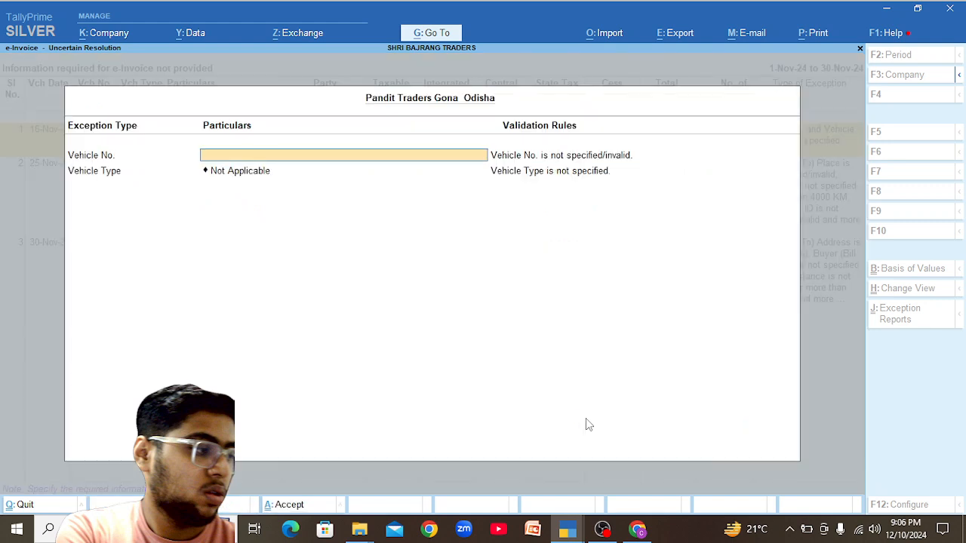
text(CG04CB3407)
key(Return)
key(Down)
key(Down)
key(Return)
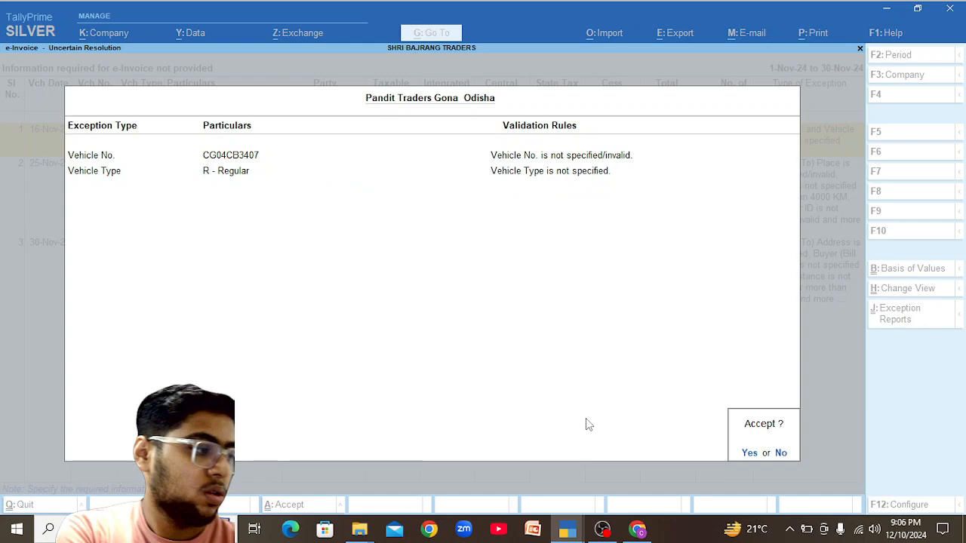
key(Return)
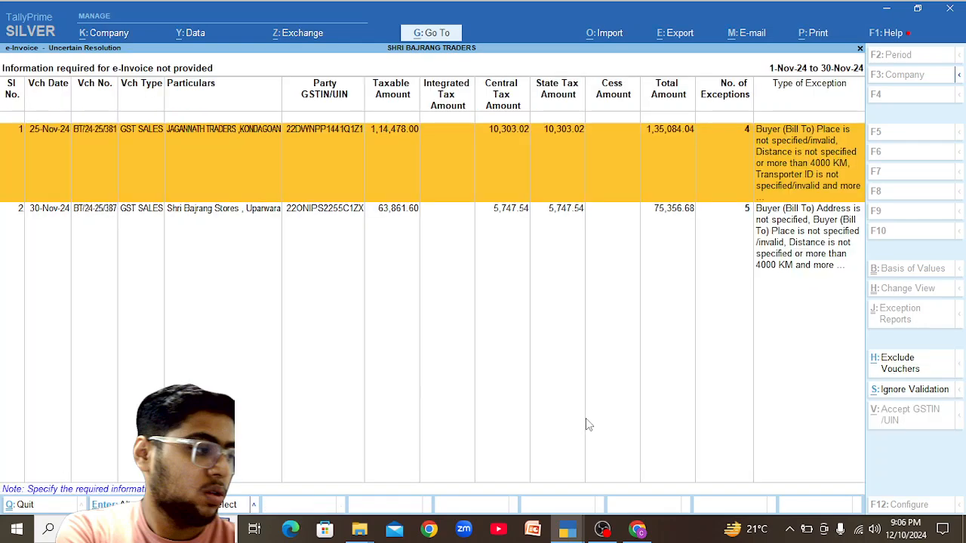
Set Jagannath Traders' Bill To place to Kondagaon with 215 km distance by road, and accept.
key(Return)
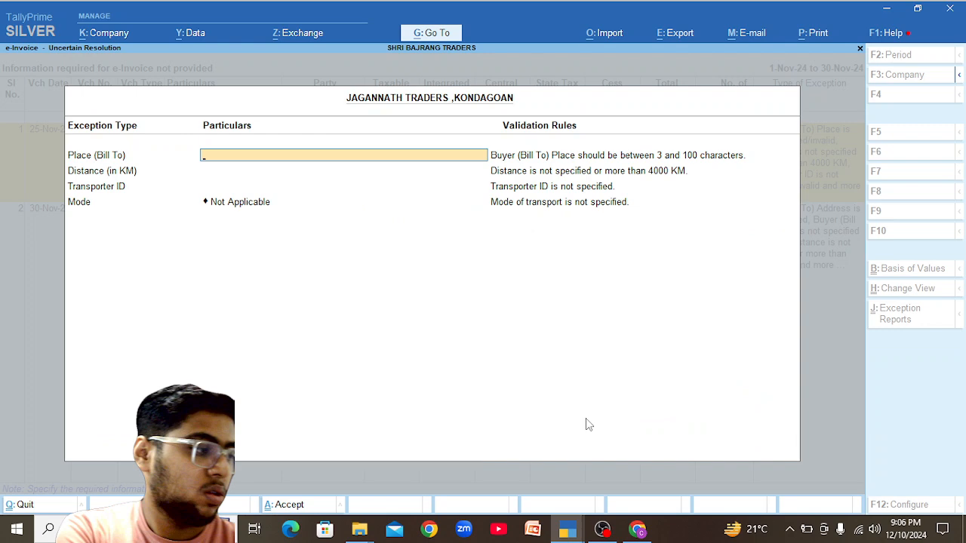
text(Konadagon)
key(Return)
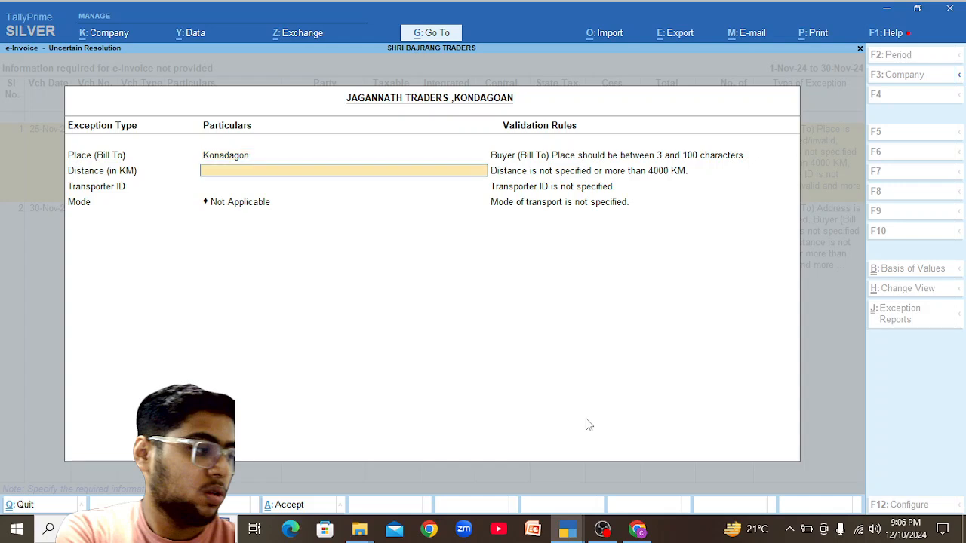
key(Up)
text(K)
text(on)
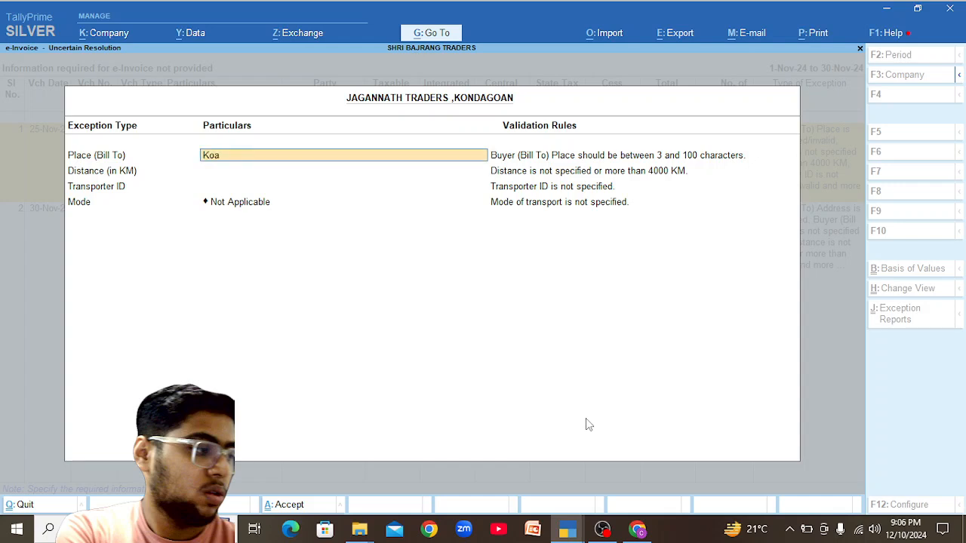
text(dagaon)
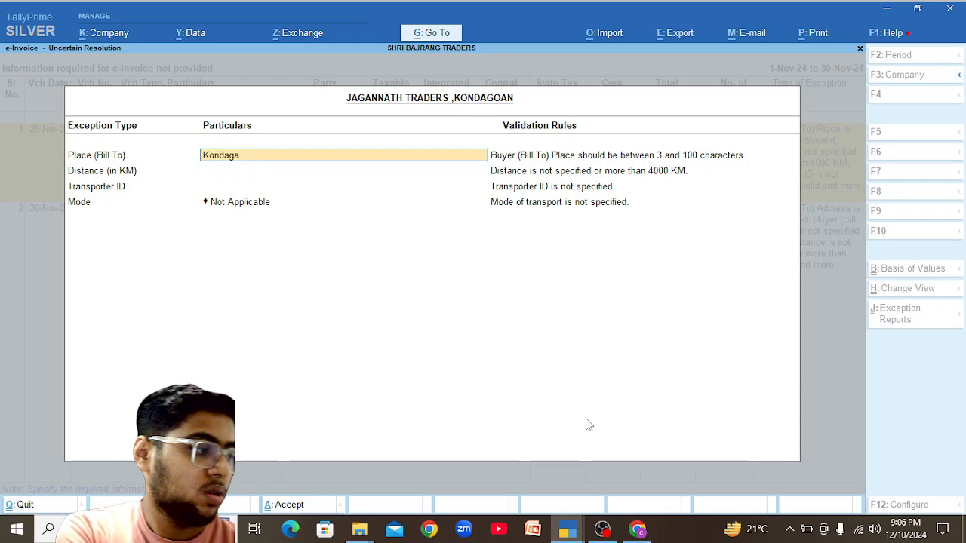
key(Return)
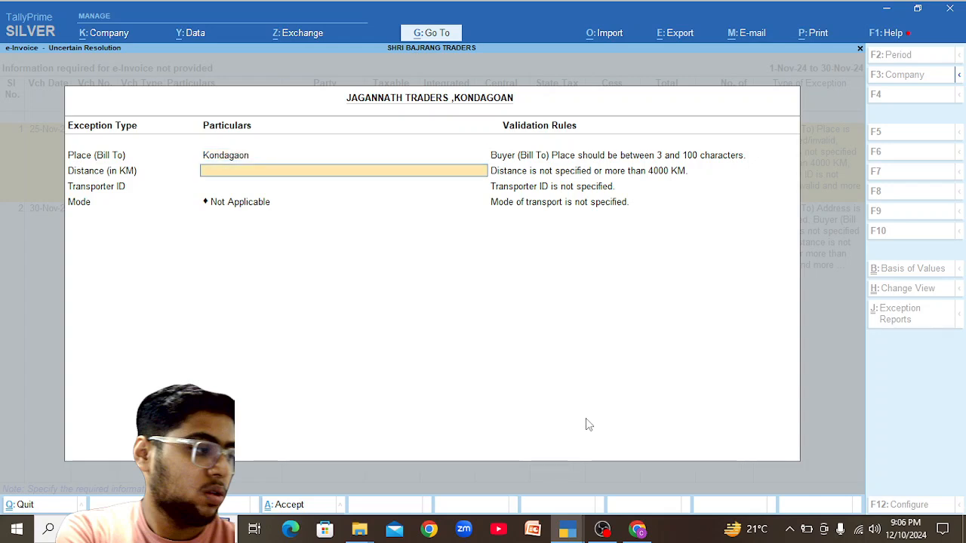
text(215)
key(Return)
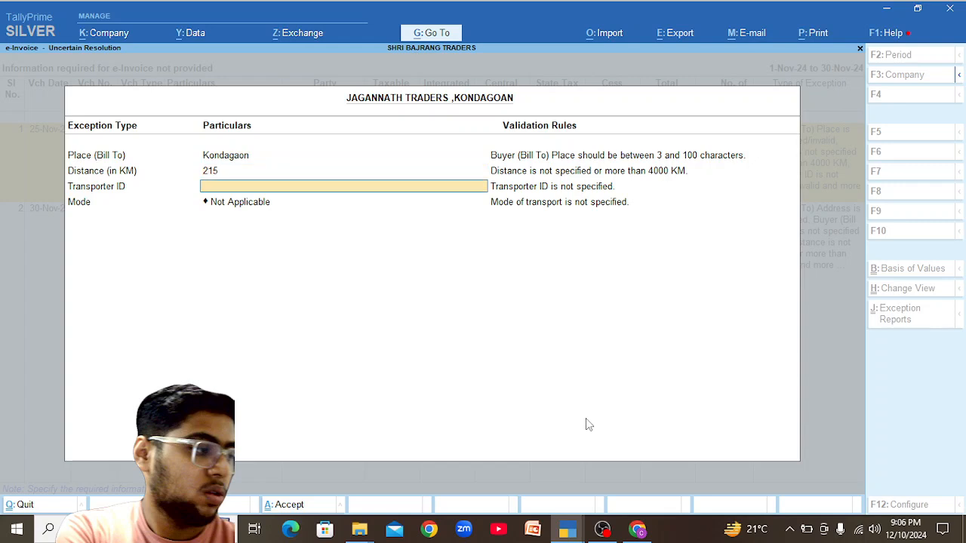
key(Return)
key(Return)
key(Down)
key(Return)
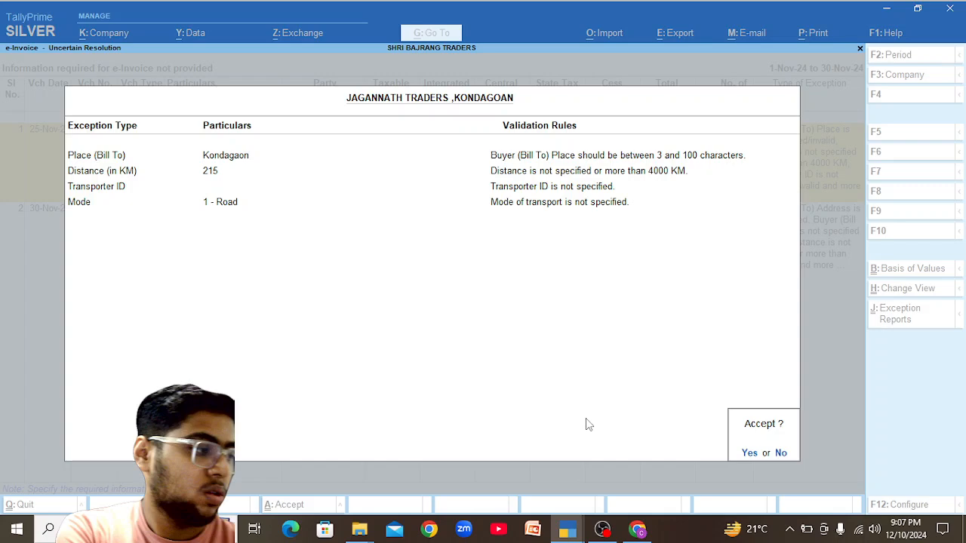
key(Return)
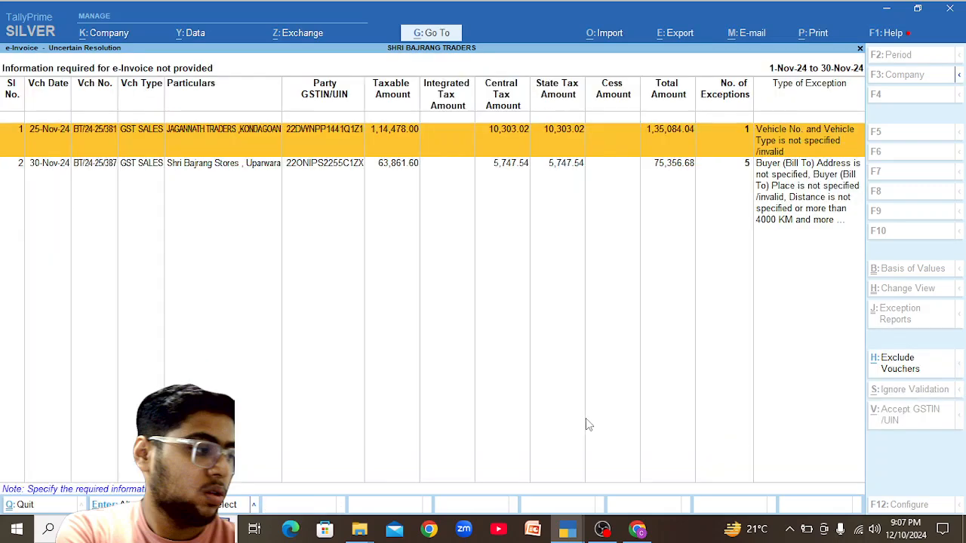
key(Return)
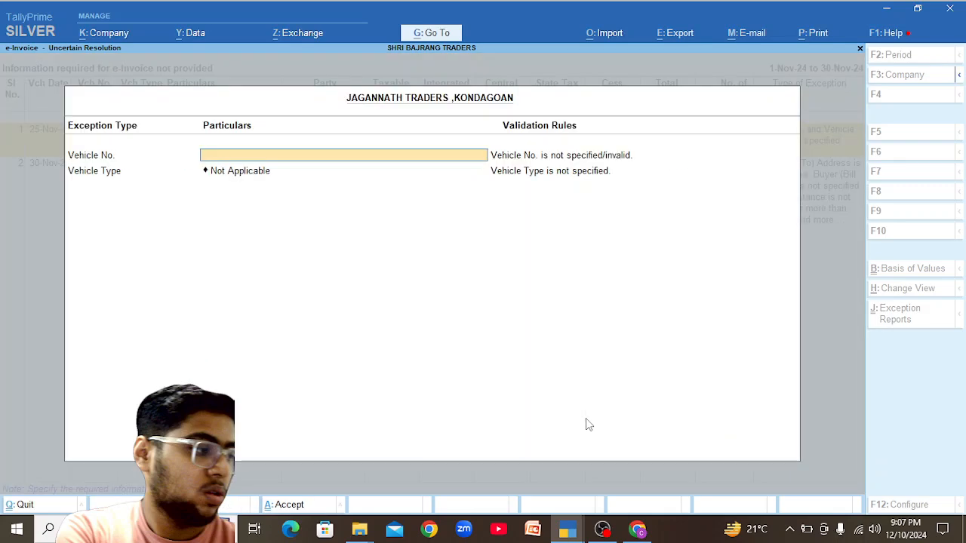
text(CG04CB3407)
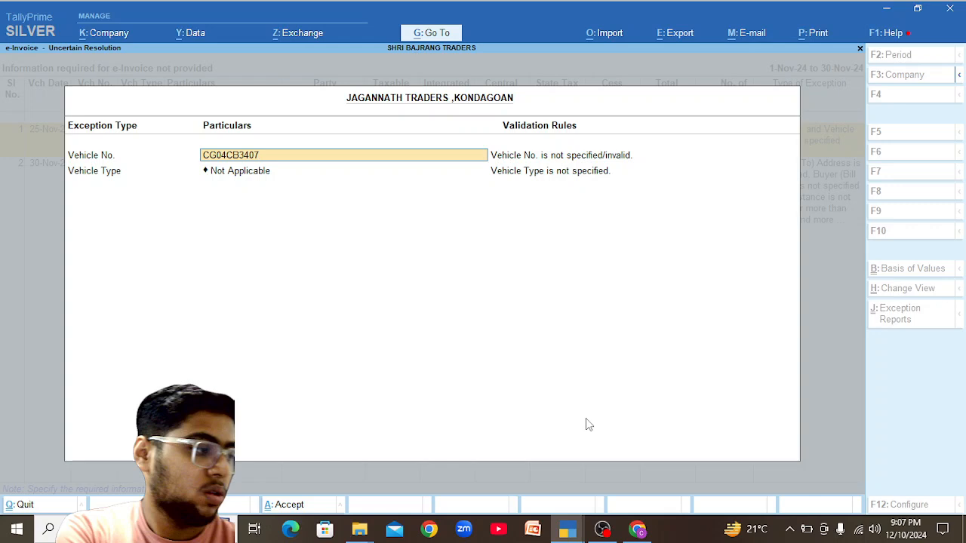
key(Return)
key(Down)
key(Down)
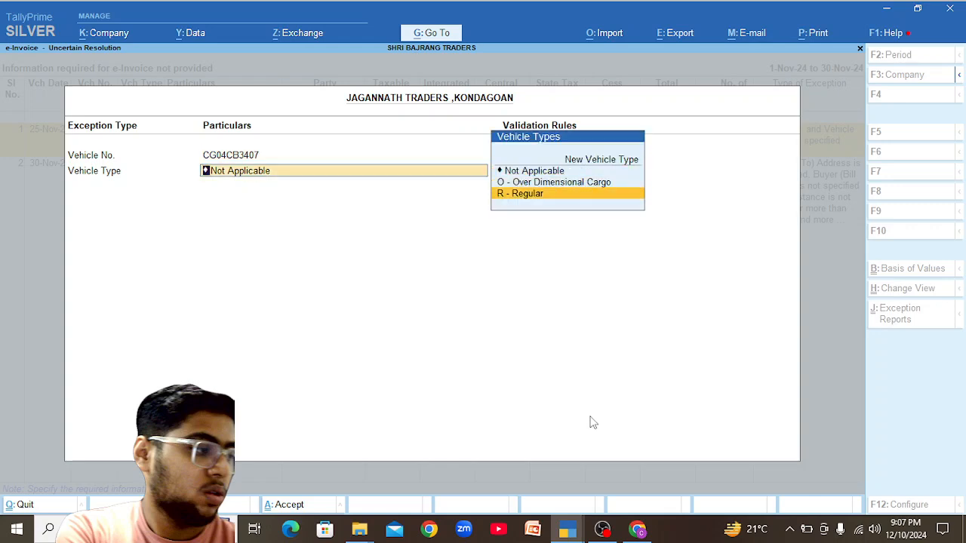
key(Return)
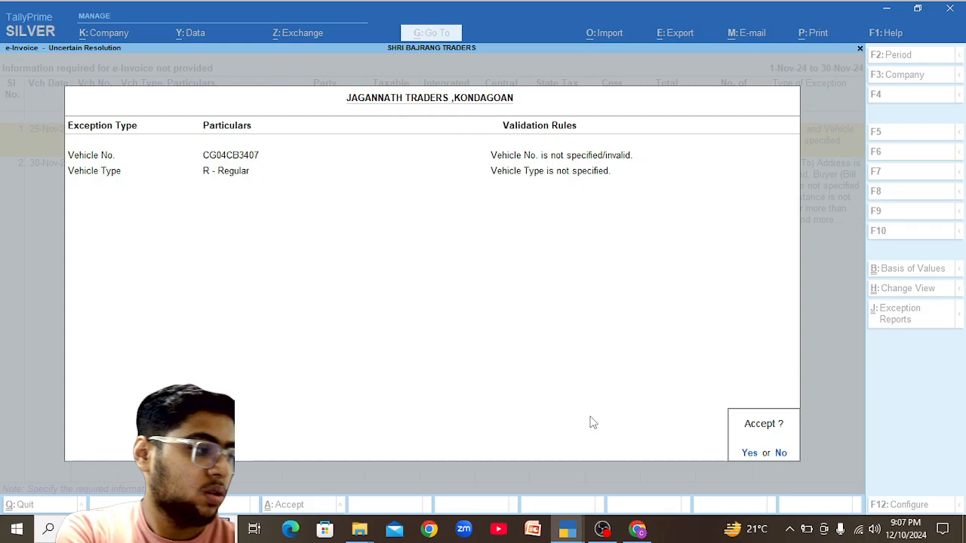
key(Return)
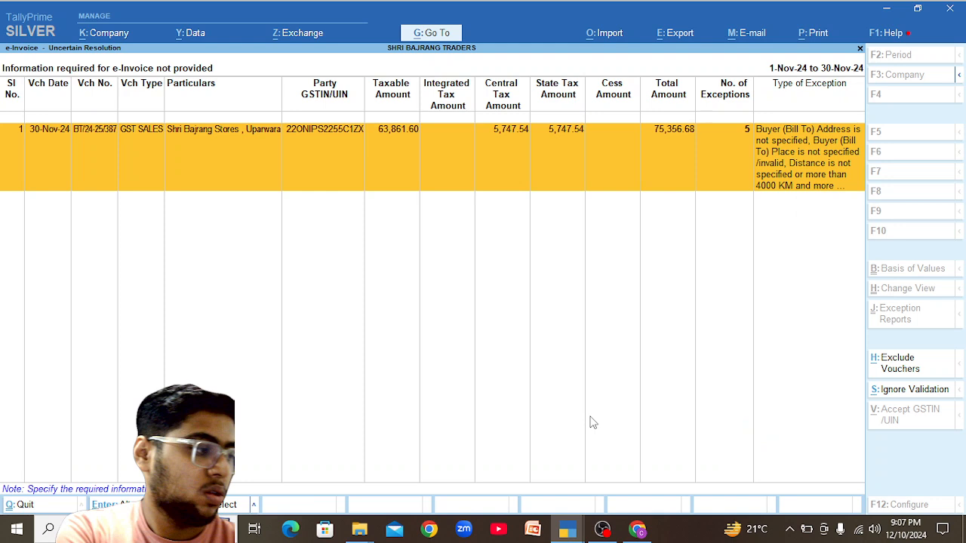
Enter Uparwara as Shri Bajrang Stores' Bill To address and place.
key(Return)
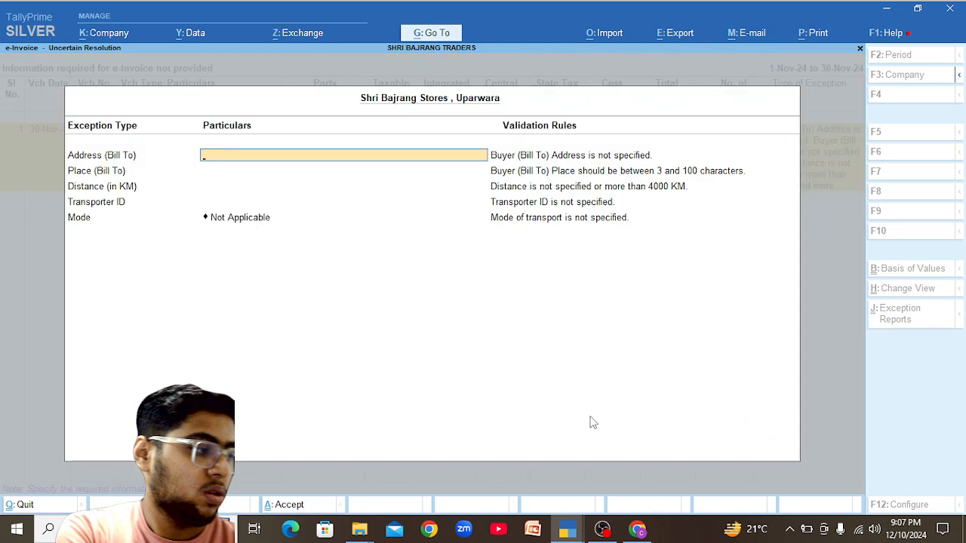
text(Uparwara)
key(Return)
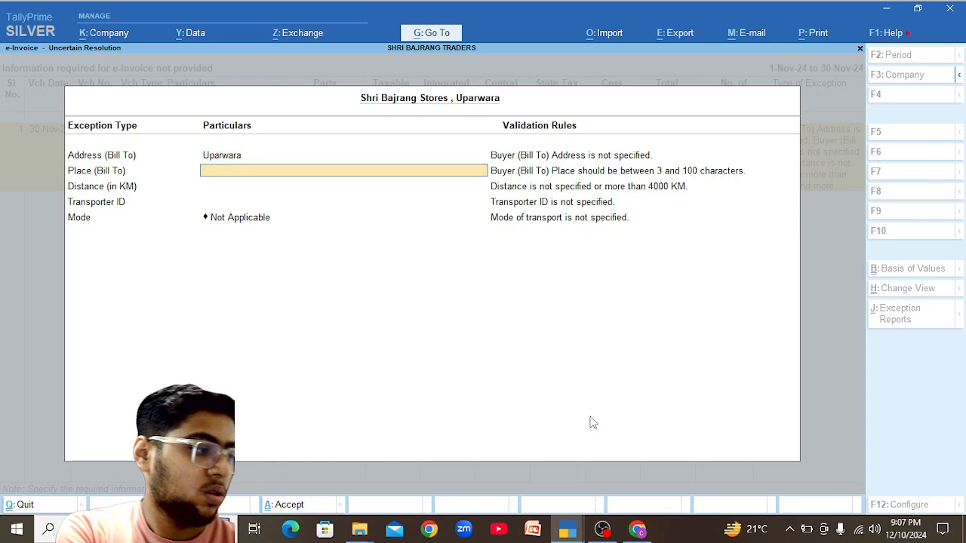
text(Uparwara)
key(Return)
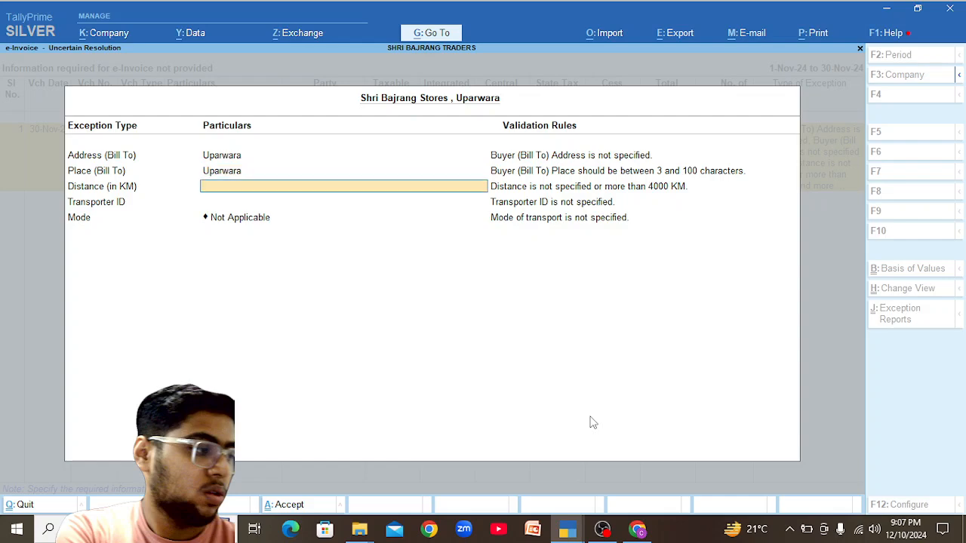
Close the G MART ledger alteration without saving and open the Shri Bajrang Stores ledger for alteration.
key(alt+Tab)
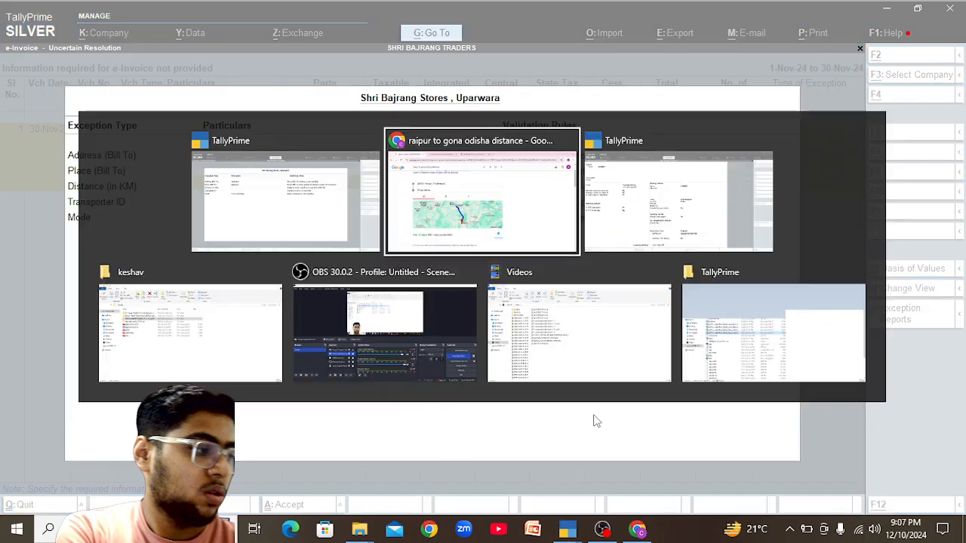
key(Escape)
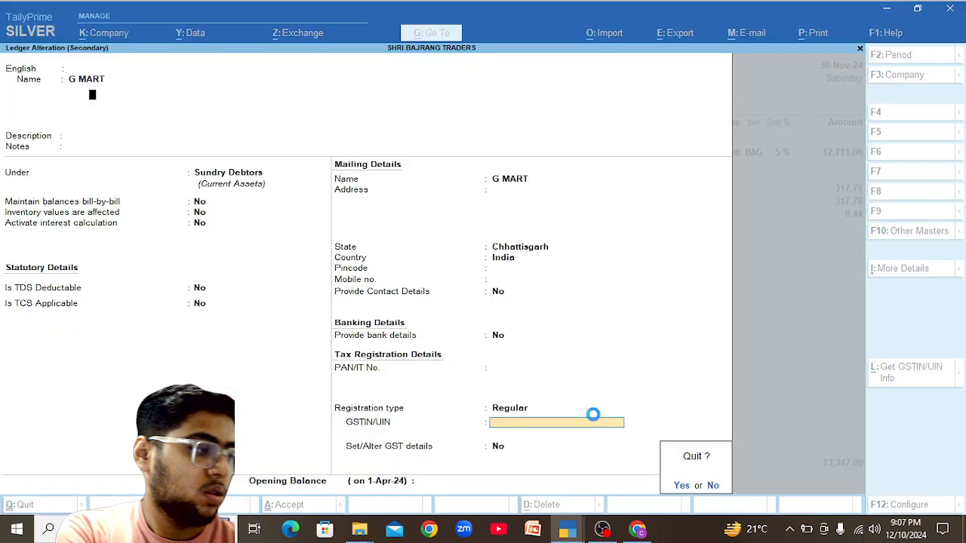
key(Return)
key(Escape)
key(Return)
key(Escape)
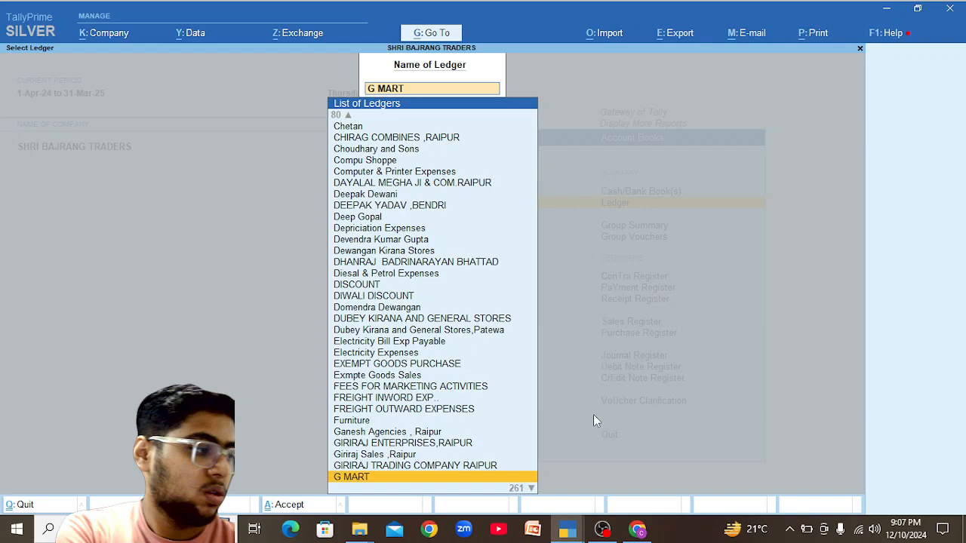
text(Baj)
key(Down)
key(Down)
key(Return)
key(Return)
key(Return)
key(Return)
key(BackSpace)
key(ctrl+Return)
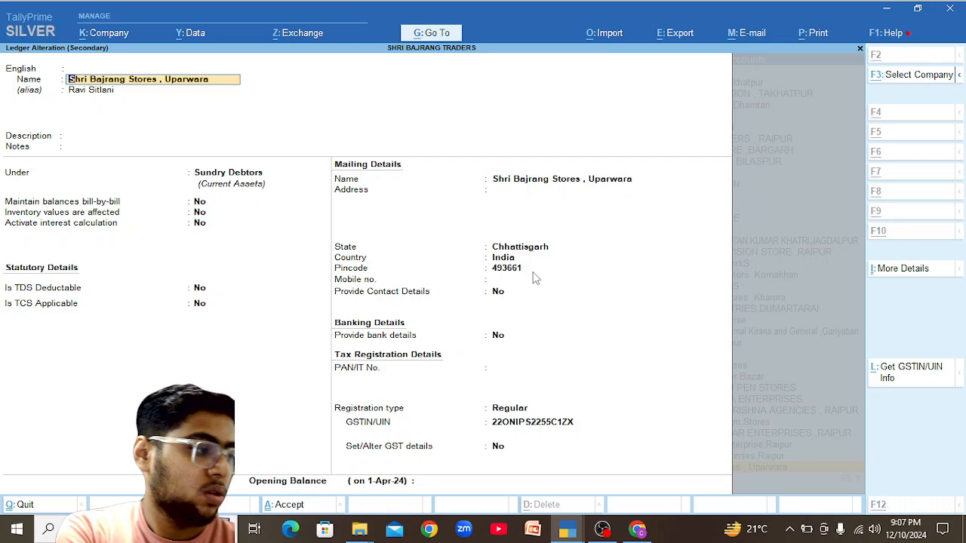
key(alt+Tab)
key(alt+Tab)
Route Google Maps from Raipur to Uparwara, Chhattisgarh, then enter 20 km distance in TallyPrime.
click(226, 198)
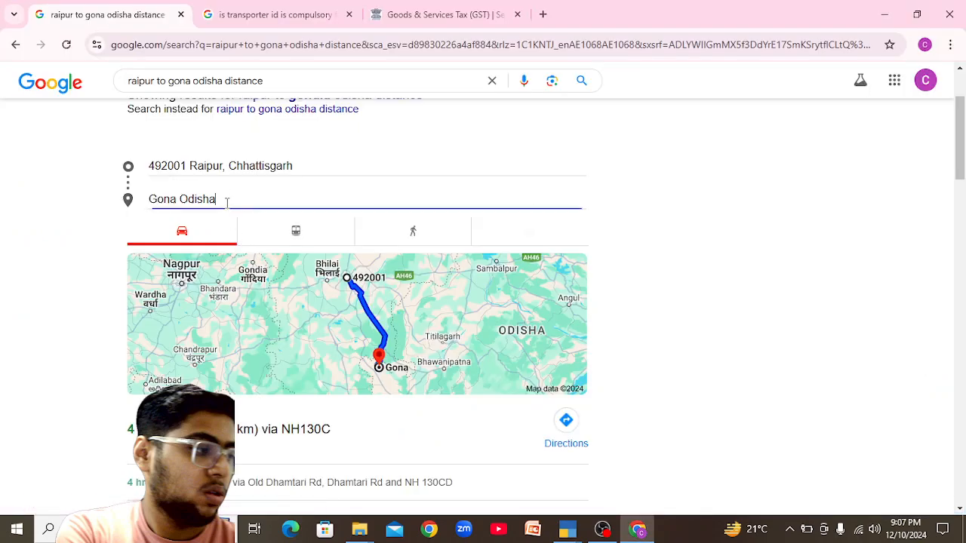
text(493661)
key(BackSpace)
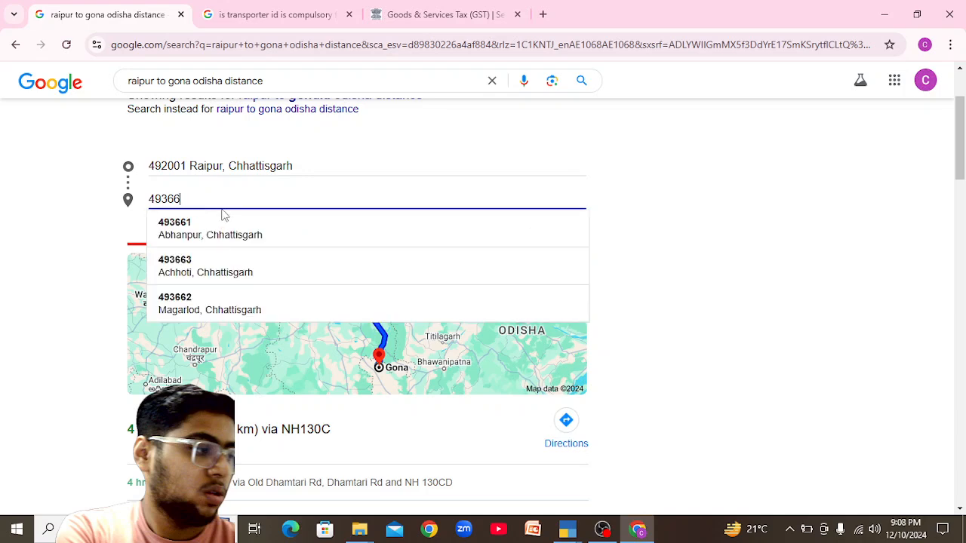
drag(224, 198, 125, 199)
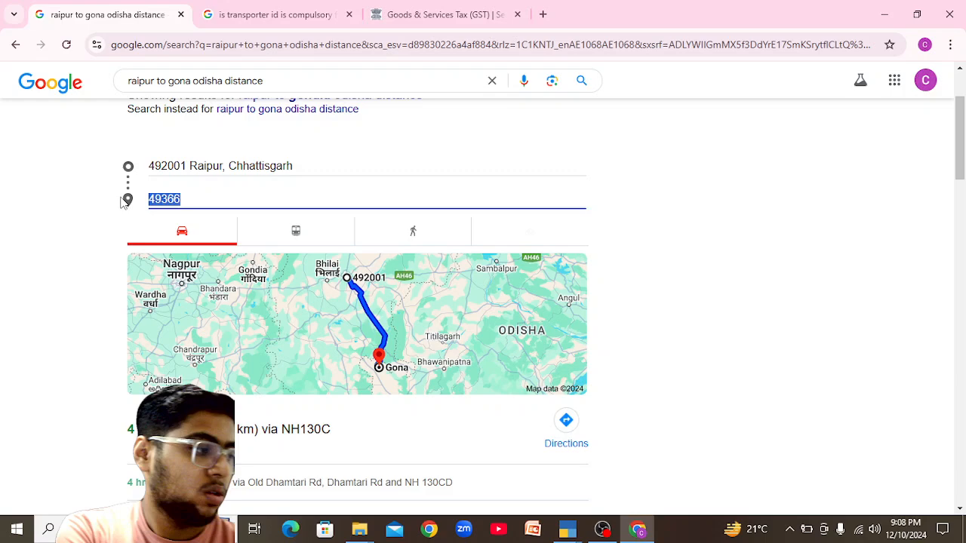
text(upara)
key(BackSpace)
text(wa)
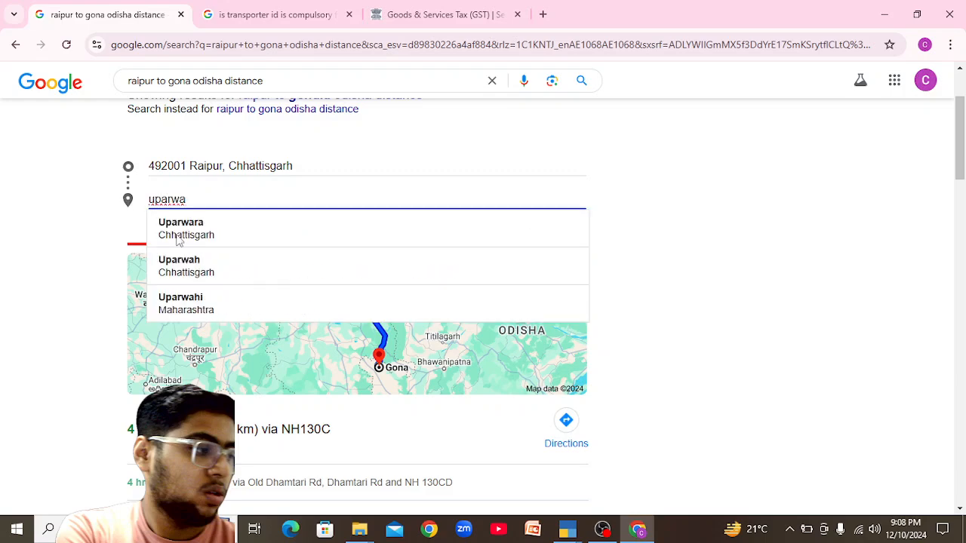
click(198, 230)
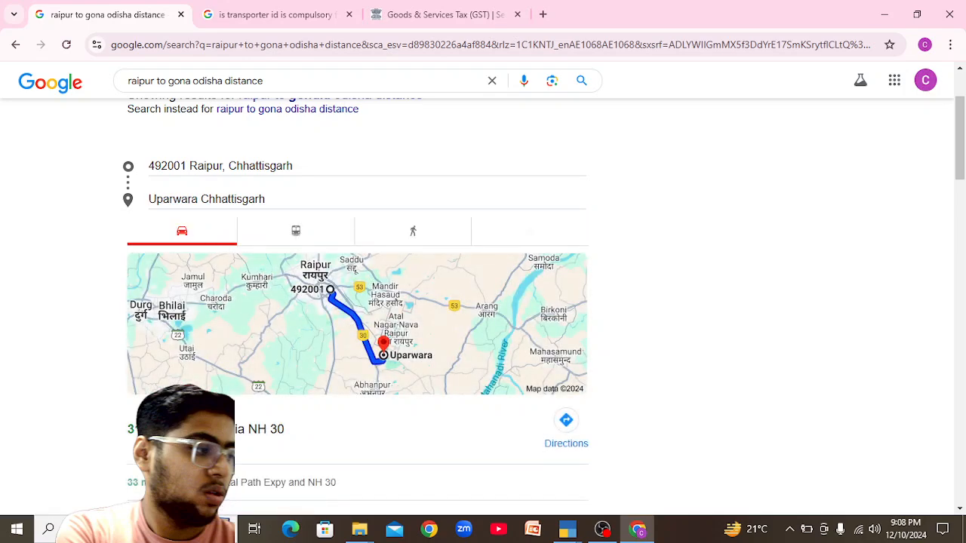
key(alt+Tab)
text(20)
key(Return)
Set Road as Shri Bajrang Stores' transport mode and accept the details.
key(Return)
key(Return)
key(Down)
key(Return)
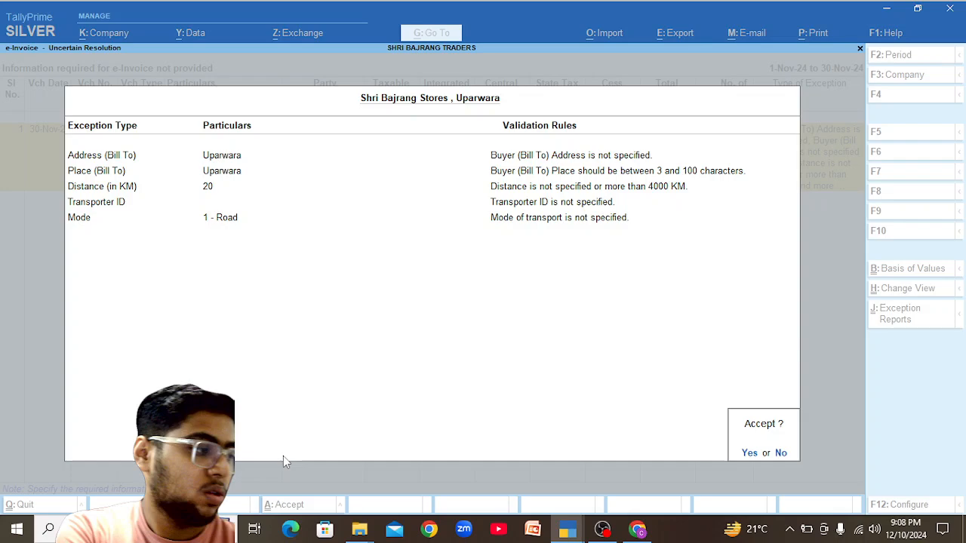
key(Return)
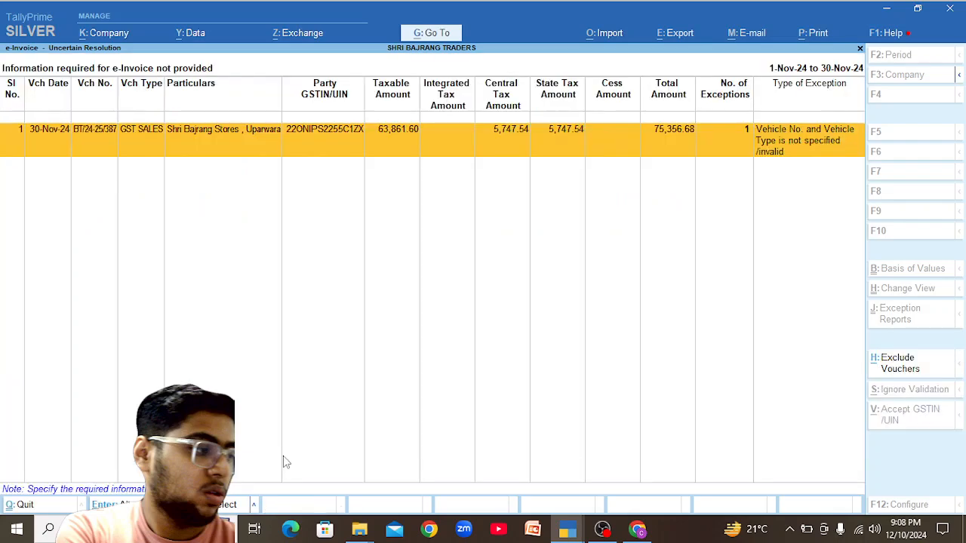
key(Return)
text(CG04)
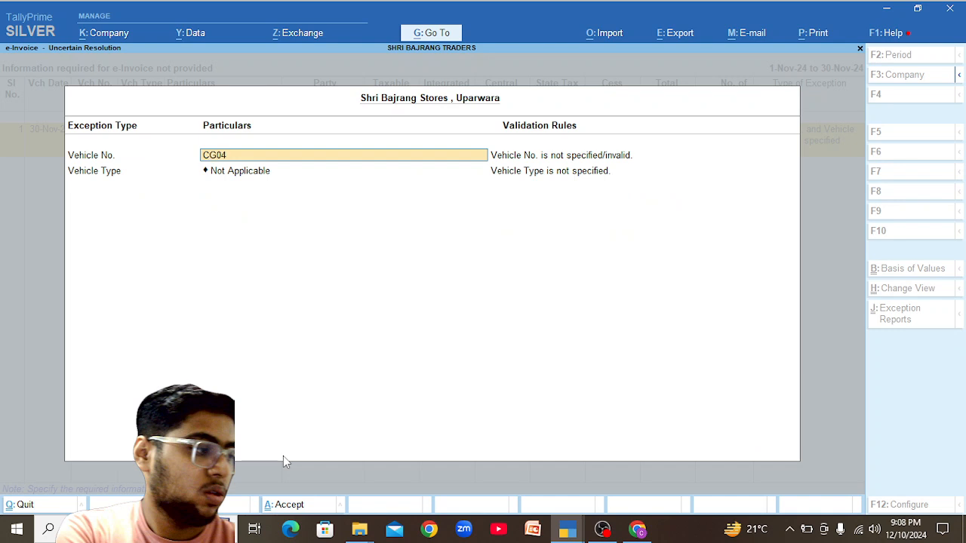
text(CB3407)
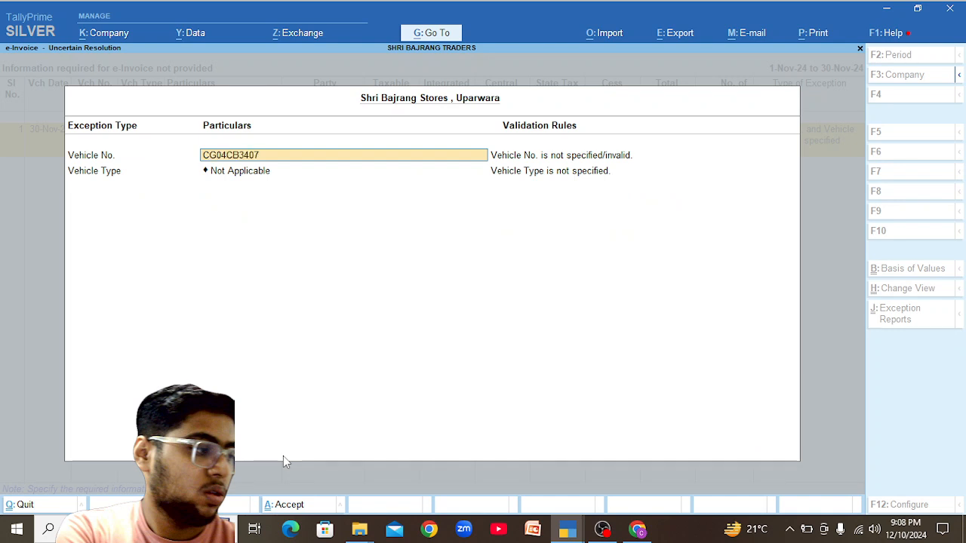
key(Return)
key(Down)
key(Down)
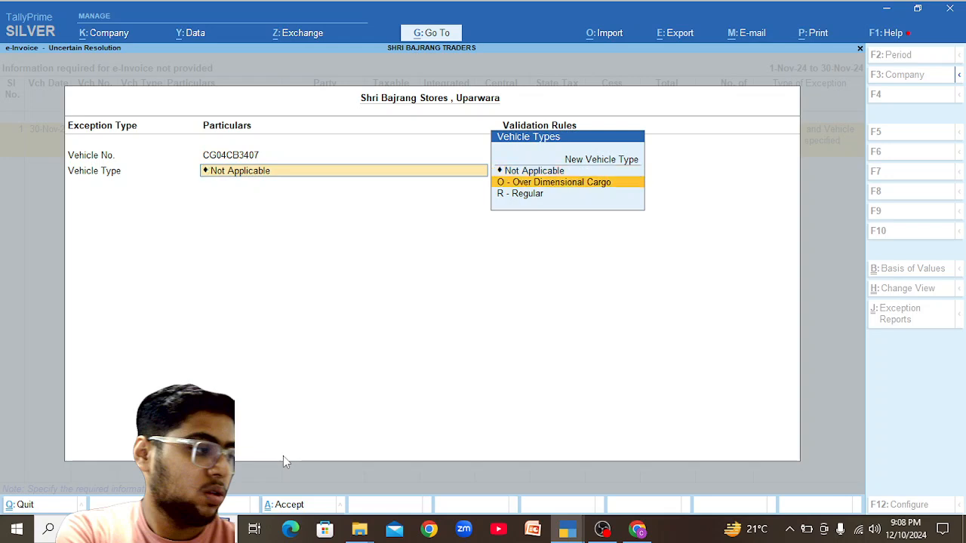
key(Return)
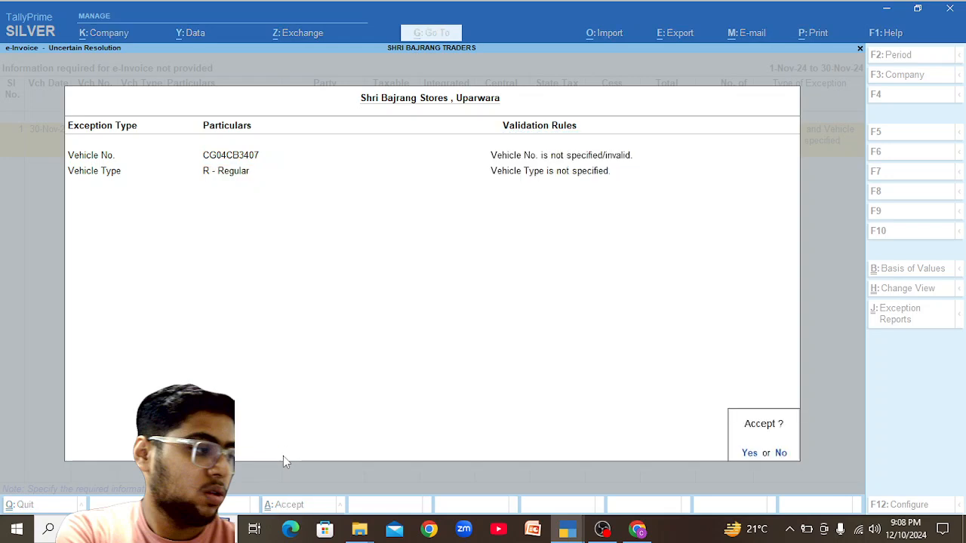
key(Return)
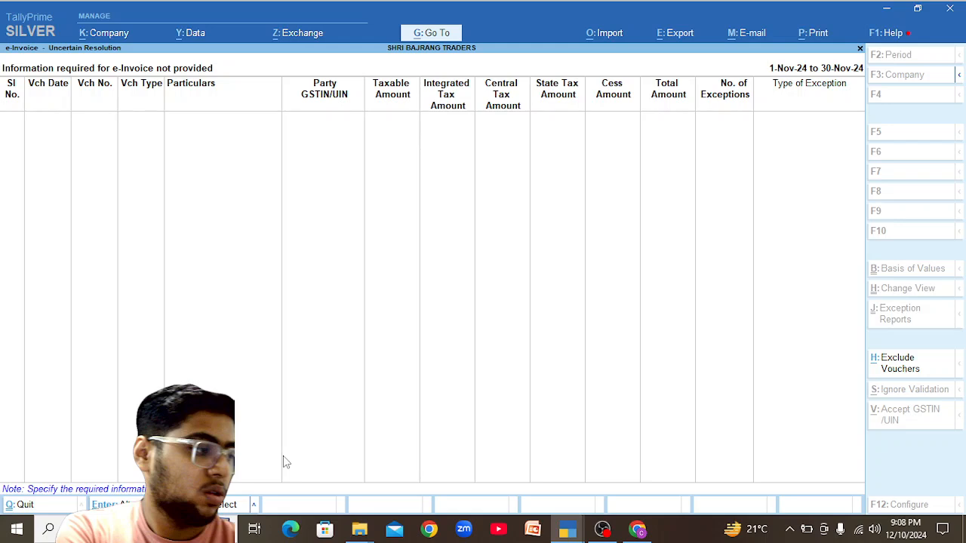
key(Escape)
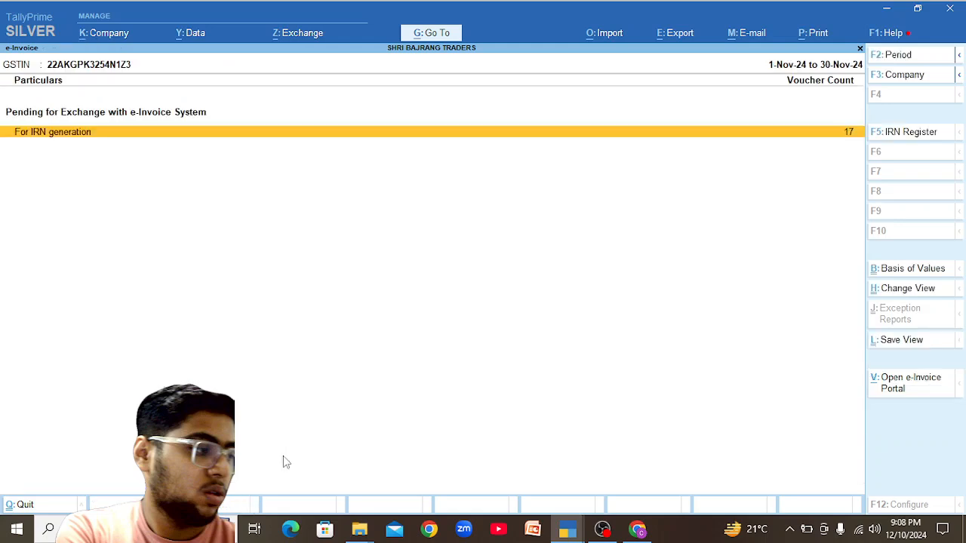
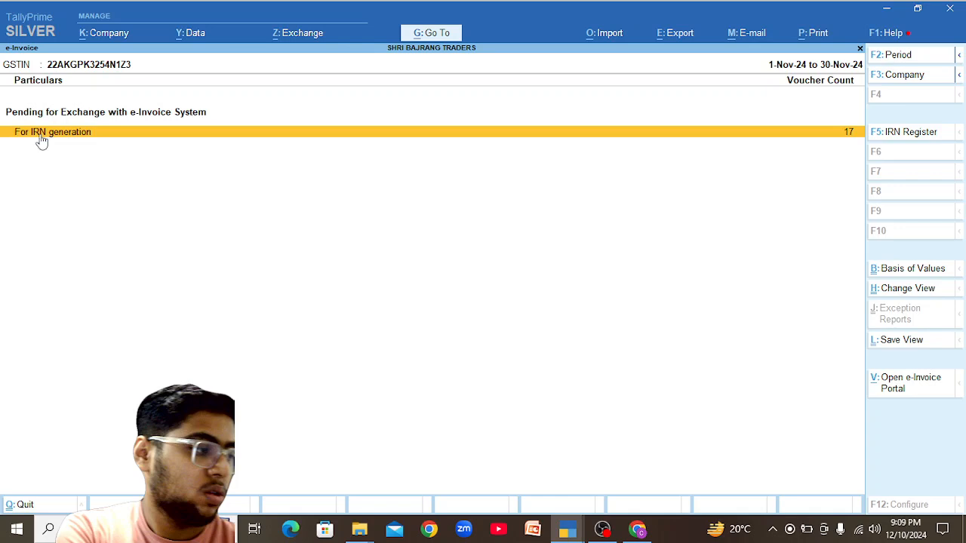
Open the e-Way Bill report and drill into the Jagannath Traders voucher's missing e-Invoice details.
click(431, 35)
text(Eway)
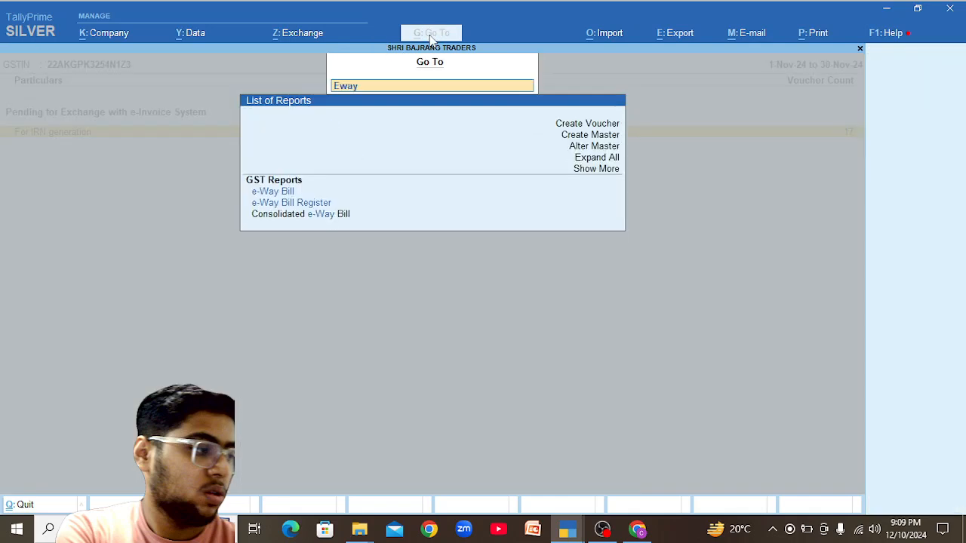
key(Down)
key(Up)
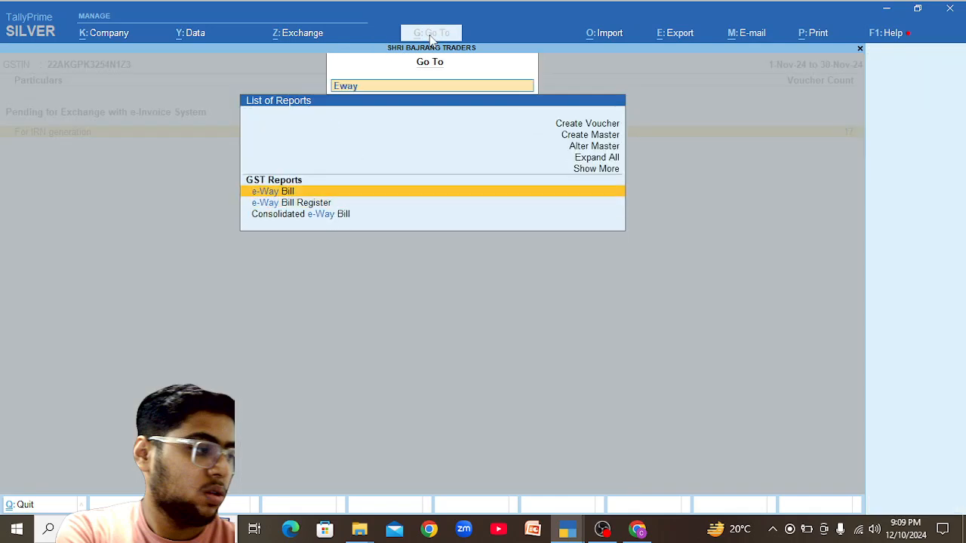
key(Return)
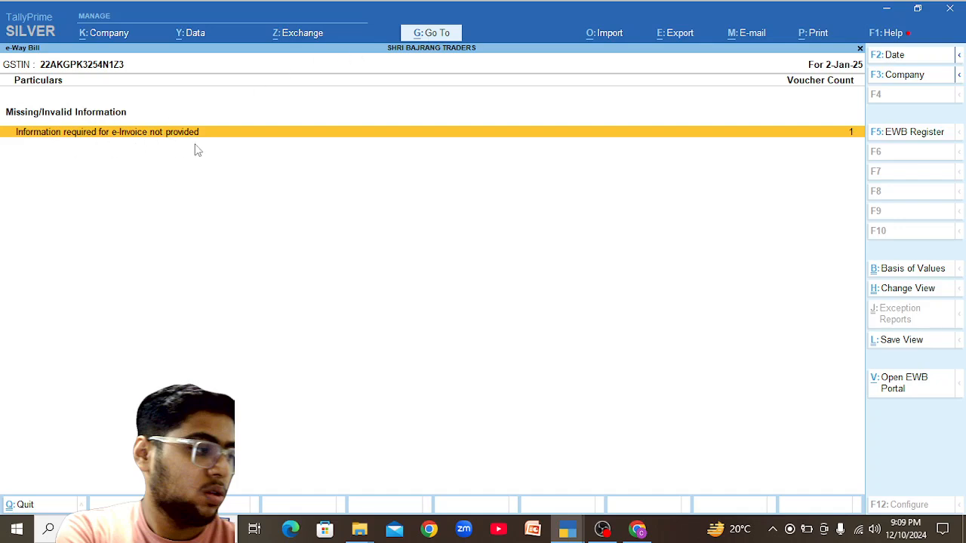
key(Return)
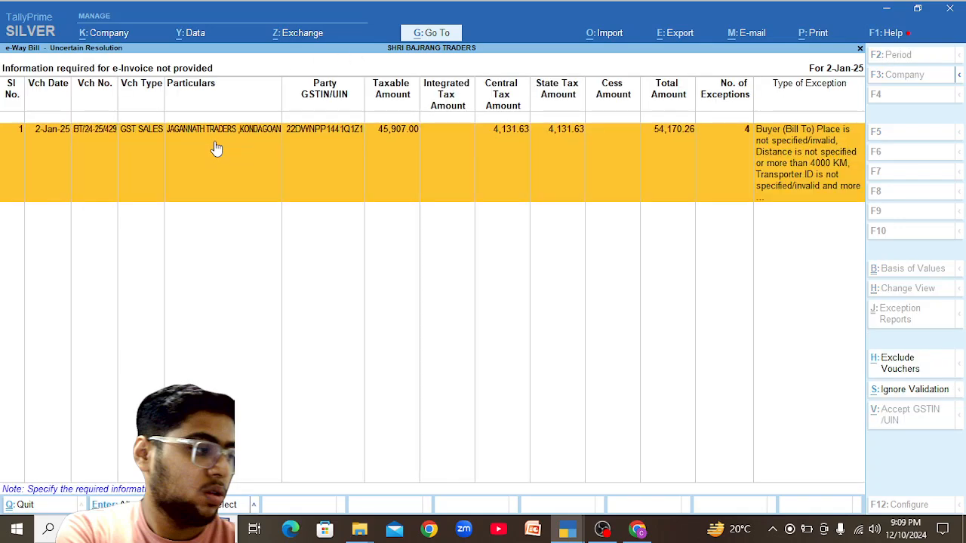
key(Return)
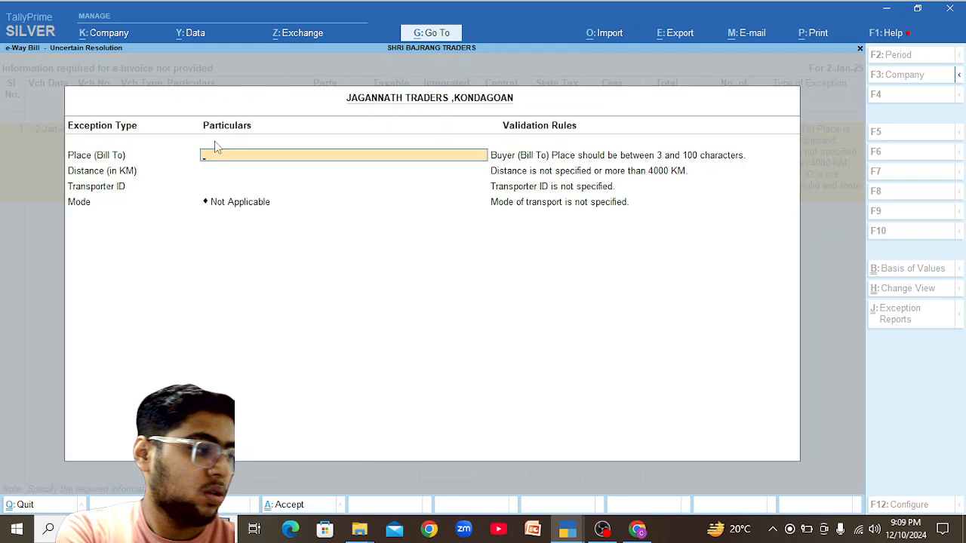
Enter Kondagaon as place, 215 km distance and Road as transport mode, then accept.
text(Kondagaon)
key(Return)
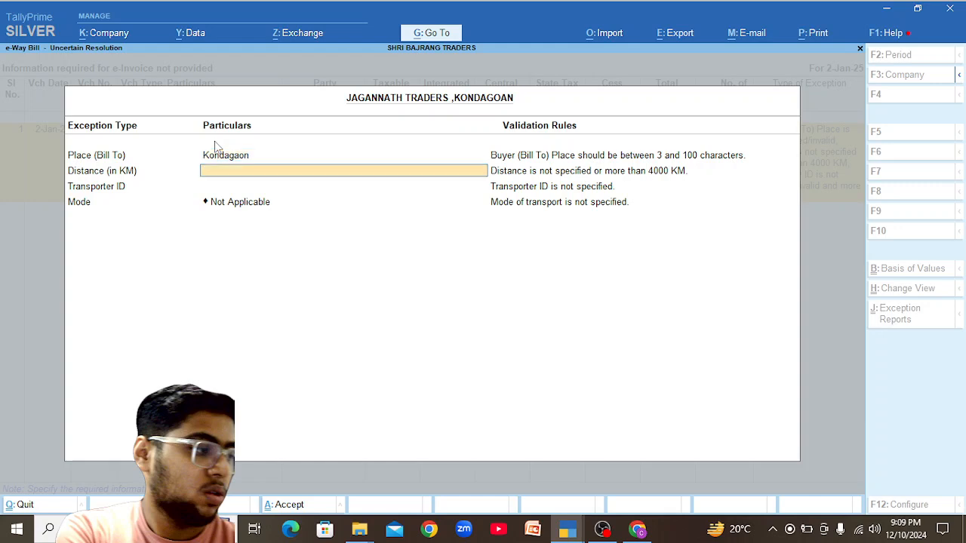
text(2315)
key(BackSpace)
key(BackSpace)
key(BackSpace)
text(15)
key(Return)
key(Return)
key(Return)
key(Return)
key(Down)
key(Return)
key(Return)
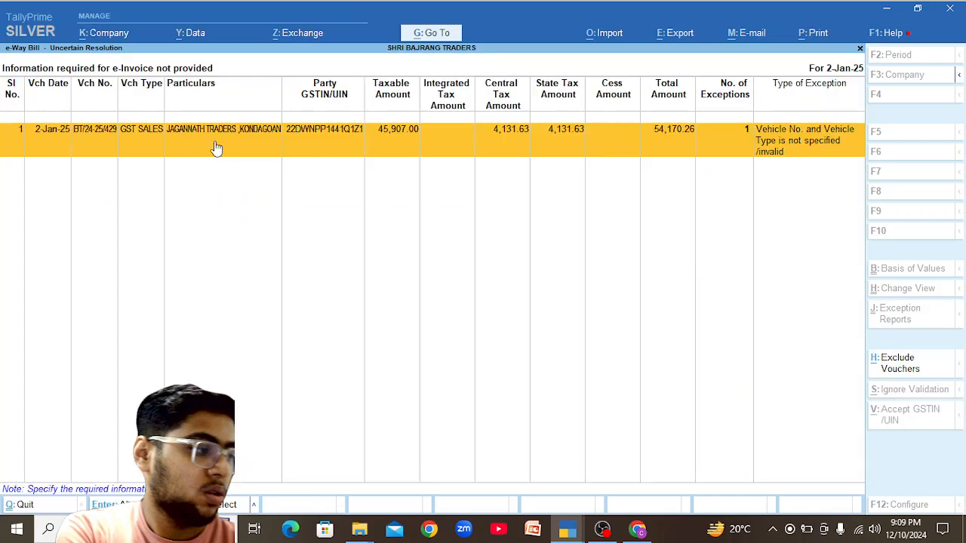
key(Return)
text(C)
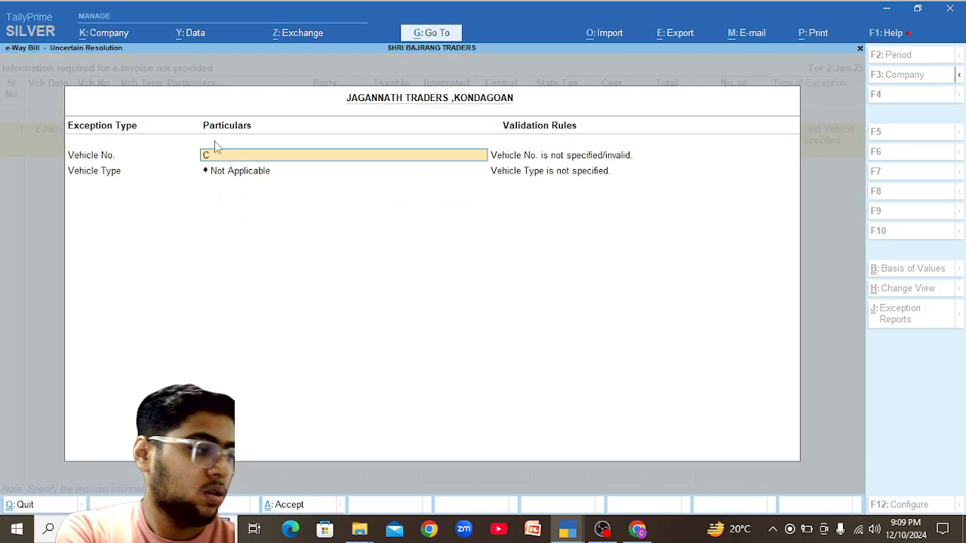
text(G04CB3407)
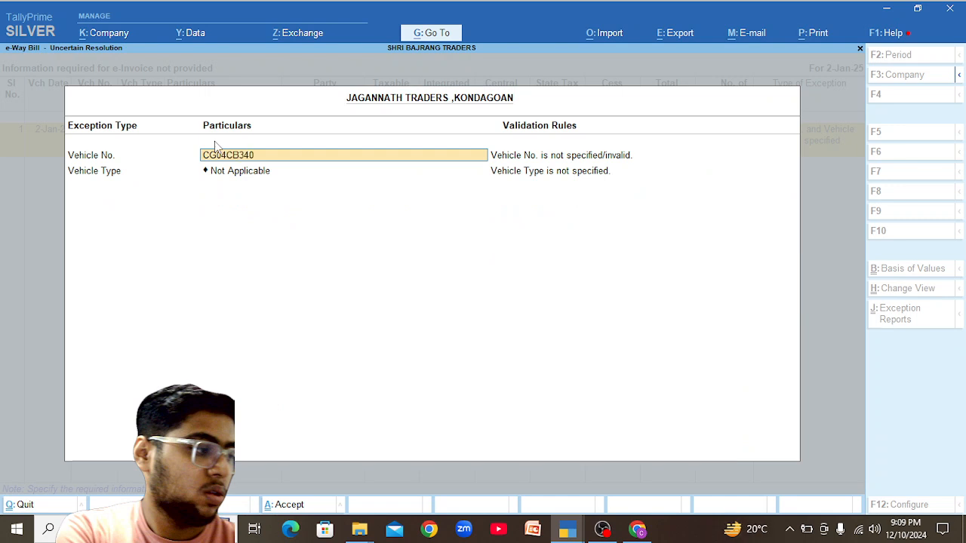
key(Return)
key(Return)
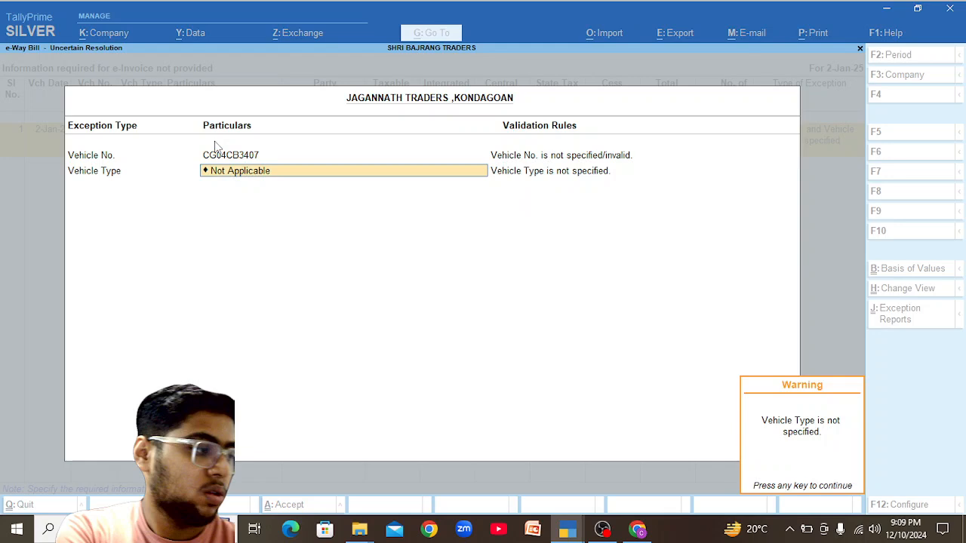
key(Return)
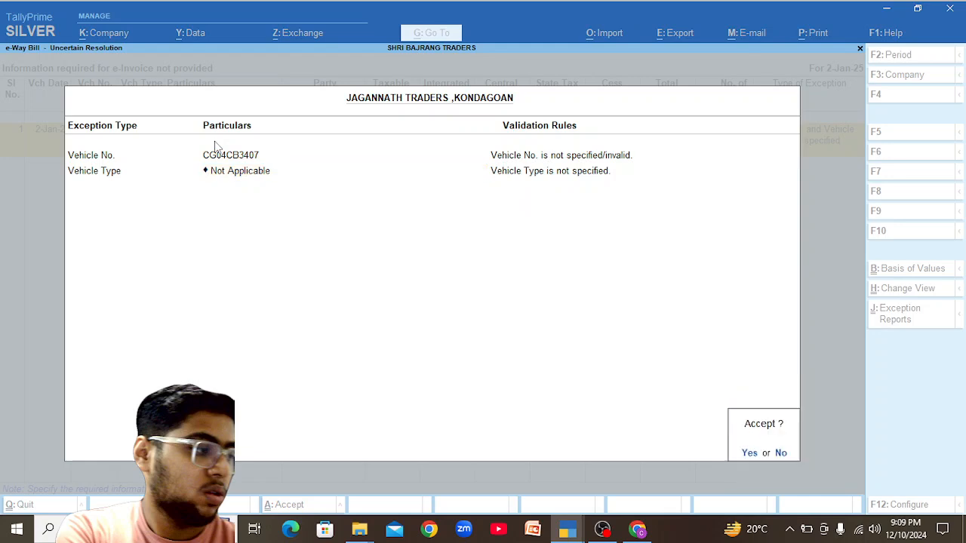
key(n)
key(Return)
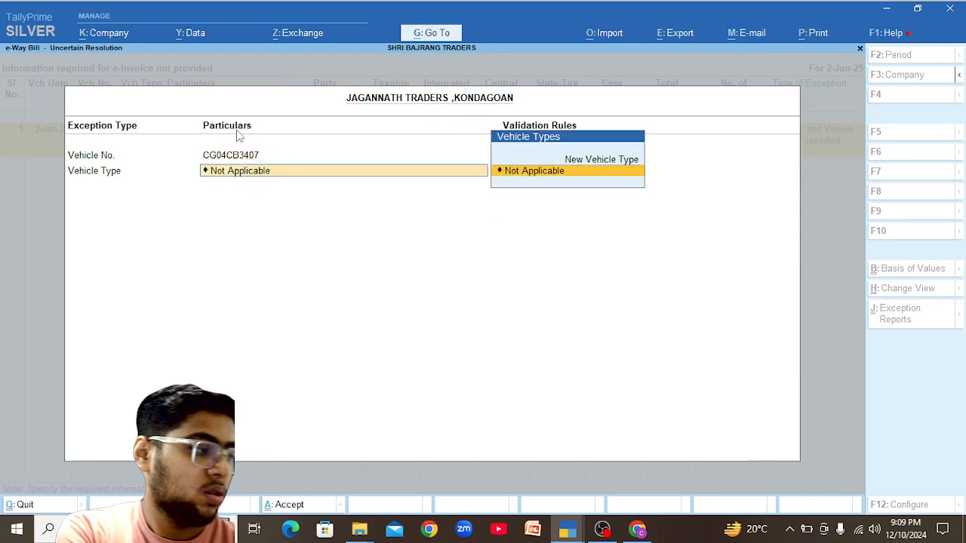
key(BackSpace)
key(Down)
key(Down)
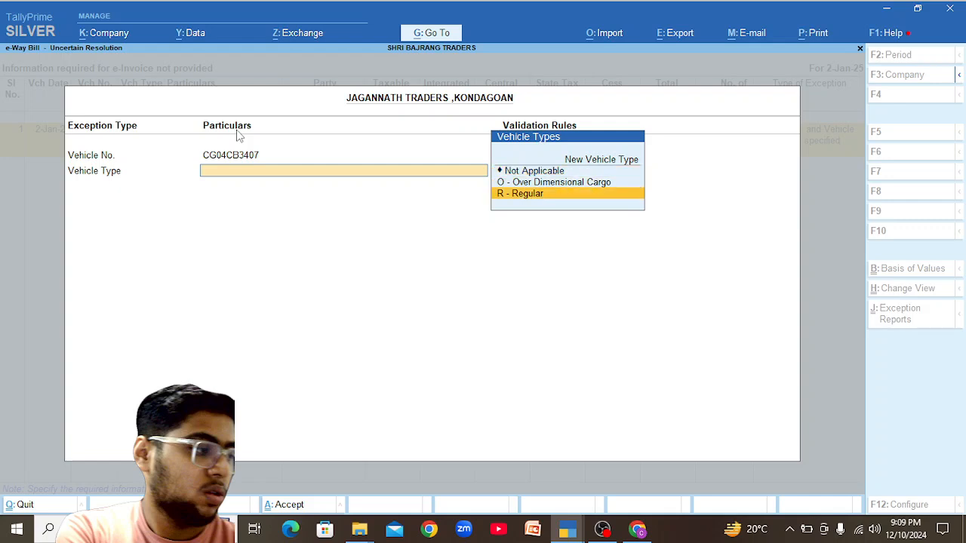
key(Return)
Save the vehicle details and set the e-Way Bill report period to 1-11-2024 through 30-11-2024.
key(y)
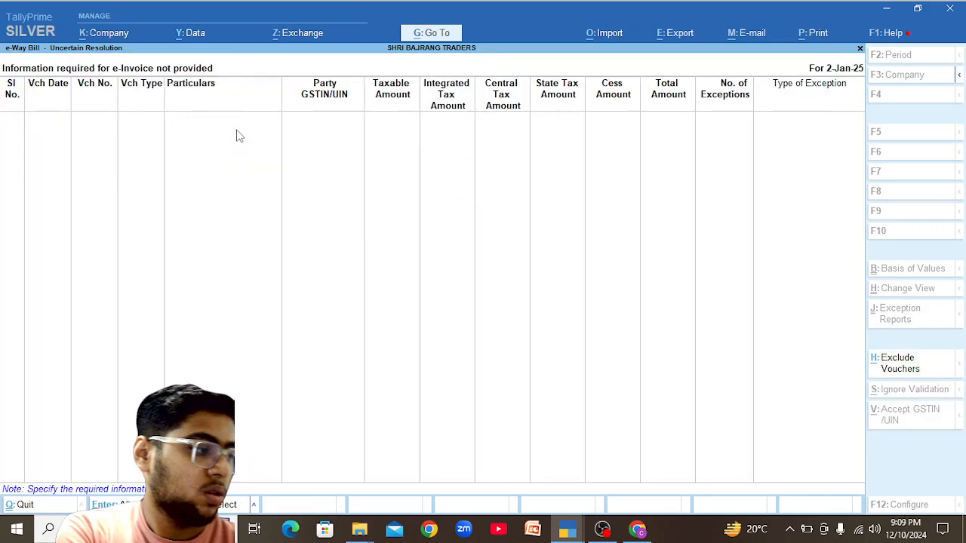
key(Escape)
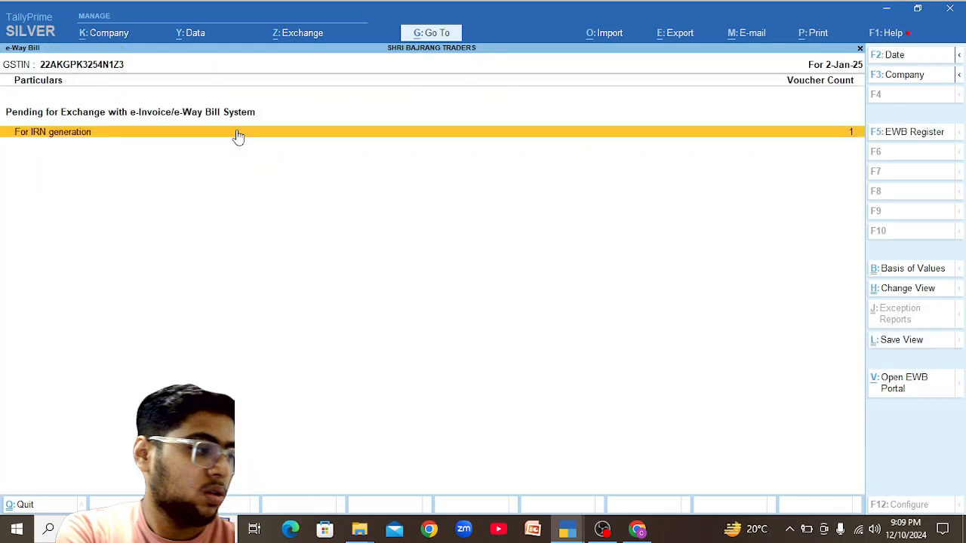
key(alt+F2)
text(1)
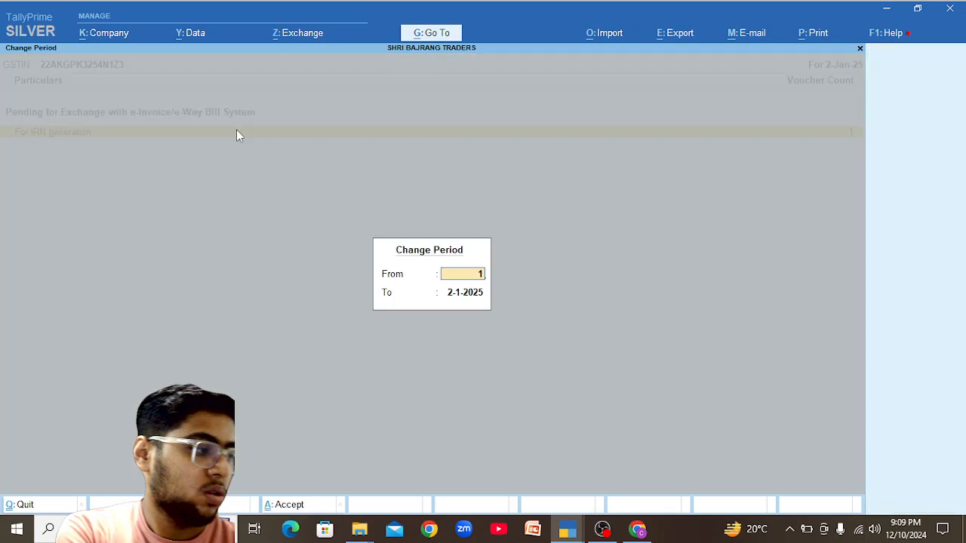
text(-11)
key(Return)
text(30-11)
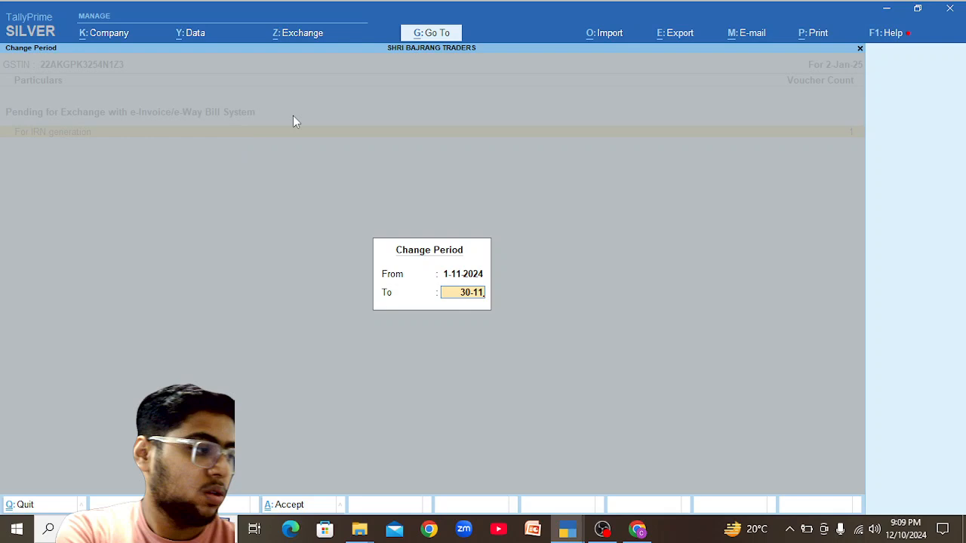
key(Return)
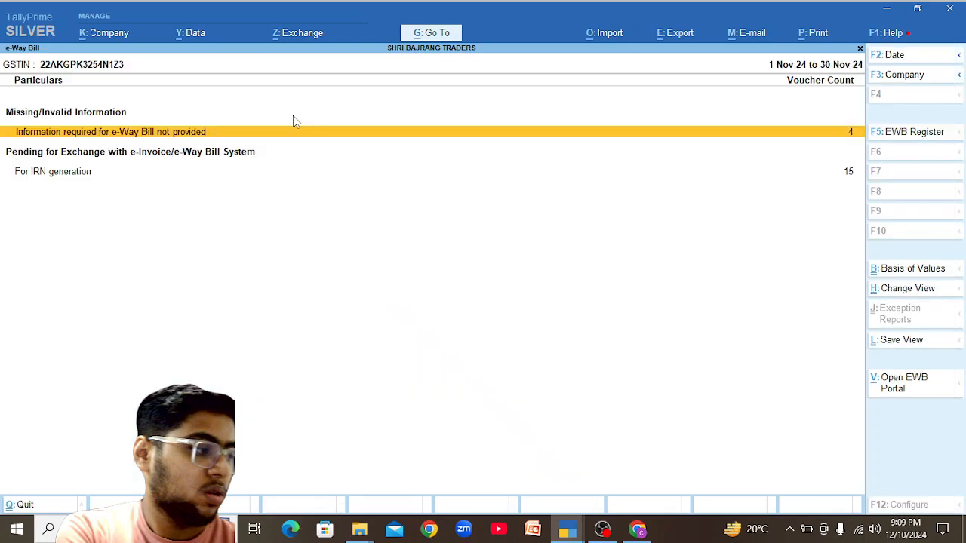
Drill into 'Information required for e-Way Bill not provided'.
key(Down)
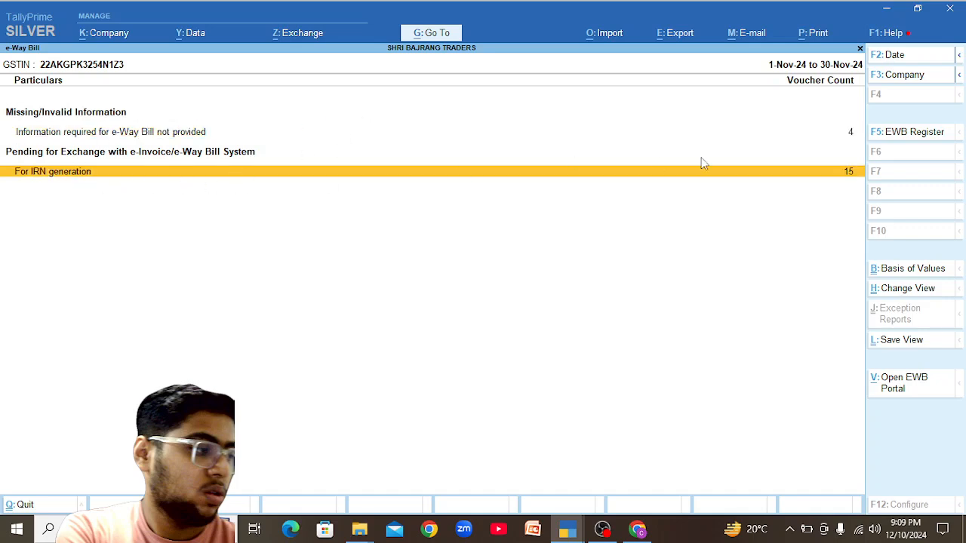
click(144, 133)
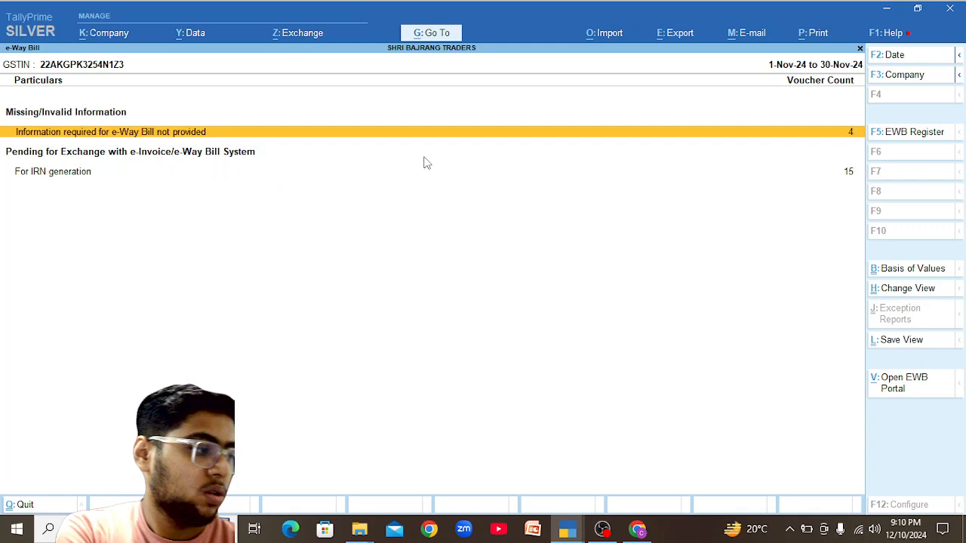
key(Return)
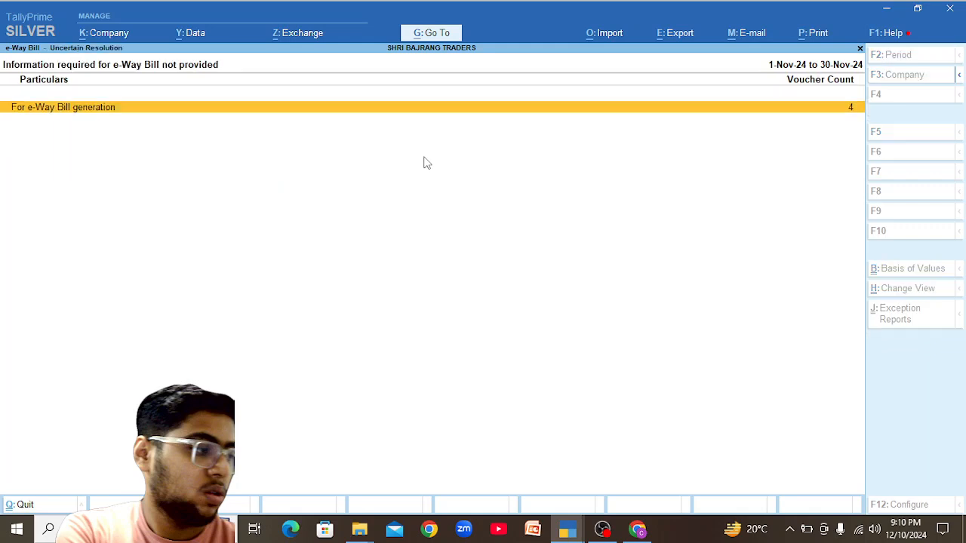
List the four exception vouchers, inspect the Cash voucher, then reopen Jagannath Traders' exception details.
key(Return)
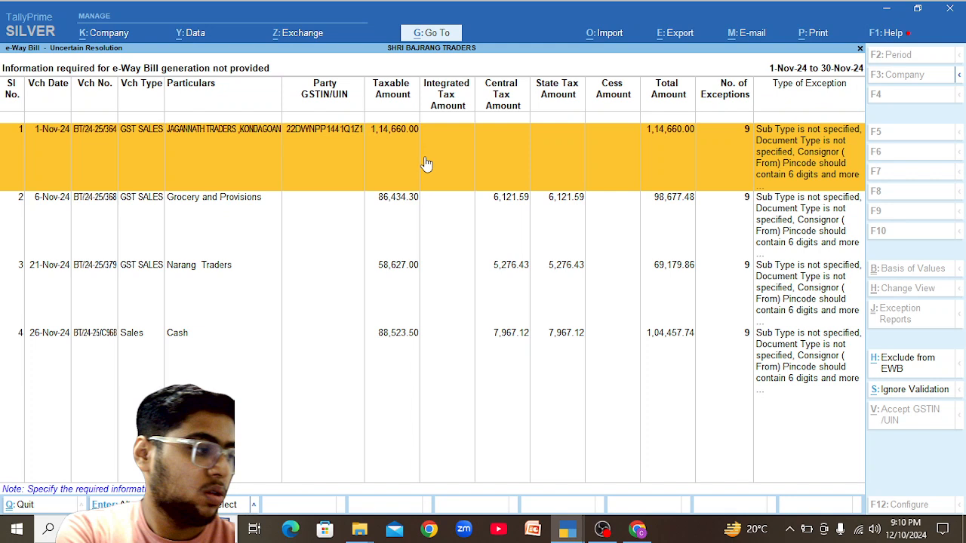
key(Down)
key(Down)
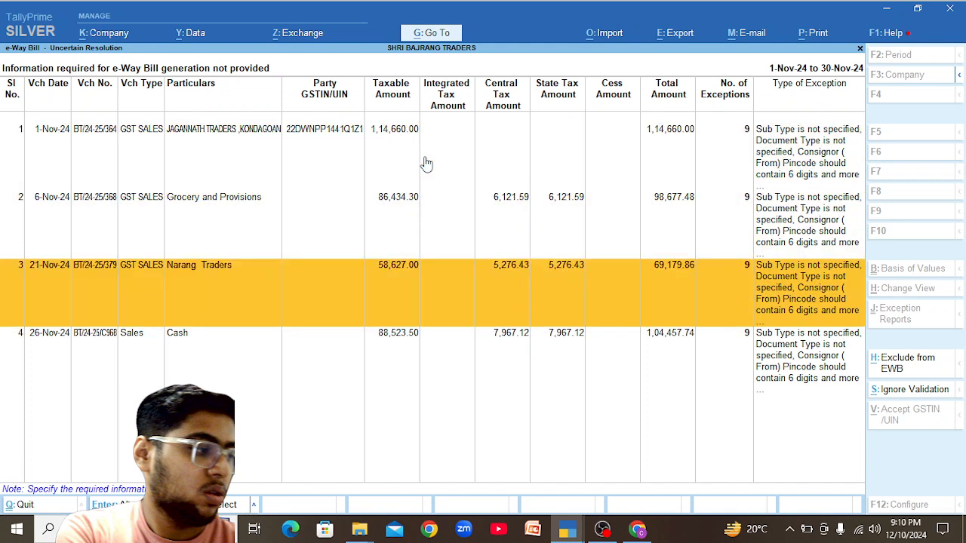
key(Down)
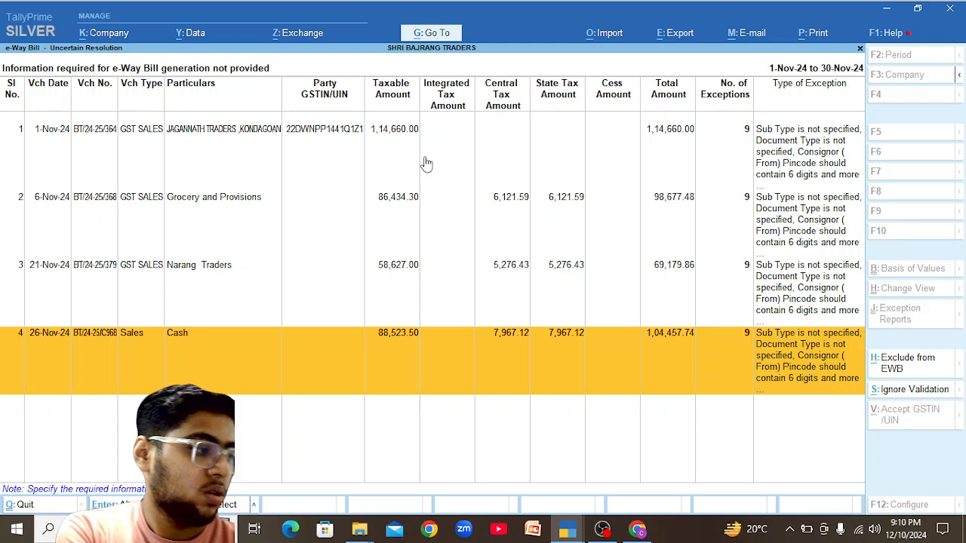
key(Return)
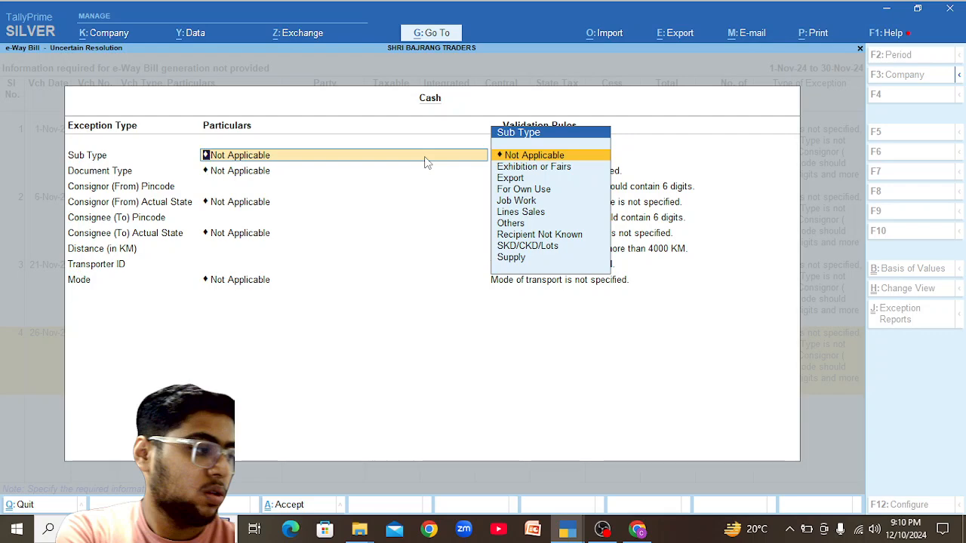
key(BackSpace)
key(Escape)
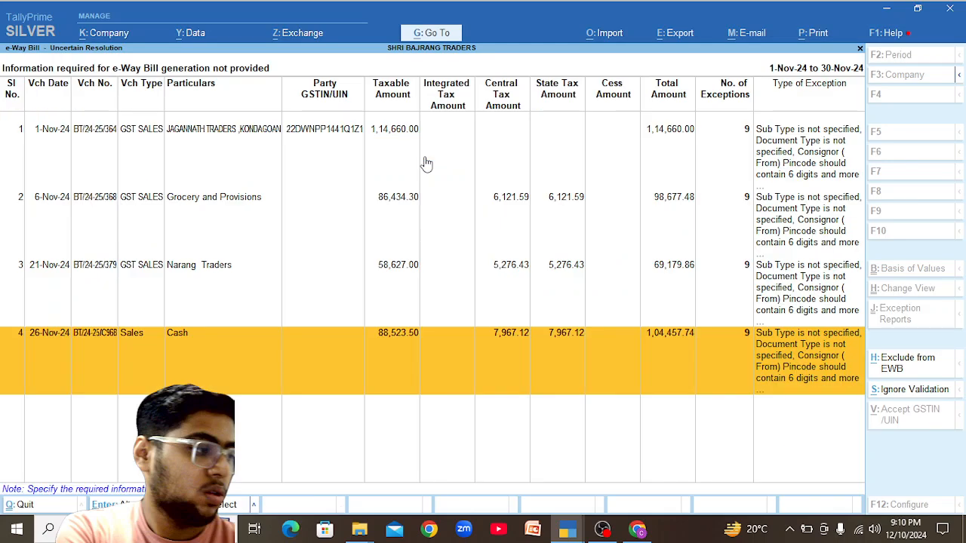
key(Up)
key(Up)
key(Up)
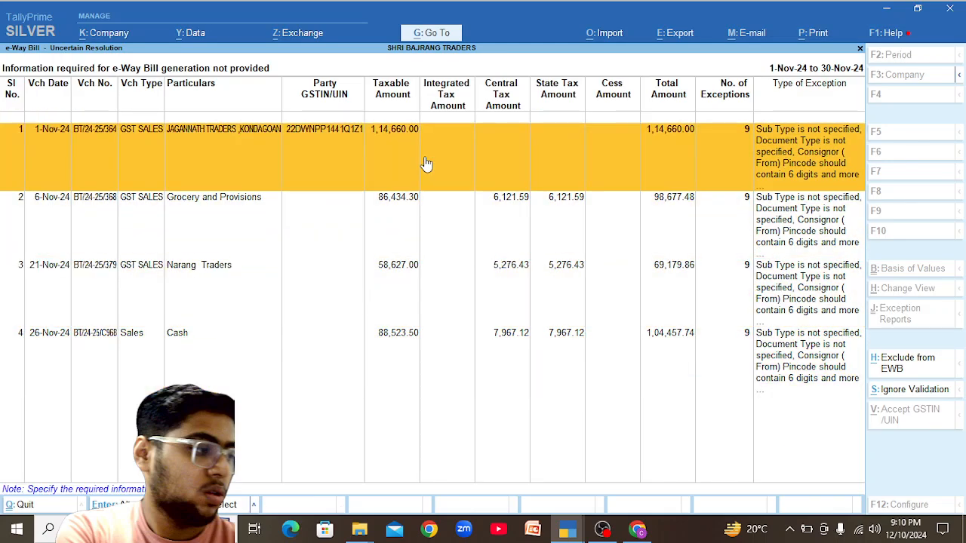
key(Return)
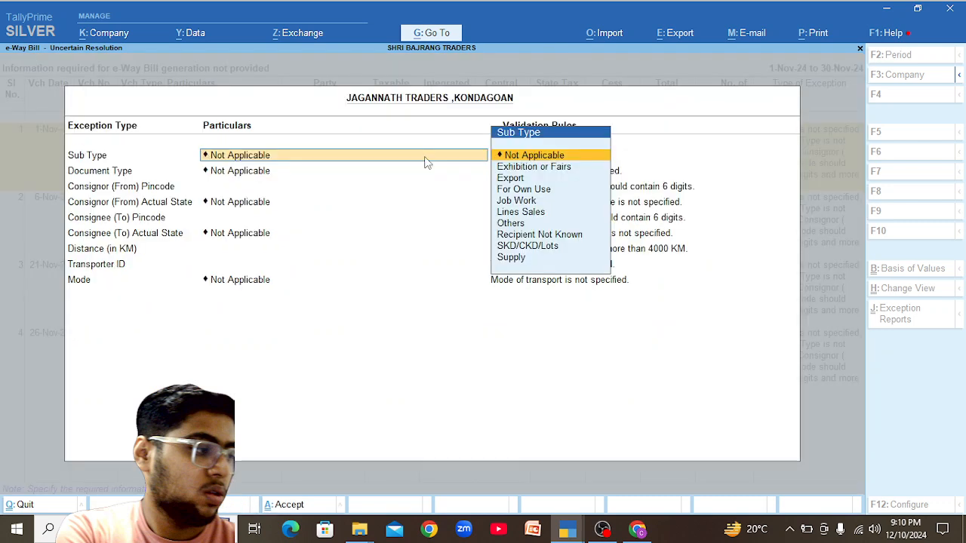
key(Escape)
key(Escape)
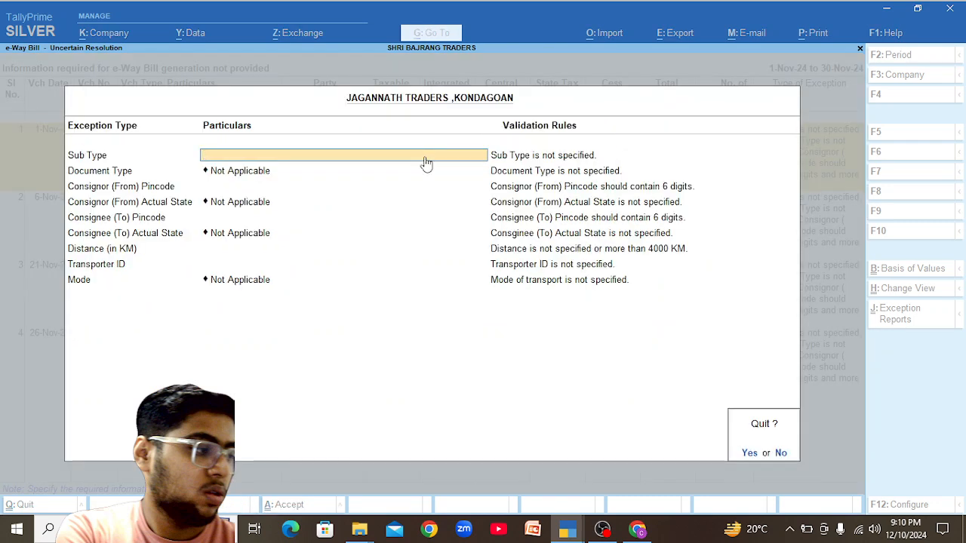
key(Return)
key(Return)
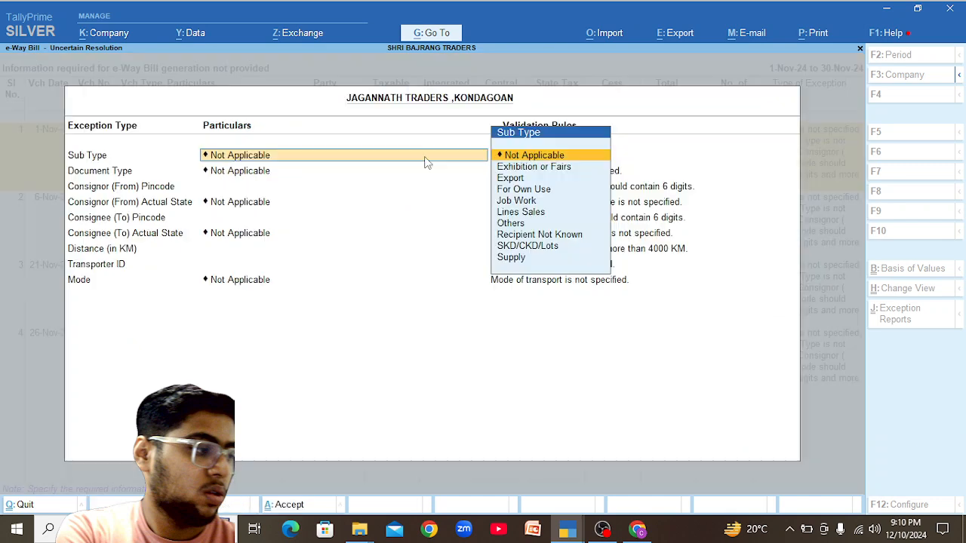
Choose Supply as the Sub Type, skip Document Type, and go back to the e-Way Bill summary.
key(Down)
key(Down)
key(Down)
key(Down)
key(Down)
key(Down)
key(Down)
key(Down)
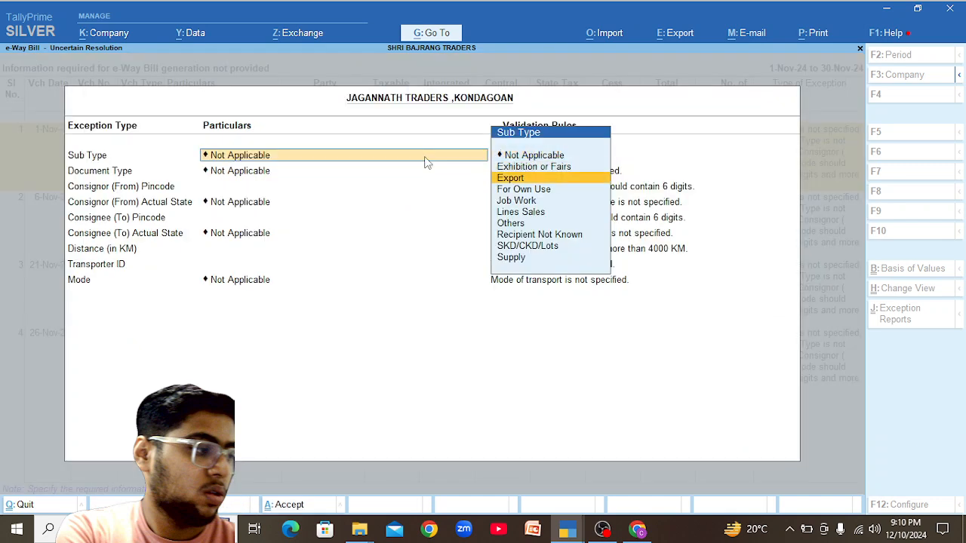
key(Down)
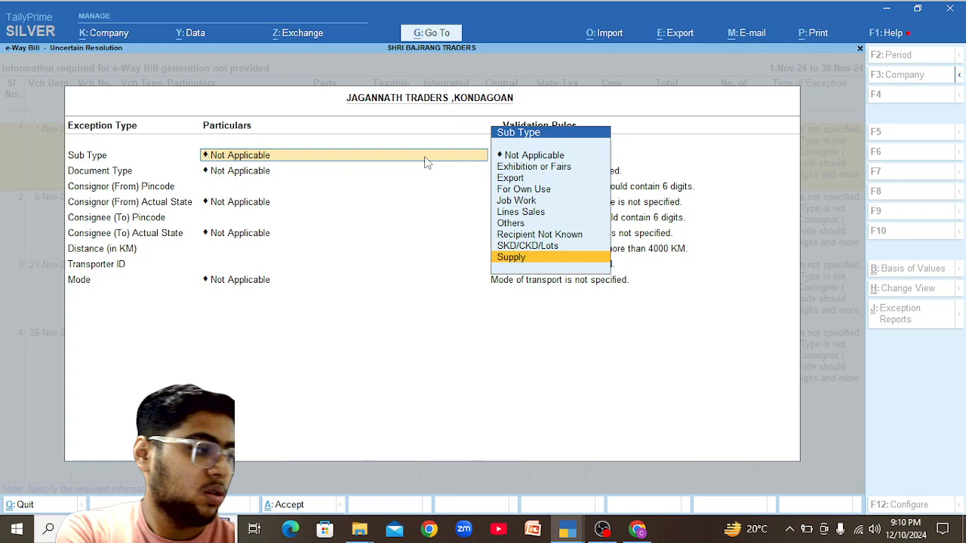
key(Return)
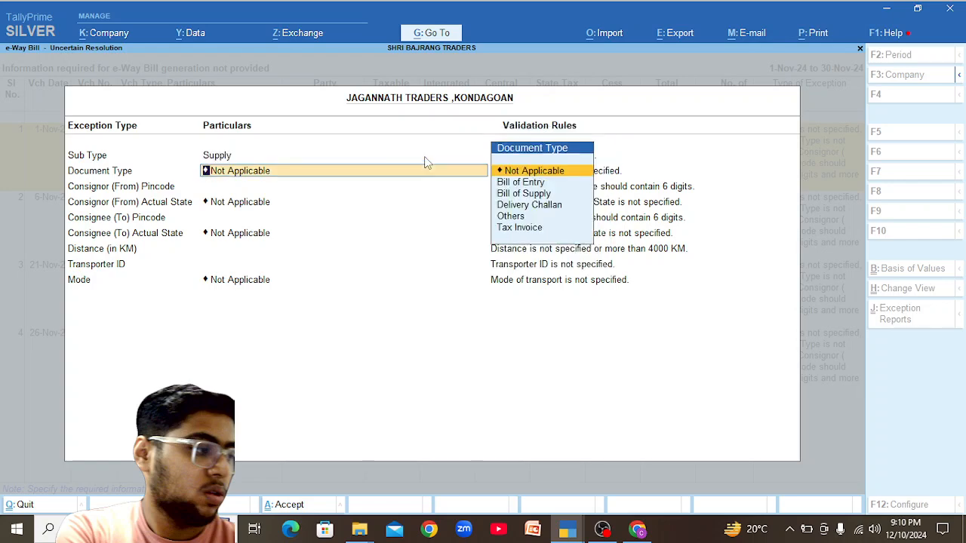
key(Return)
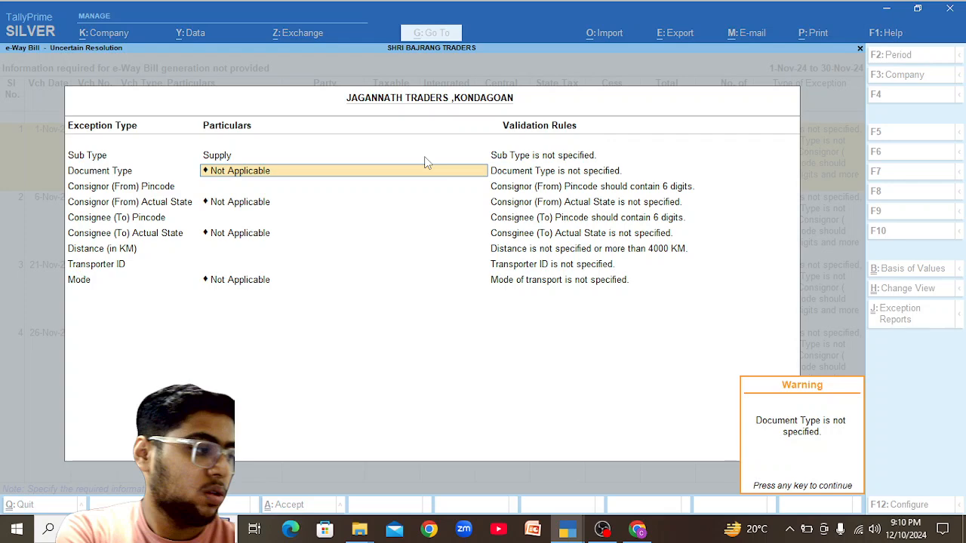
key(Return)
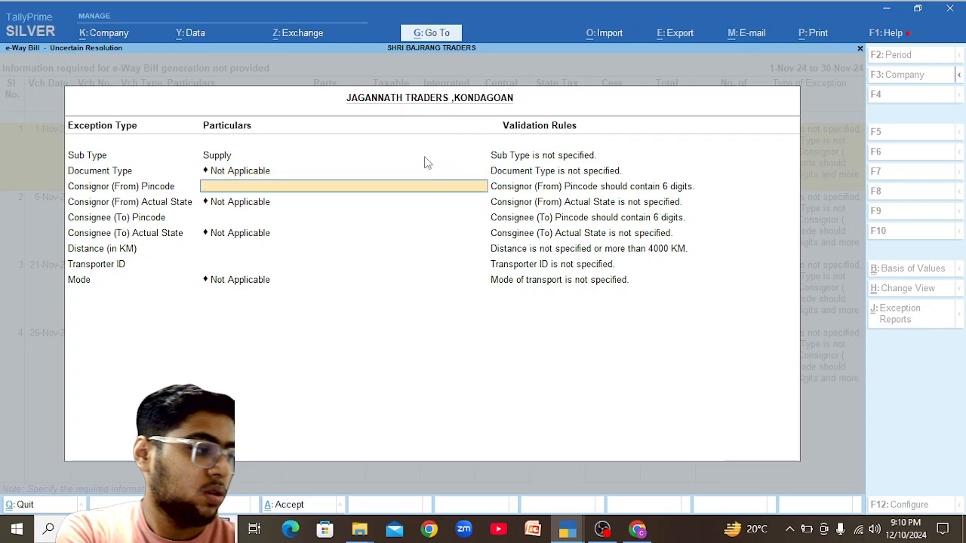
key(Escape)
key(Escape)
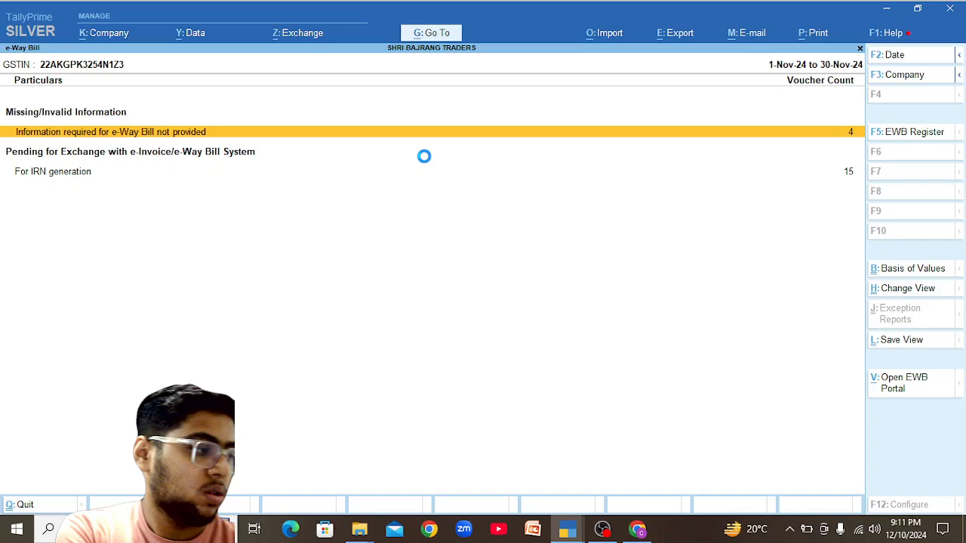
Close the e-Way Bill report and open the e-Invoice report via Go To.
key(Escape)
key(Escape)
key(n)
key(alt+g)
text(E in)
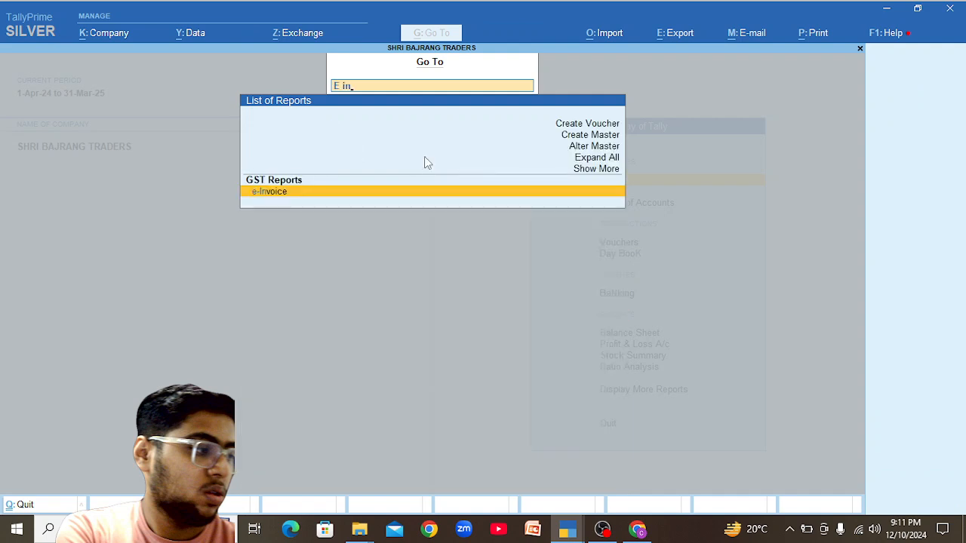
key(Return)
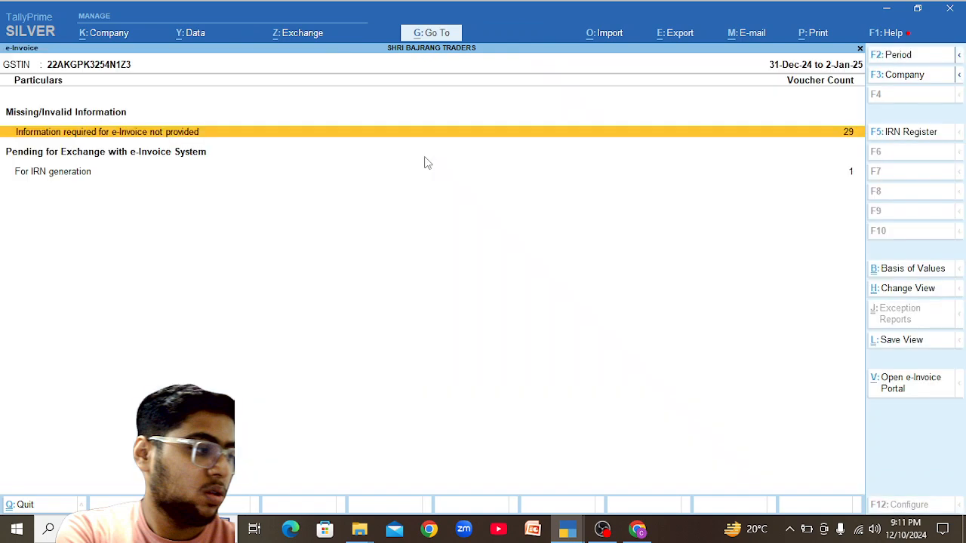
Set the e-Invoice period to 1-11-2024 through 30-11-2024, review 17 pending IRNs, and close.
key(F2)
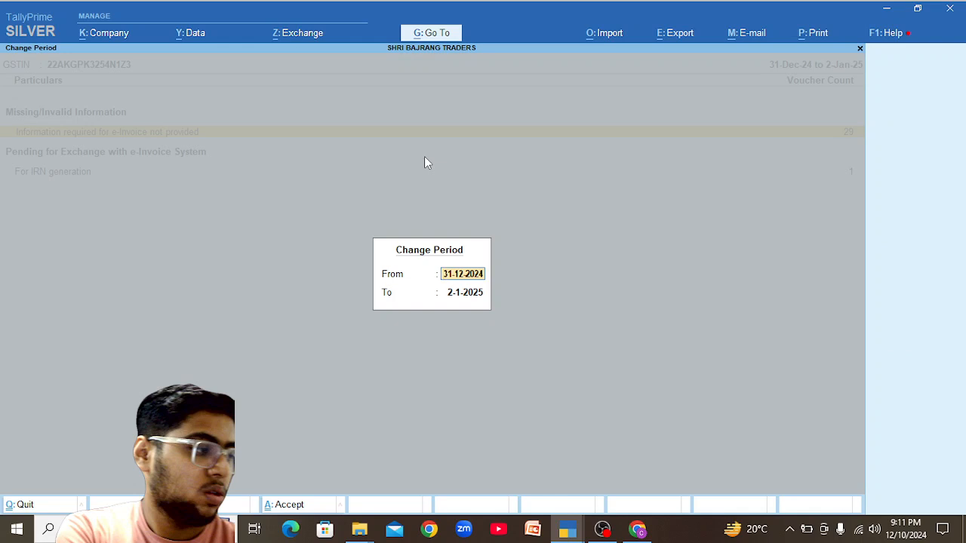
text(1-113)
key(BackSpace)
key(Return)
text(30-11)
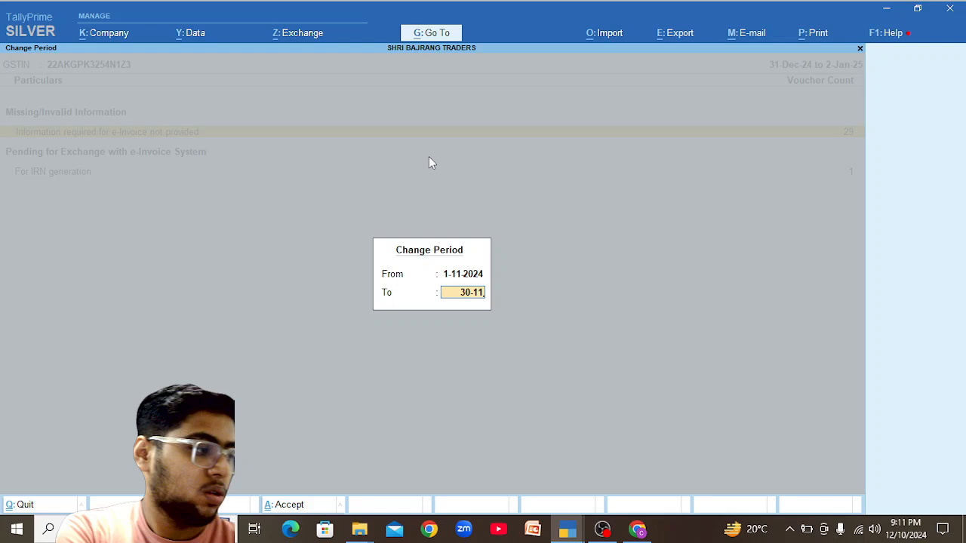
key(Return)
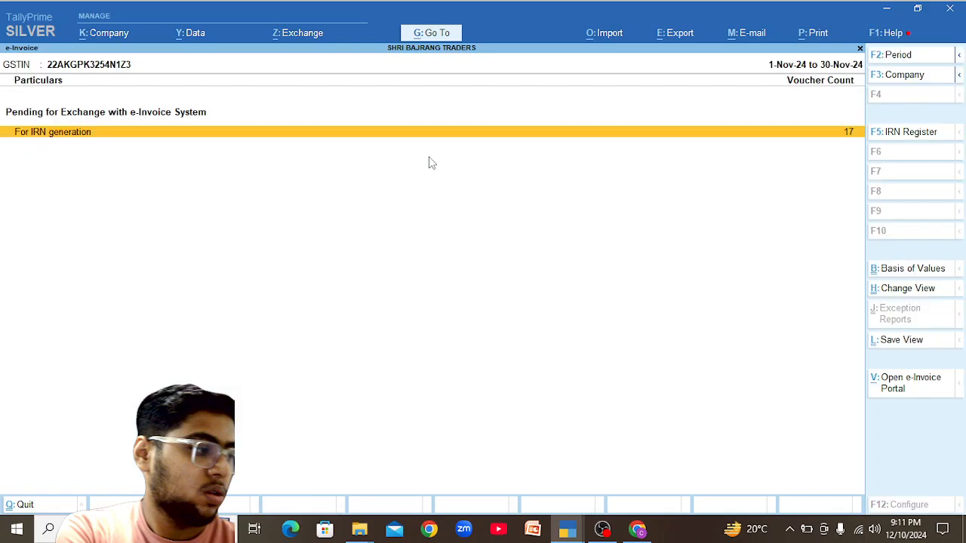
key(Escape)
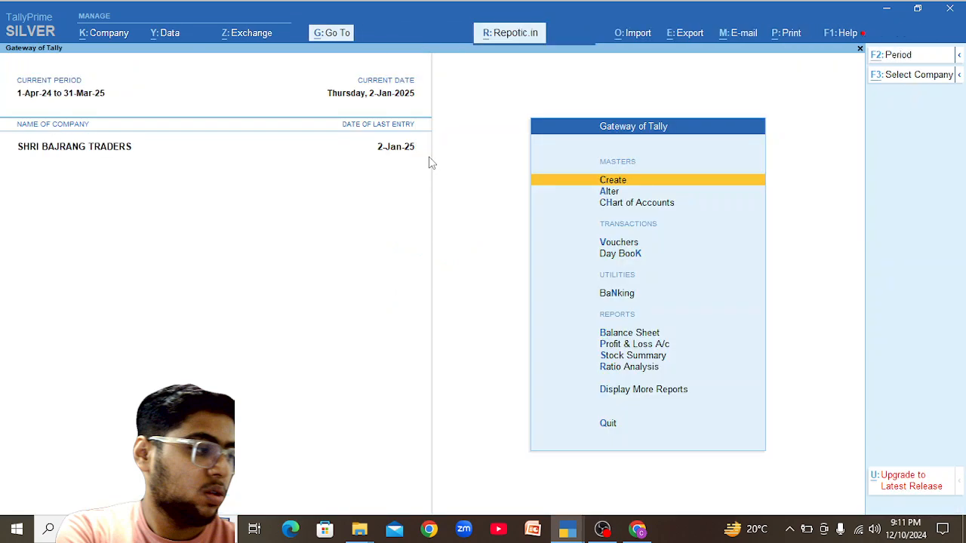
Open the e-Way Bill report for the period 1-11-2024 to 30-11-2024.
key(alt+g)
text(E Way)
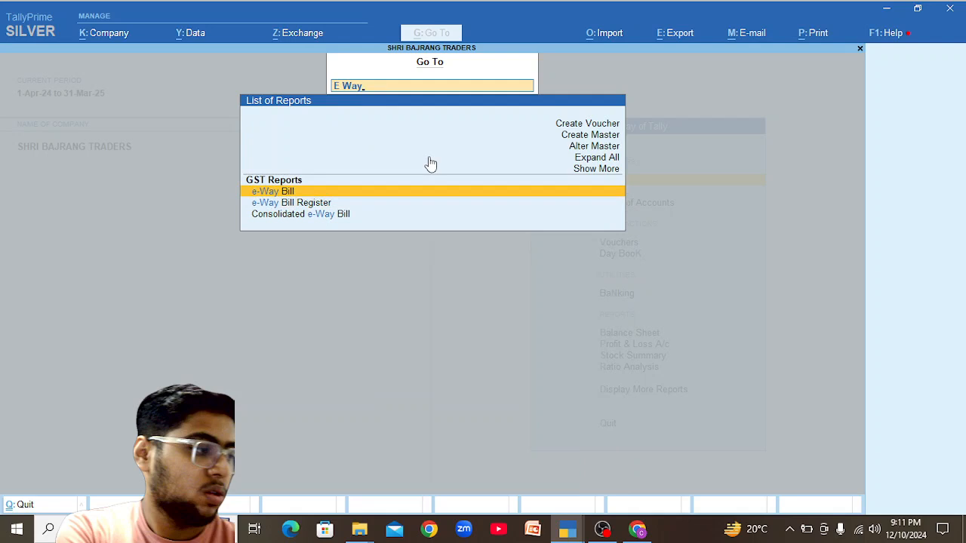
key(Return)
key(F2)
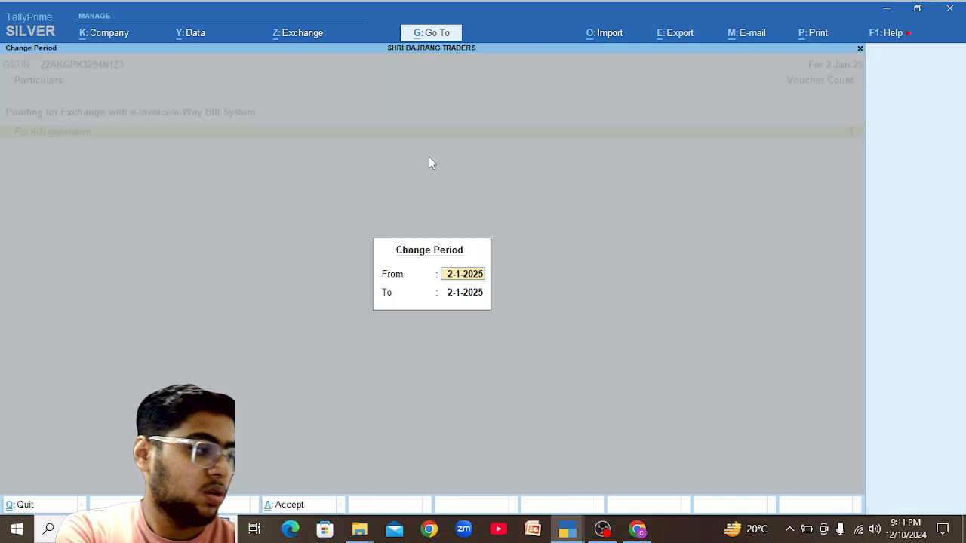
key(BackSpace)
text(1-11)
key(Return)
text(30-11)
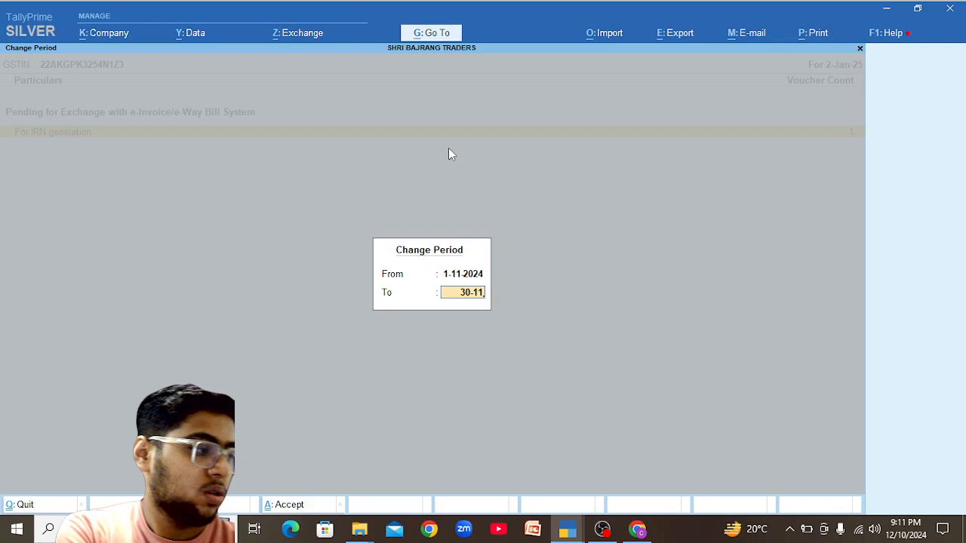
key(Return)
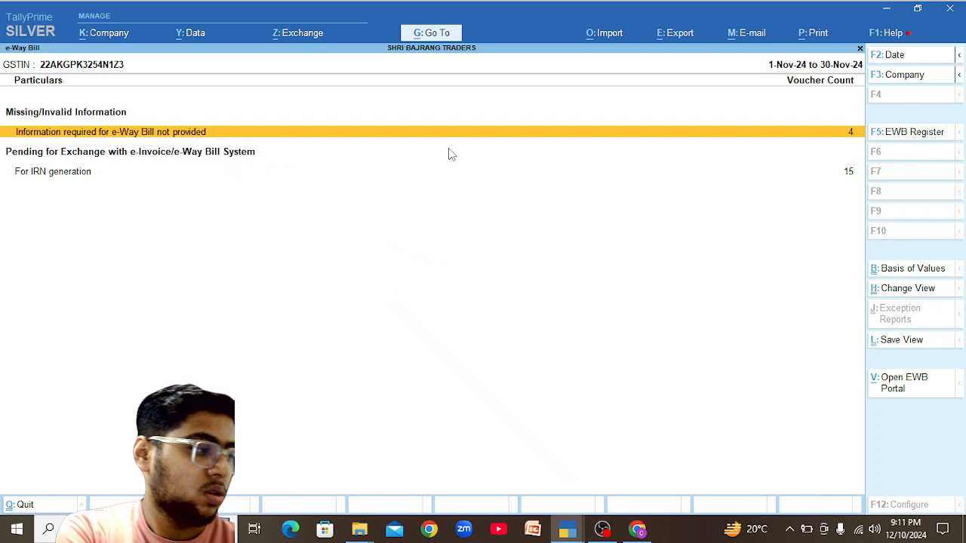
Glance at the vouchers pending IRN generation, then list the four vouchers missing e-Way Bill information.
key(Down)
key(Return)
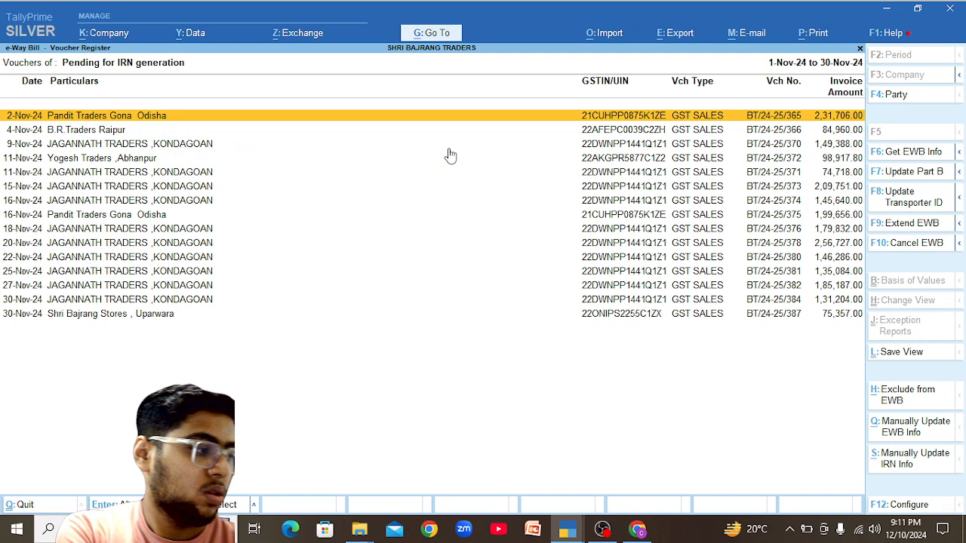
key(Escape)
key(Up)
key(Return)
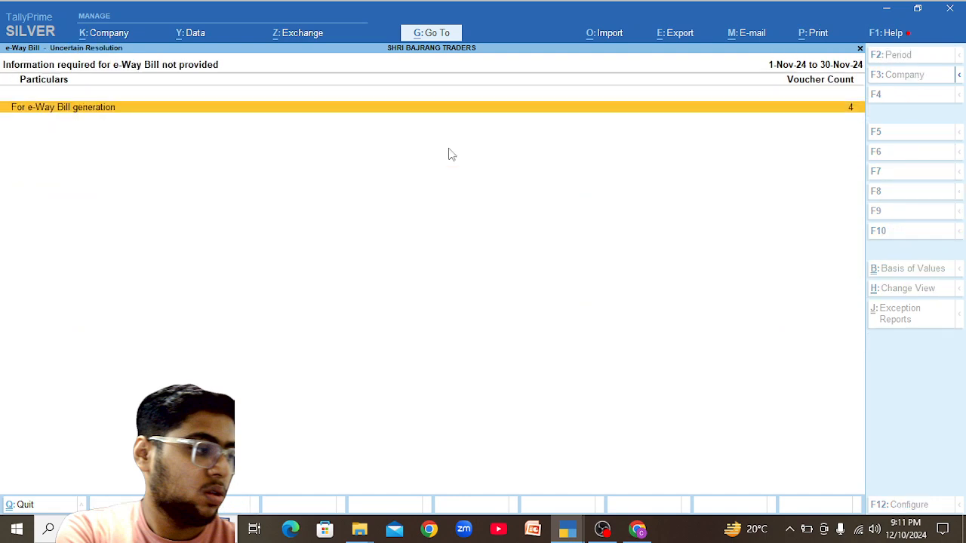
key(Return)
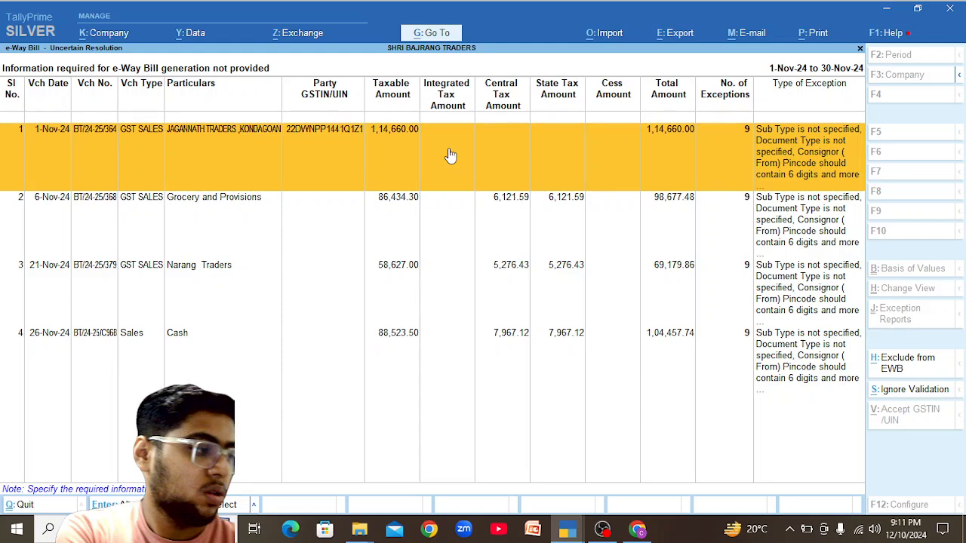
Open the Jagannath Traders exceptions and choose Supply as Sub Type and Bill of Supply as Document Type.
click(449, 154)
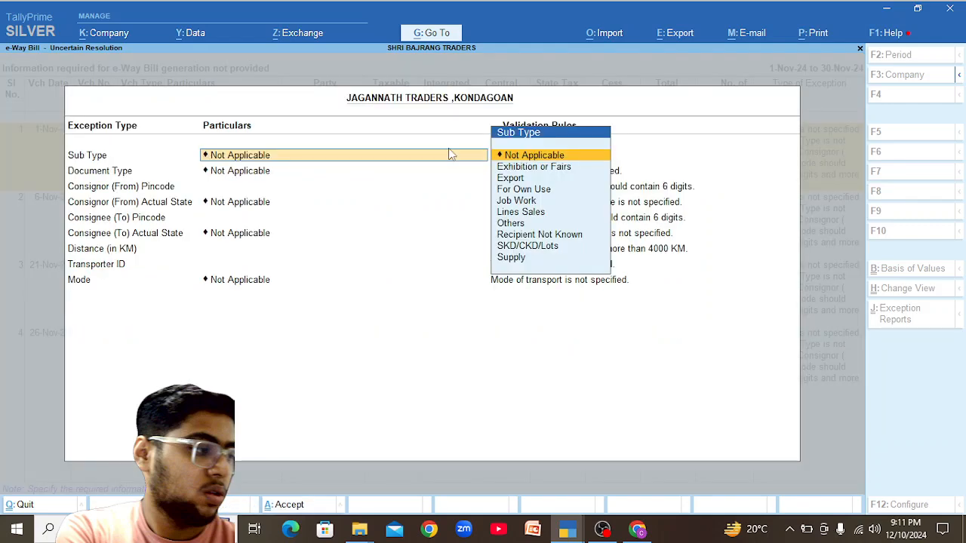
key(Down)
key(Down)
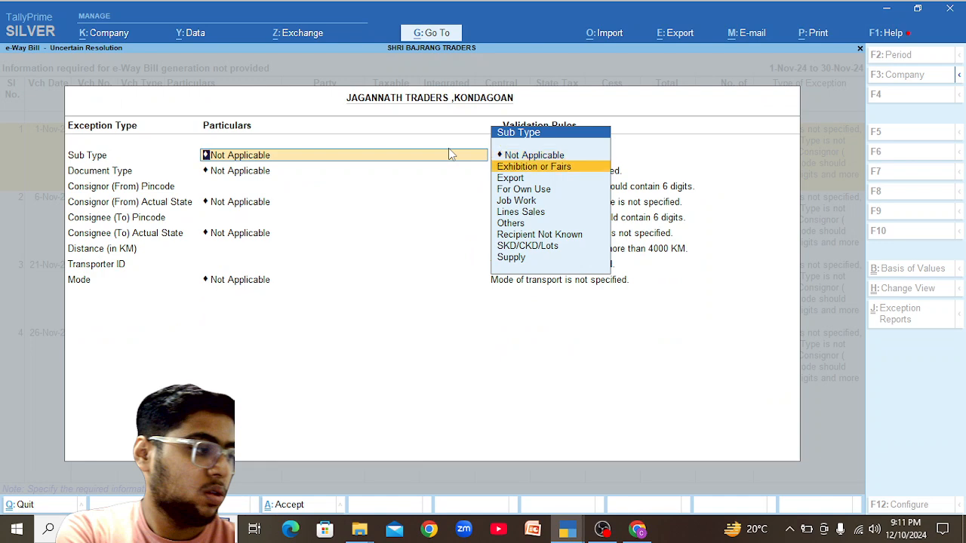
key(Down)
key(Down)
key(Down)
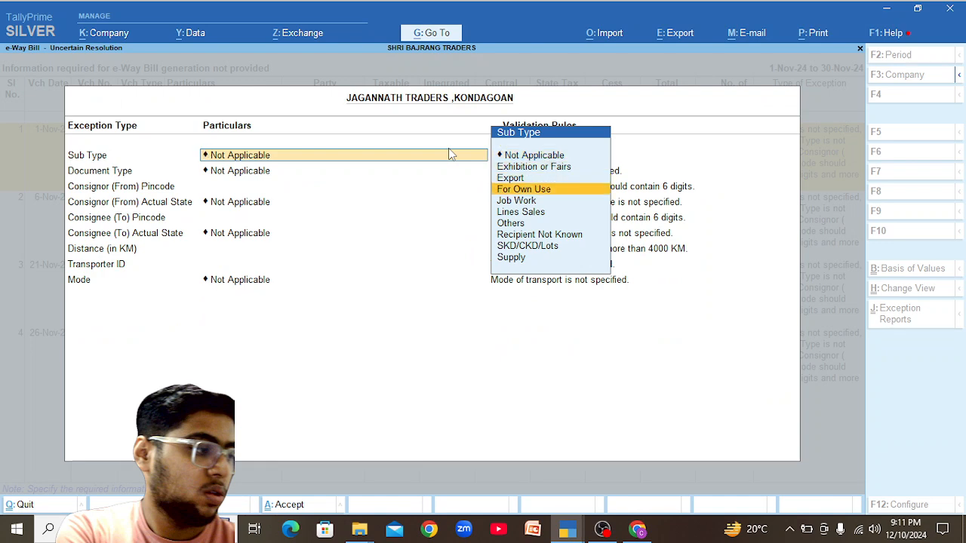
key(Down)
key(Down)
key(Down)
key(Down)
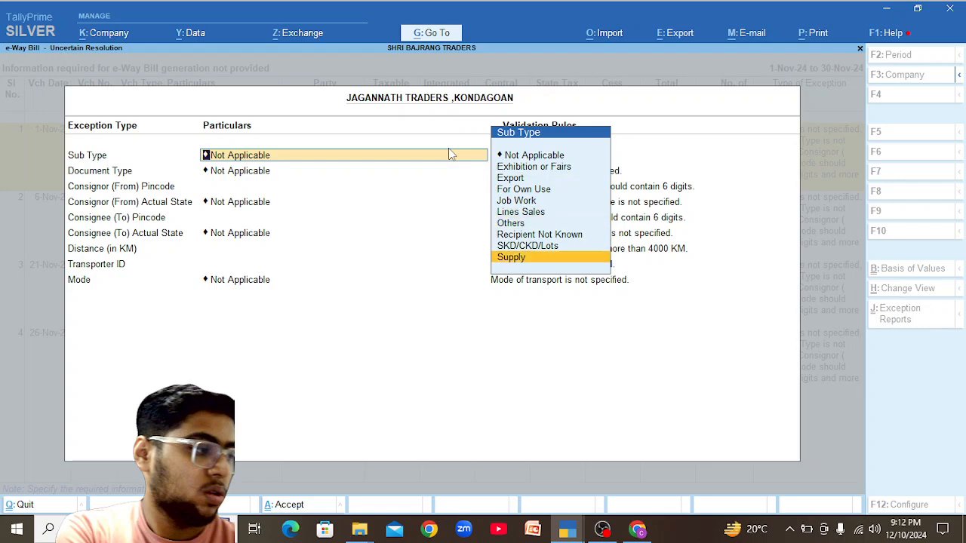
key(Return)
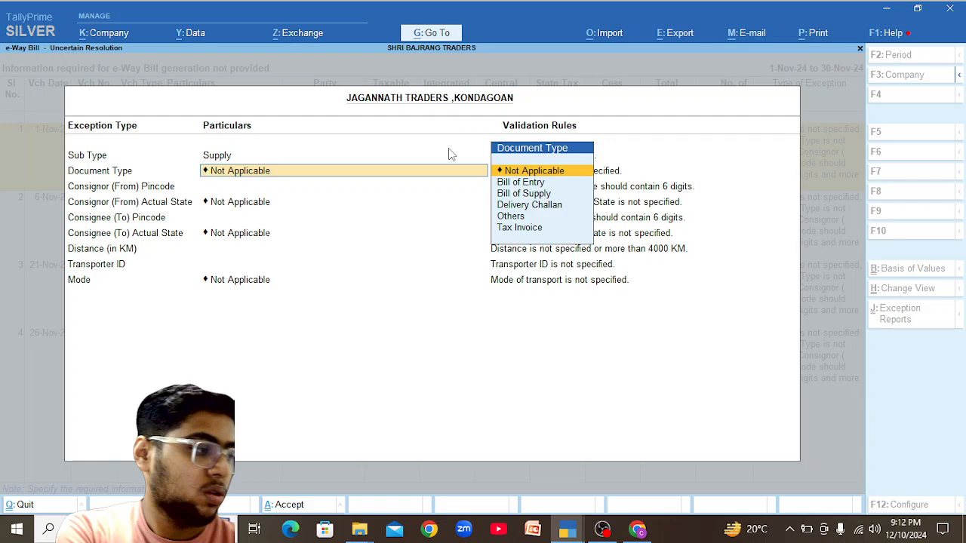
key(Down)
key(Down)
key(Return)
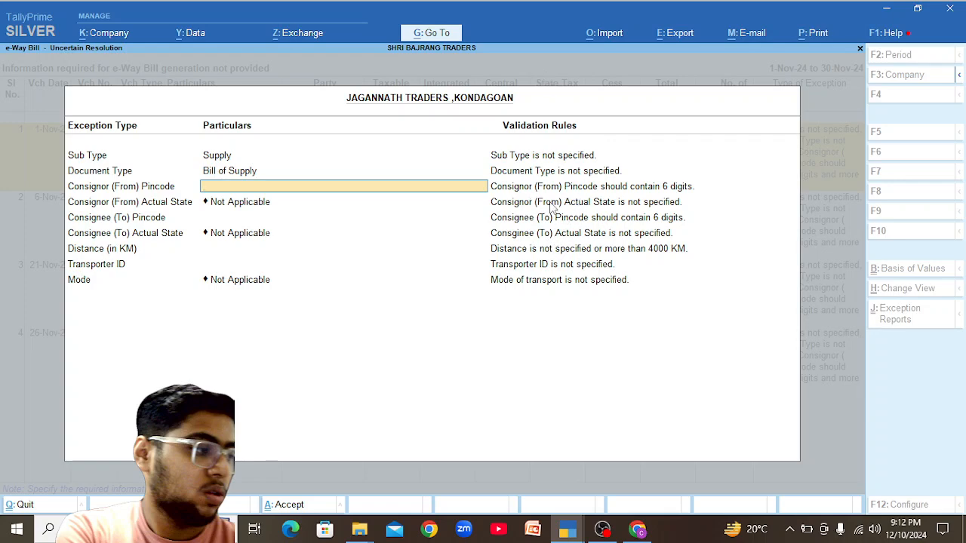
Search Google for 'dumartarai raipur pin code'.
key(alt+Tab)
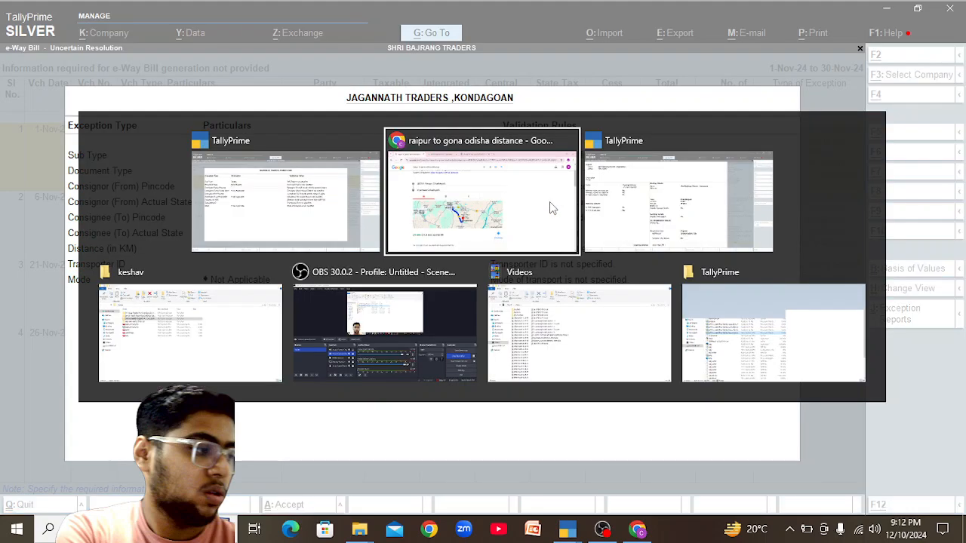
drag(358, 77, 104, 87)
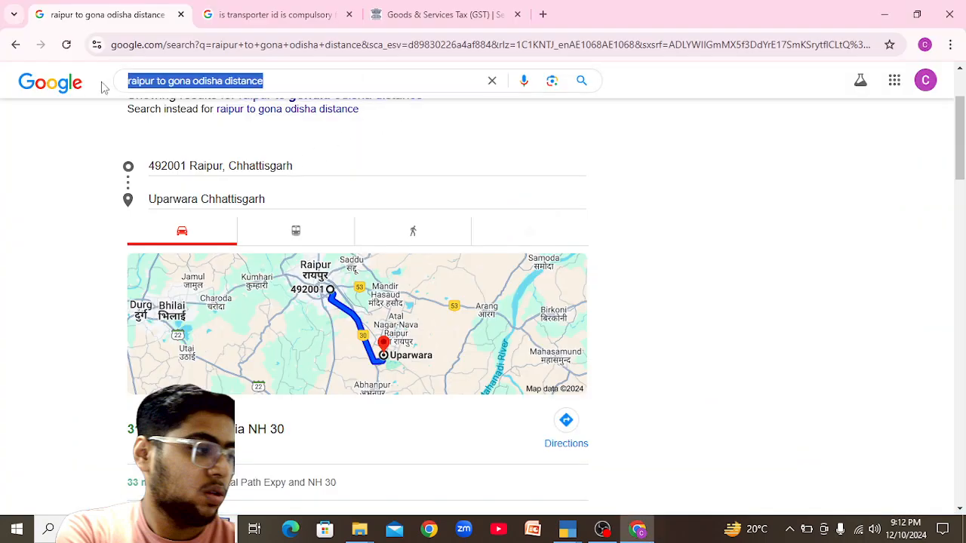
text(dumar)
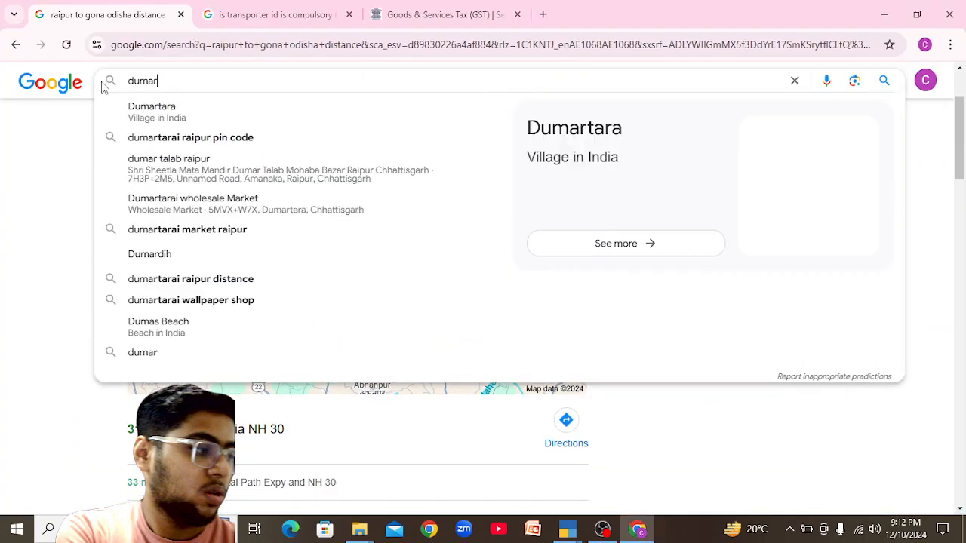
text(tarai              )
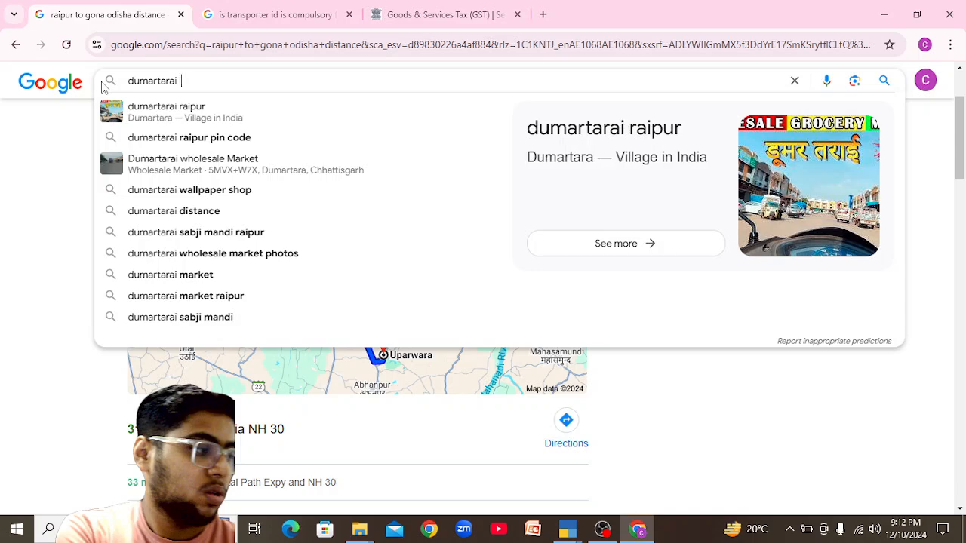
text(pin code)
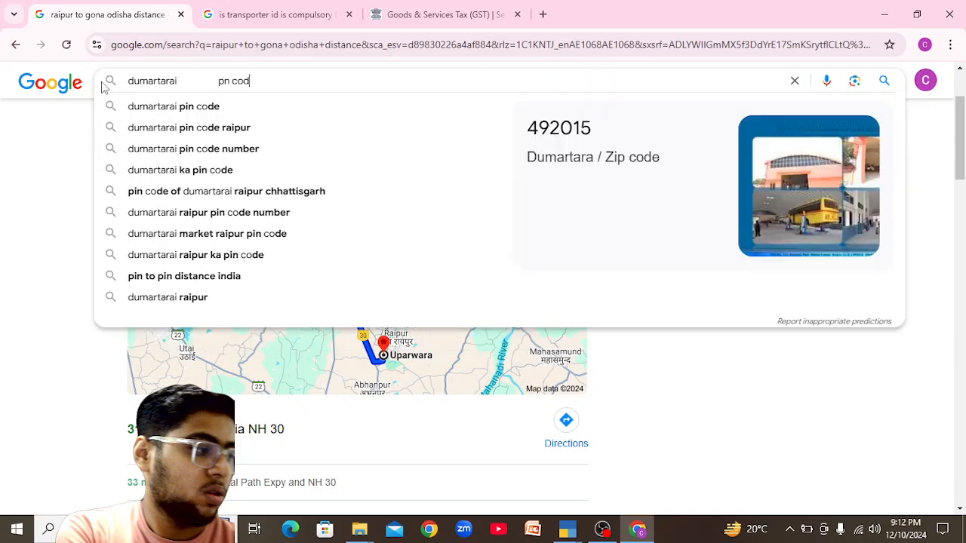
key(Return)
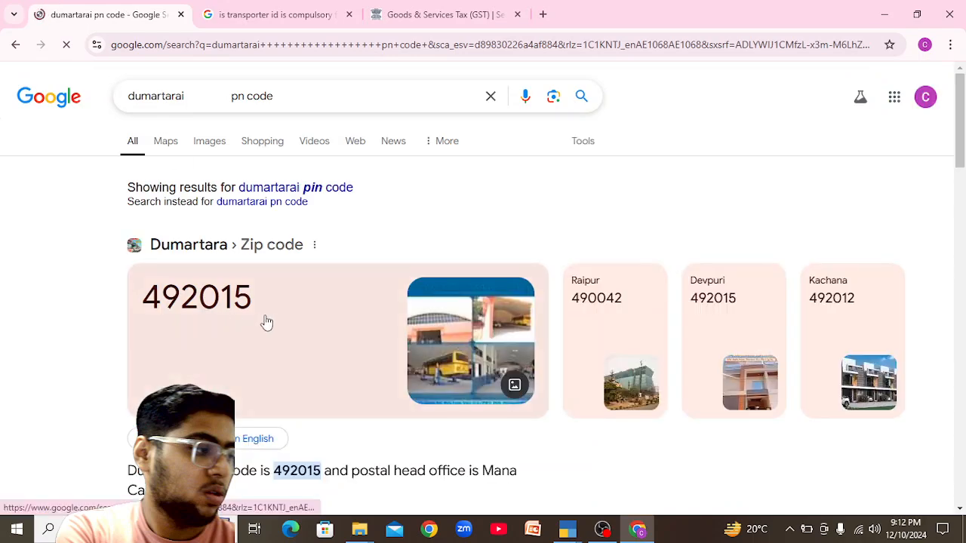
drag(273, 96, 187, 89)
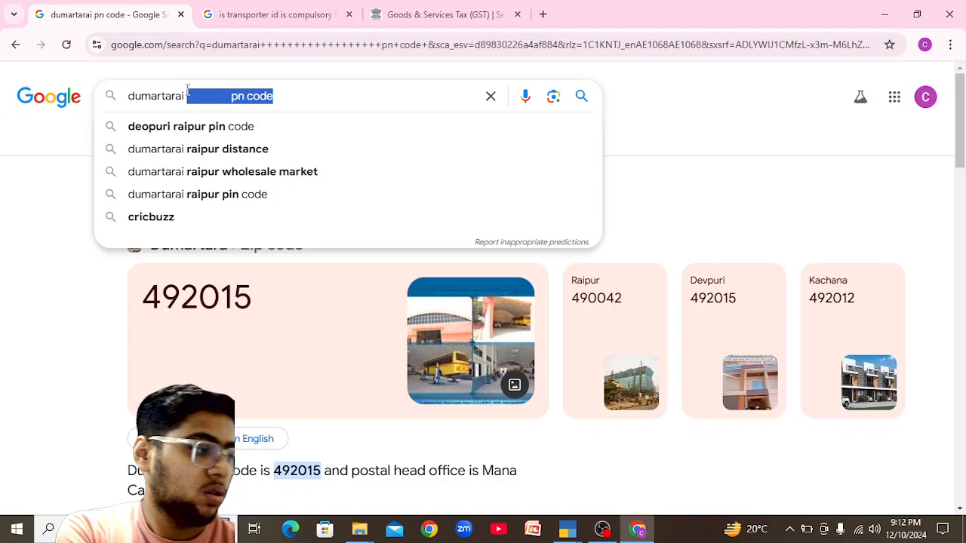
text(raipur )
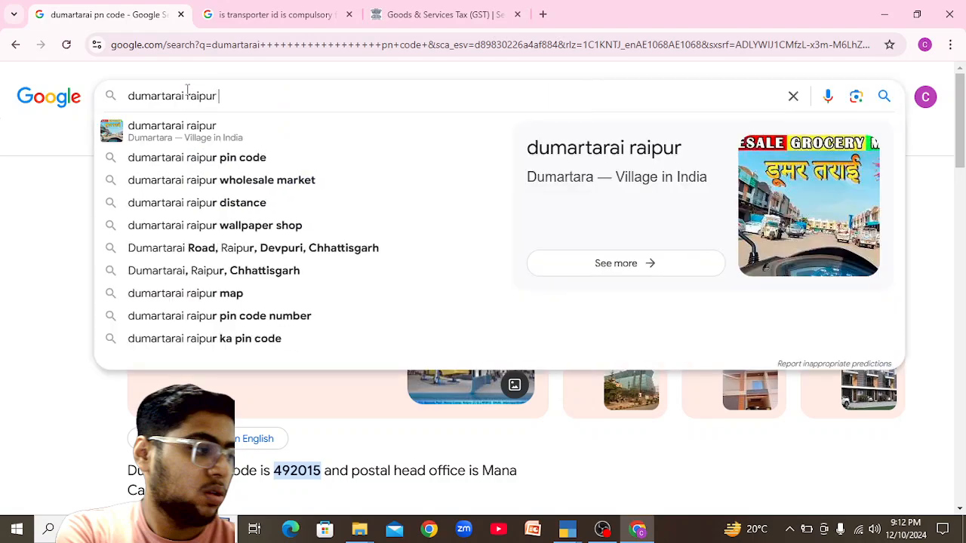
text(pin cod)
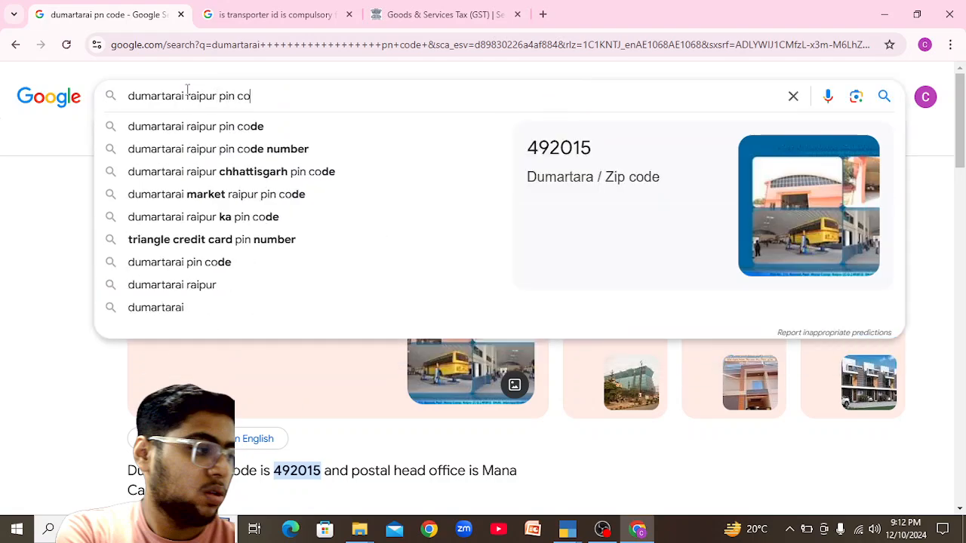
text(e)
key(Return)
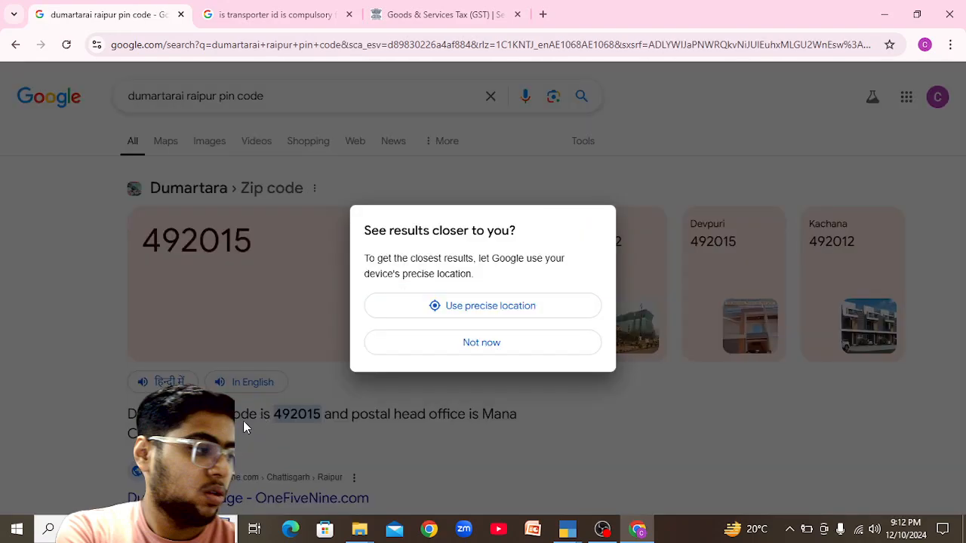
Decline the location request and review the results showing pin code 492015.
click(508, 348)
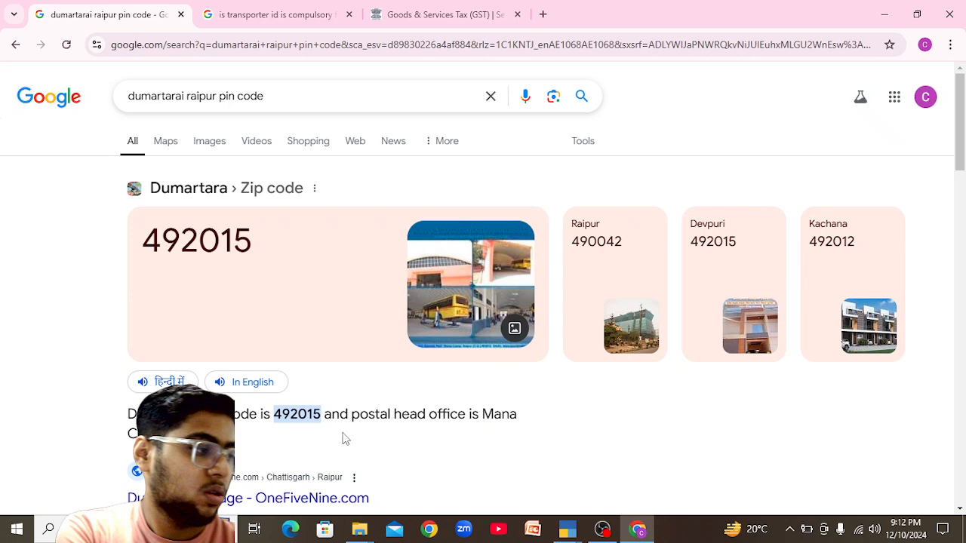
scroll(961, 172, down, 1)
drag(960, 172, 960, 214)
click(478, 338)
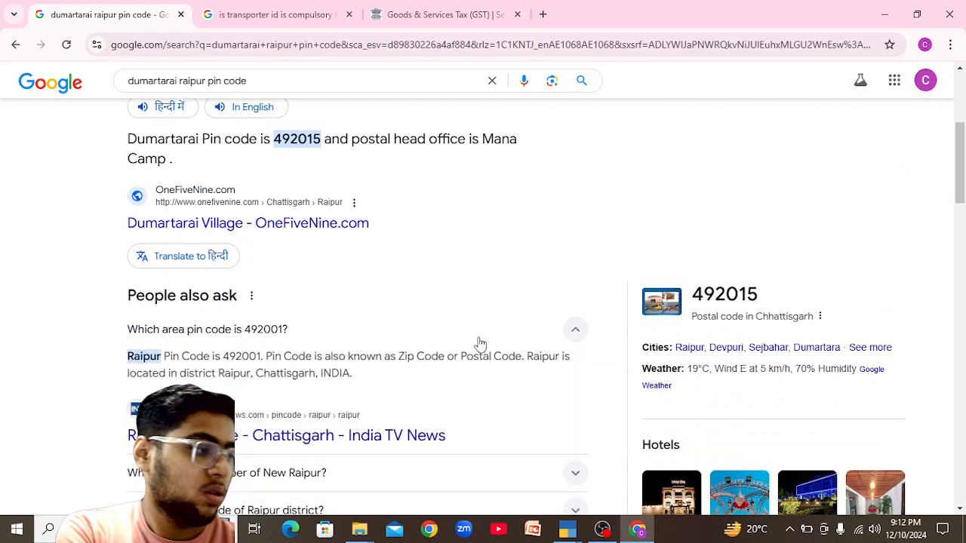
click(480, 344)
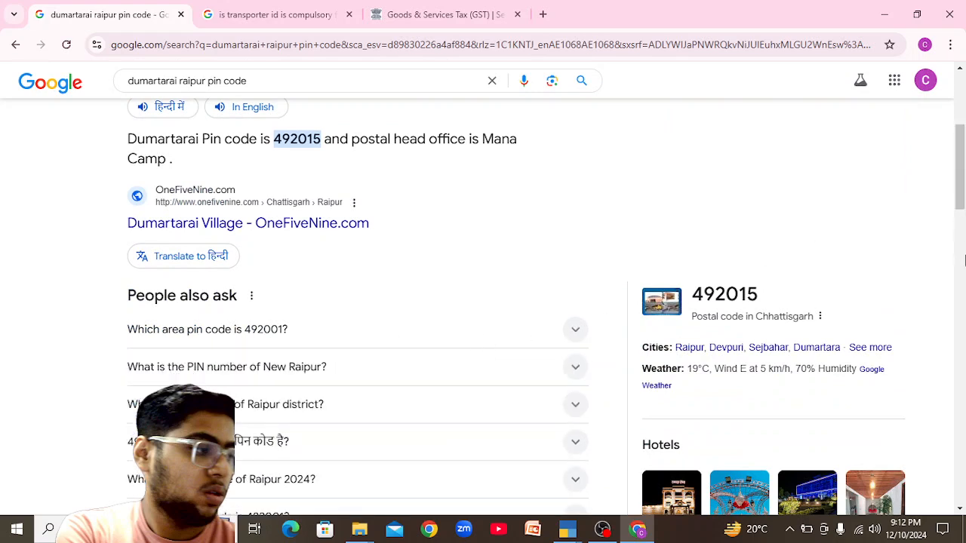
drag(960, 200, 960, 191)
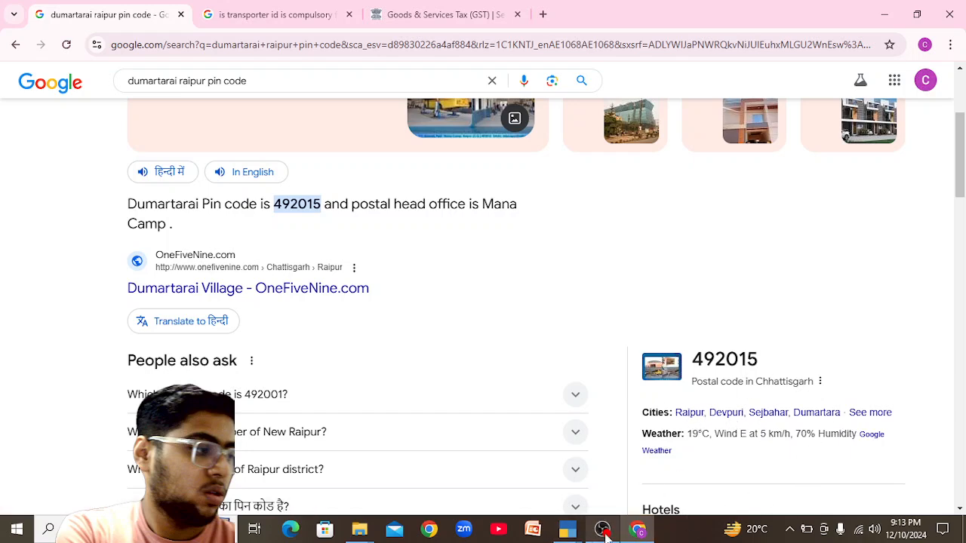
Enter consignor pincode 492015 and choose Chhattisgarh as the consignor state for Jagannath Traders.
mouse_move(568, 531)
click(532, 491)
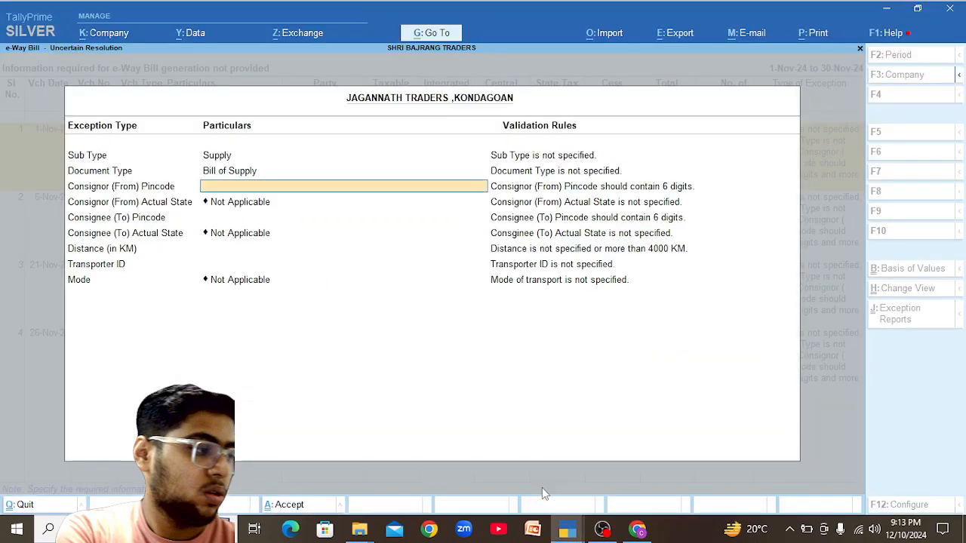
text(492015)
key(Return)
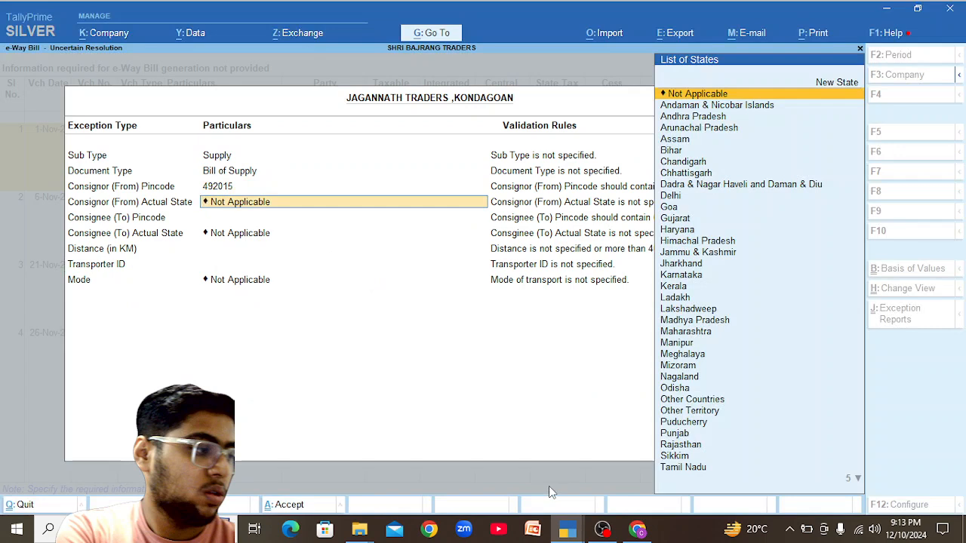
key(Down)
key(Down)
key(Down)
key(Down)
key(Down)
key(Down)
key(Down)
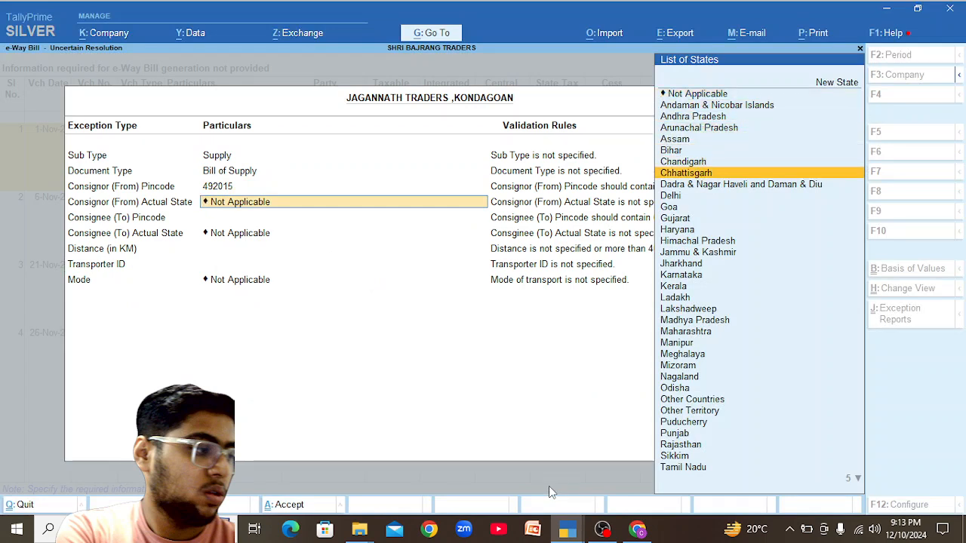
key(Return)
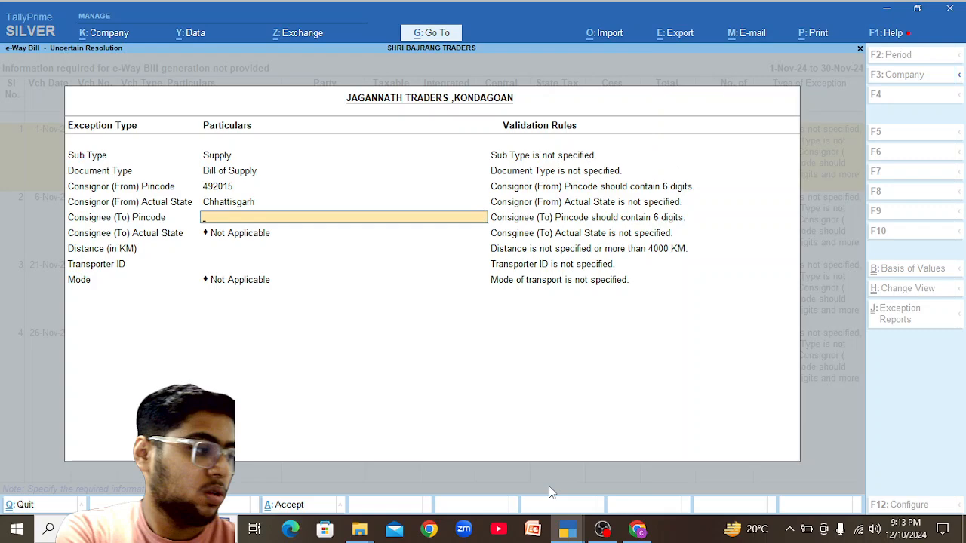
Search Google for 'kondagaon pin code' and type 494226 as the consignee pincode.
key(alt+Tab)
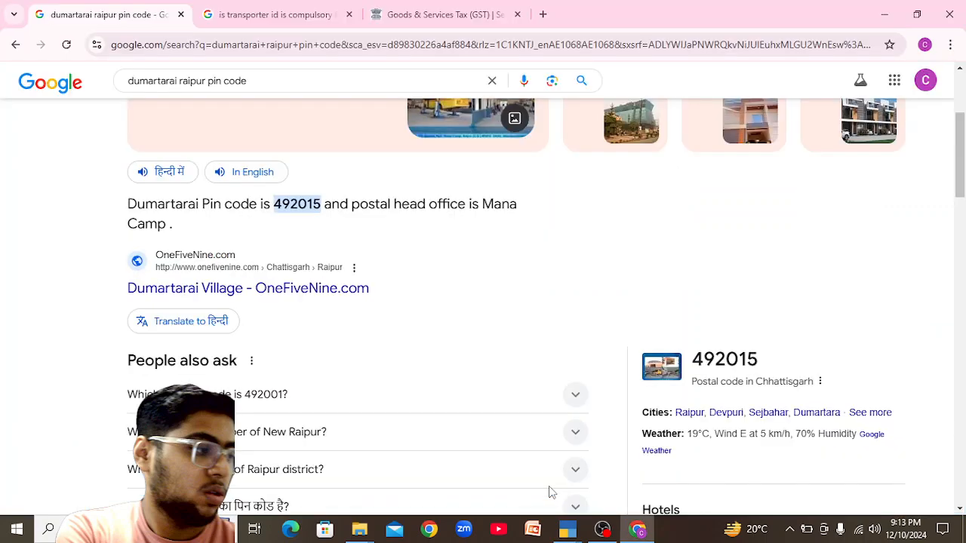
scroll(963, 136, up, 3)
drag(283, 95, 109, 94)
text(k)
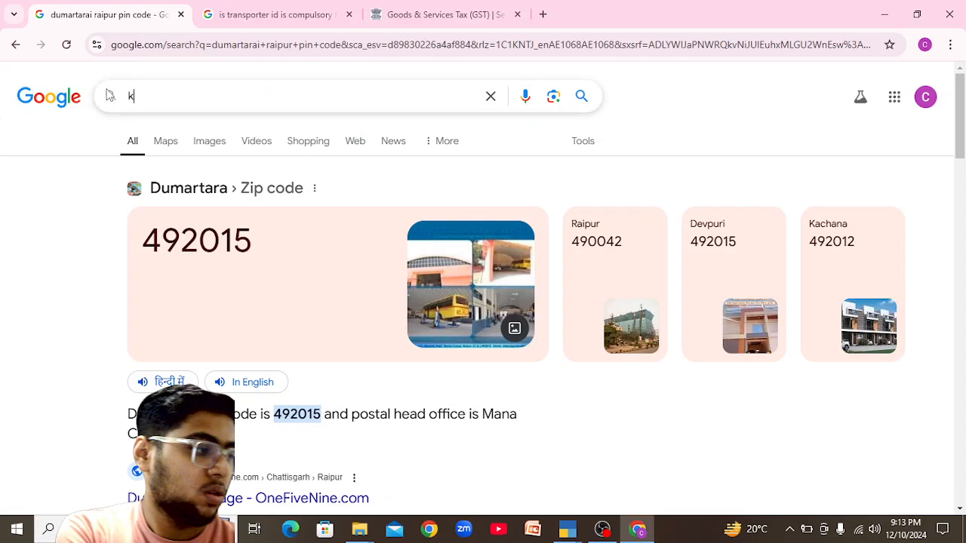
text(ondagaon)
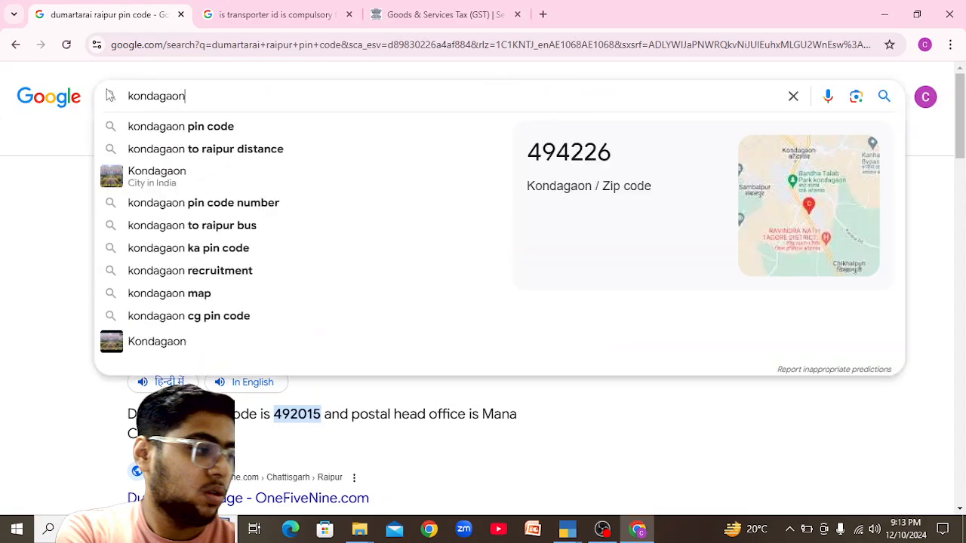
key(Down)
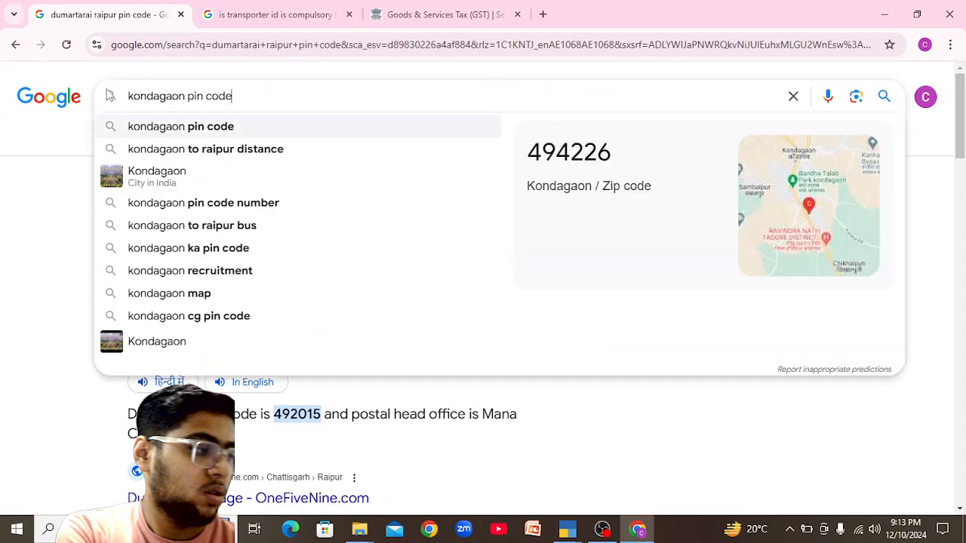
key(Return)
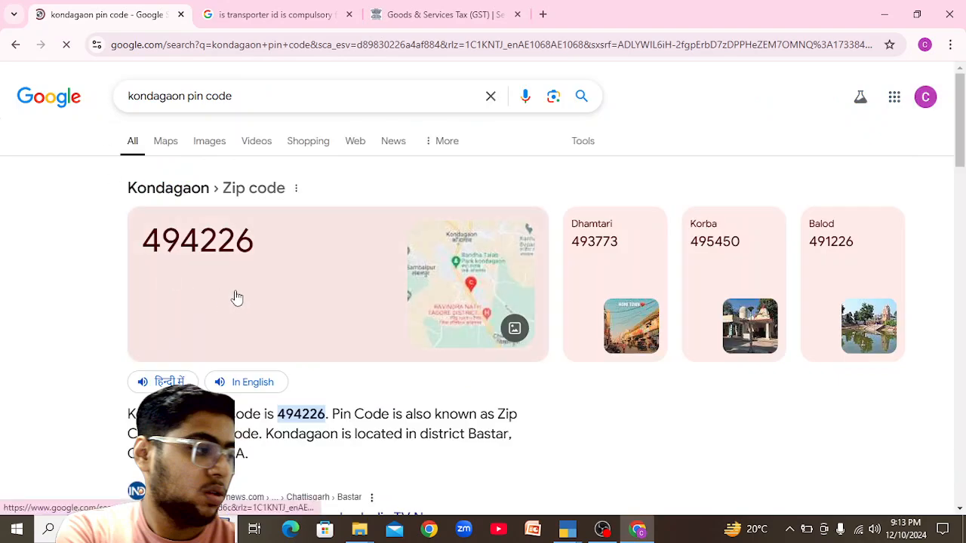
key(alt+Tab)
text(494226)
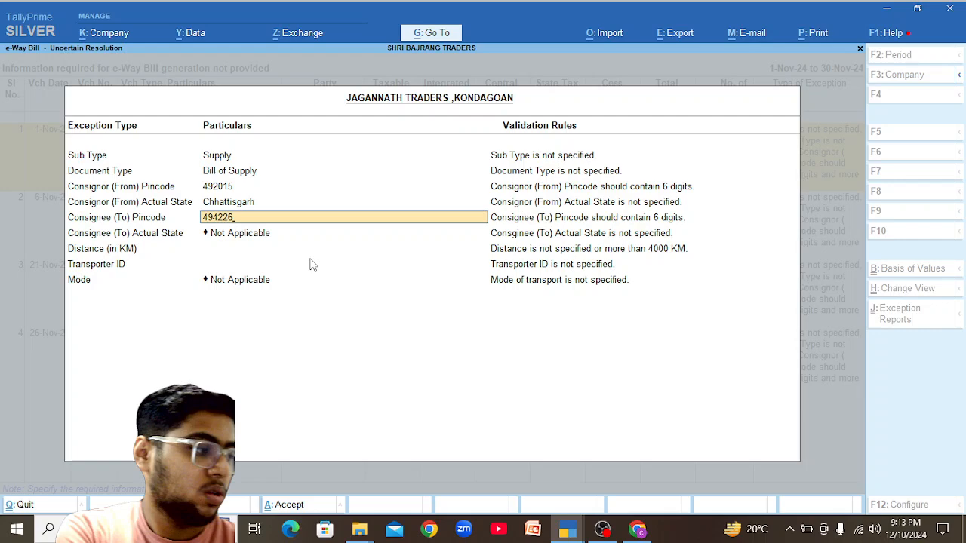
Confirm pincode 494226, set consignee state Chhattisgarh, 215 km and 1 - Road, then accept.
key(Return)
key(Down)
key(Down)
key(Down)
key(Down)
key(Down)
key(Down)
key(Down)
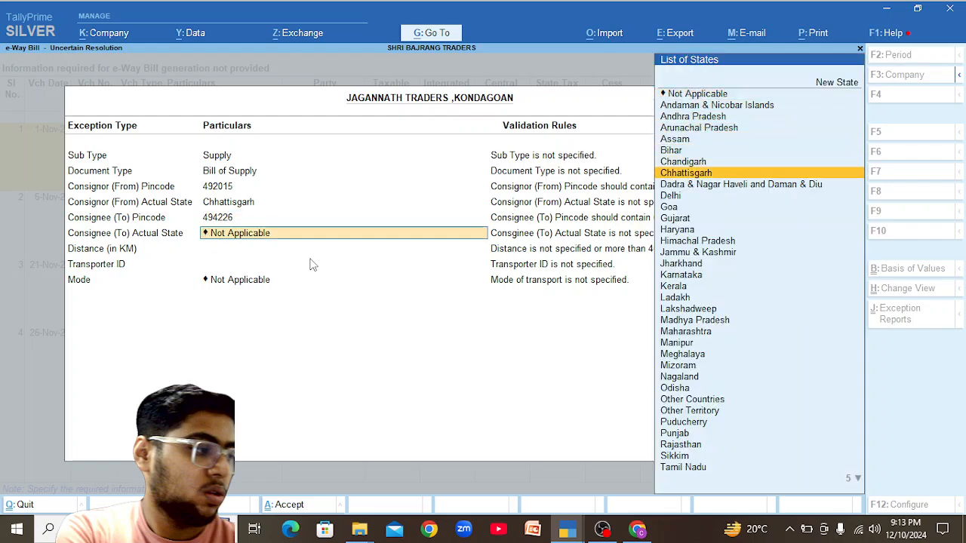
key(Return)
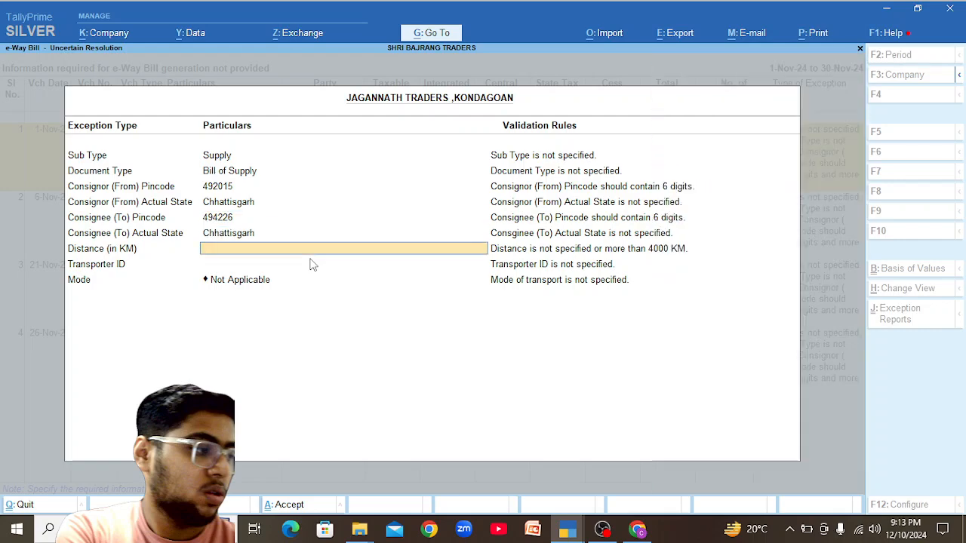
text(215)
key(Return)
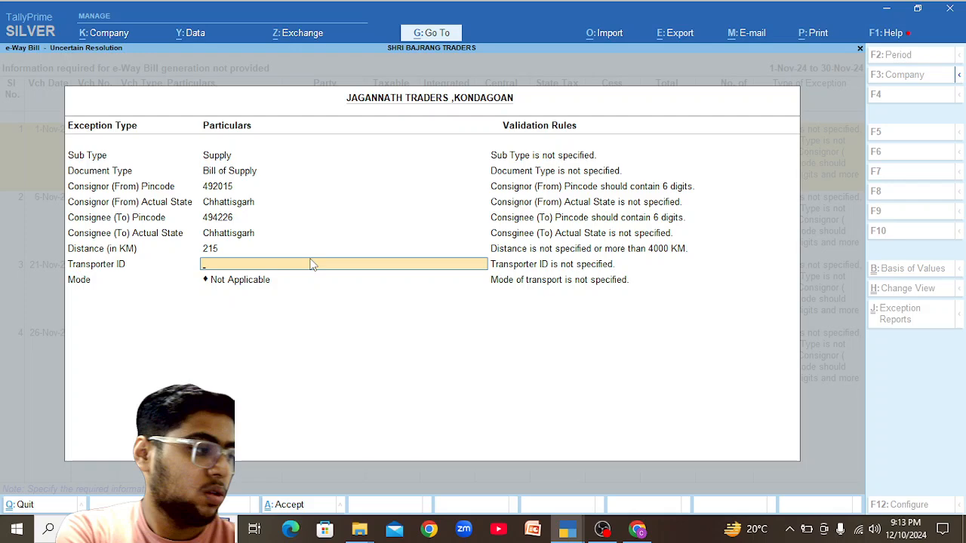
key(Return)
key(Down)
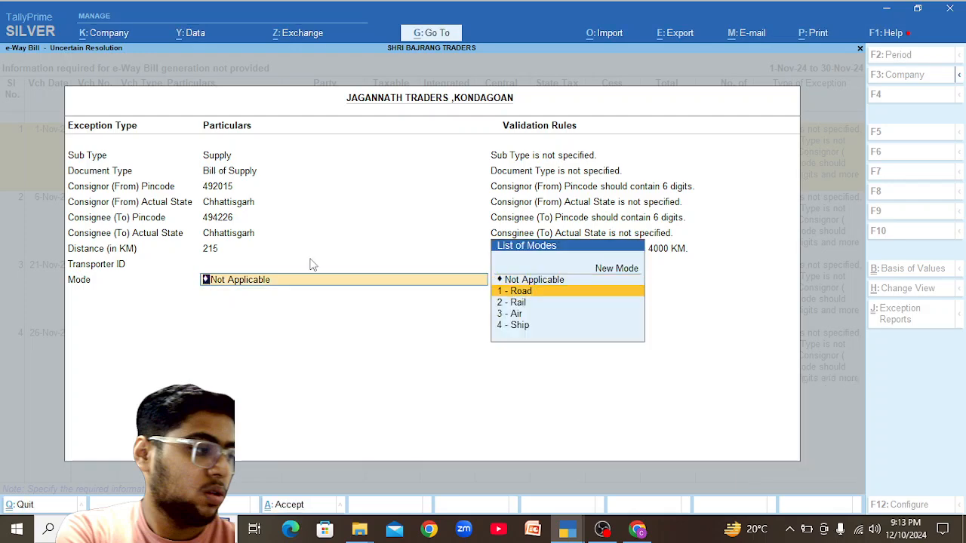
key(Return)
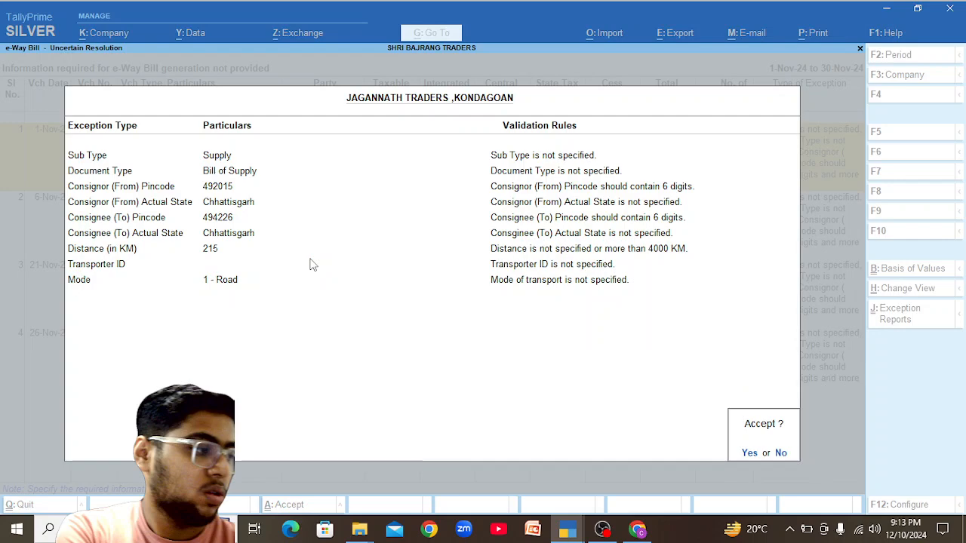
key(Return)
key(Return)
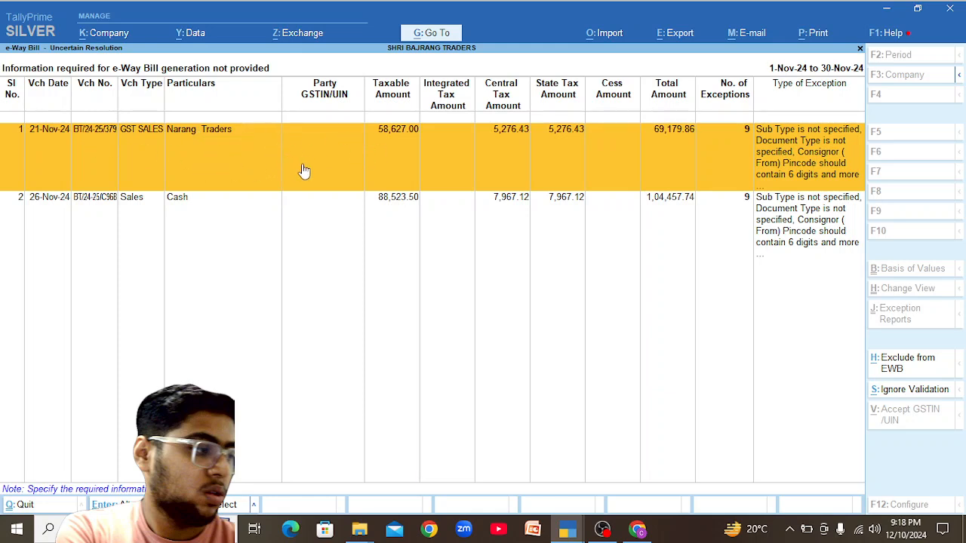
Pick the Narang ledger, open its 21-Nov-24 sales voucher, and open Narang Traders for alteration.
key(Escape)
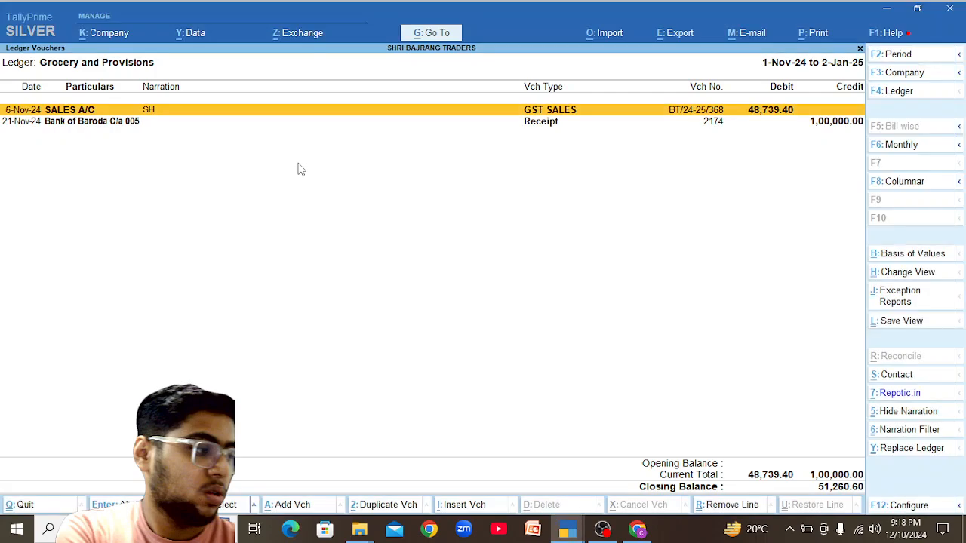
key(Escape)
text(Na)
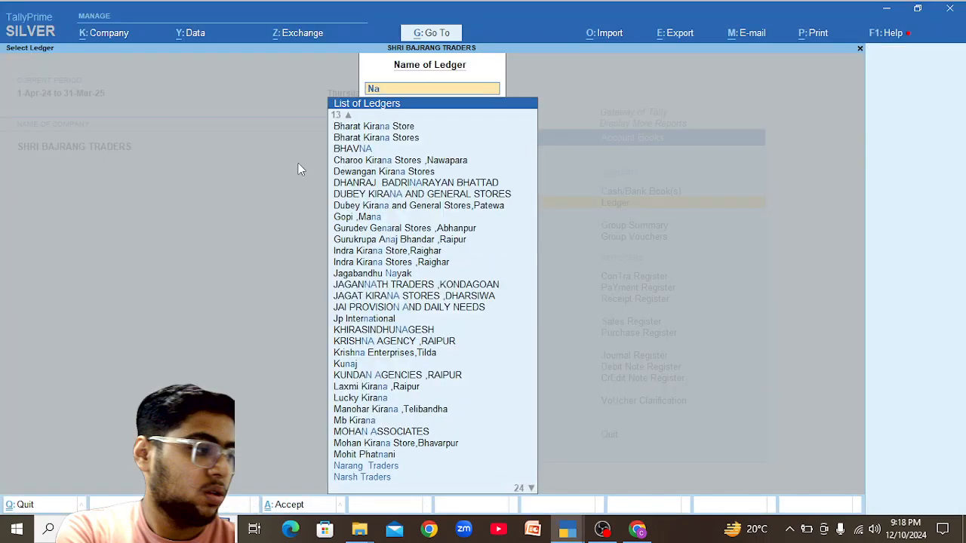
text(rang)
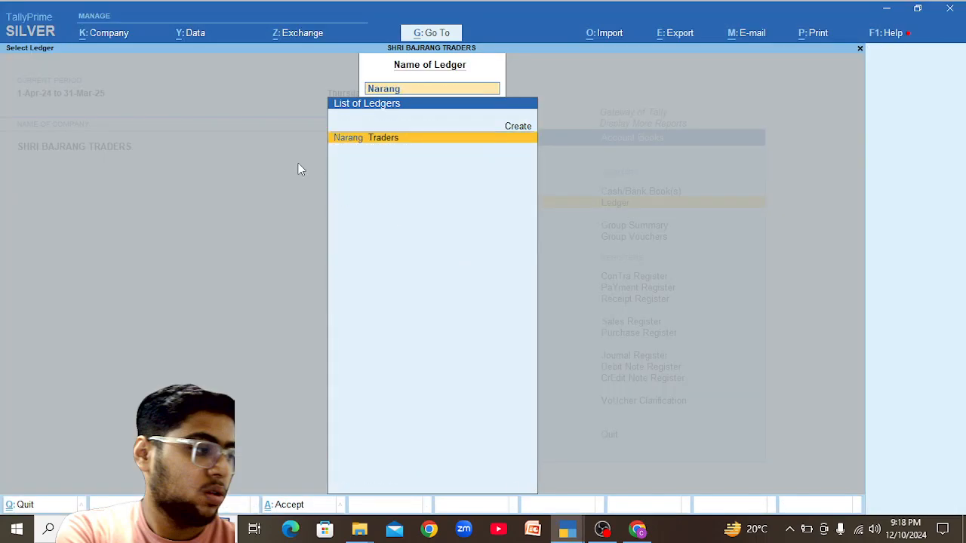
key(Return)
key(Return)
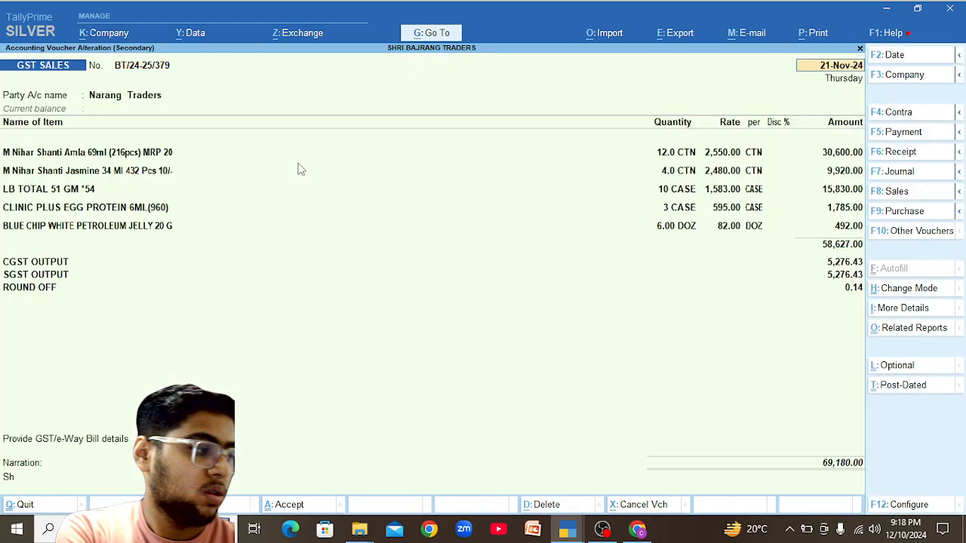
key(ctrl+Return)
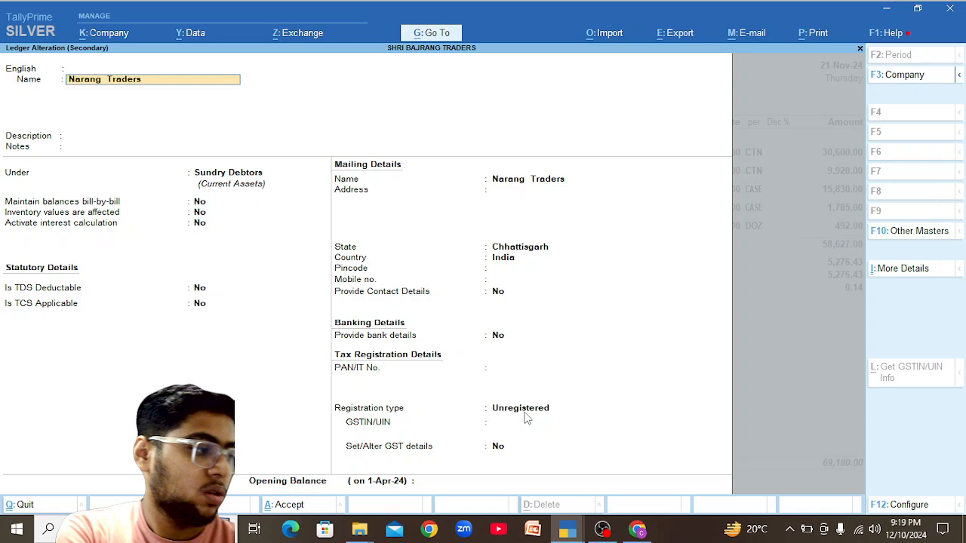
Quit the Narang Traders ledger alteration unsaved, returning to sales voucher BT/24-25/379.
key(BackSpace)
key(Escape)
key(y)
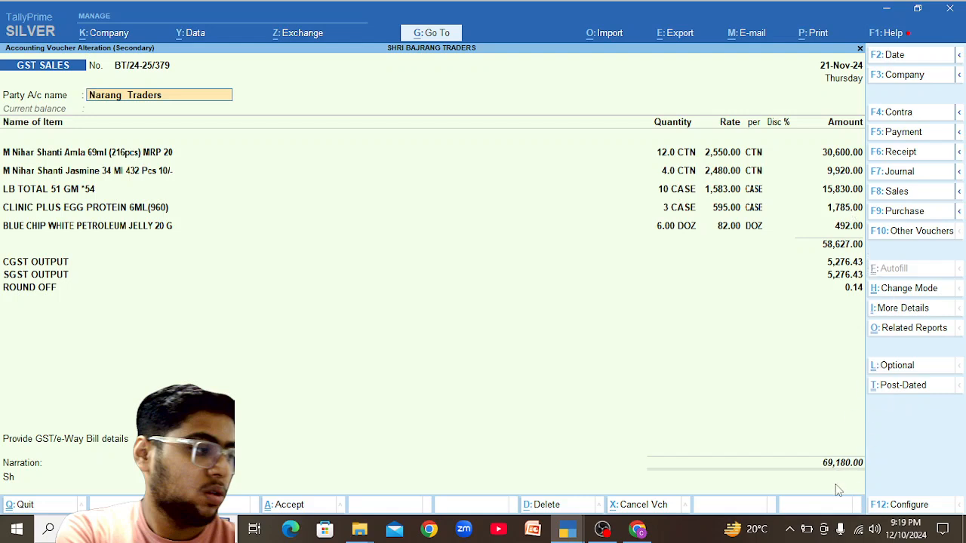
Delete the LB TOTAL 51 GM and BLUE CHIP lines and save the invoice at 49,920.04.
click(52, 191)
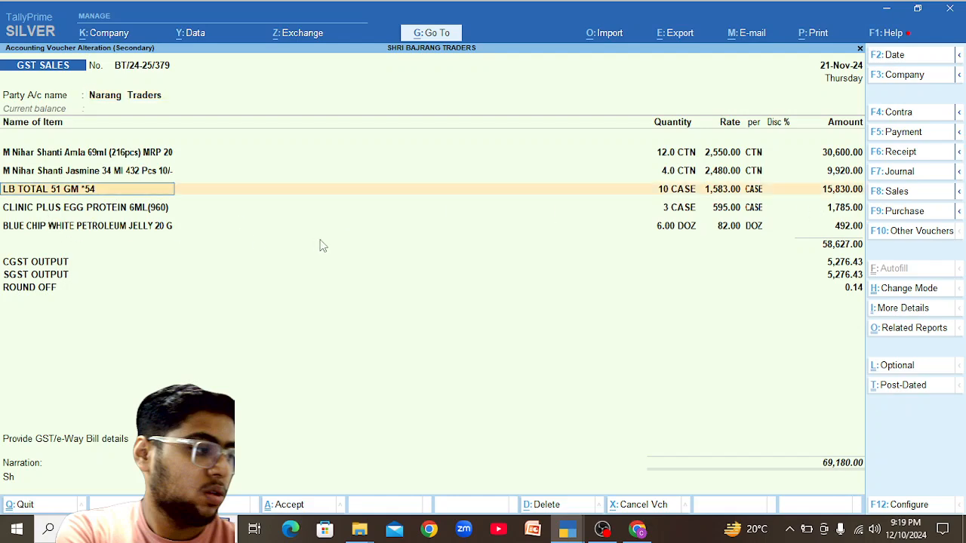
text(End)
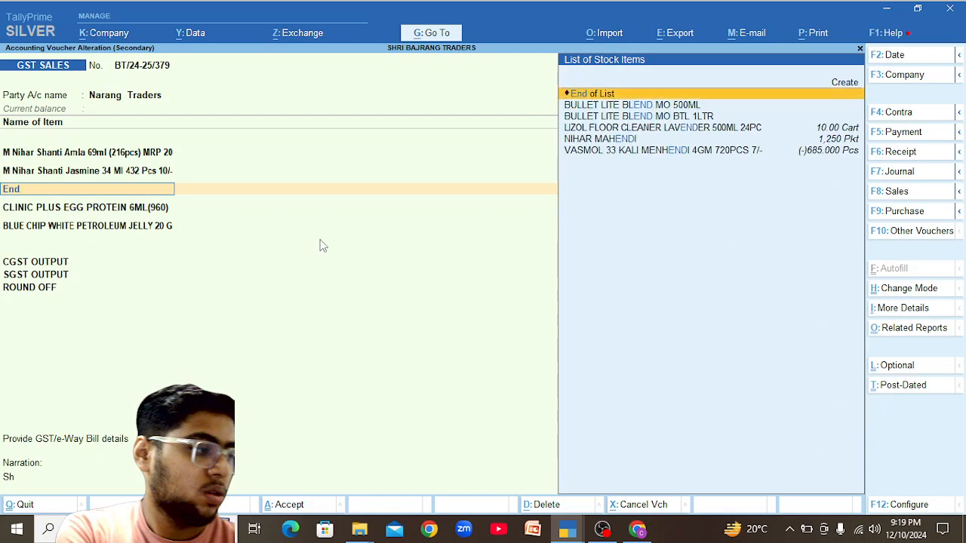
key(Return)
key(Return)
key(Return)
key(Return)
key(Return)
key(Return)
key(Return)
key(Return)
key(Return)
key(Return)
key(Return)
key(Return)
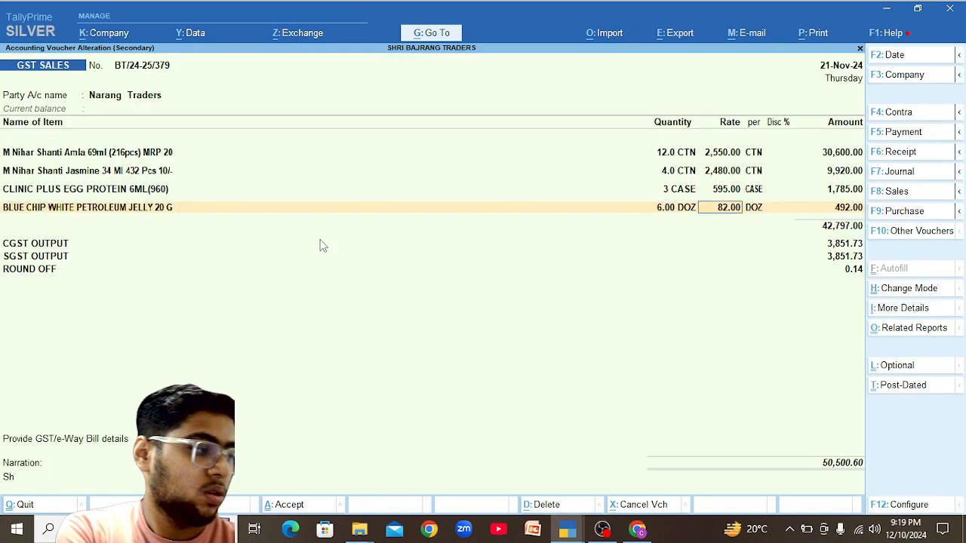
key(Return)
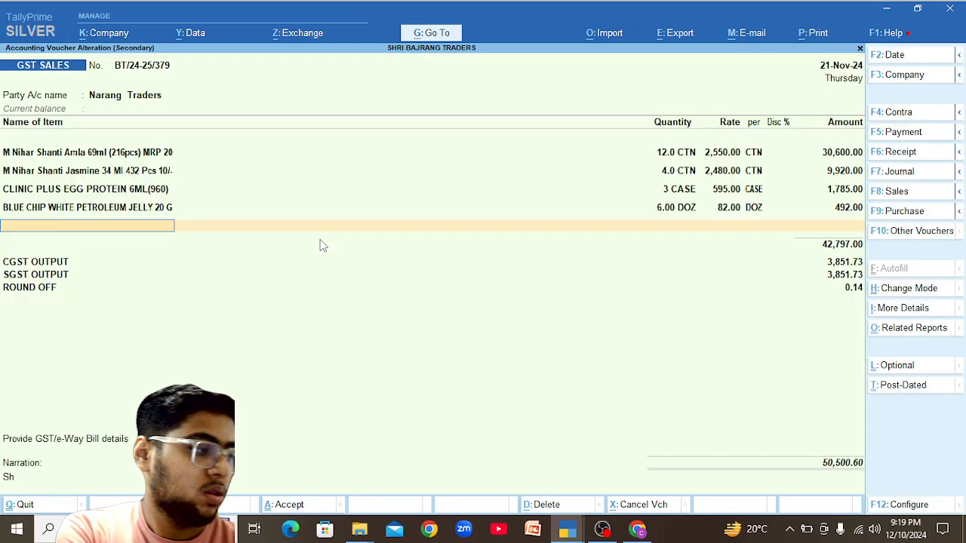
key(Return)
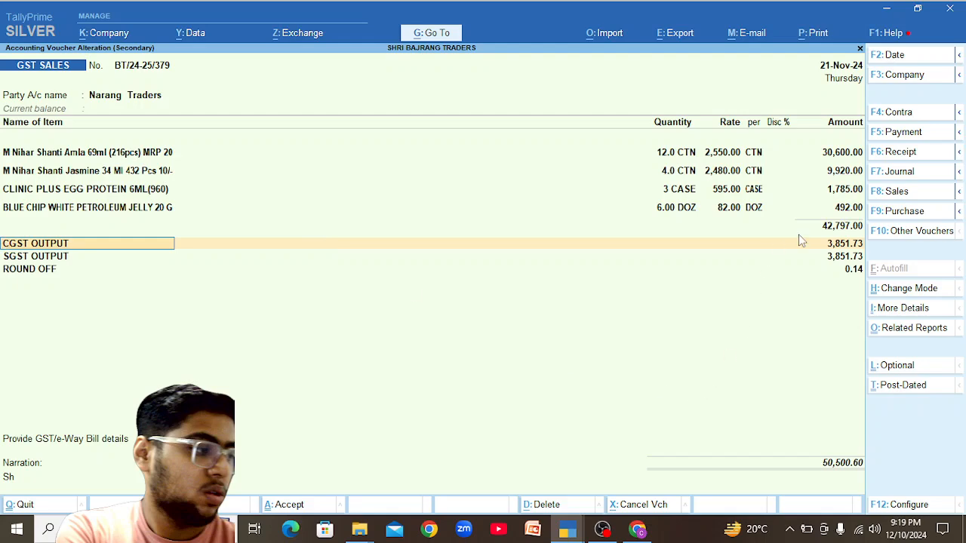
click(38, 210)
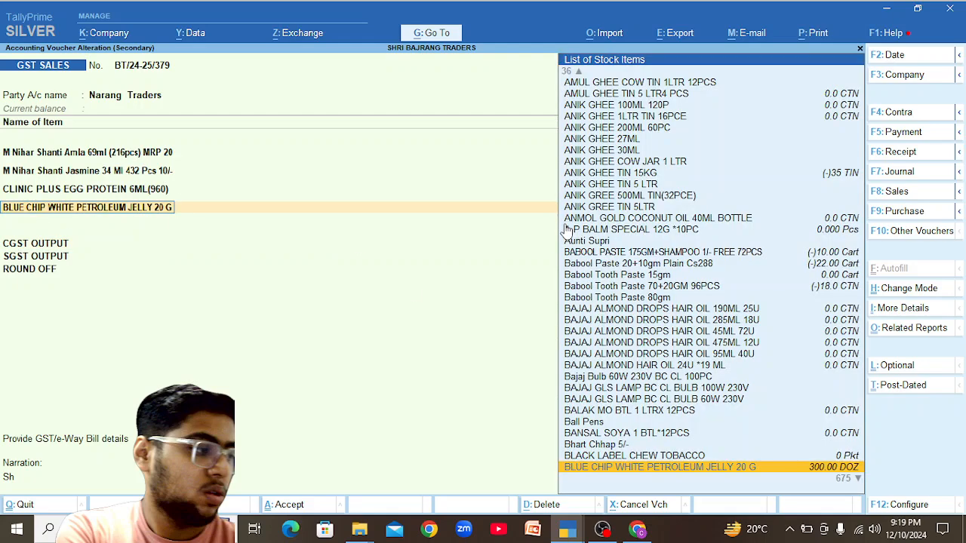
text(End)
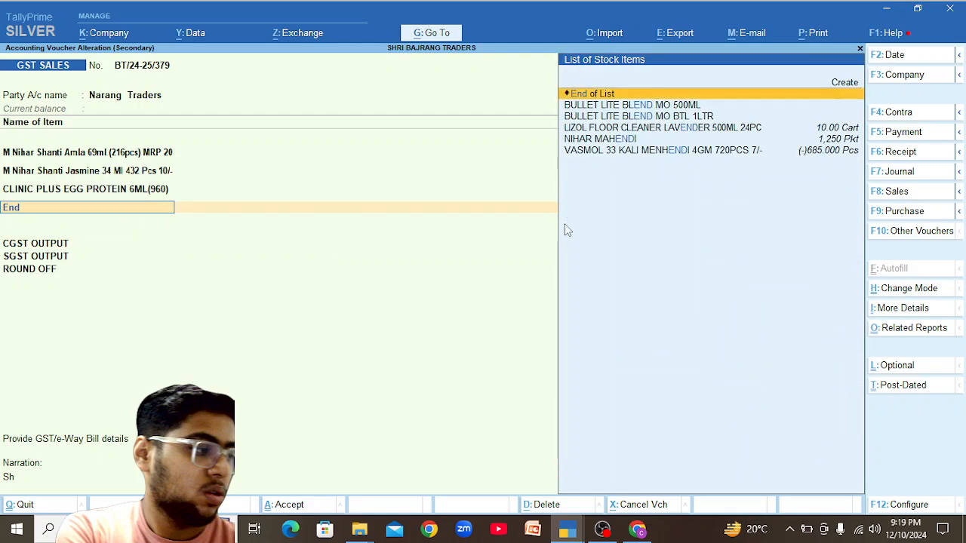
key(Return)
key(Return)
key(Return)
key(Return)
key(Return)
key(Return)
key(Return)
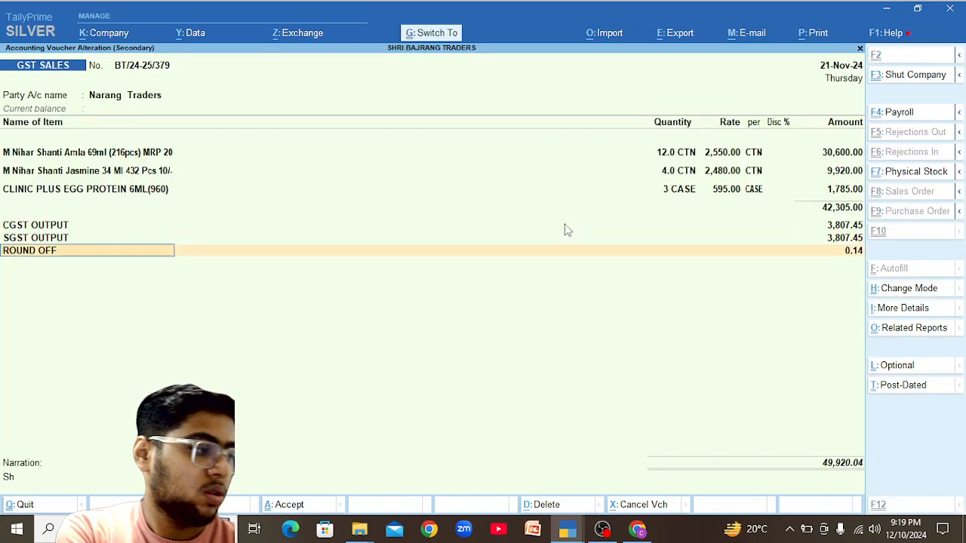
key(ctrl+a)
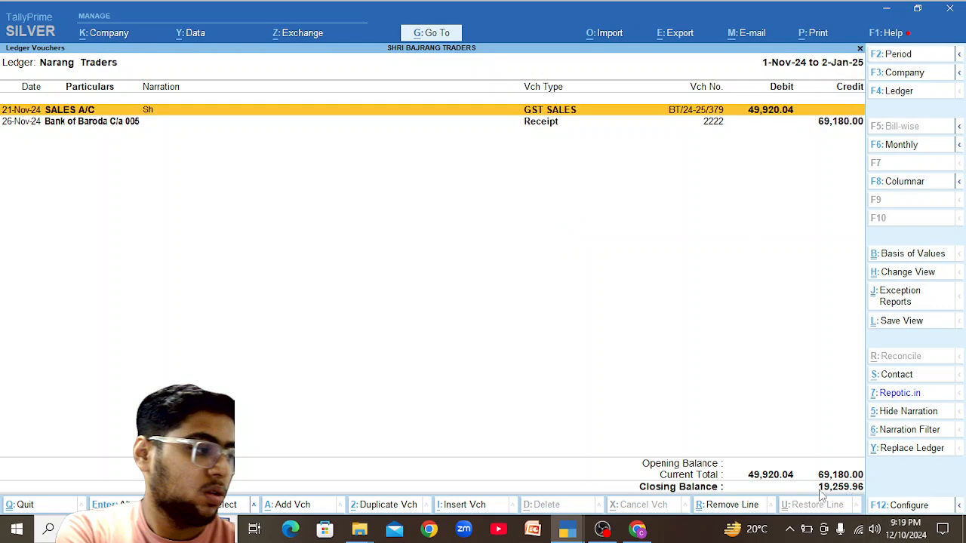
Review the e-Way Bill report's 15 vouchers pending IRN and one pending e-Way Bill generation.
key(alt+Tab)
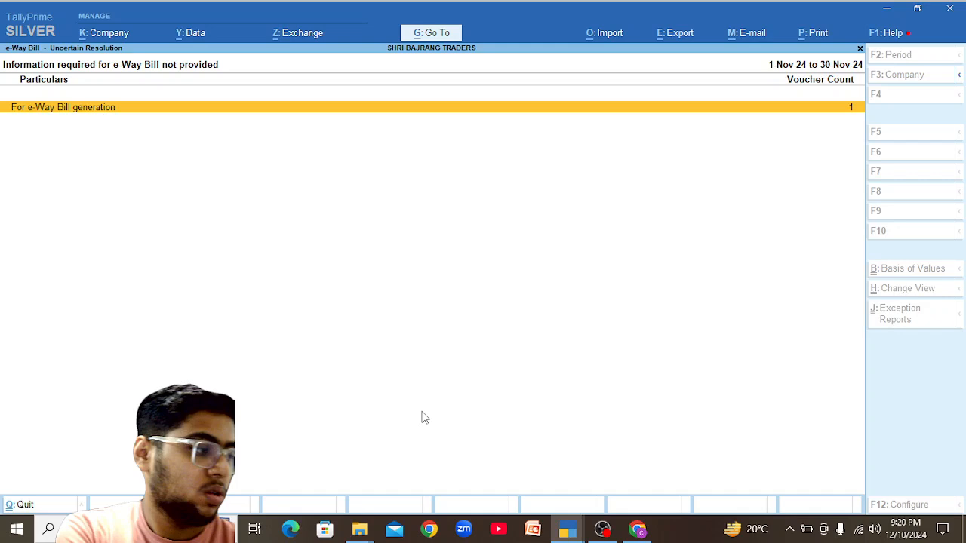
key(Escape)
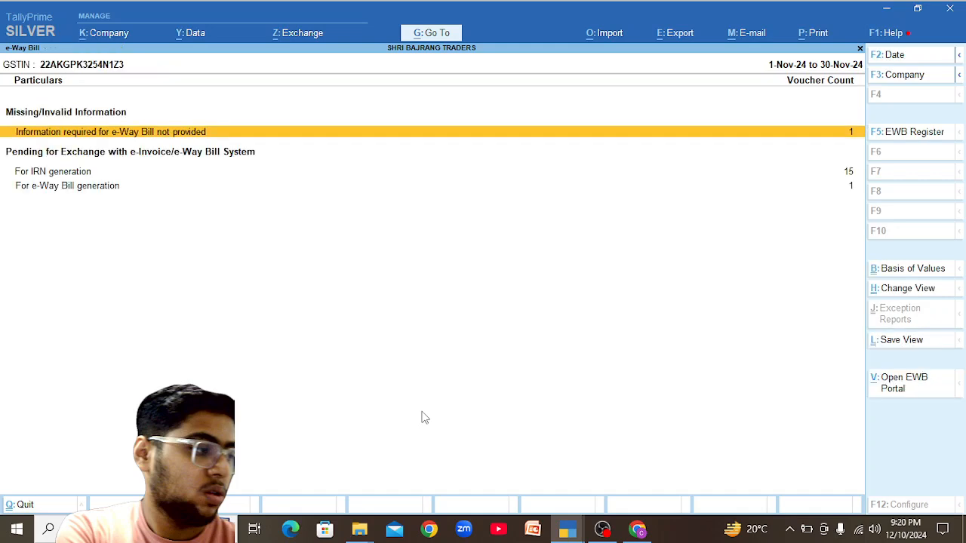
key(Down)
key(Down)
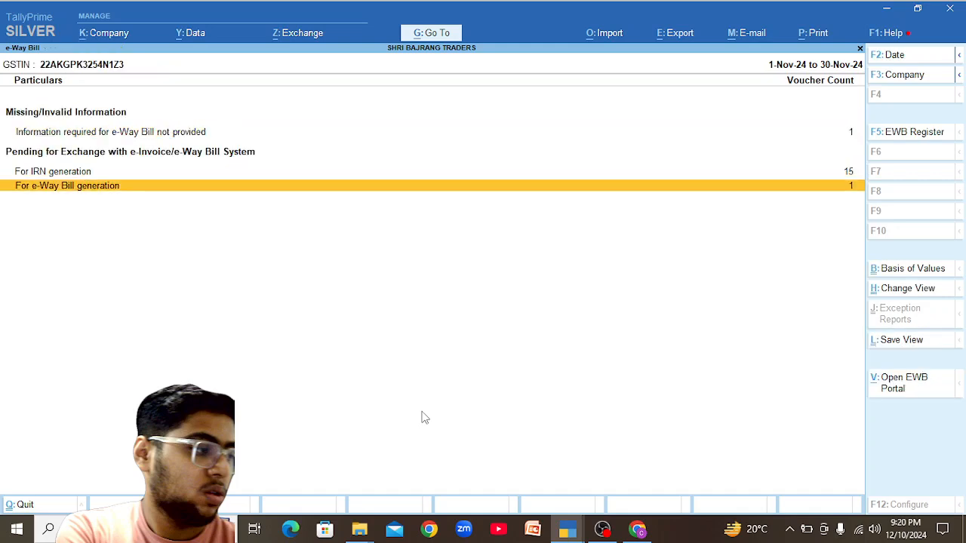
key(Return)
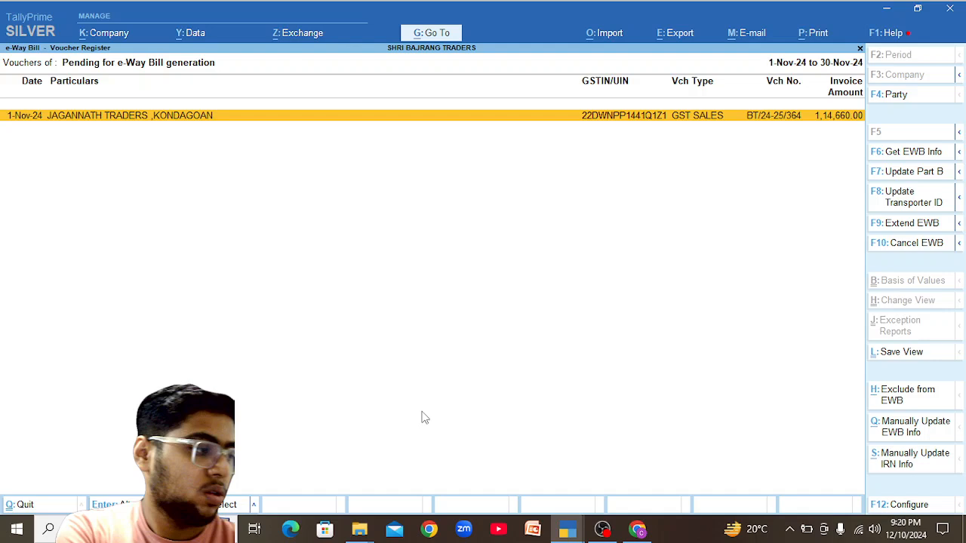
key(Escape)
key(Up)
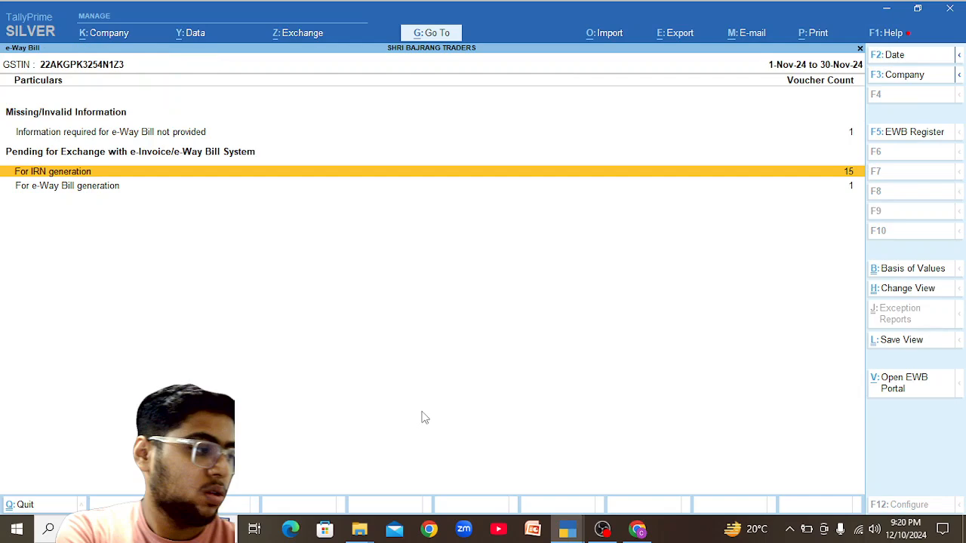
key(Return)
key(Escape)
key(Down)
key(Return)
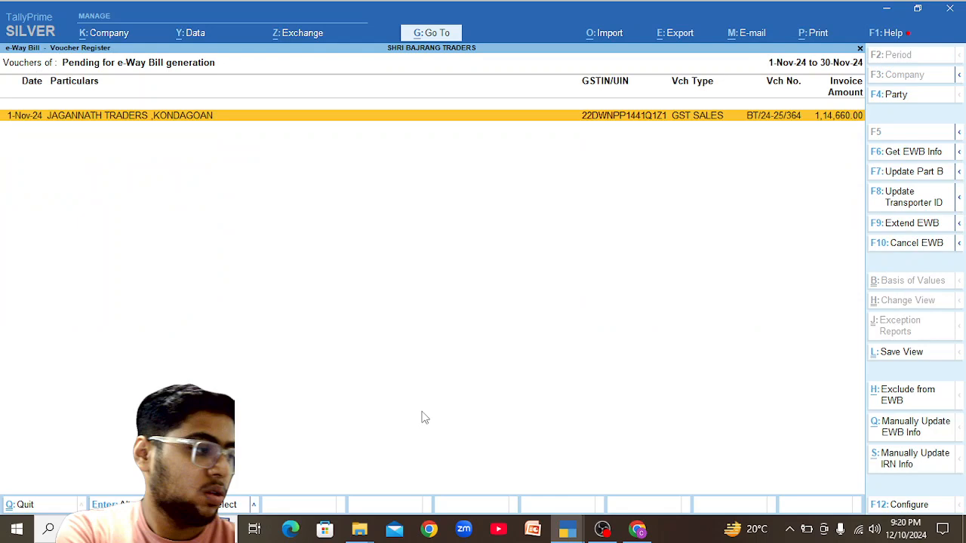
key(Escape)
List the vouchers missing e-Way Bill information, then back out to the Gateway of Tally.
key(Up)
key(Up)
key(Down)
key(Up)
key(Return)
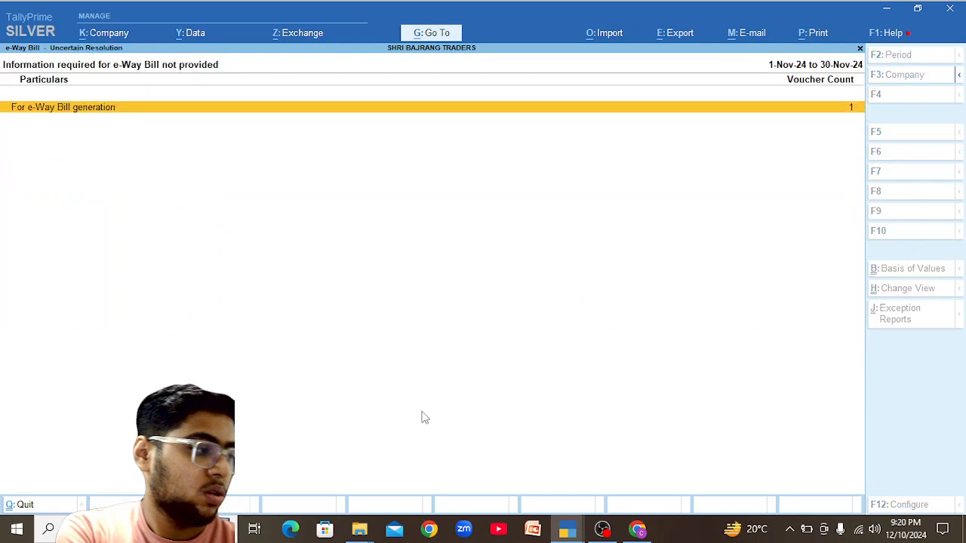
key(Return)
key(Escape)
key(Escape)
key(Escape)
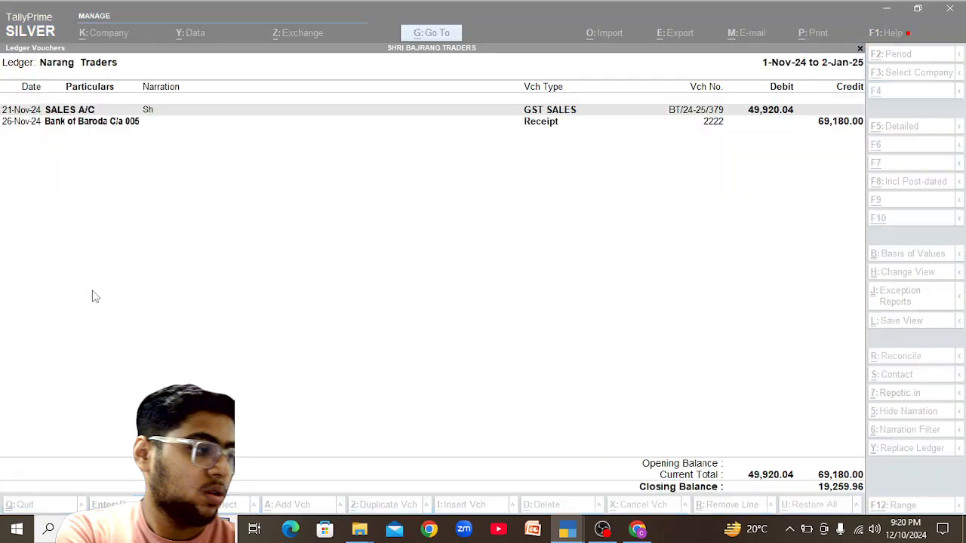
key(Escape)
key(Escape)
key(Escape)
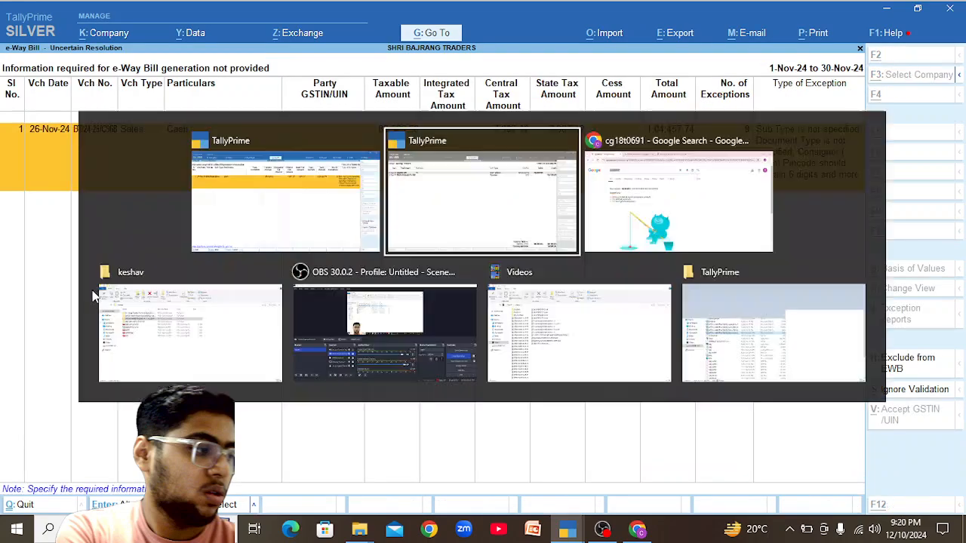
key(Escape)
key(Escape)
key(Escape)
Browse November's sales vouchers in the Sales Register.
key(d)
key(a)
key(s)
key(Up)
key(Up)
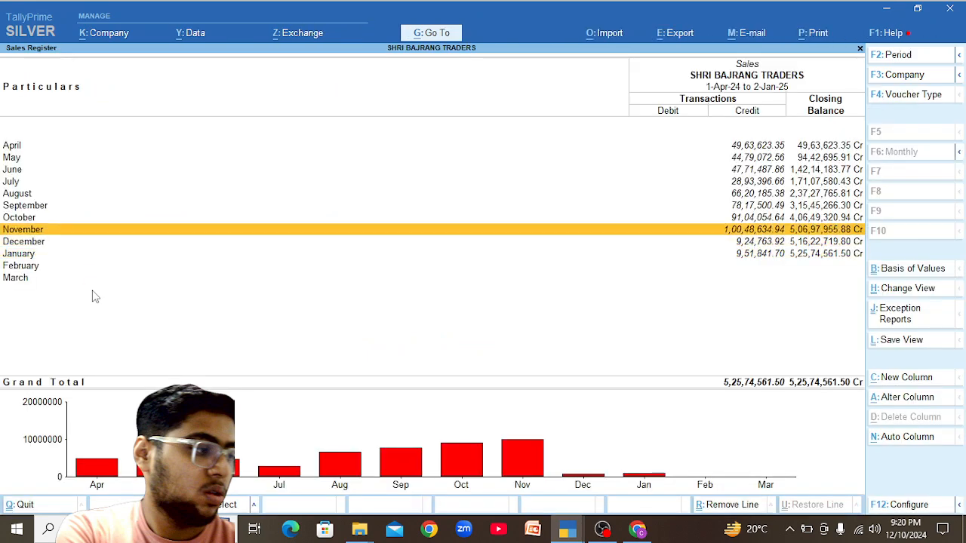
key(Return)
key(Down)
key(Down)
key(Down)
key(Down)
key(Down)
key(Down)
key(Down)
key(Down)
key(Down)
key(Down)
key(Down)
key(Down)
key(Down)
key(Down)
key(Down)
key(Down)
key(Down)
key(Escape)
key(Escape)
Show the Cash ledger's November vouchers in condensed view, broken down by day.
key(Up)
key(Up)
key(Up)
key(Up)
key(Up)
key(Up)
key(Up)
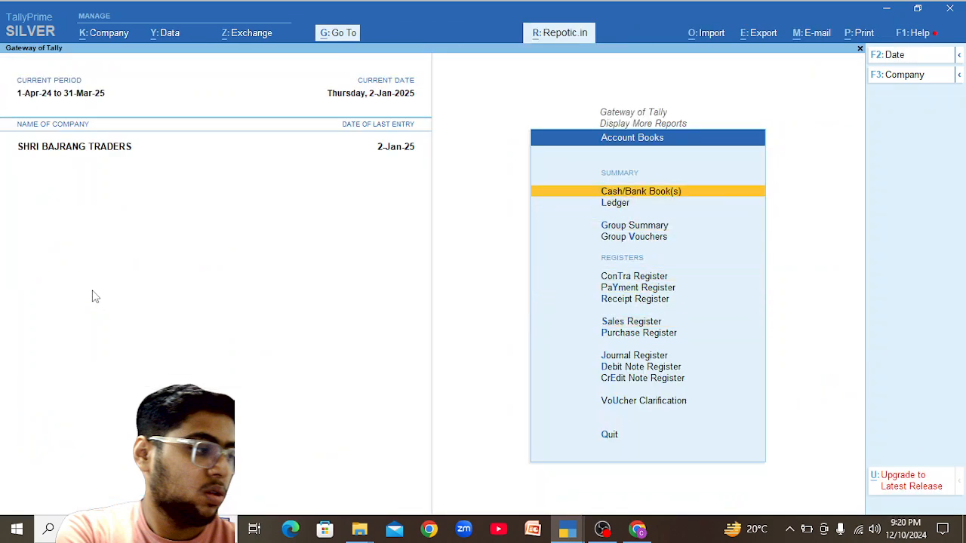
key(Return)
key(Down)
key(Return)
key(Up)
key(Up)
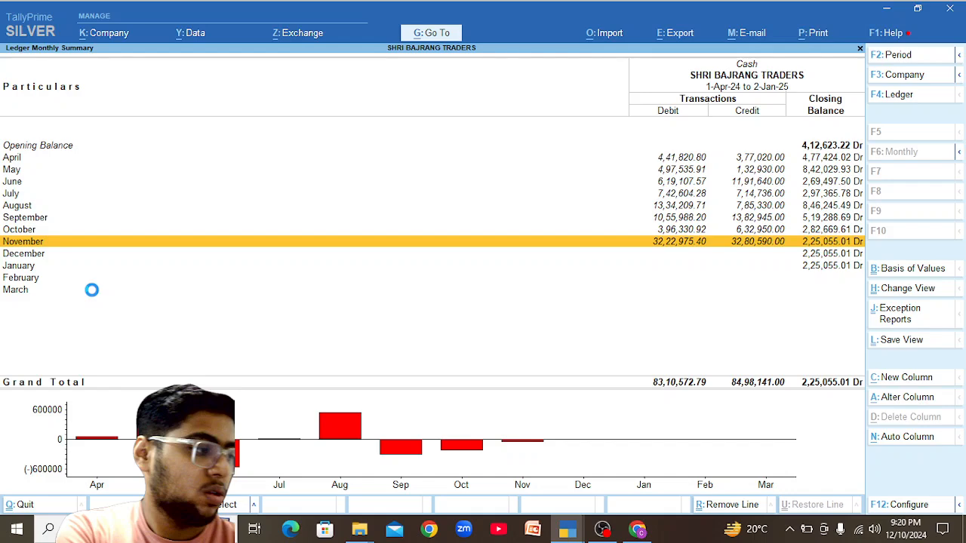
key(Return)
key(alt)
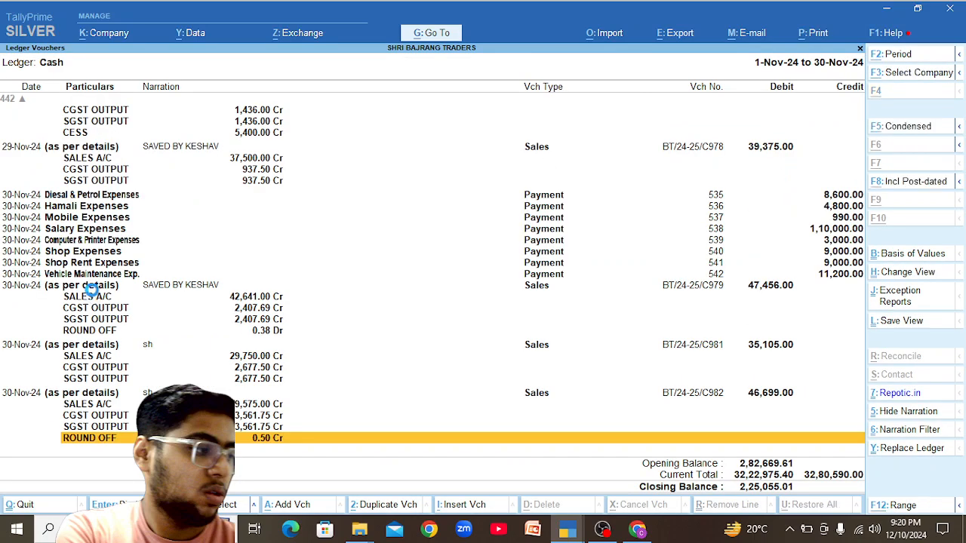
key(alt+F5)
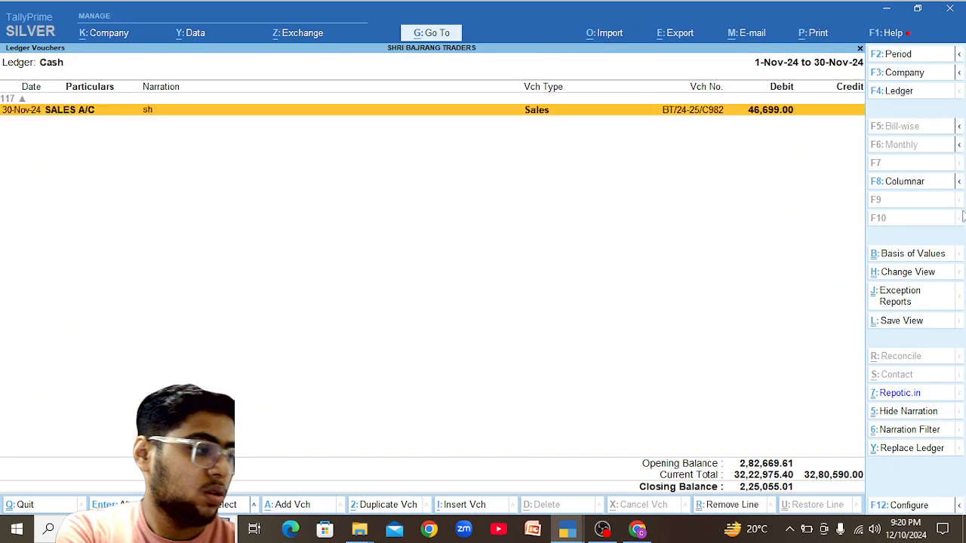
click(960, 147)
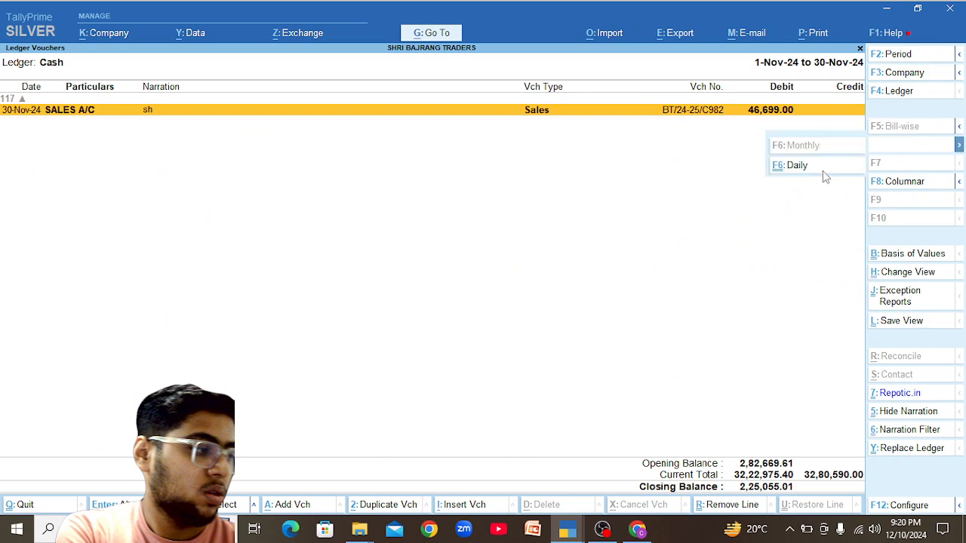
click(821, 175)
Open the 26-Nov-24 cash sales voucher BT/24-25/C968 for alteration.
key(Up)
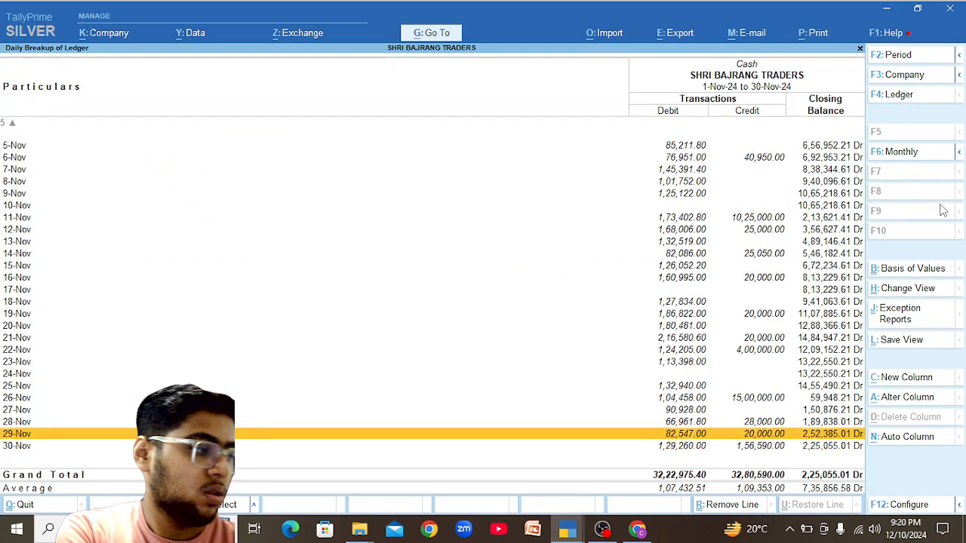
key(Up)
key(Up)
key(Up)
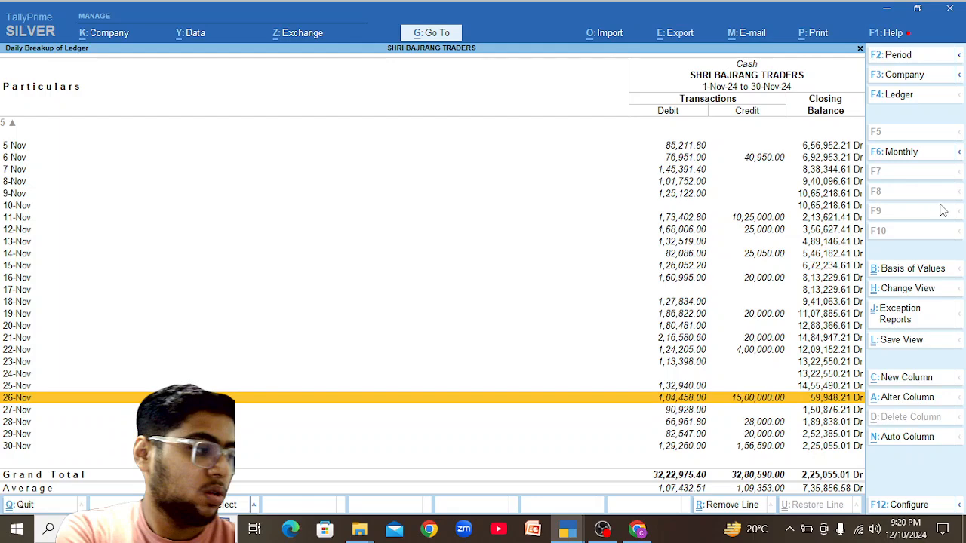
key(Return)
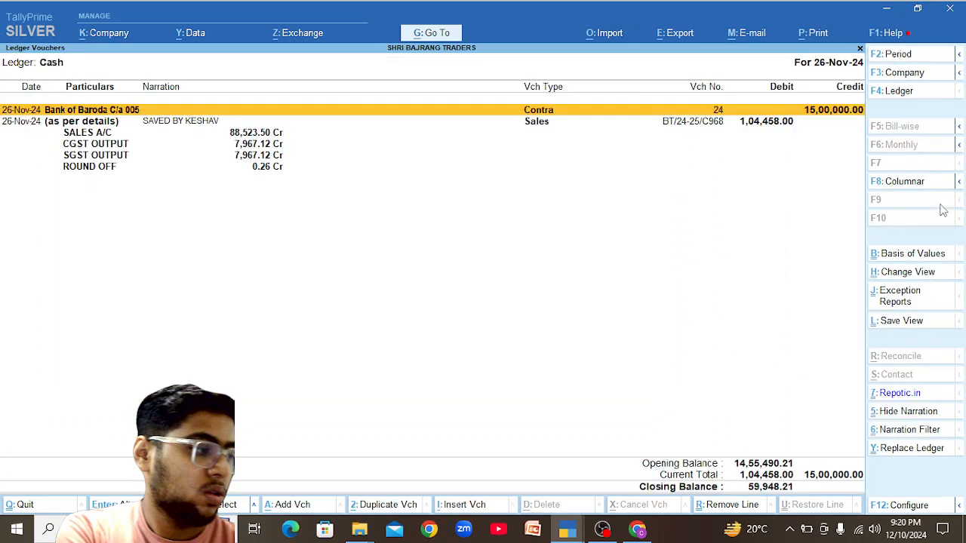
key(alt+F5)
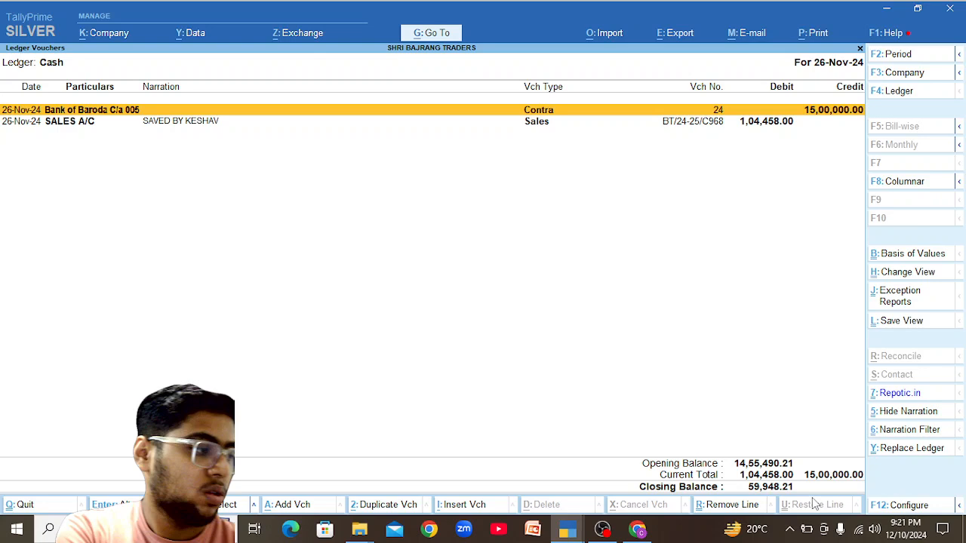
key(Down)
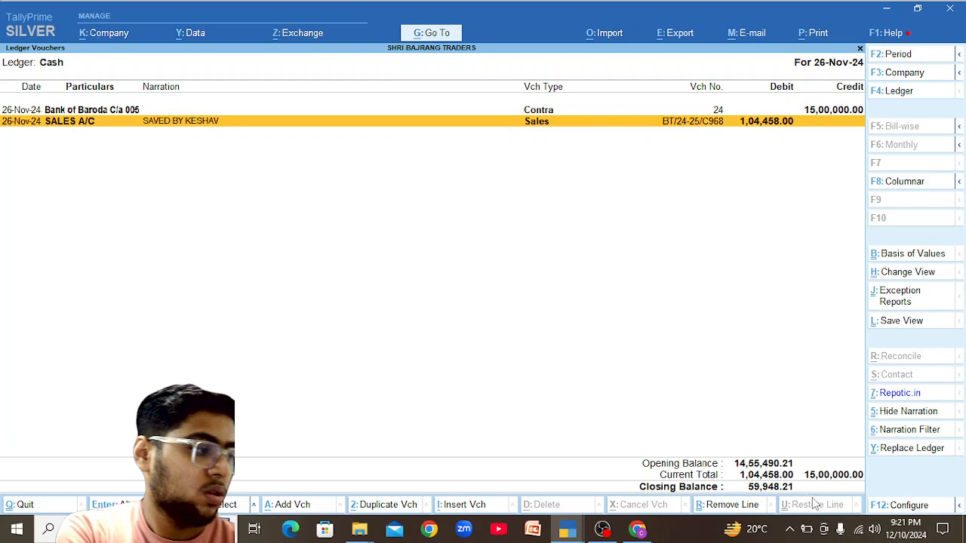
key(Return)
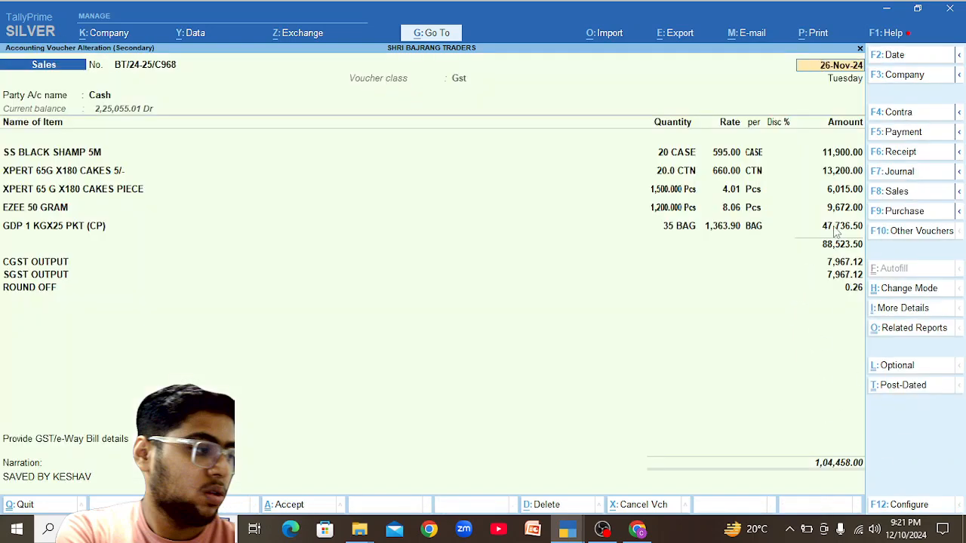
click(837, 228)
click(79, 230)
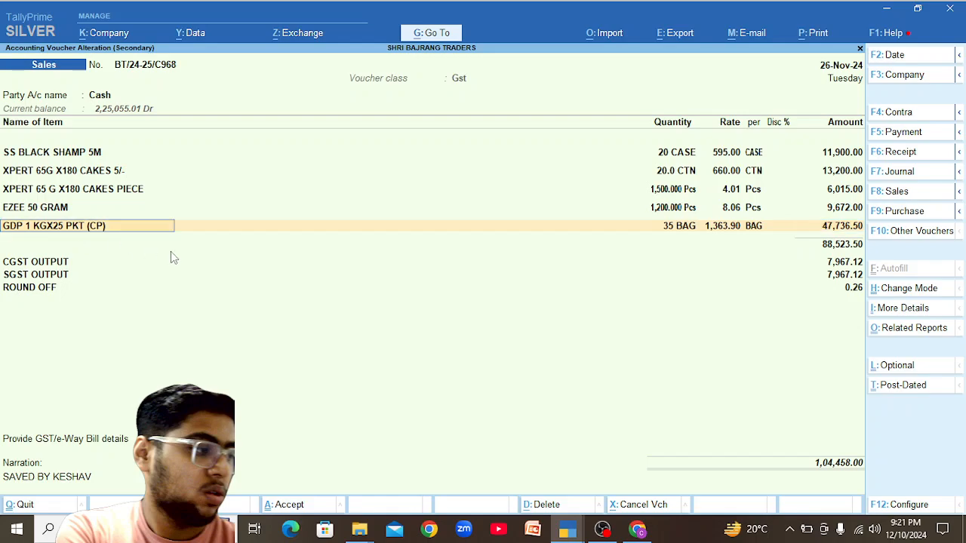
text(En)
key(BackSpace)
key(BackSpace)
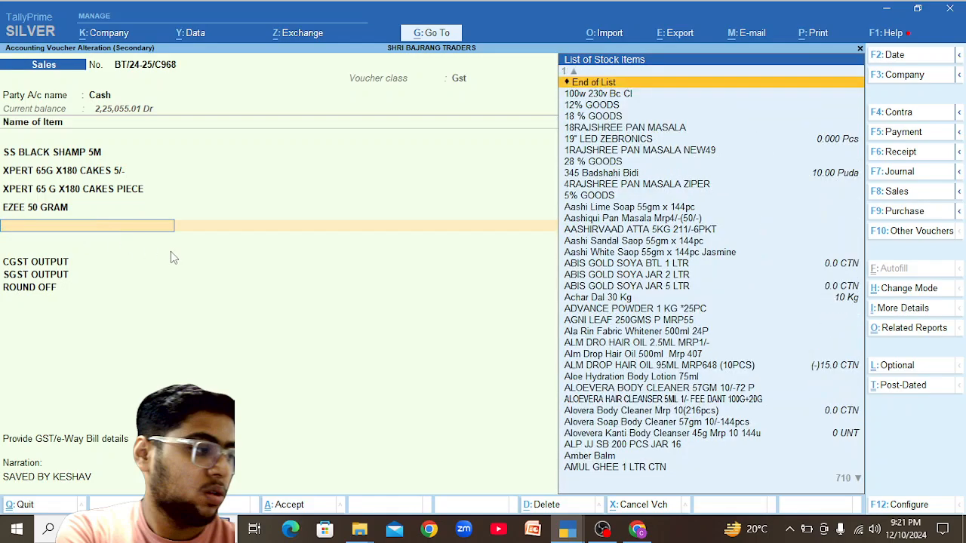
key(Escape)
key(Escape)
key(Escape)
key(Escape)
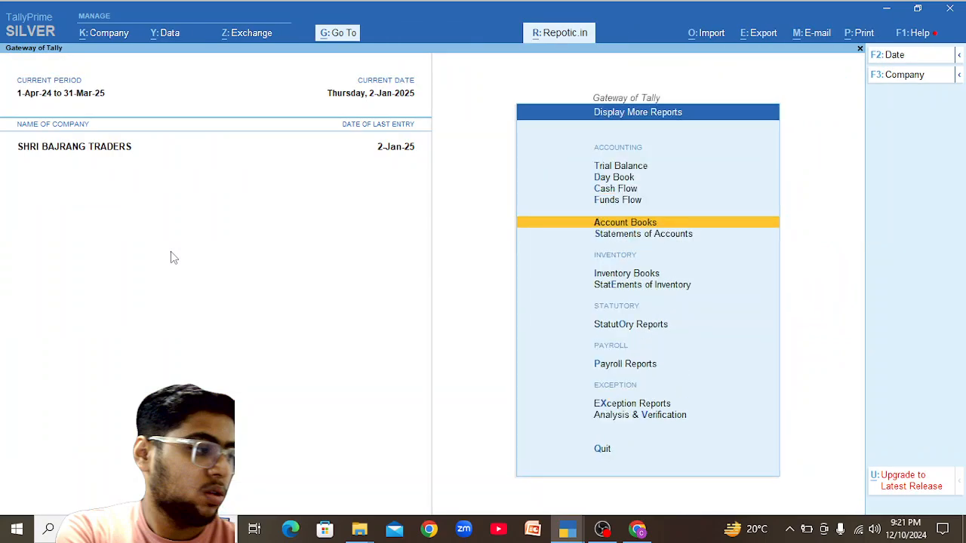
key(Return)
key(s)
key(Up)
key(Up)
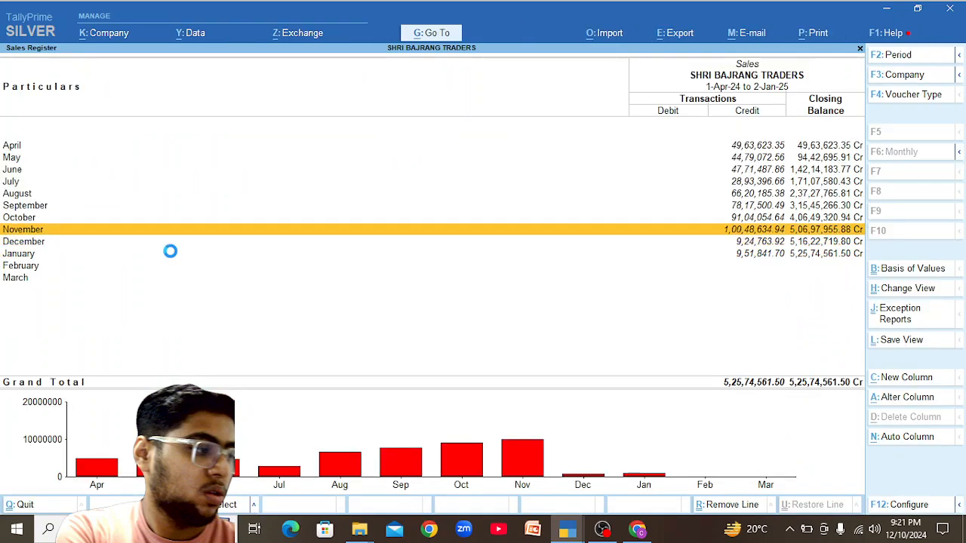
key(Return)
key(F2)
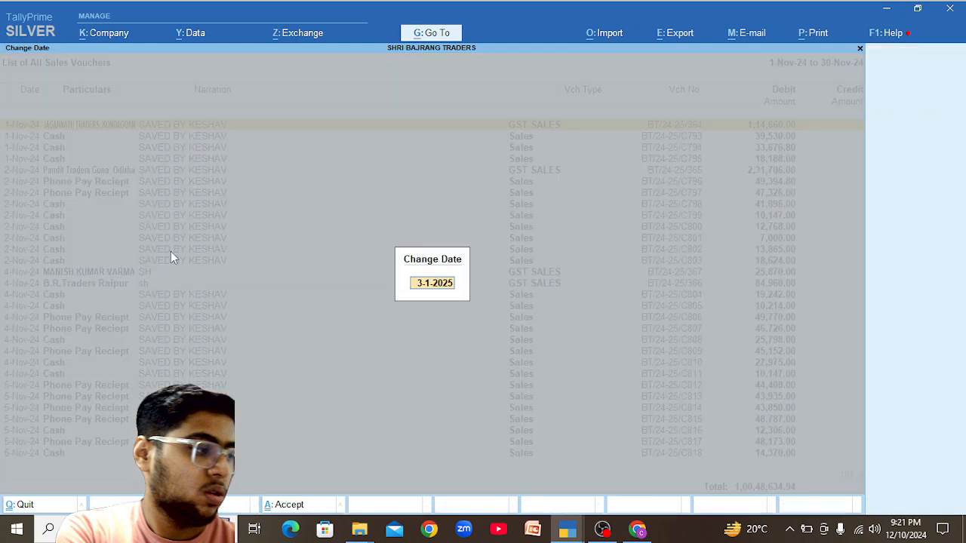
text(26-11)
key(Return)
key(Down)
key(Up)
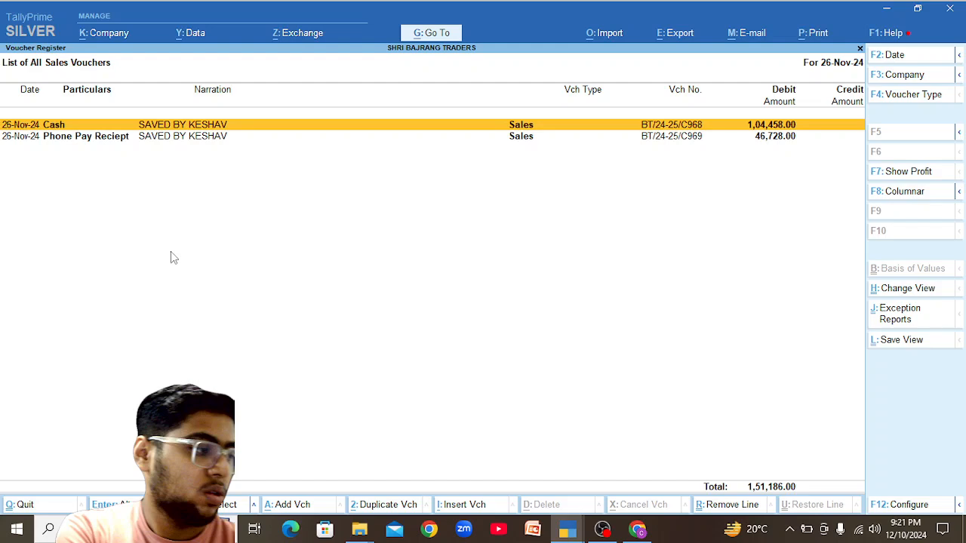
key(Return)
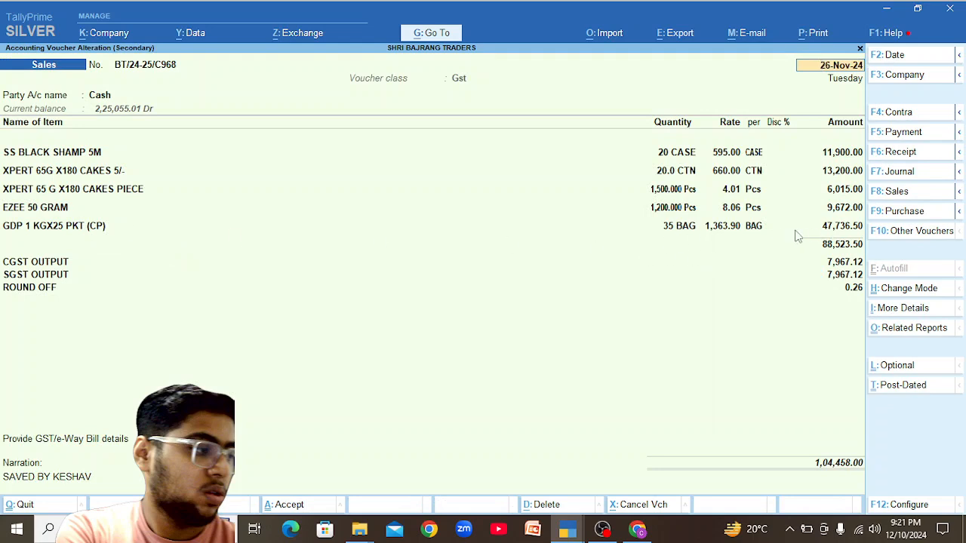
Zero the GDP 1 KGX25 PKT (CP) amount and delete the line, leaving 48,129.00.
click(823, 226)
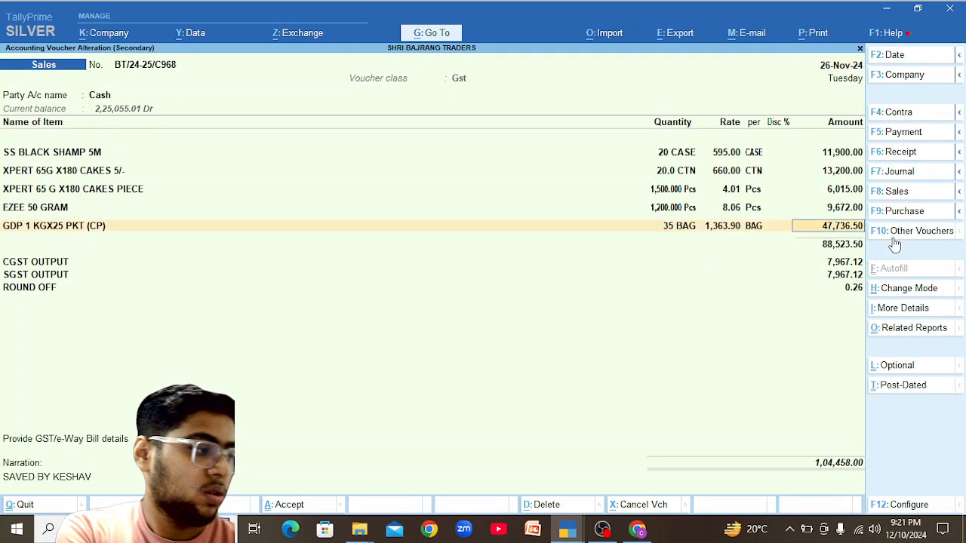
text(0)
key(Return)
key(Return)
key(Return)
key(Return)
key(Return)
key(Return)
key(Return)
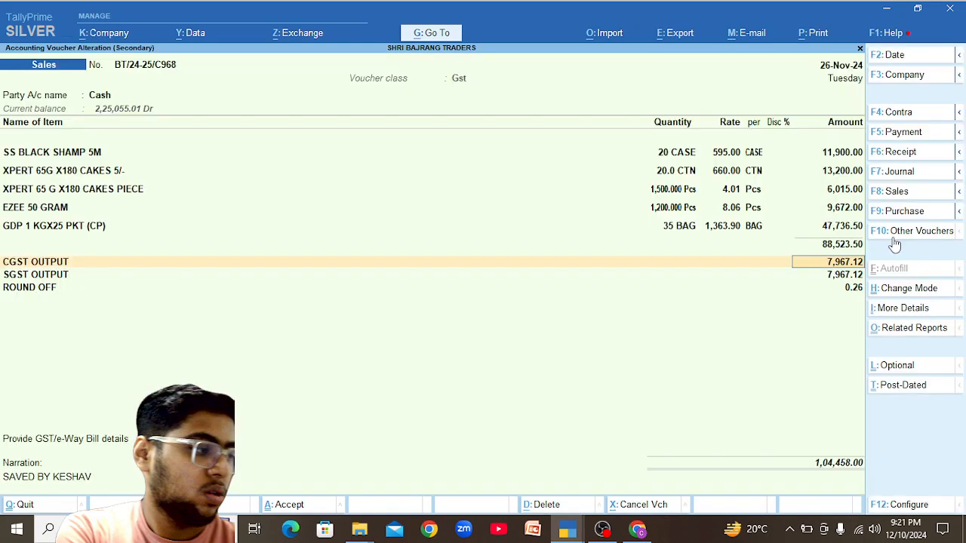
click(34, 229)
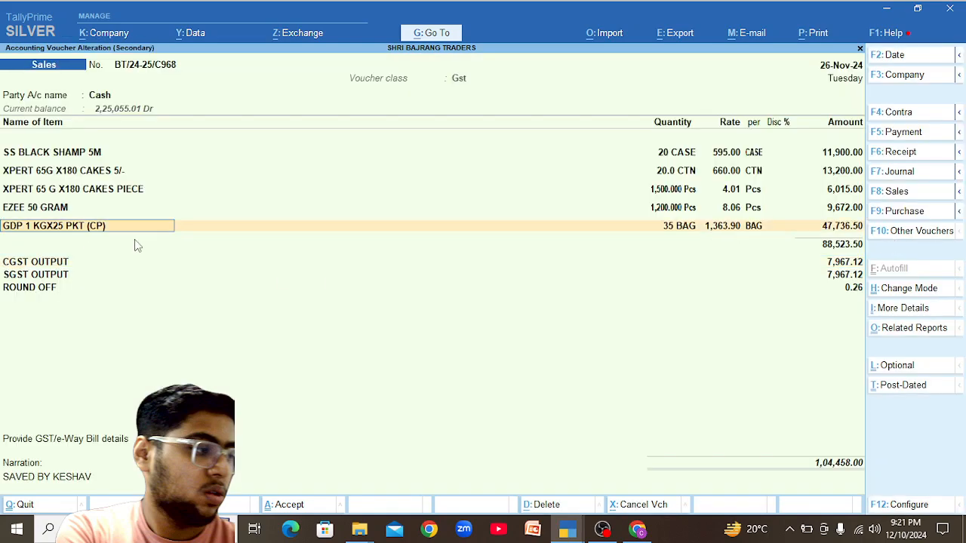
text(End)
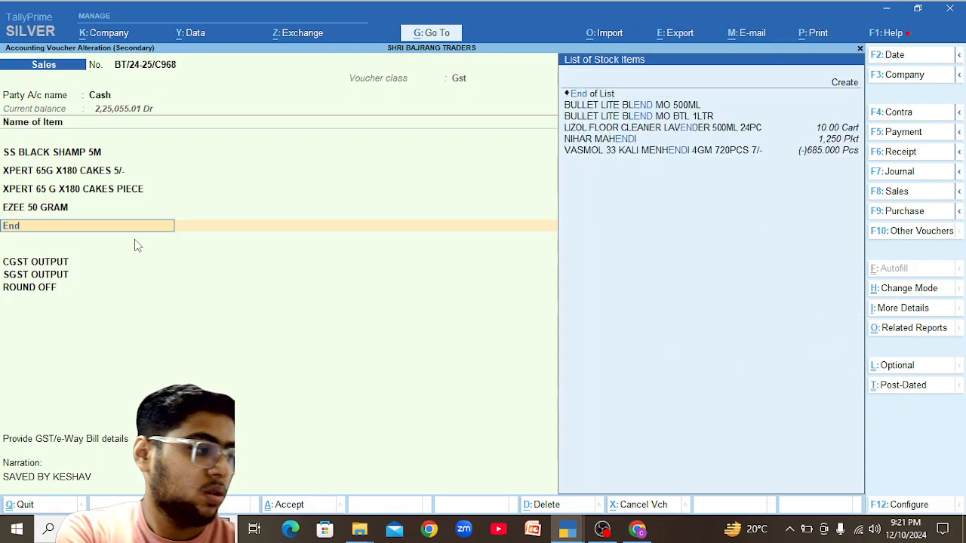
key(Return)
key(Return)
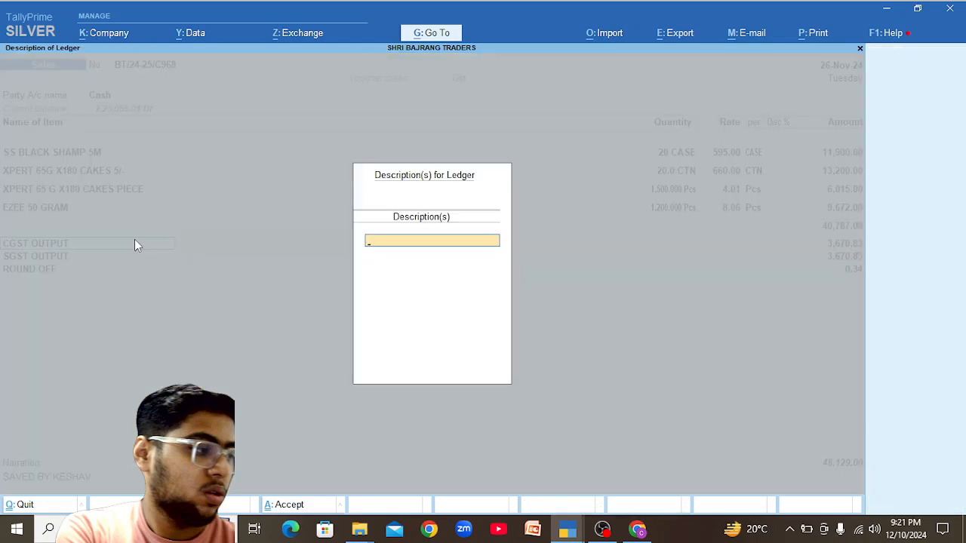
key(Return)
key(Return)
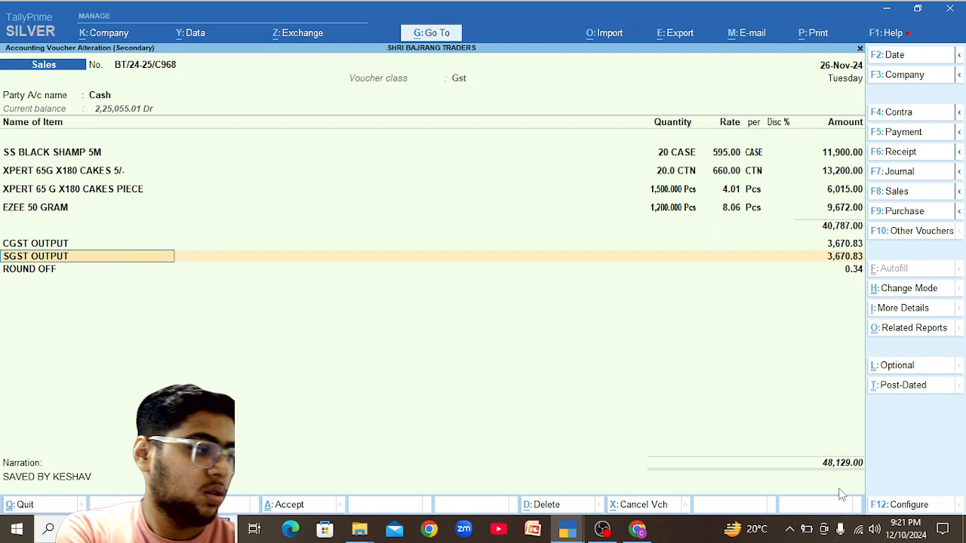
Set the SS BLACK SHAMP 5M quantity to 22 cases.
click(70, 153)
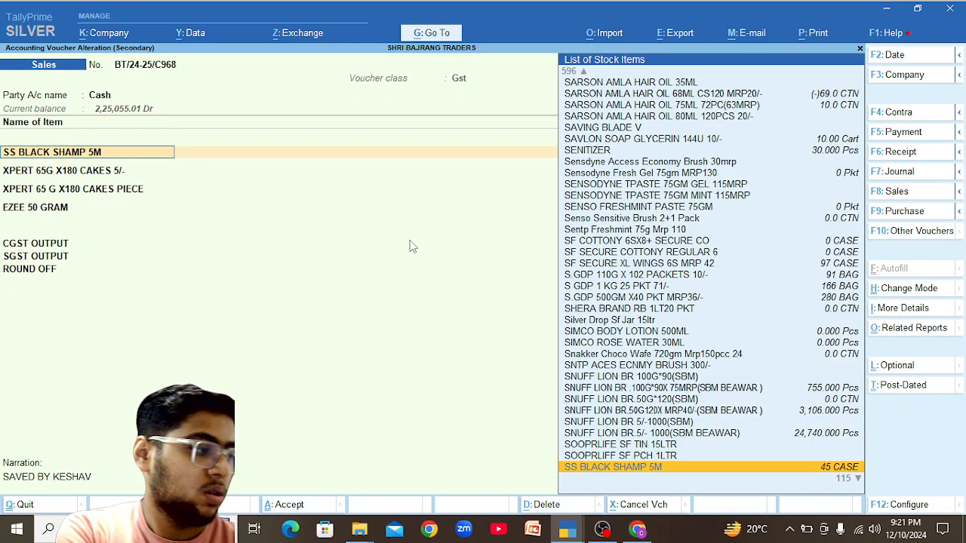
key(Return)
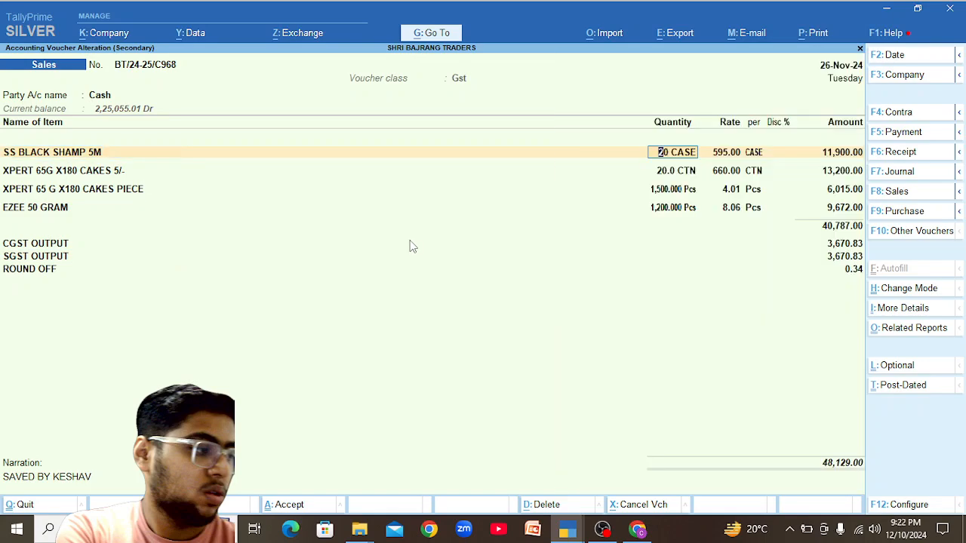
text(22)
key(Return)
key(Return)
key(Return)
key(Return)
key(Return)
key(Return)
key(Return)
key(Return)
key(Return)
key(Return)
key(Return)
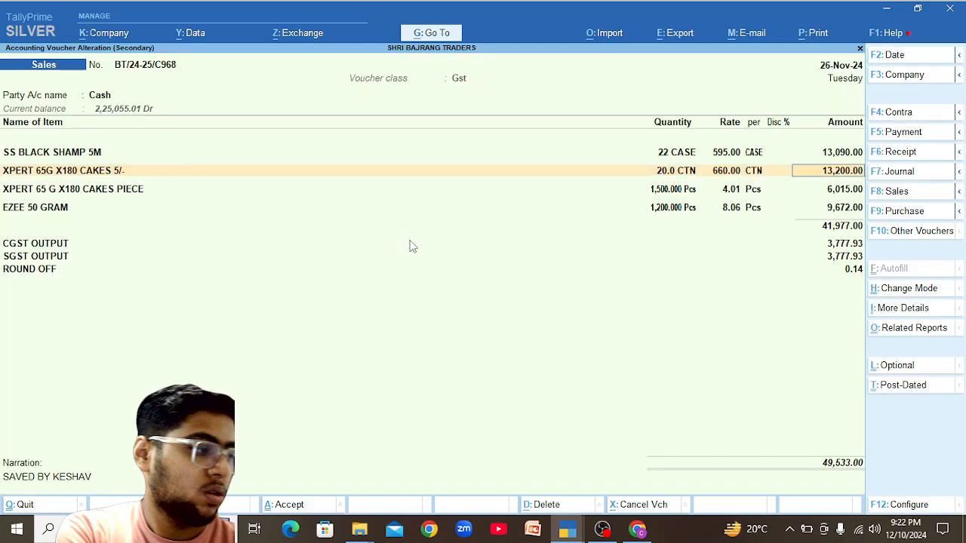
key(Return)
key(Return)
key(Return)
key(Return)
key(Return)
key(Return)
key(Return)
key(Return)
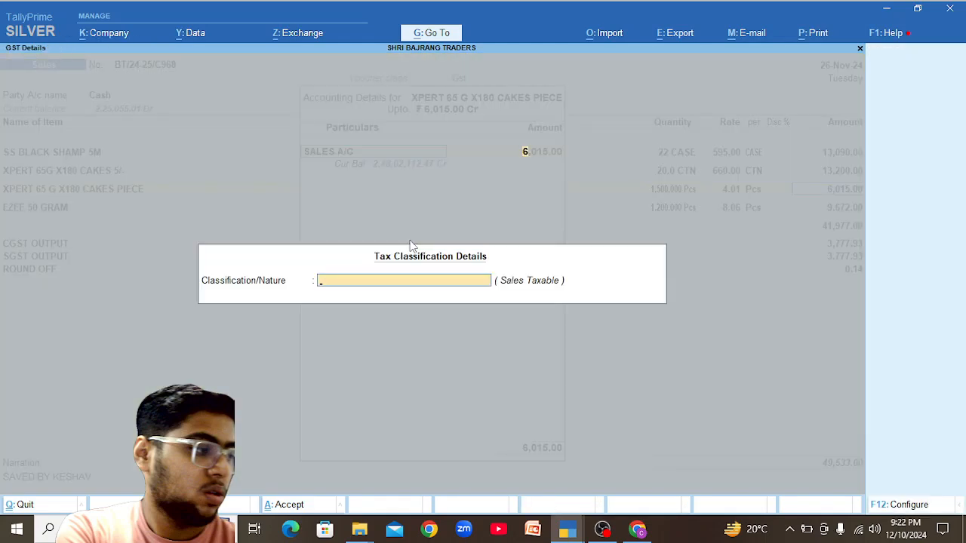
key(Return)
key(Return)
key(Return)
key(Return)
key(Return)
key(Return)
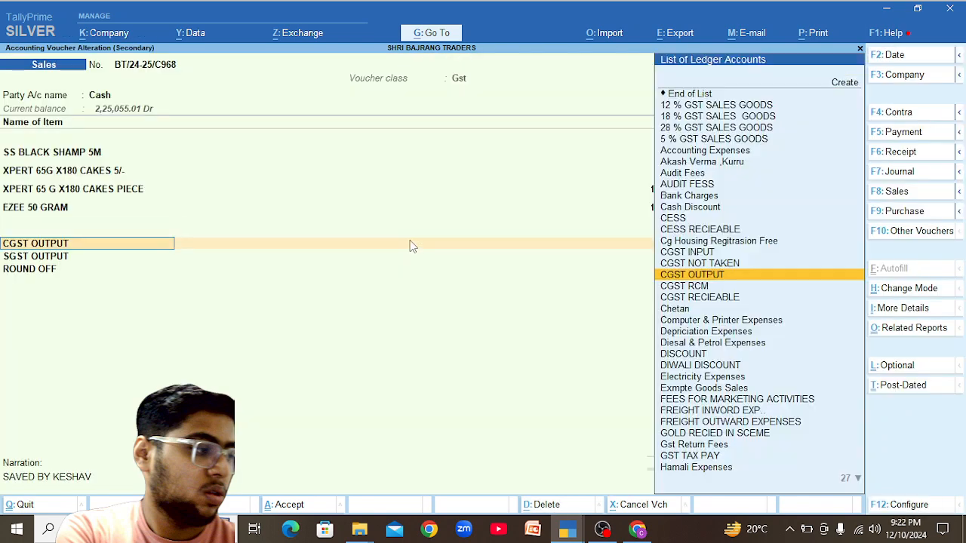
key(Return)
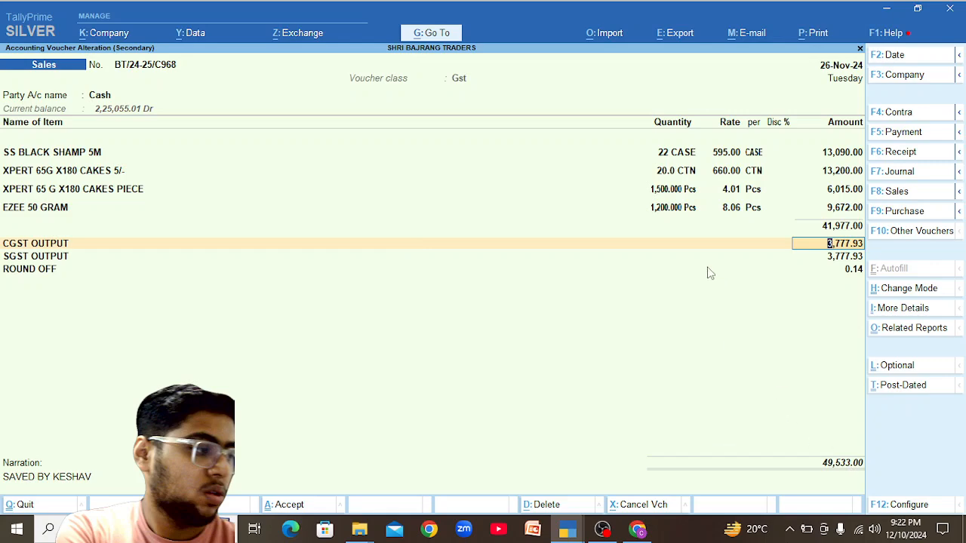
Set XPERT 65 G X180 CAKES PIECE to 1,600 pieces at a 4.00 rate.
click(39, 190)
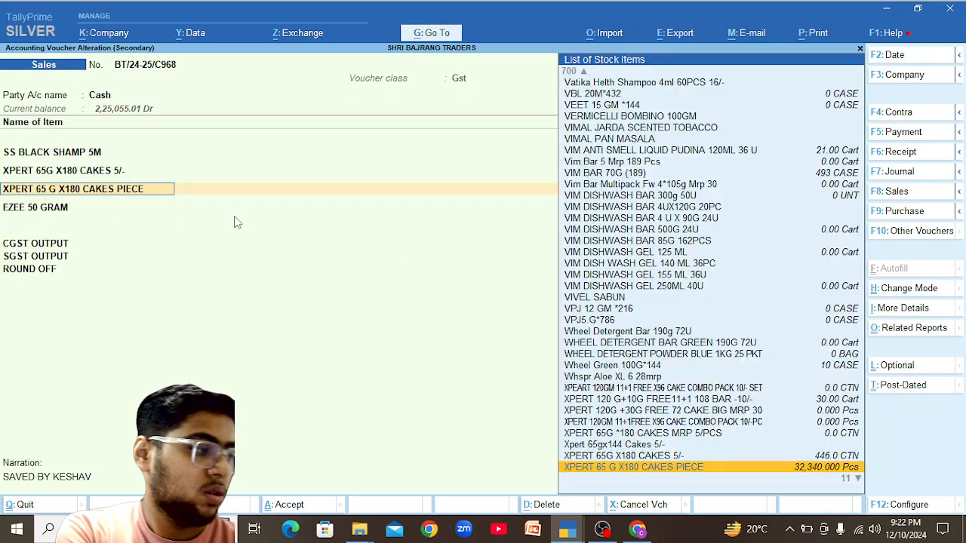
key(Return)
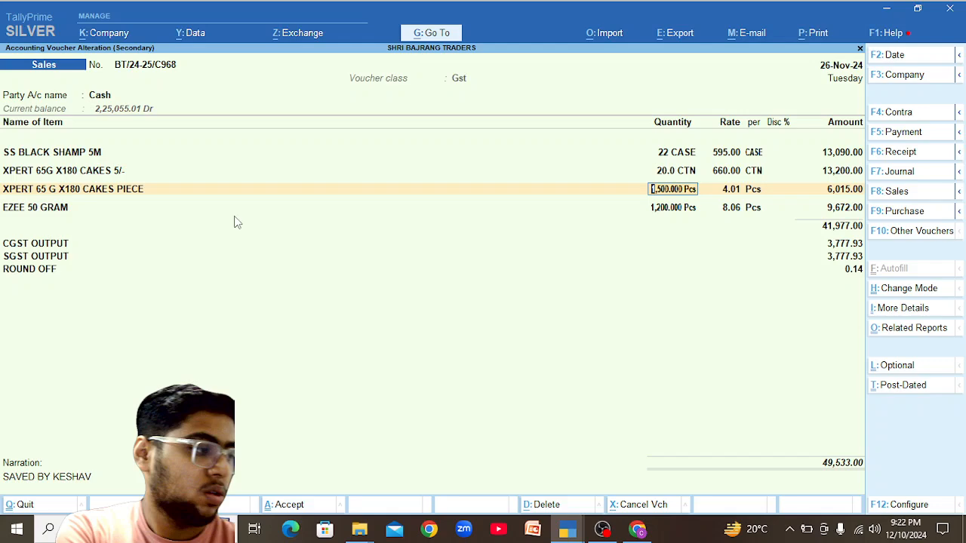
text(1600)
key(Return)
key(Return)
key(Return)
key(Return)
key(Return)
key(Return)
key(Return)
key(Return)
key(Return)
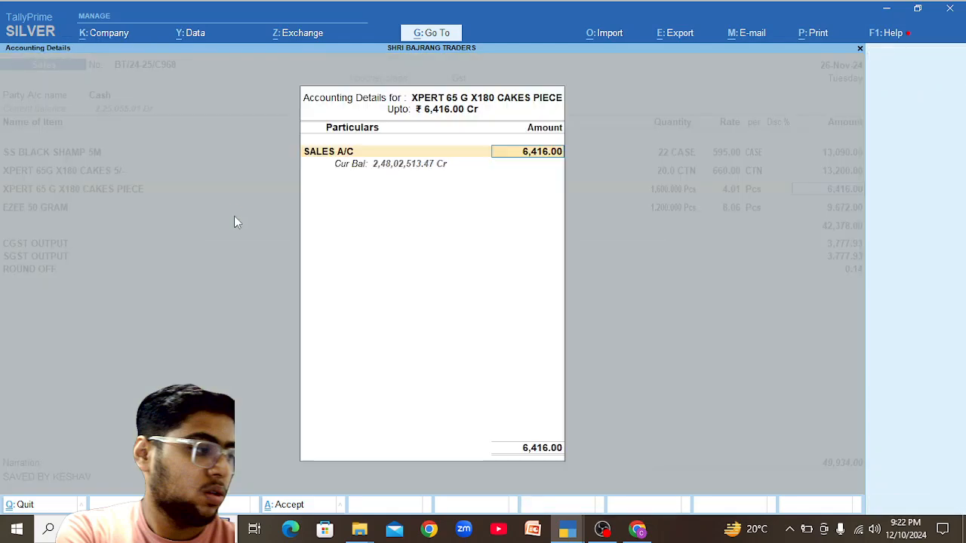
key(Return)
key(Return)
key(Return)
key(Return)
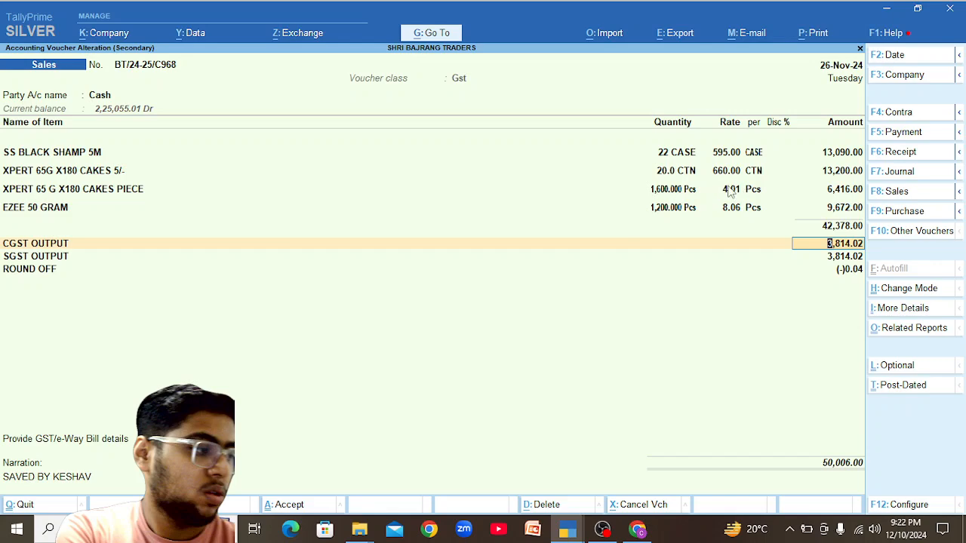
click(731, 190)
text(4.0)
key(Return)
key(Return)
key(Return)
key(Return)
key(Return)
key(Return)
key(Return)
key(Return)
key(Return)
key(Return)
key(Return)
key(Return)
key(Return)
key(Return)
key(Return)
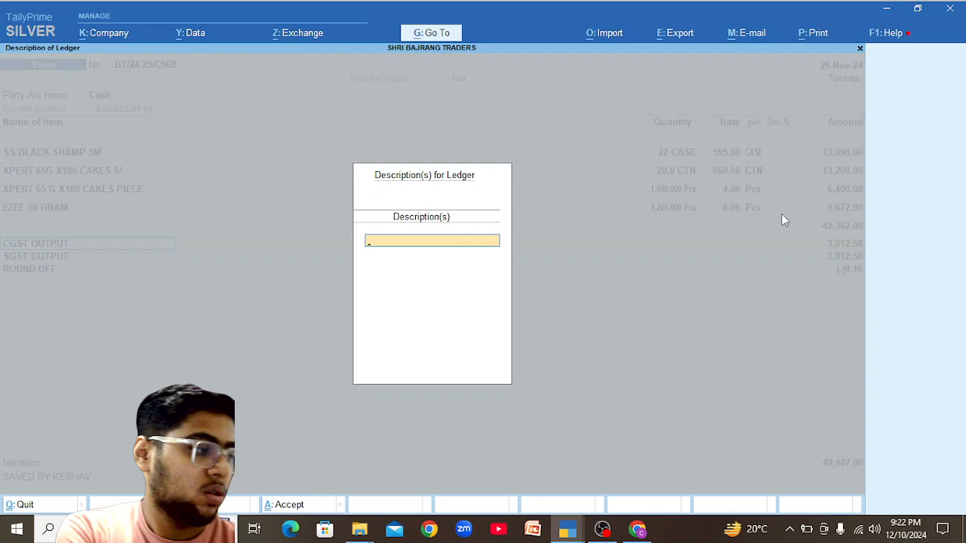
key(Return)
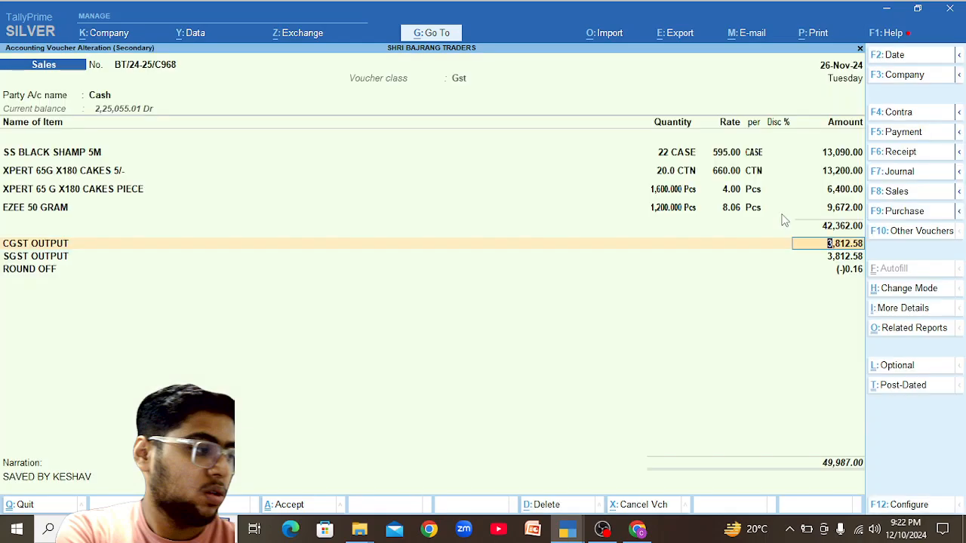
Save voucher C968 at 49,987.00 and select the Phone Pay voucher C969.
key(ctrl)
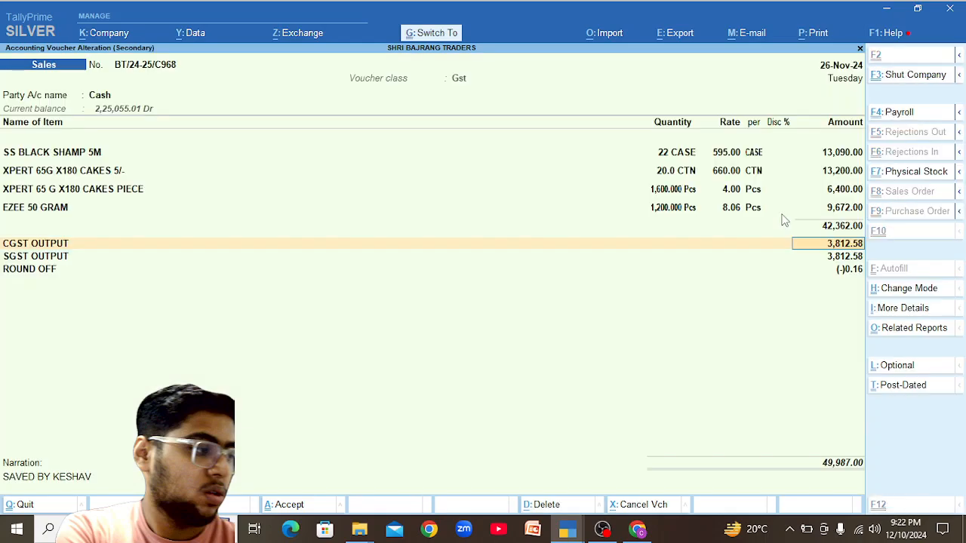
key(ctrl+a)
key(Down)
Change voucher C969's party account to Cash.
key(Return)
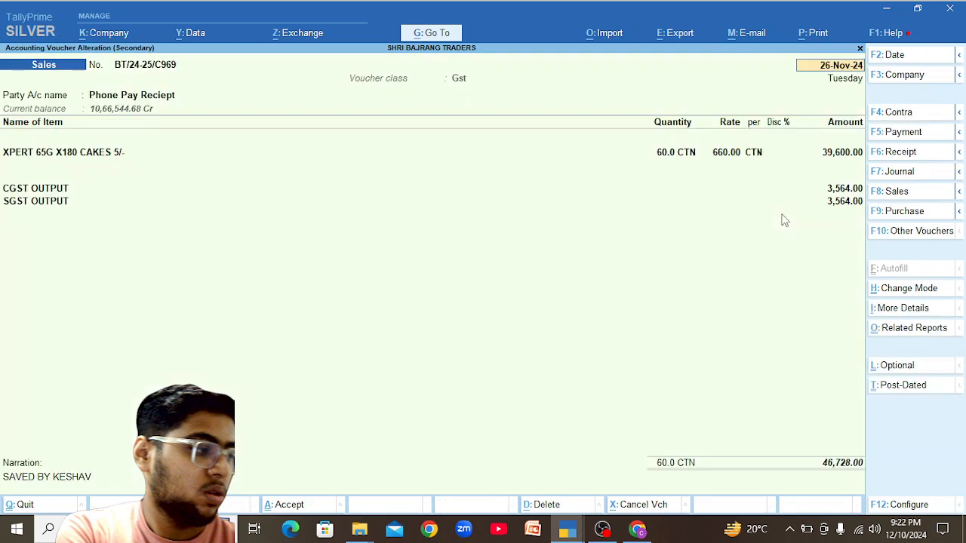
text(Cash)
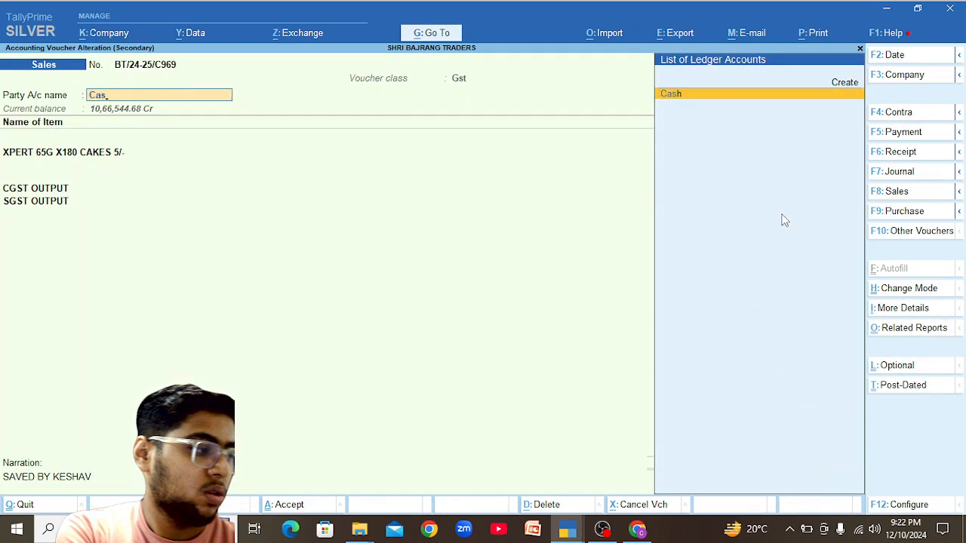
key(Return)
key(y)
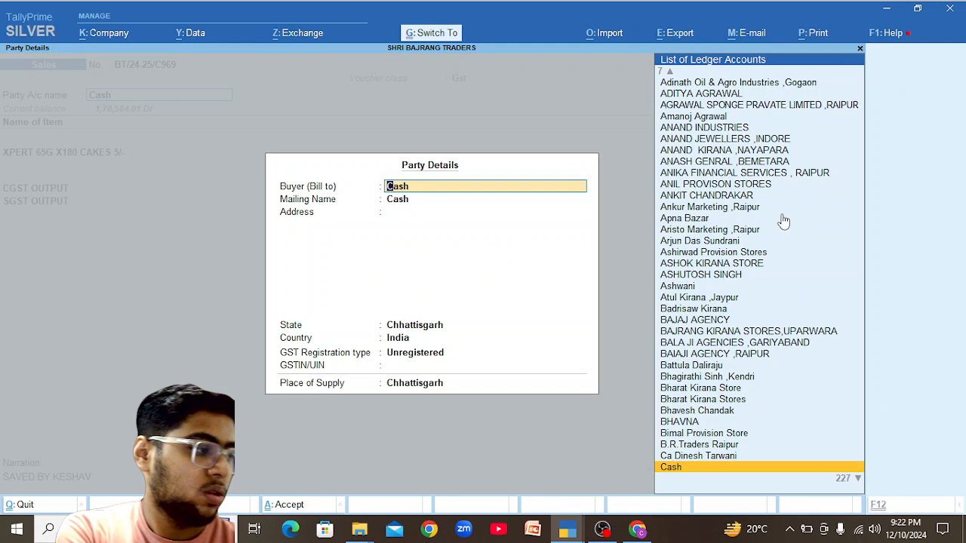
key(ctrl+a)
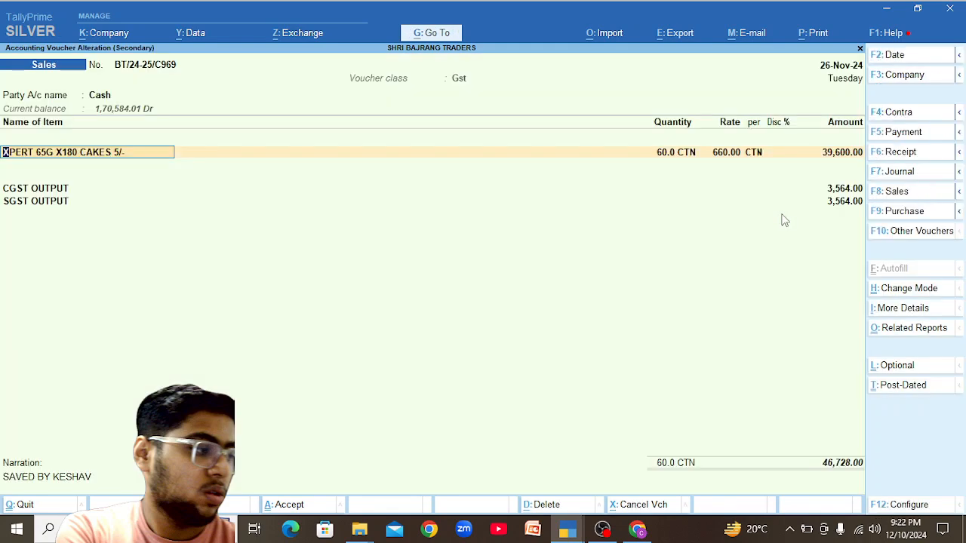
Set the XPERT cakes quantity to 64 CTN, bringing the total to 49,843.20.
key(Return)
key(BackSpace)
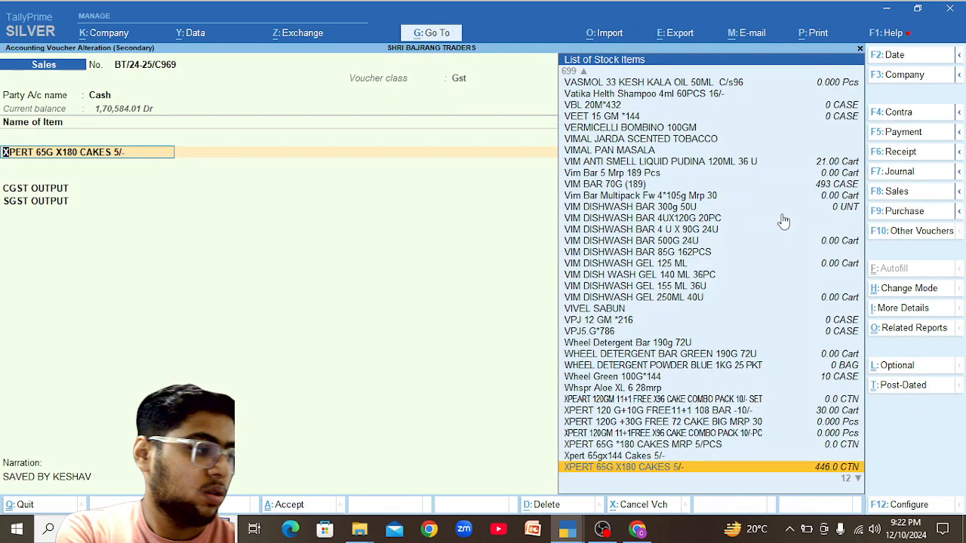
key(Return)
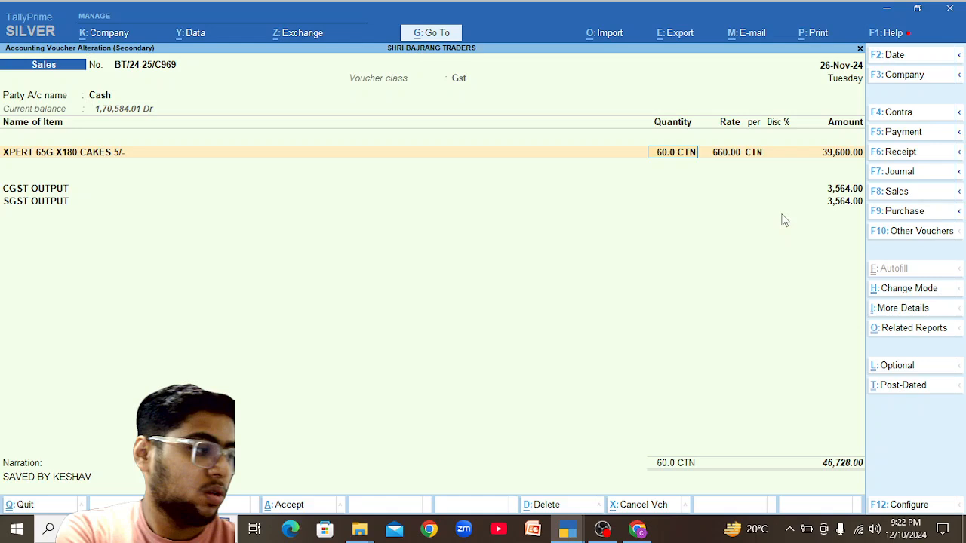
text(7)
key(Return)
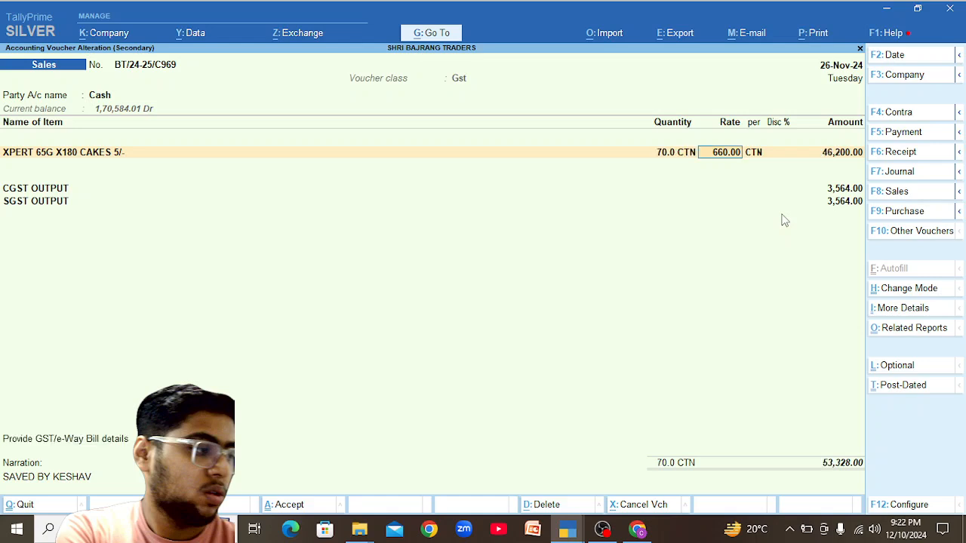
key(BackSpace)
text(3)
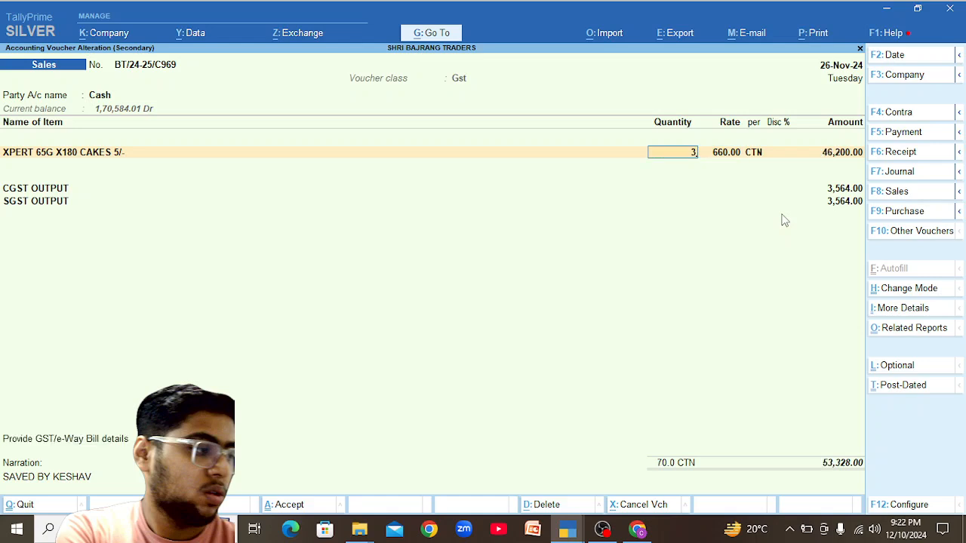
text(5)
key(Return)
key(Return)
key(Return)
key(Return)
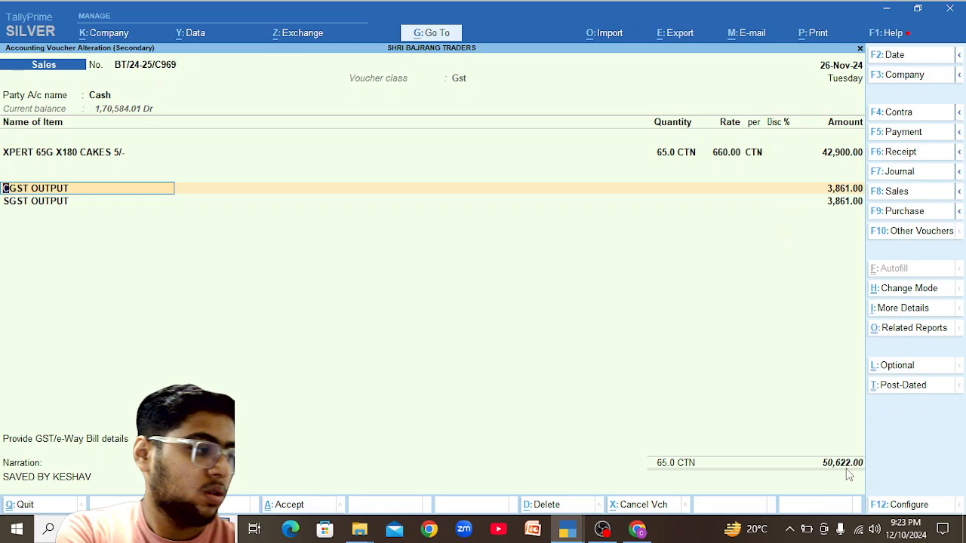
click(683, 154)
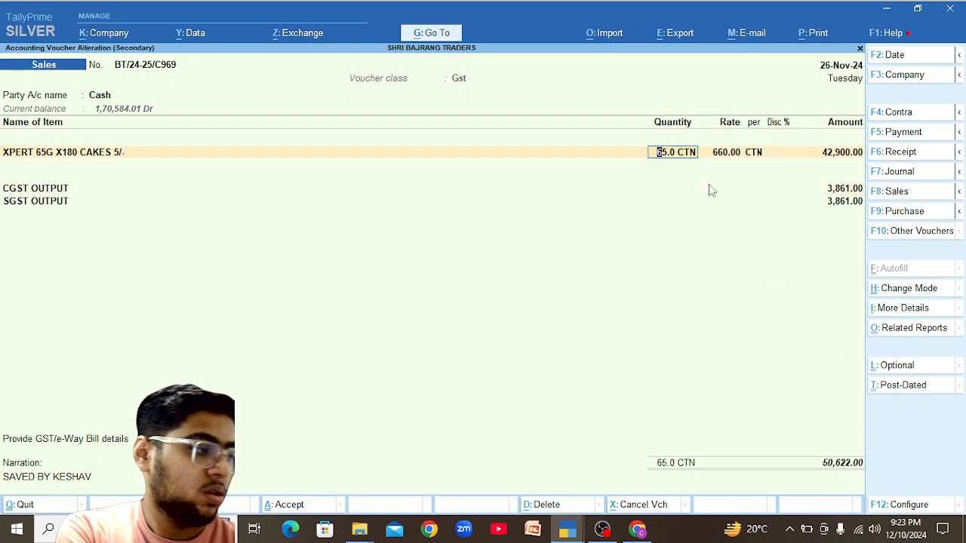
text(64)
key(Return)
key(Return)
key(Return)
key(Return)
key(Return)
key(Return)
key(Return)
key(Return)
key(ctrl)
Save voucher C969 and leave the Sales Register for the Gateway of Tally.
key(ctrl+a)
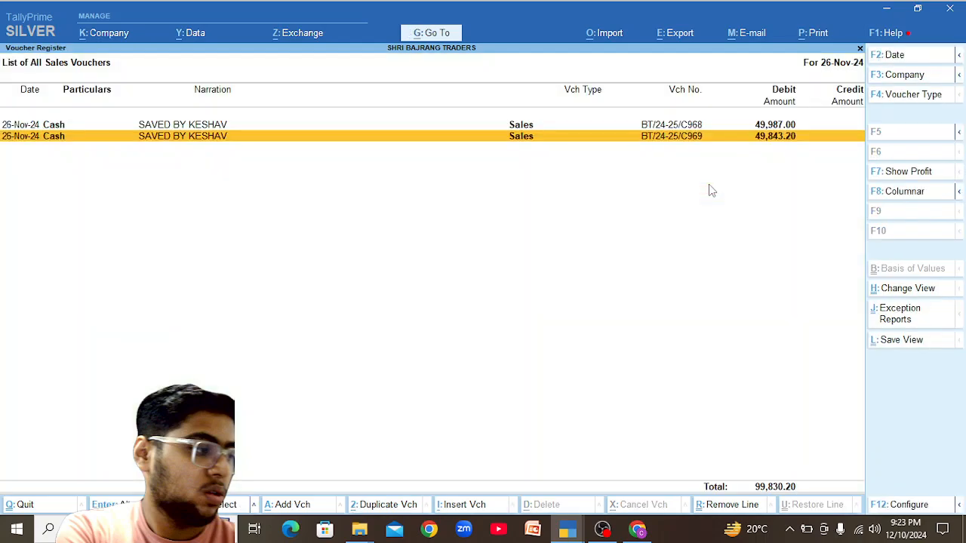
key(Escape)
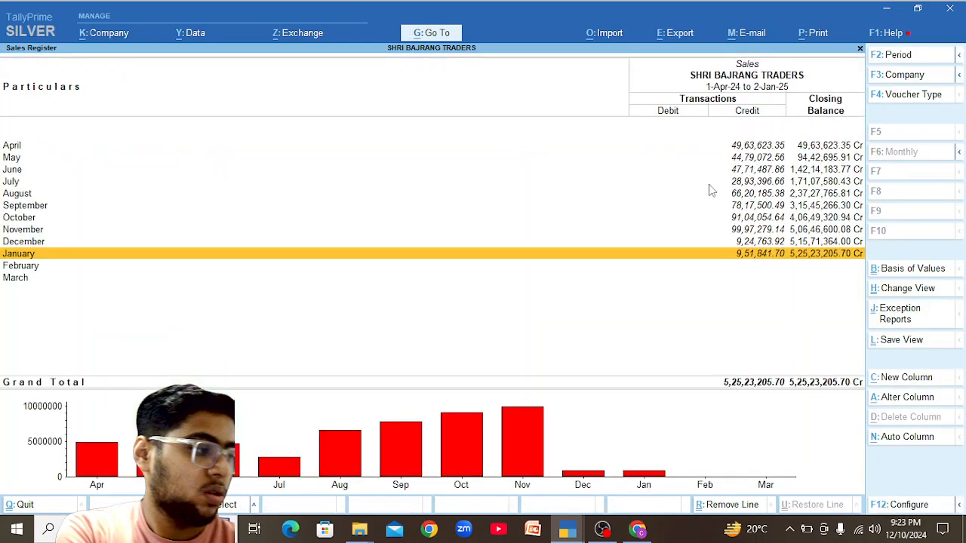
key(Escape)
Open the Cash ledger's condensed November vouchers and check missing e-Way Bill information—none listed.
key(Up)
key(Up)
key(Up)
key(Up)
key(Up)
key(Up)
key(Up)
key(Return)
key(Down)
key(Down)
key(Up)
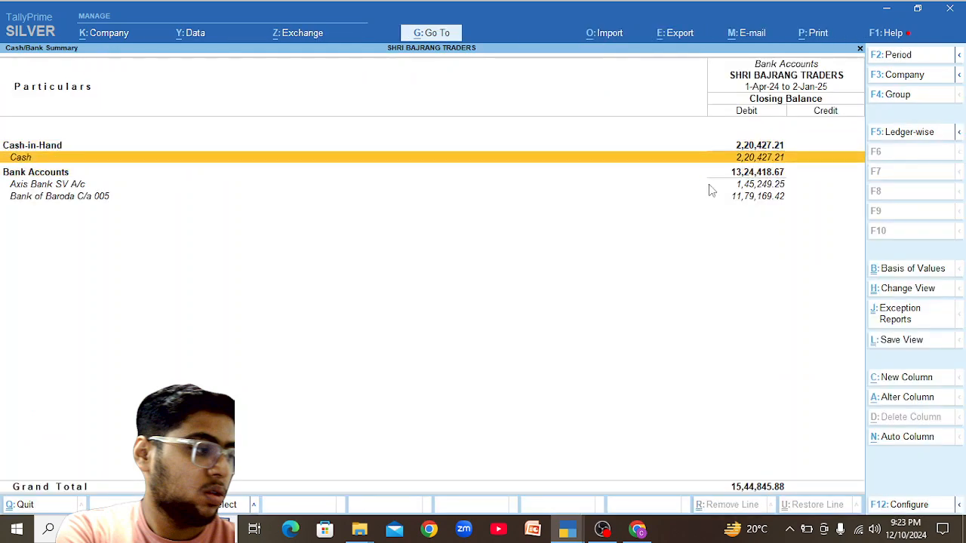
key(Return)
key(Up)
key(Up)
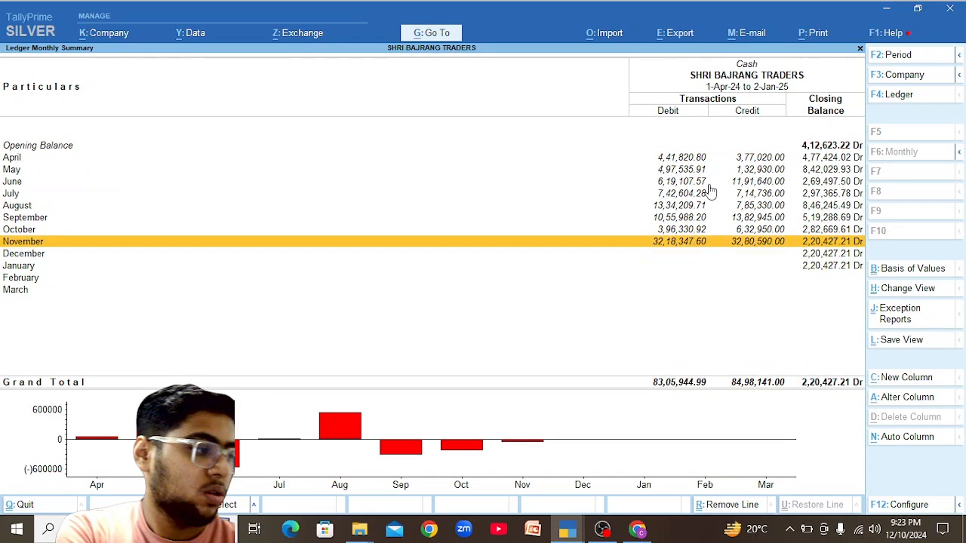
key(Return)
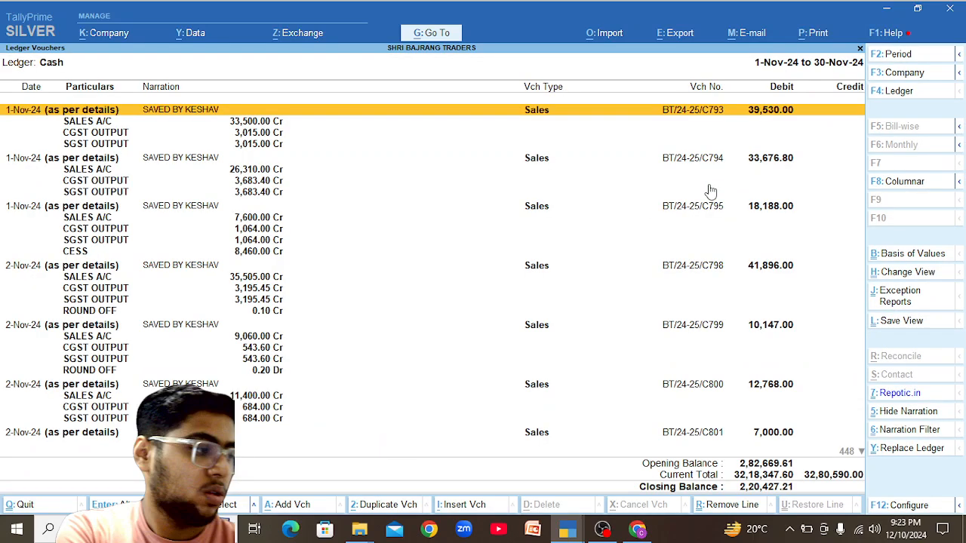
key(alt)
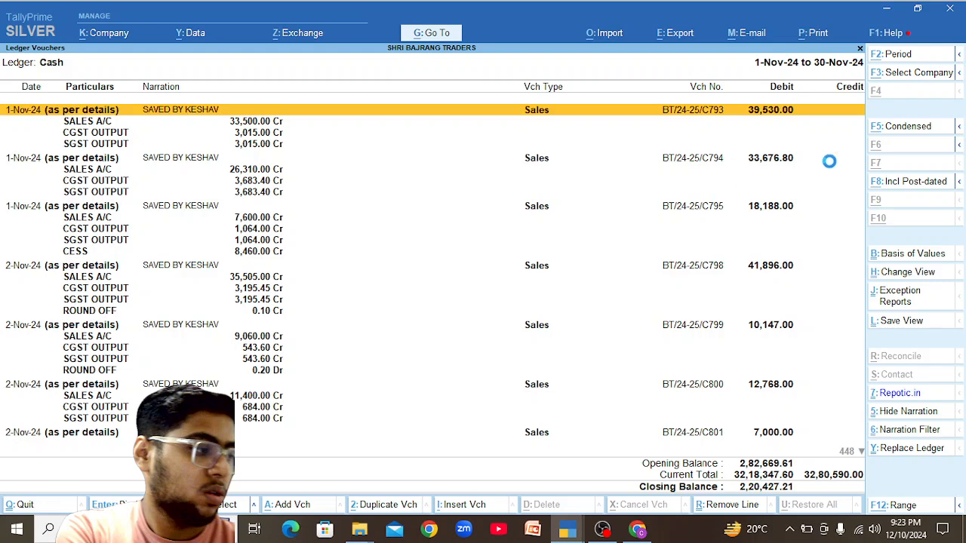
key(alt+F5)
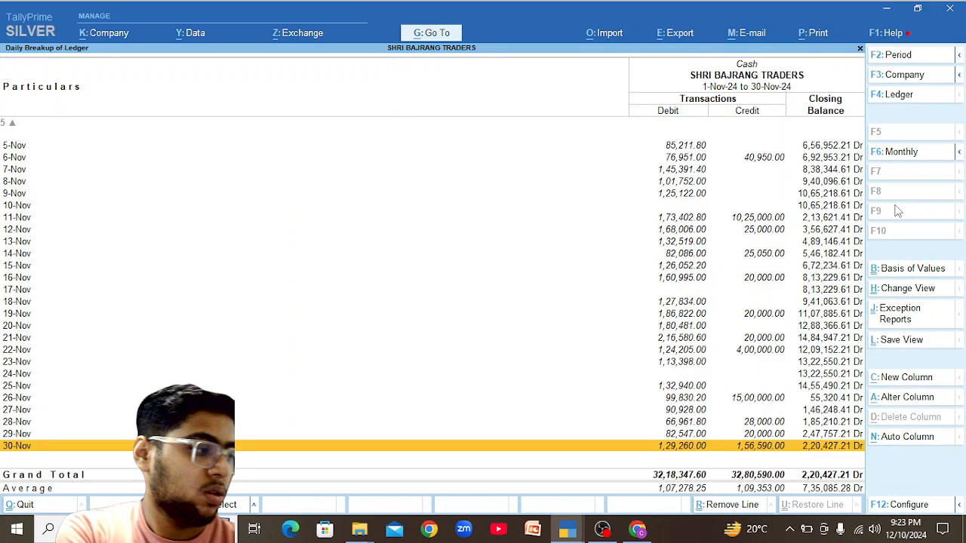
key(Up)
key(Up)
key(Up)
key(Up)
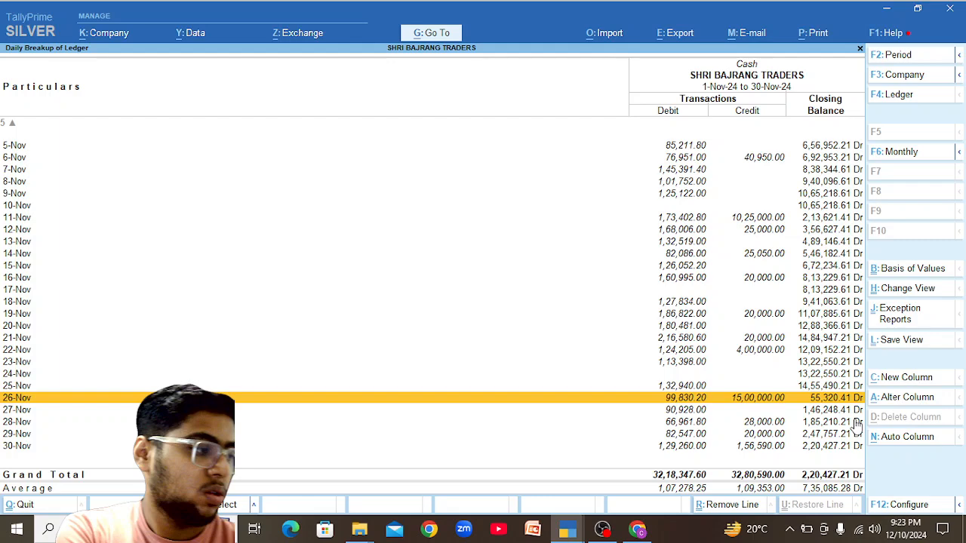
key(ctrl+j)
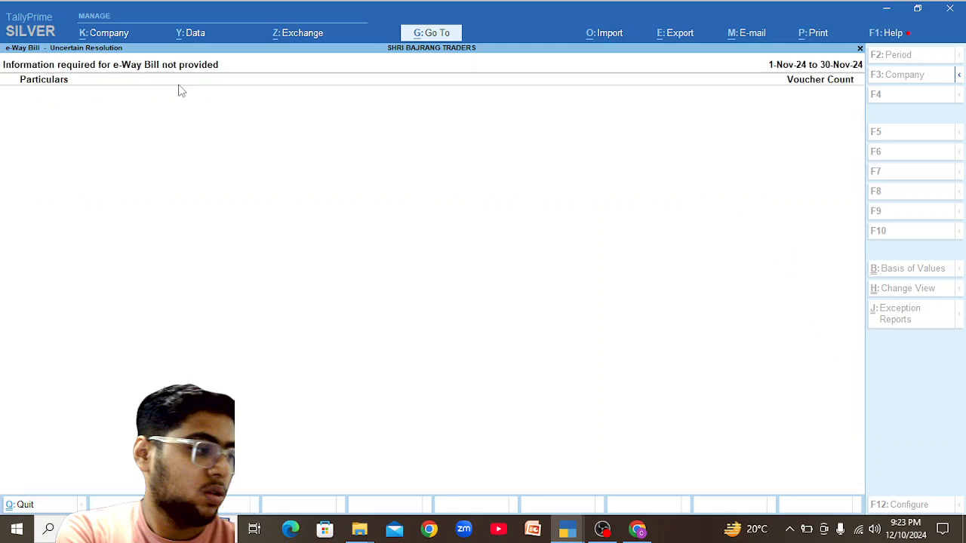
Open the e-Way Bill report for the period 1-11-2024 to 30-11-2024.
key(Escape)
key(Escape)
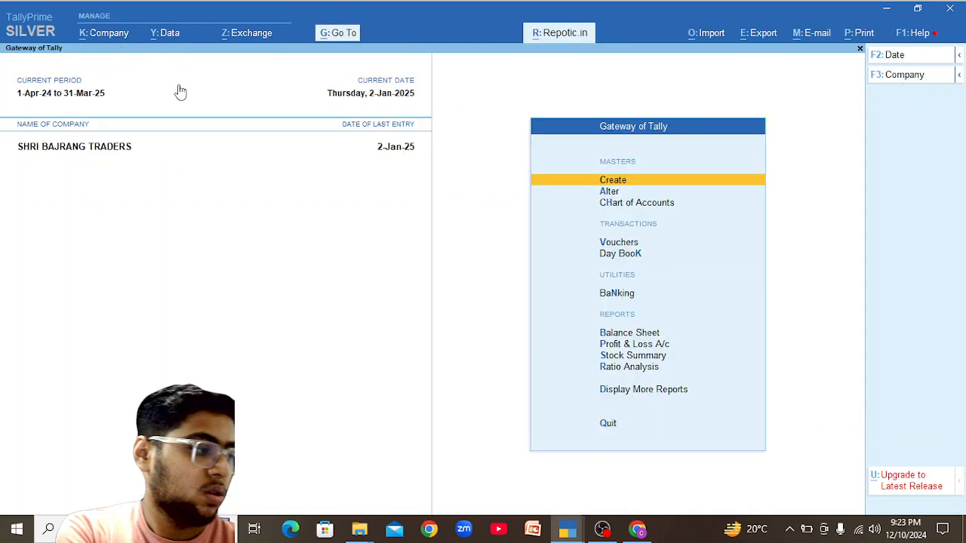
key(alt+g)
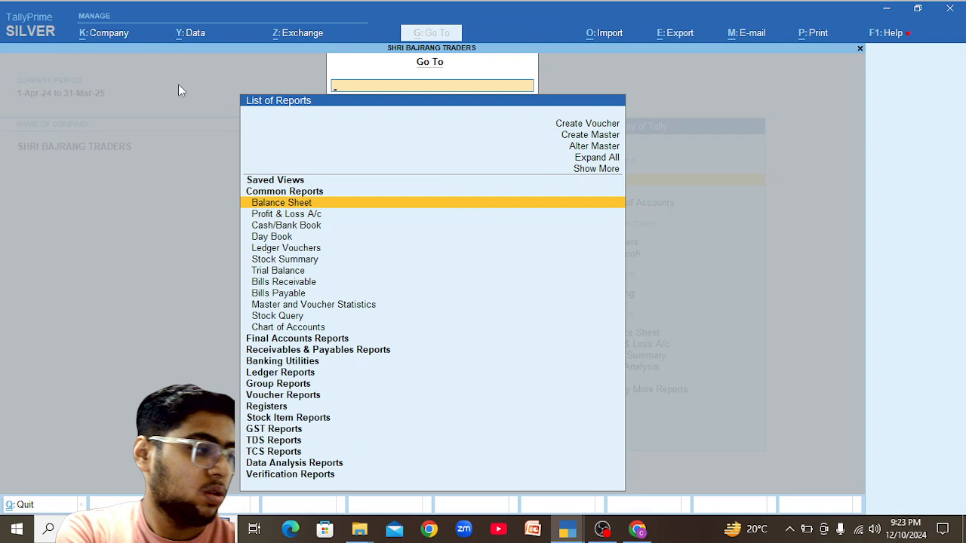
text(Ewa)
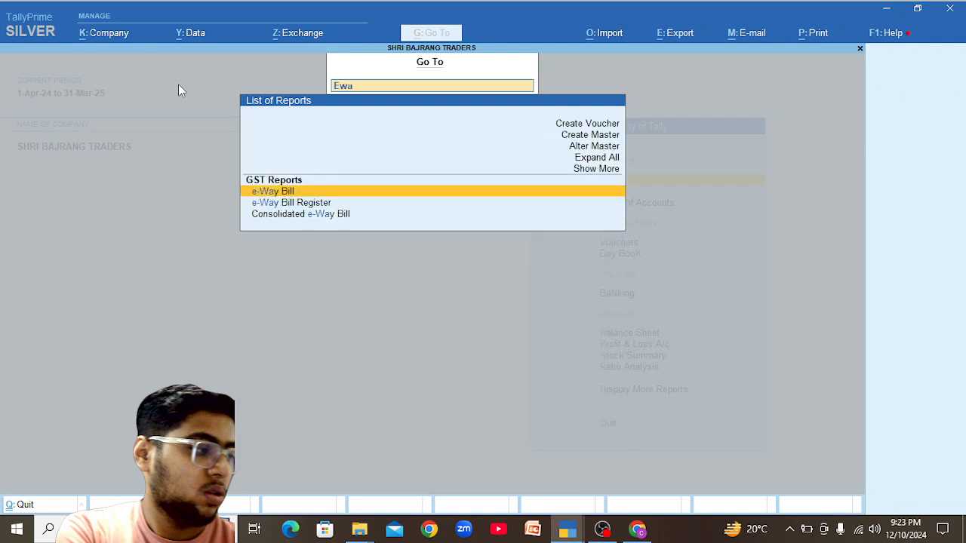
key(Return)
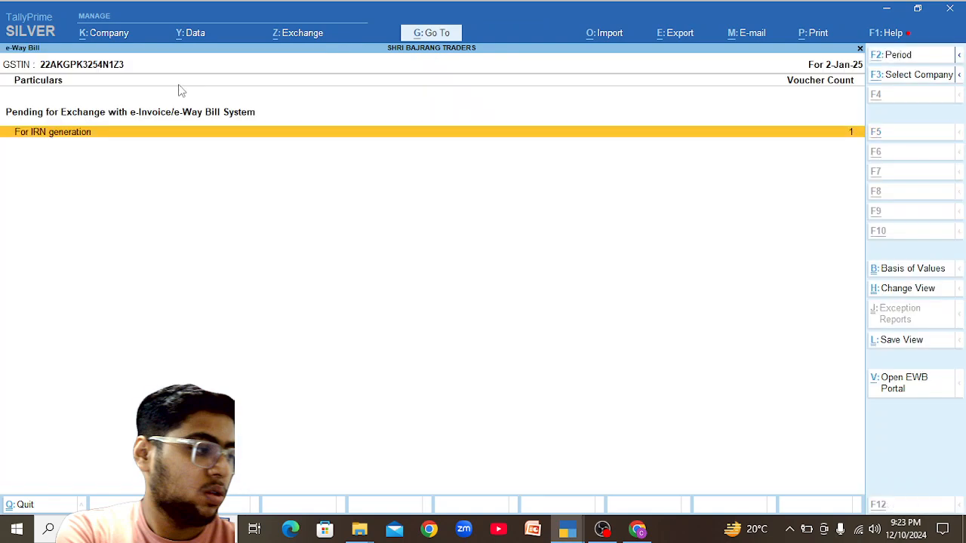
key(alt+F2)
text(1-11-2024)
key(Return)
text(30-11)
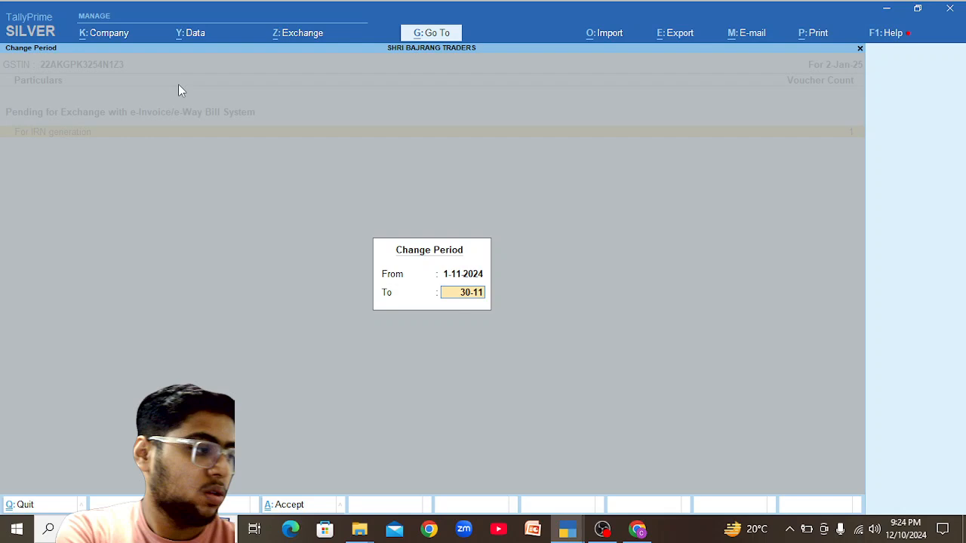
key(Return)
Review the 15 November vouchers pending IRN generation.
key(Down)
key(Up)
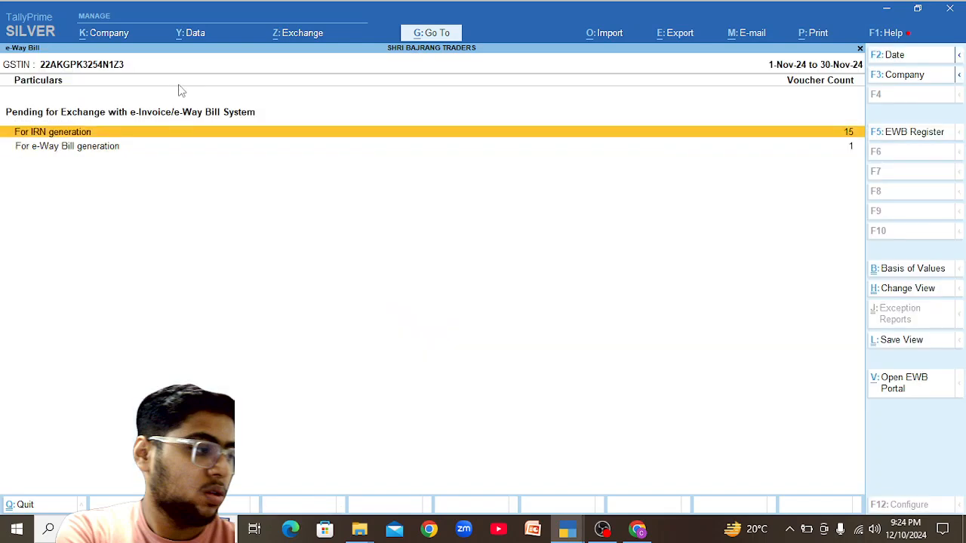
key(Return)
key(Down)
key(Down)
key(Down)
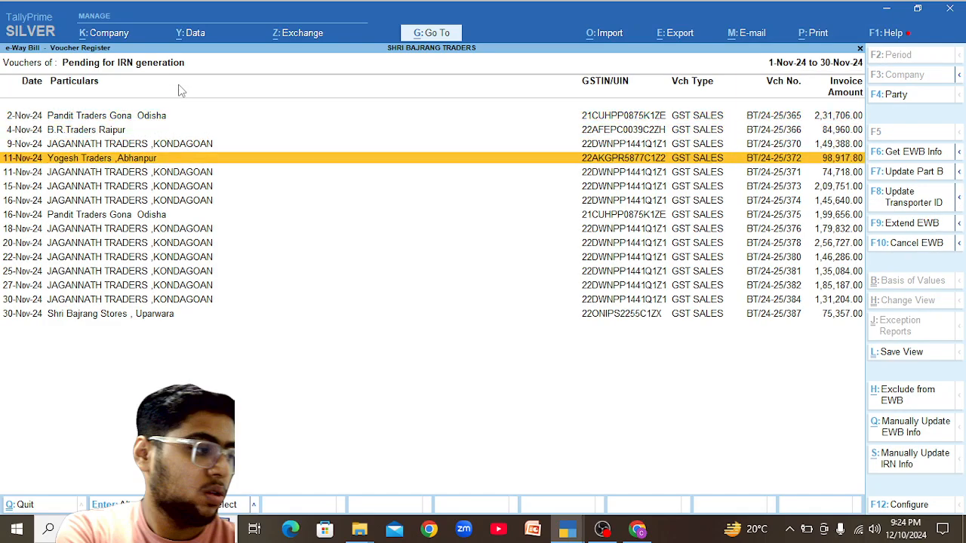
key(Escape)
Inspect Jagannath Traders' 1-Nov-24 voucher BT/24-25/364 pending e-Way Bill generation, leaving it unchanged.
key(Down)
key(Return)
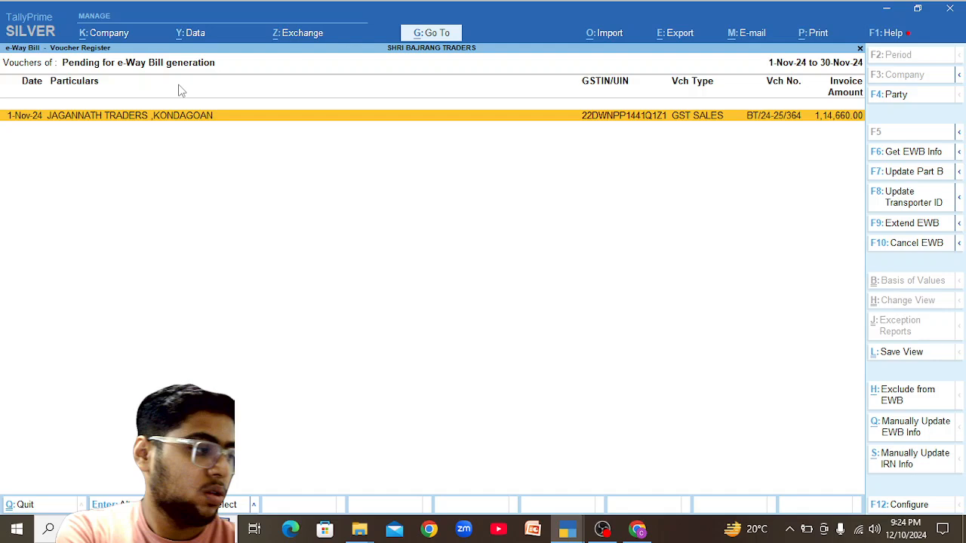
key(Return)
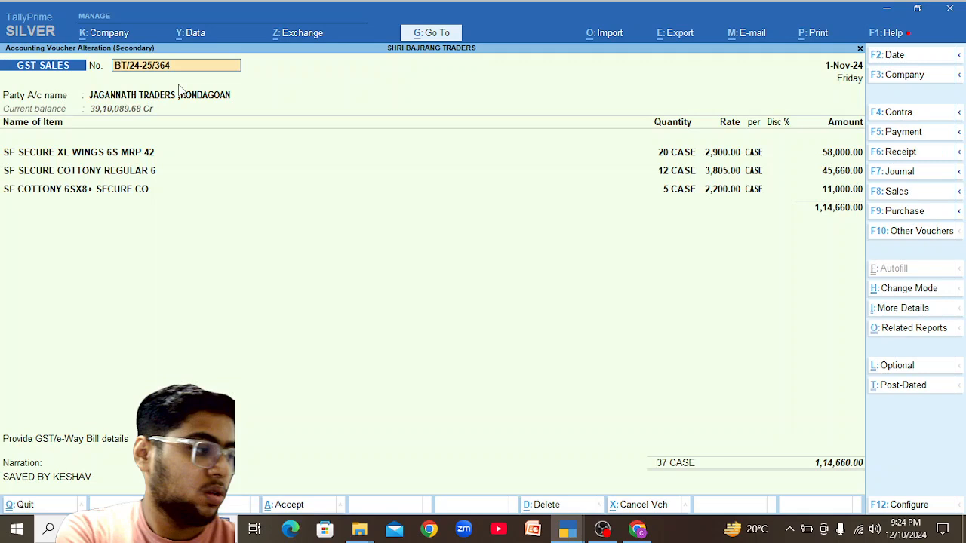
key(BackSpace)
key(Escape)
key(y)
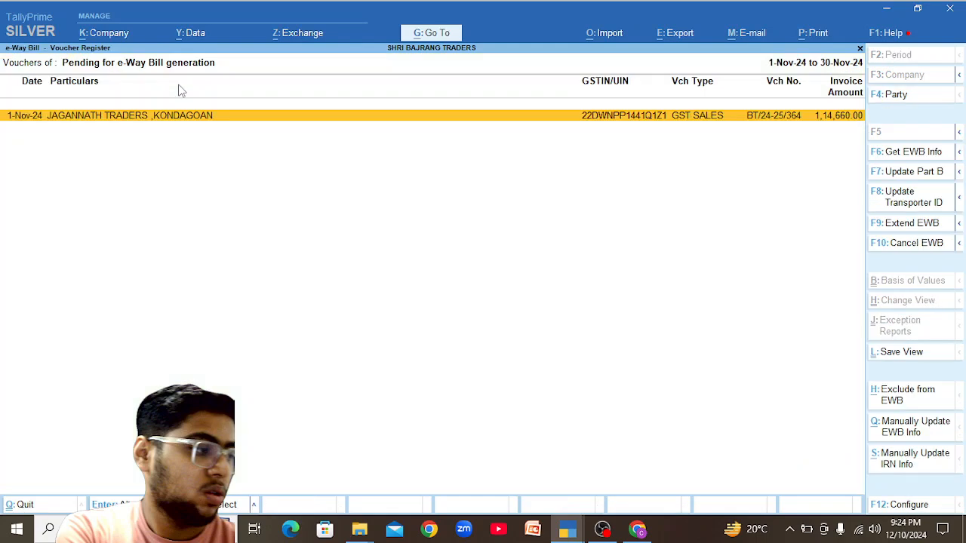
key(Escape)
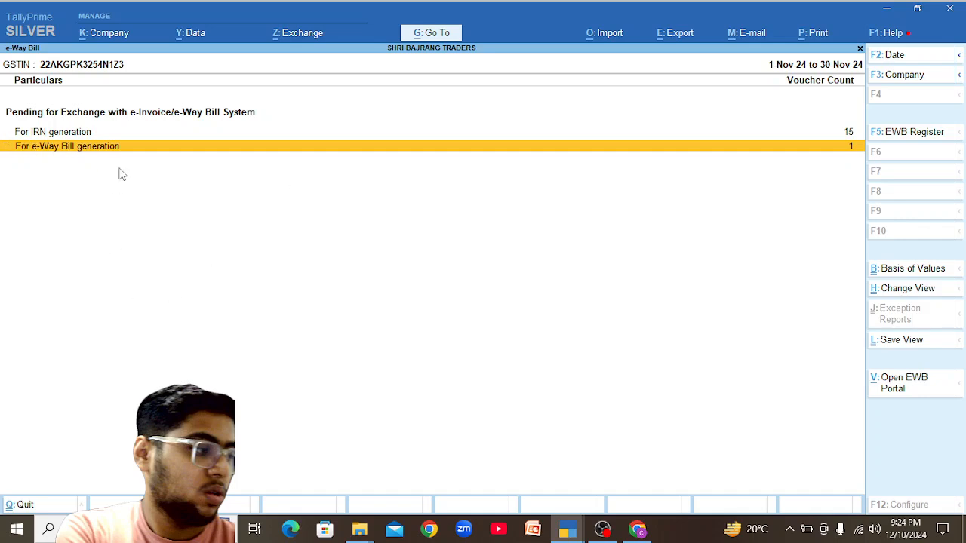
Search Google for 'Difference between for irn generation and for e way bill generation in tally prime'.
click(632, 532)
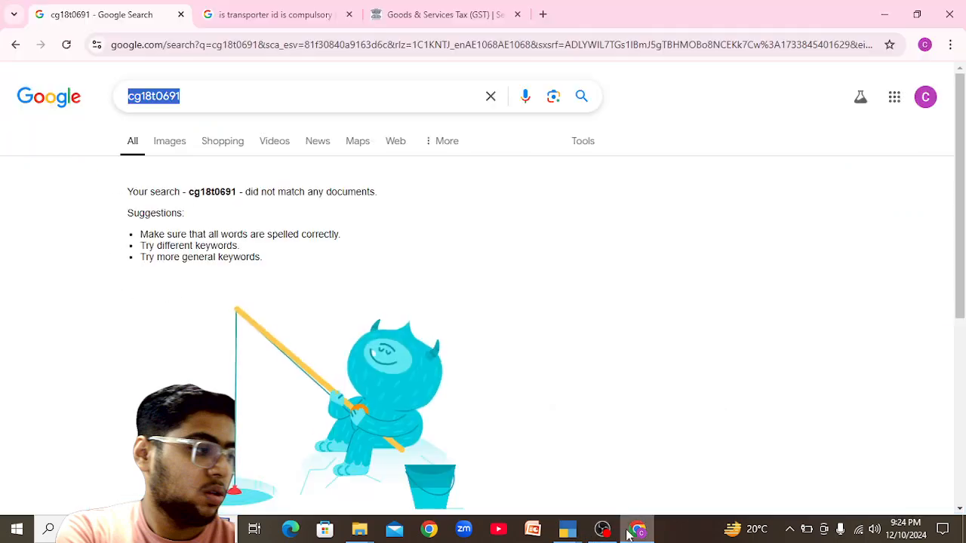
text(D)
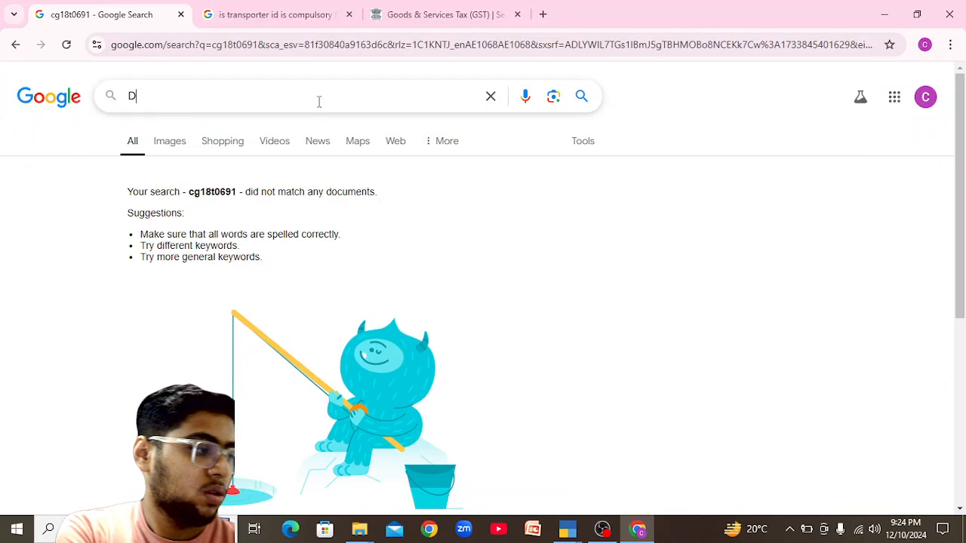
text(ifferenc)
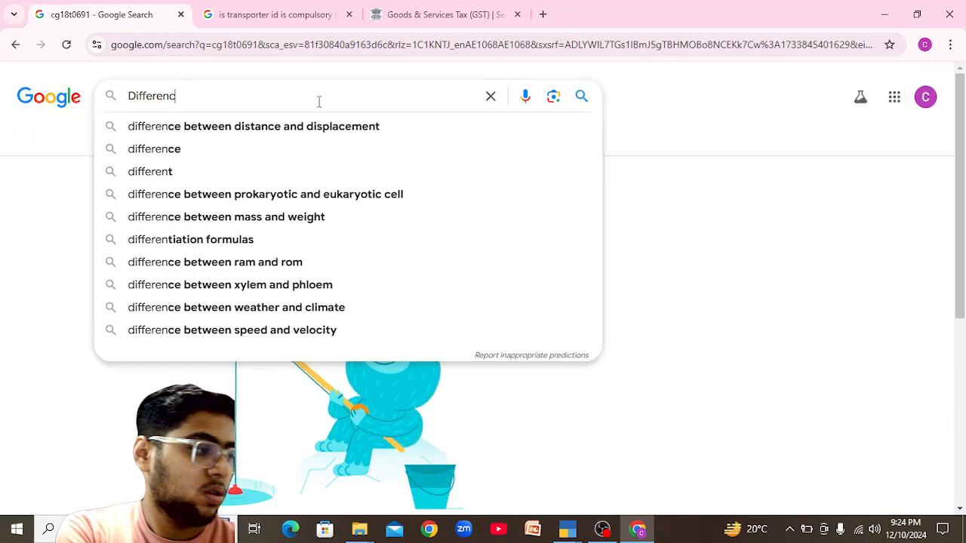
text(e betwe)
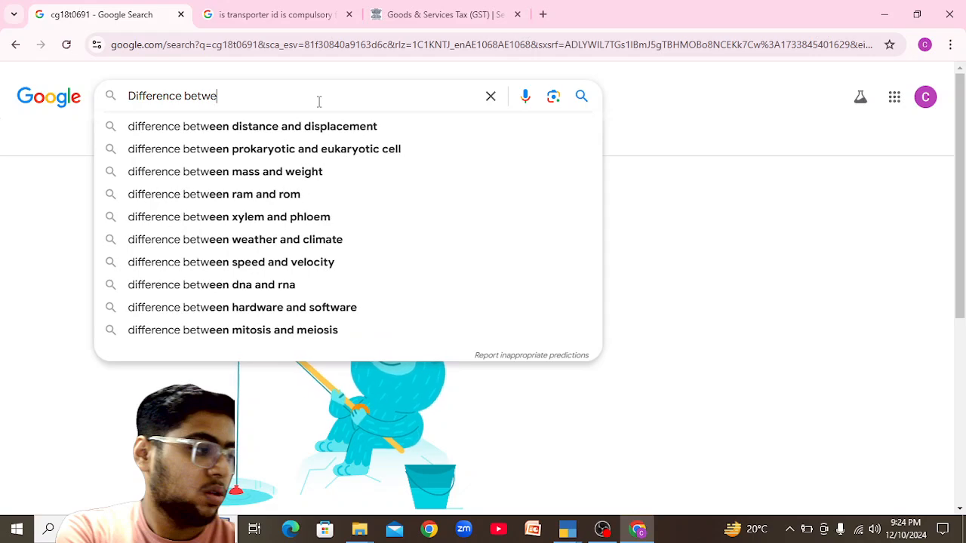
text(en for)
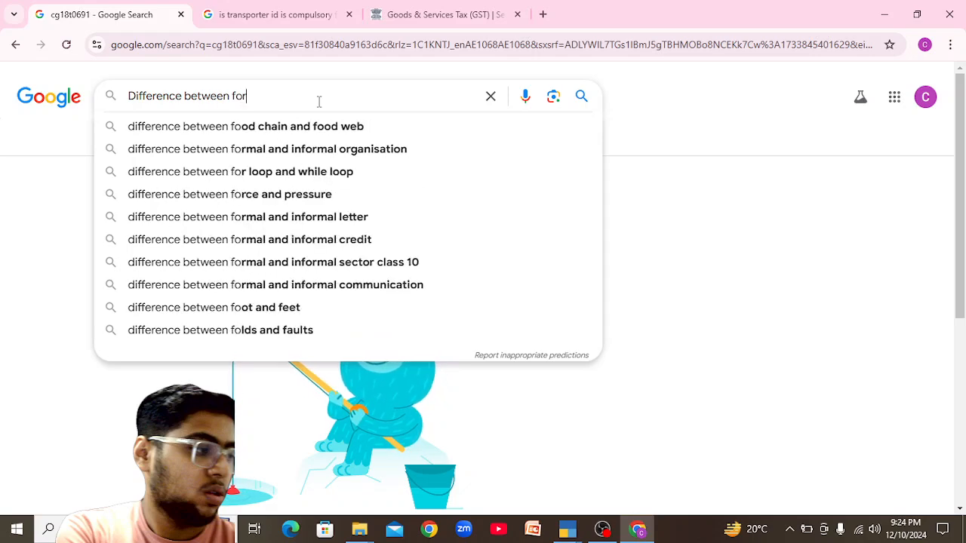
text( irn g)
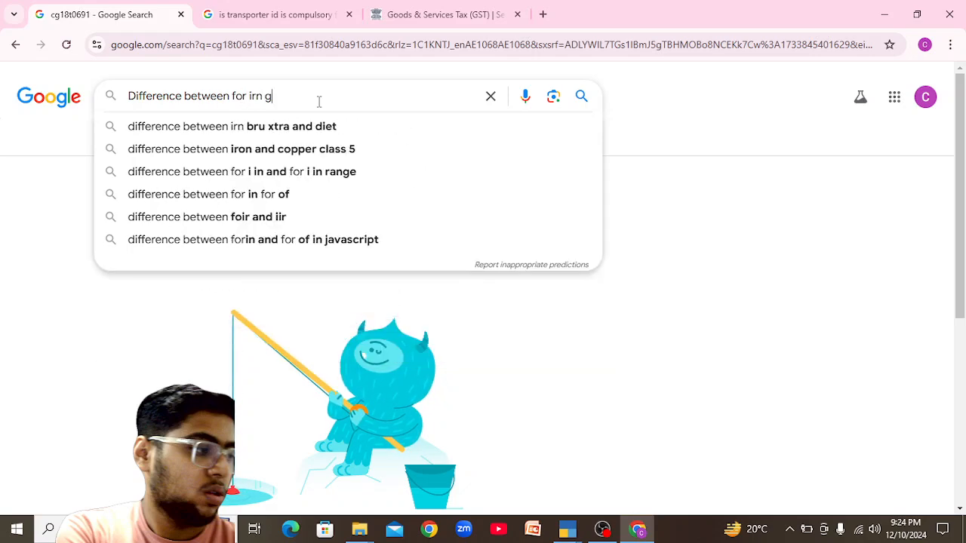
text(eneration)
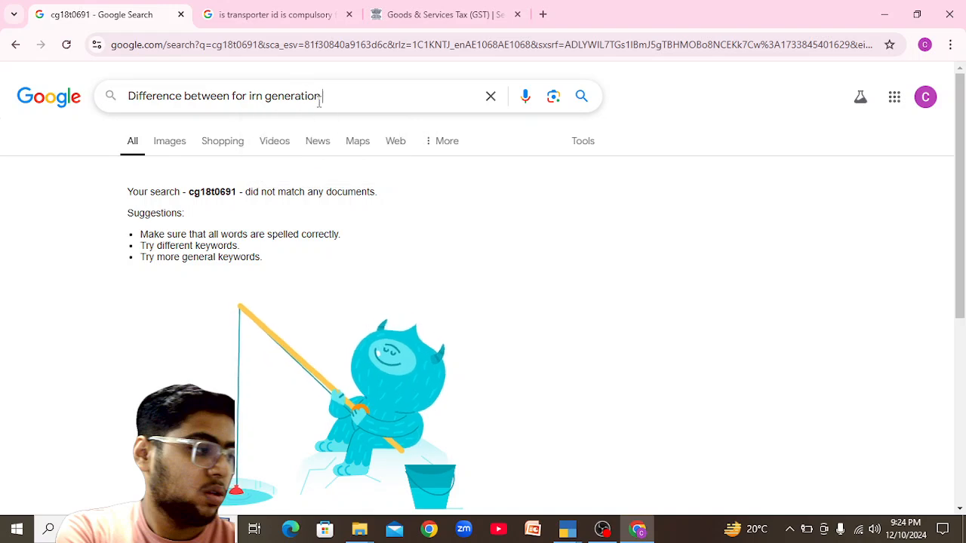
text( and for e way)
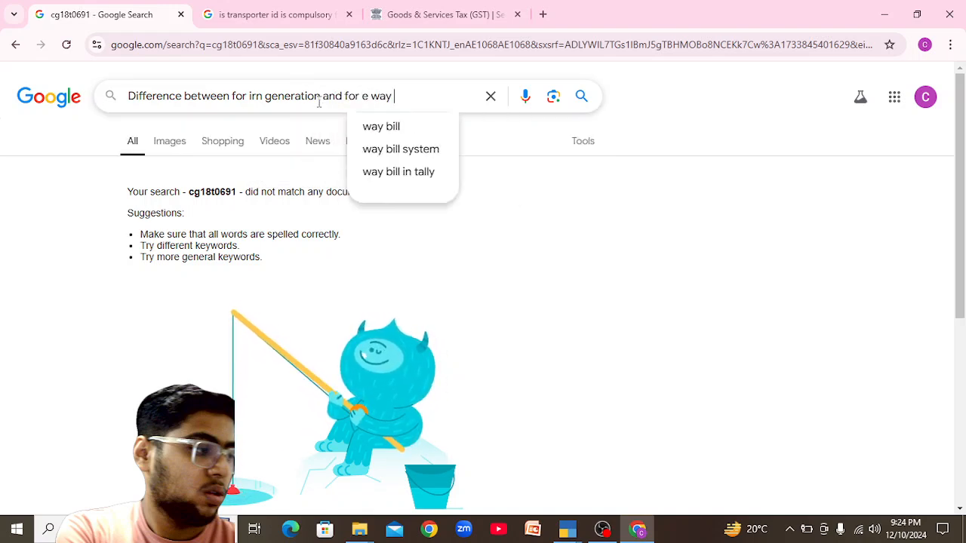
text( bill d)
key(BackSpace)
text(generation in tall)
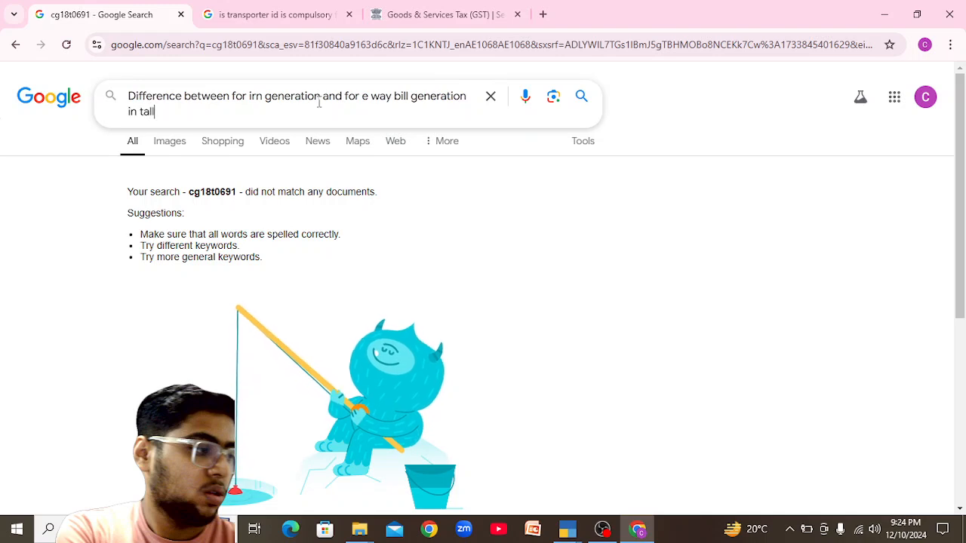
text(y prinm)
key(BackSpace)
key(BackSpace)
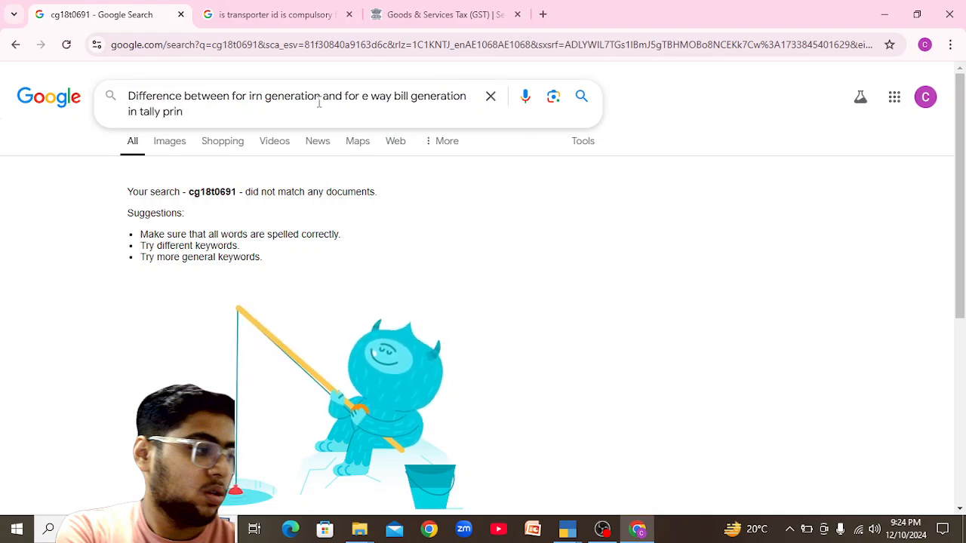
text(me)
key(Return)
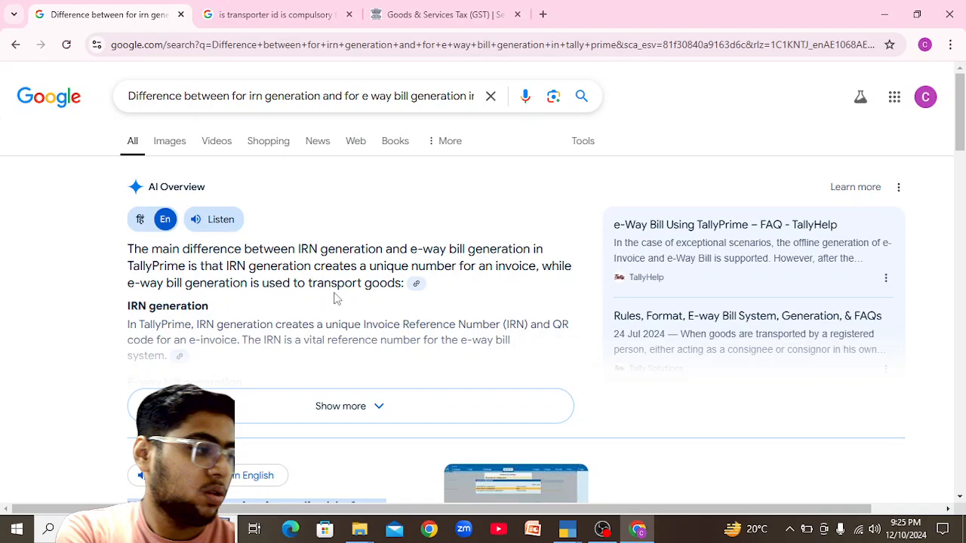
Enlarge the TallyHelp screenshot result, then return to the TallyPrime e-Way Bill report.
scroll(960, 136, down, 3)
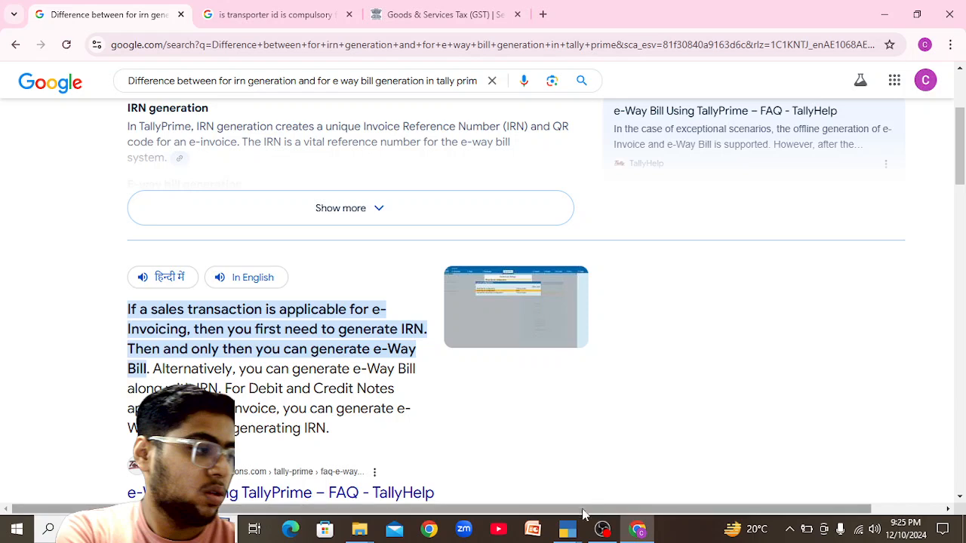
click(481, 314)
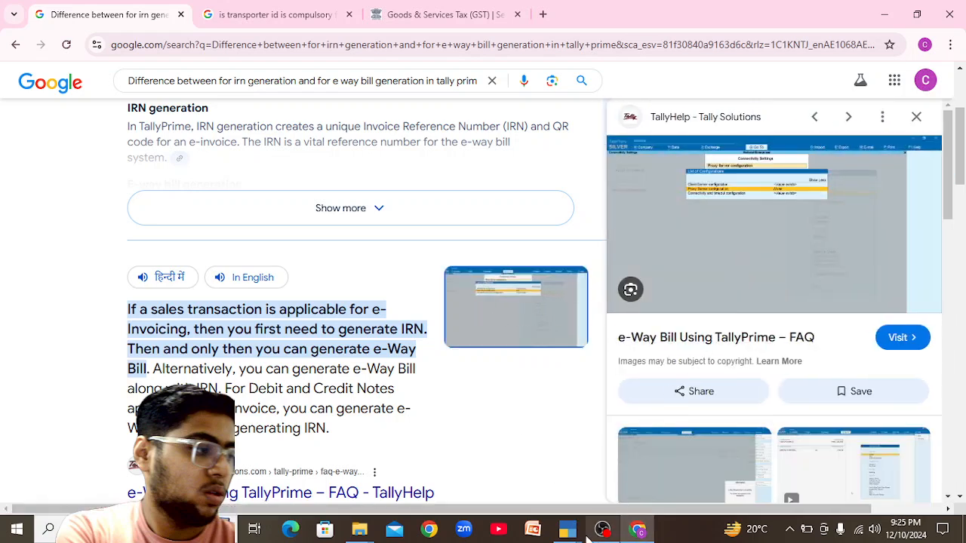
mouse_move(571, 539)
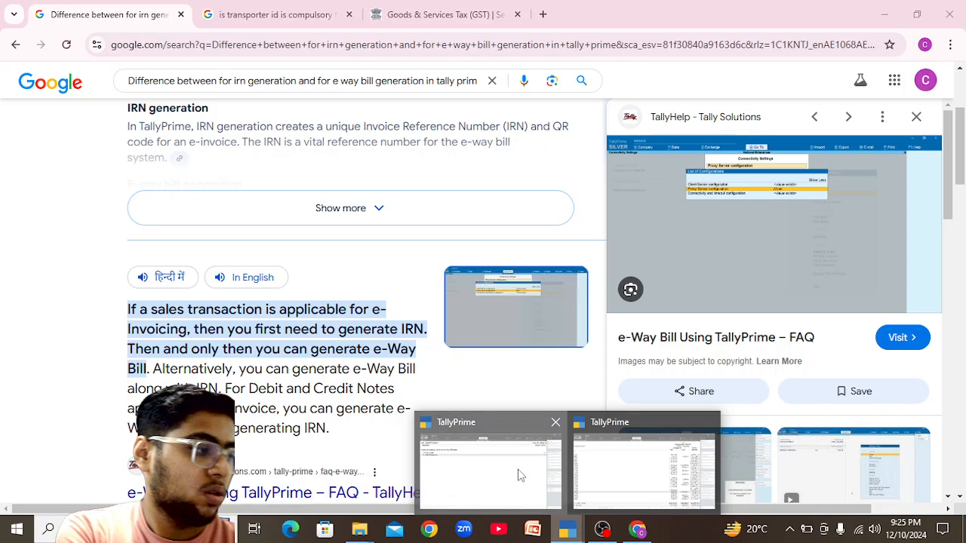
click(528, 476)
key(Up)
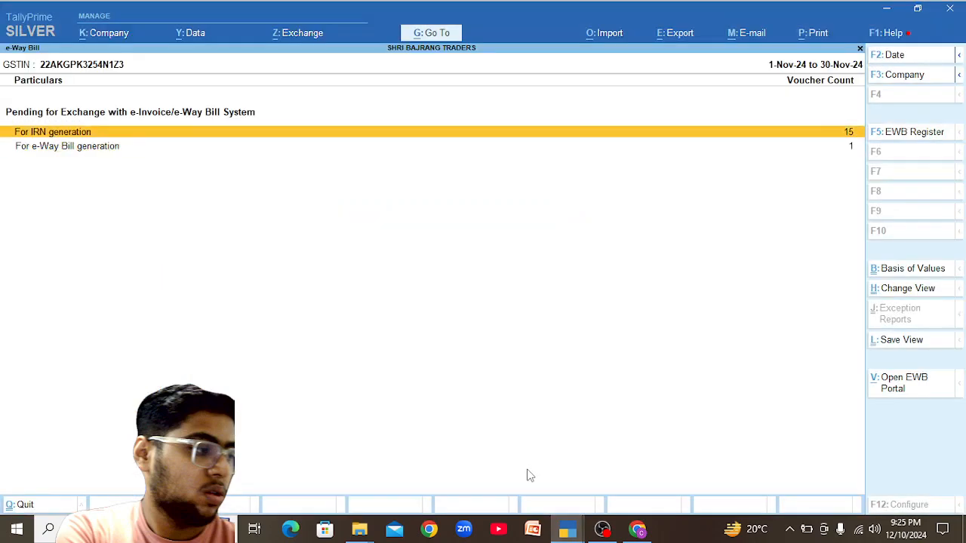
Review the November vouchers listed as pending IRN generation.
key(Return)
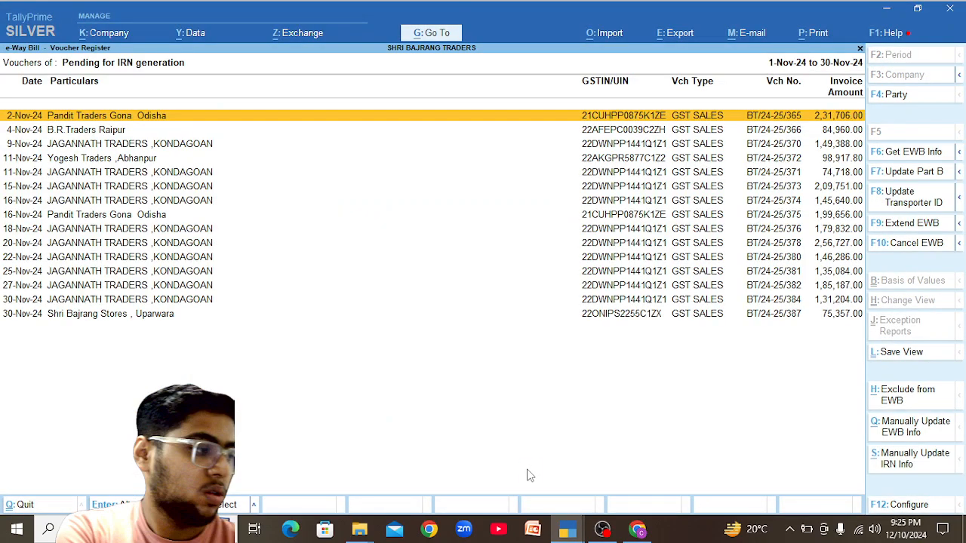
key(Down)
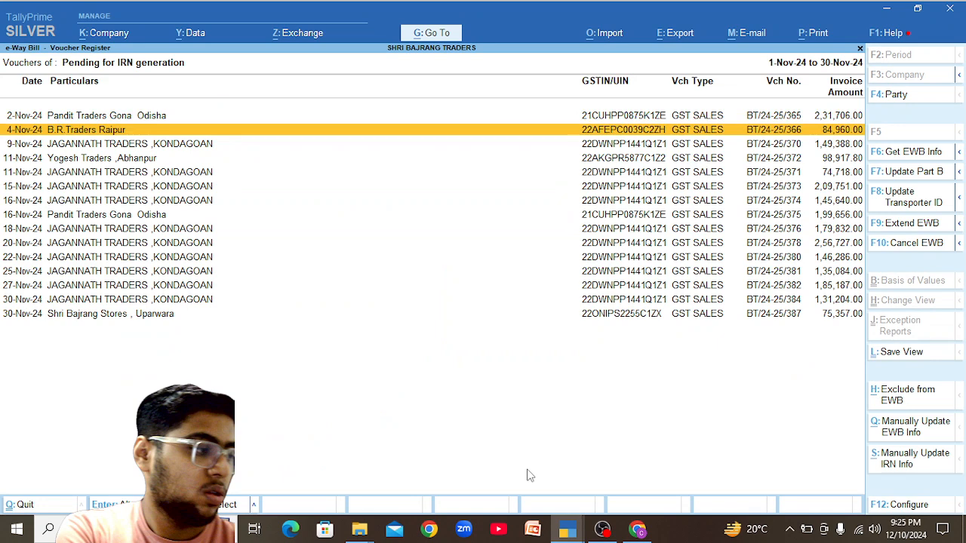
key(Escape)
Inspect pending e-Way Bill voucher BT/24-25/364, quit it unchanged, and return to Gateway of Tally.
key(Down)
key(Return)
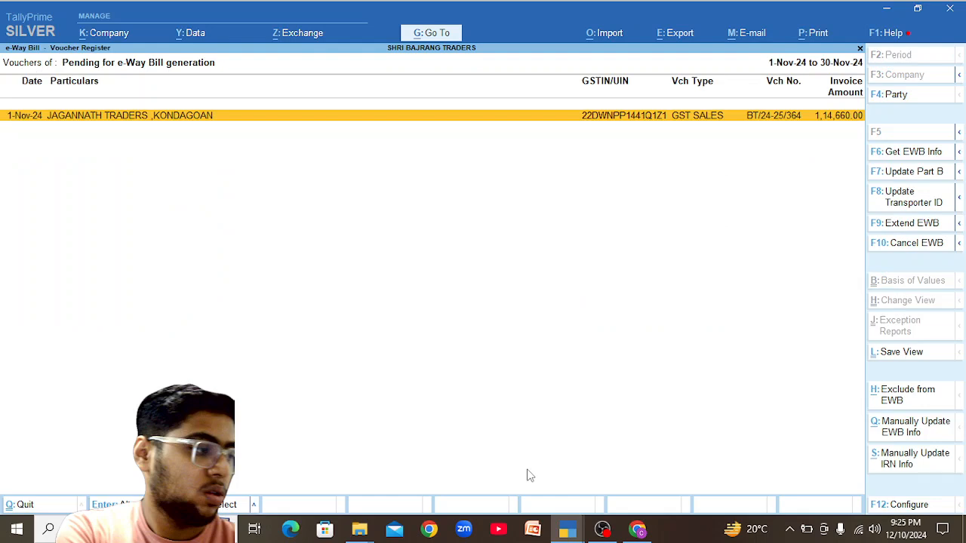
key(Return)
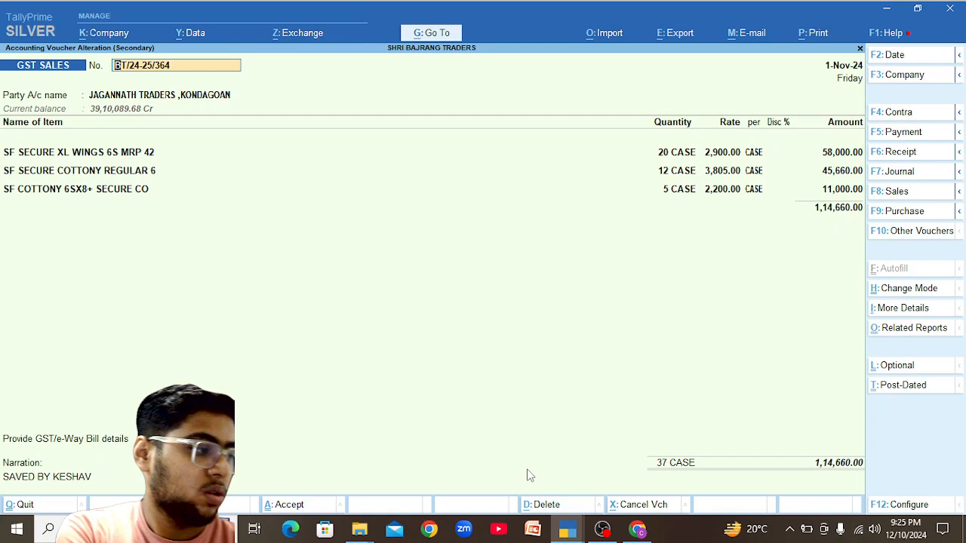
key(BackSpace)
key(Escape)
key(Return)
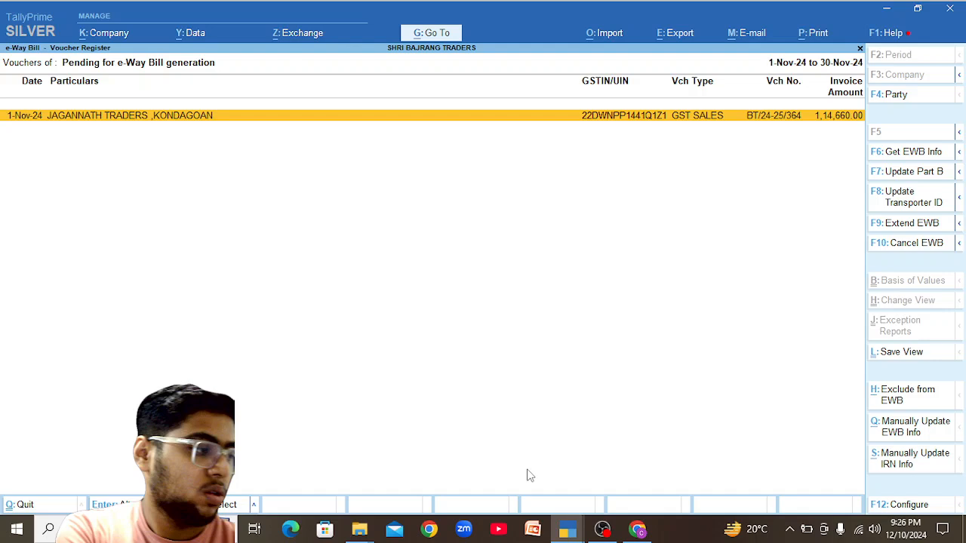
key(Escape)
key(Escape)
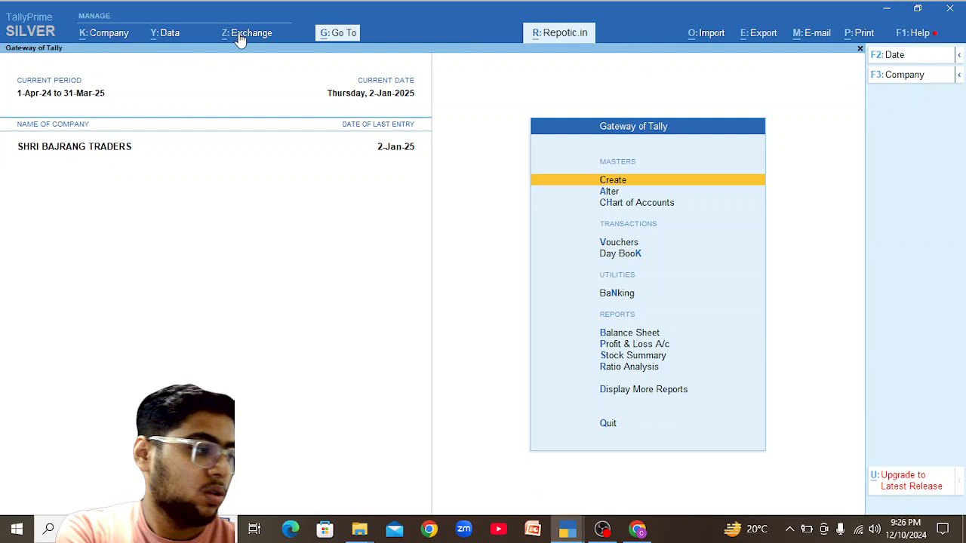
Browse the e-invoicing exchange report for 1-11-2024 to 30-11-2024, then close it.
click(240, 40)
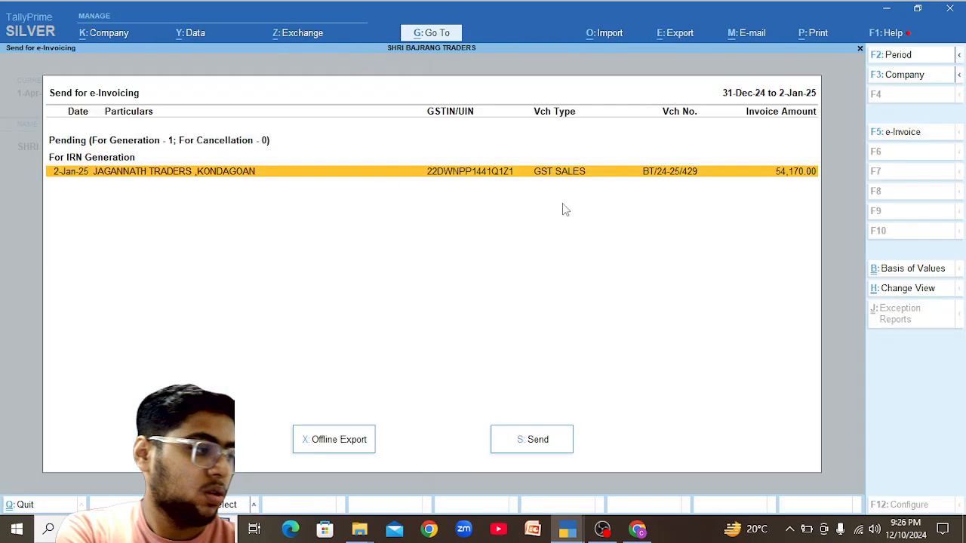
key(F2)
text(1-11)
key(Return)
text(3)
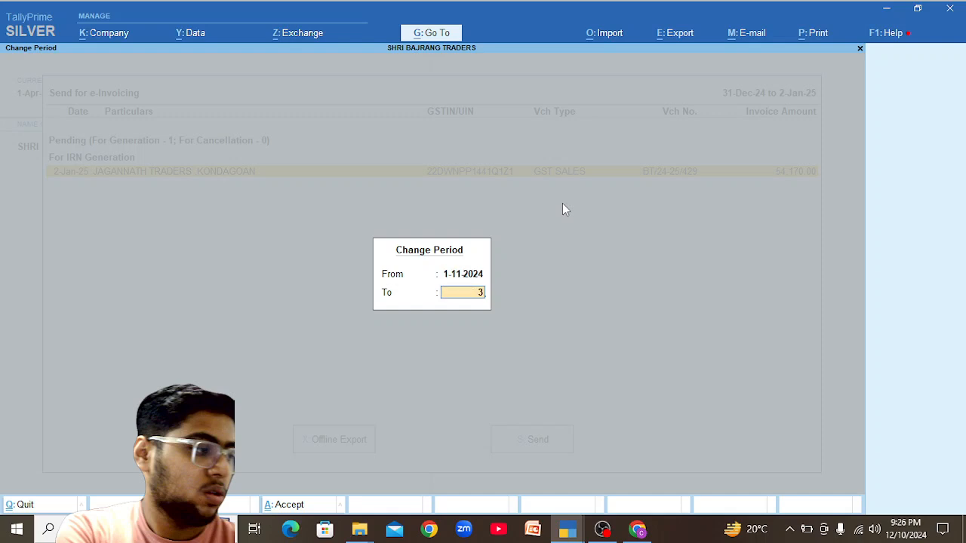
text(0--11)
key(Return)
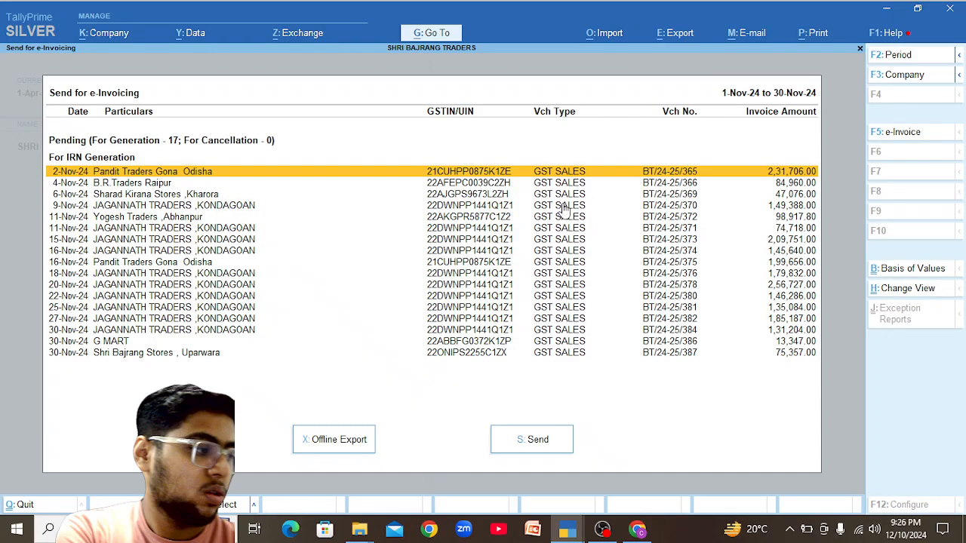
key(Down)
key(Down)
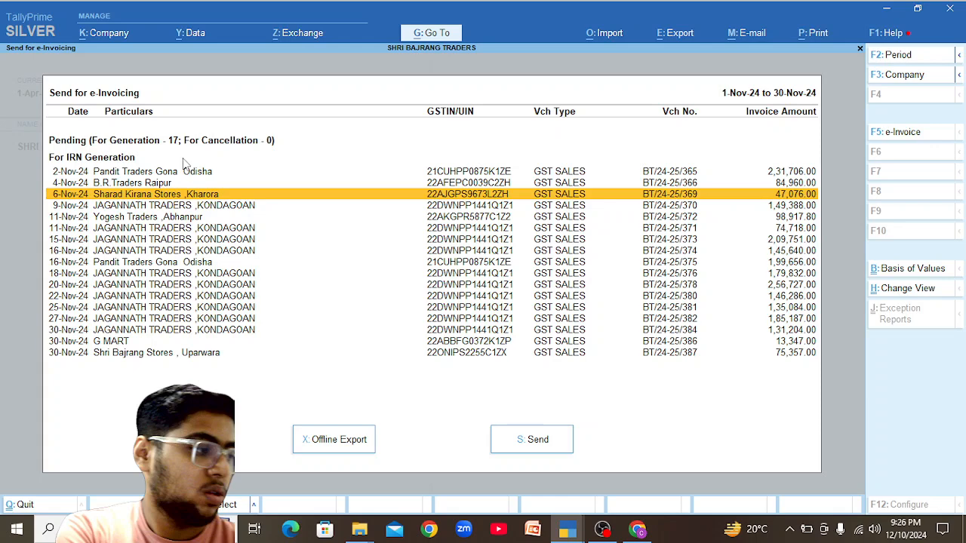
key(Up)
key(Up)
key(Down)
key(Down)
key(Down)
key(Down)
key(Down)
key(Down)
key(Down)
key(Down)
key(Down)
key(Down)
key(Down)
key(Down)
key(Down)
key(Down)
key(Down)
key(Down)
key(Down)
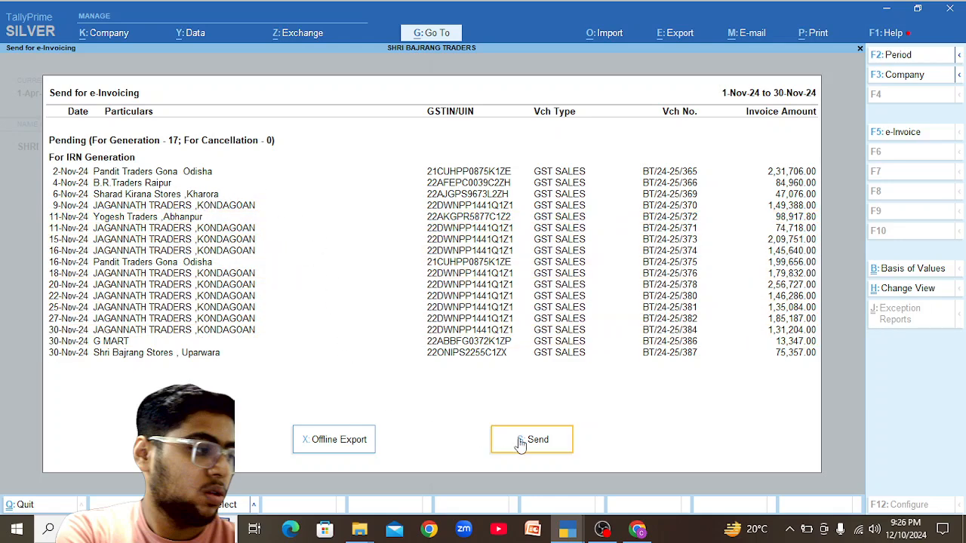
key(ctrl)
key(ctrl+q)
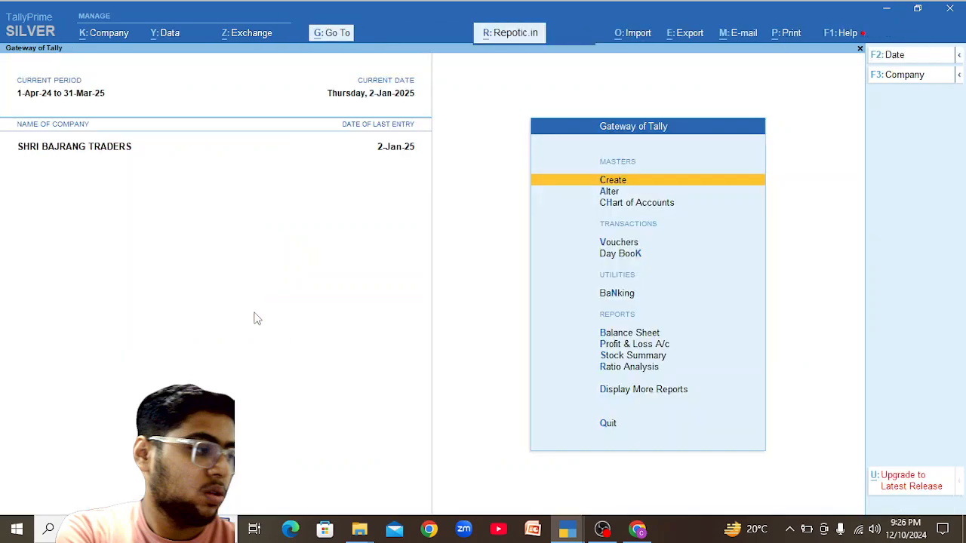
In Send for e-Invoicing for 1–30 November, select all 17 pending invoices and send them.
click(247, 35)
click(335, 76)
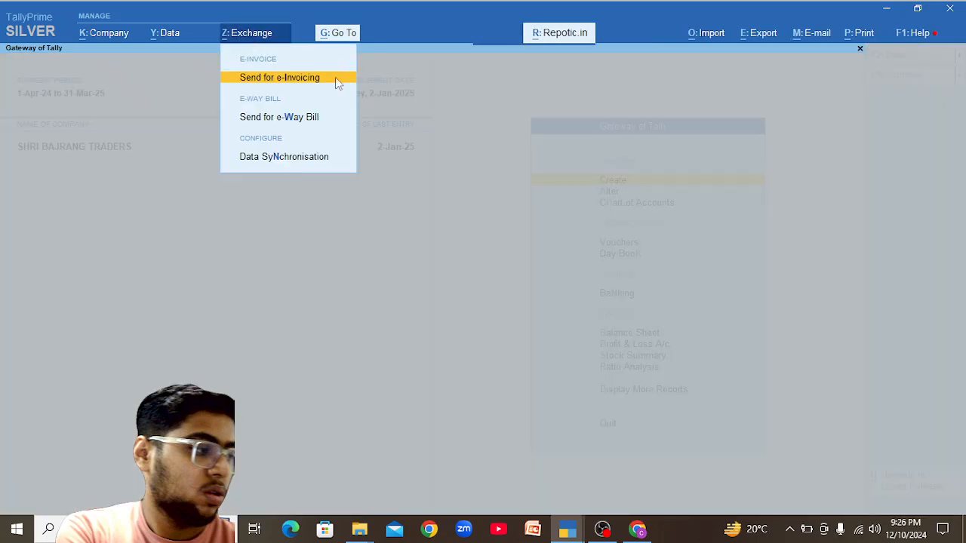
key(F2)
text(1-11)
key(Return)
text(30-11)
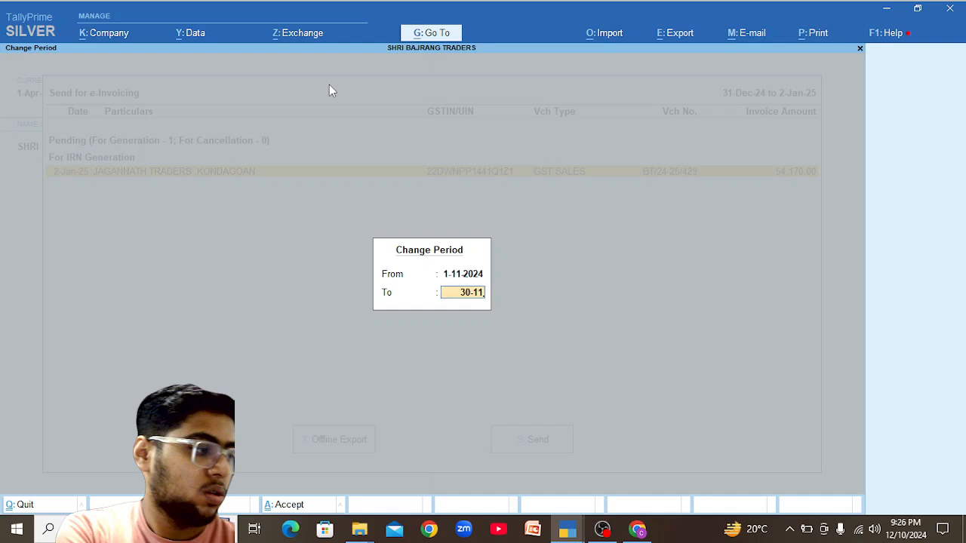
key(Return)
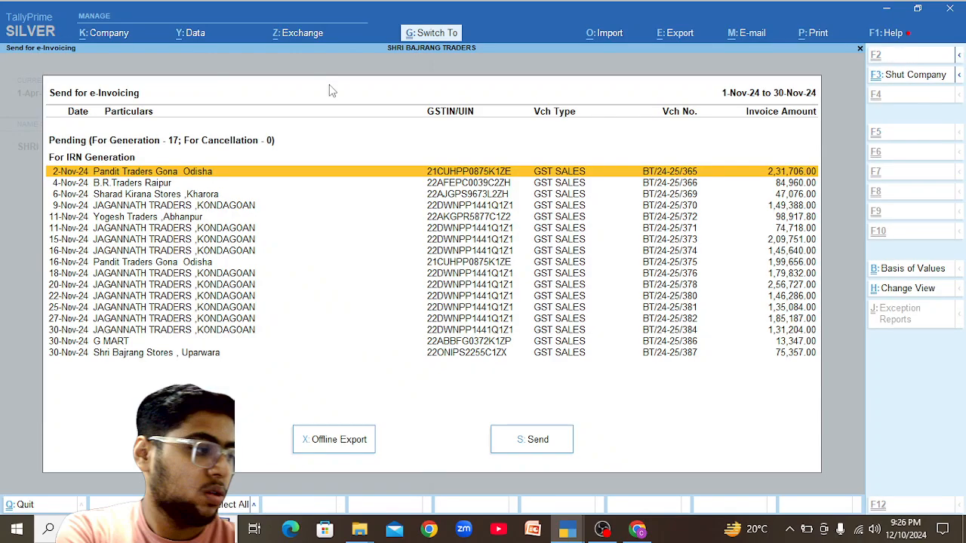
key(ctrl+space)
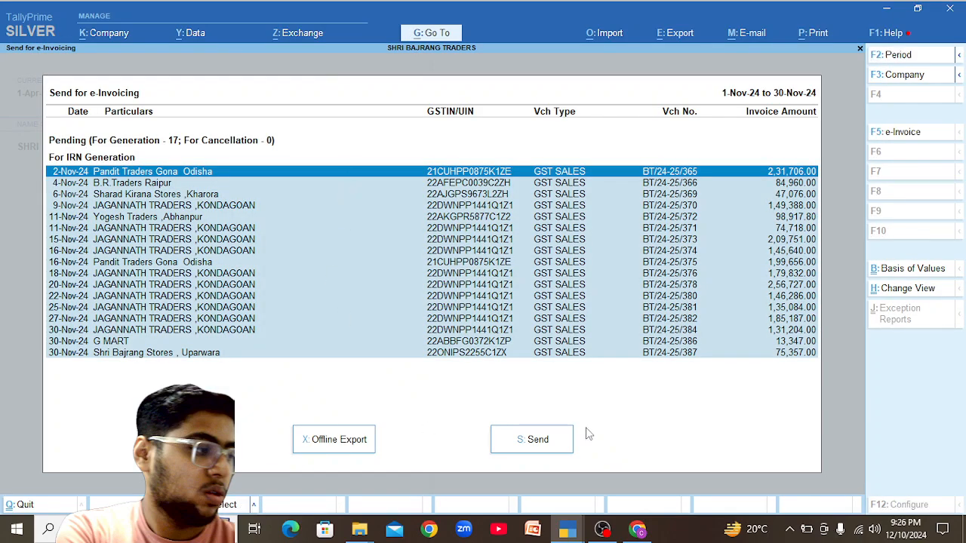
click(543, 445)
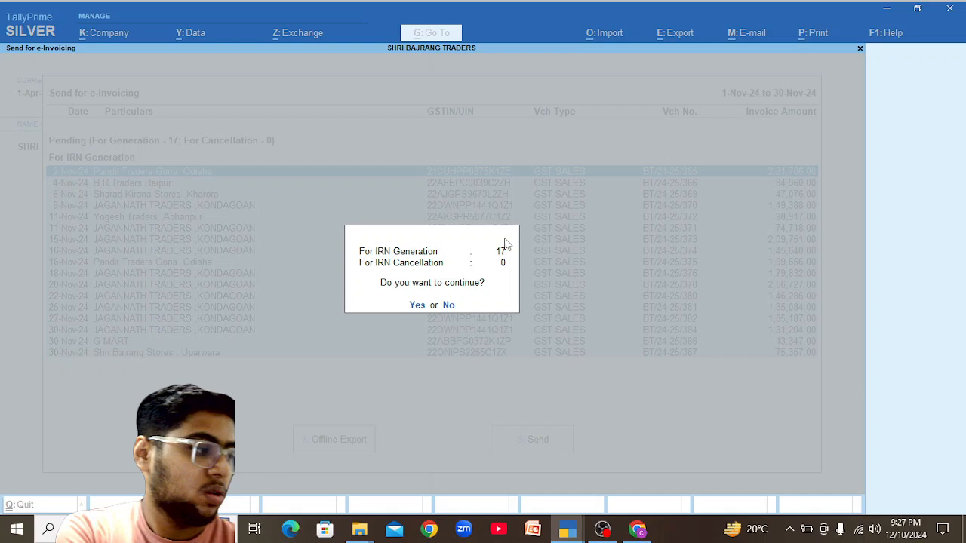
Confirm IRN generation for the 17 invoices, submit the login, and dismiss the incorrect-password error.
click(416, 305)
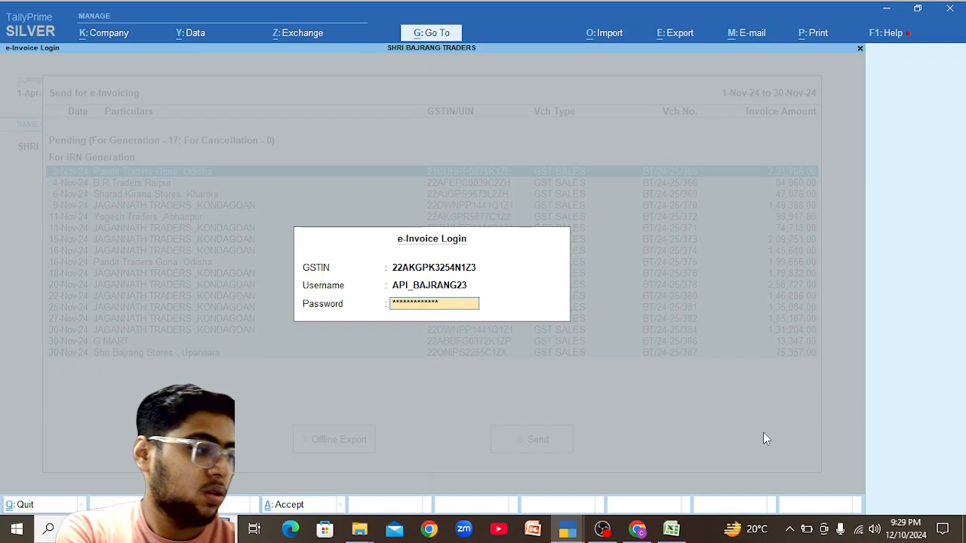
key(Return)
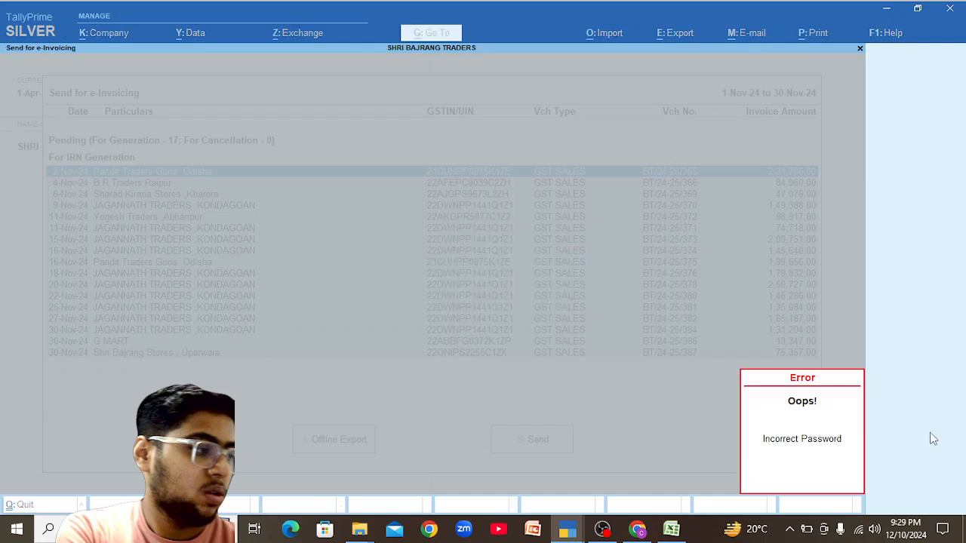
key(Escape)
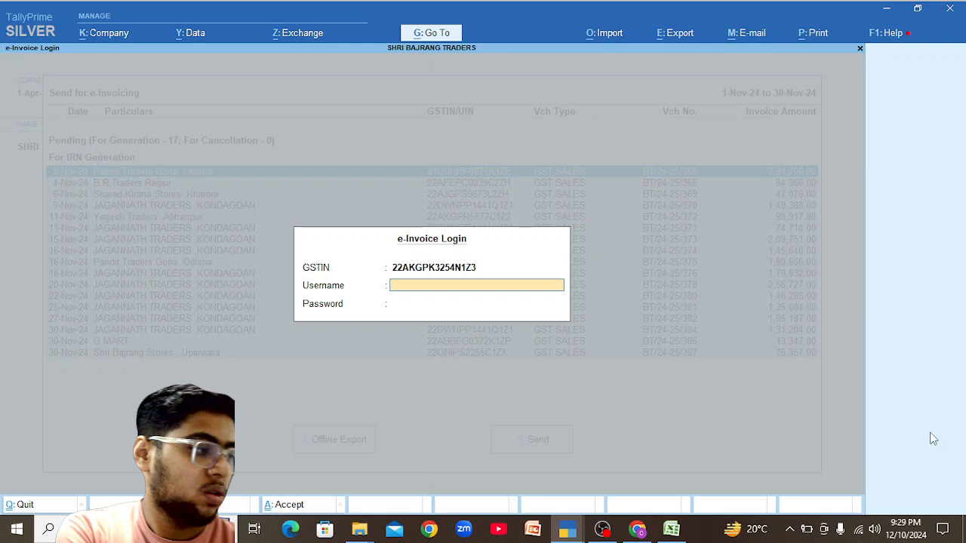
Re-enter the API username and password in e-Invoice Login and submit again.
text(Bajra)
key(BackSpace)
key(BackSpace)
key(BackSpace)
key(BackSpace)
key(BackSpace)
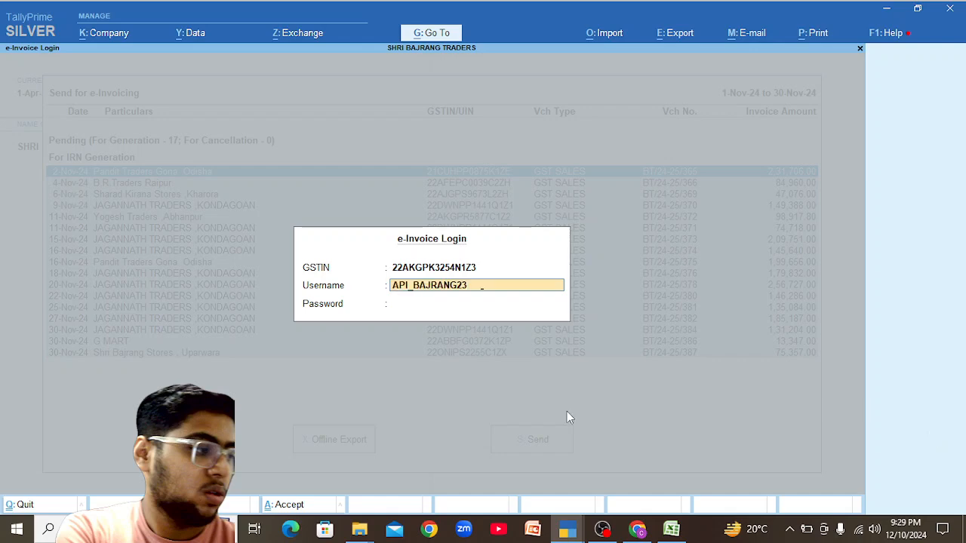
key(Return)
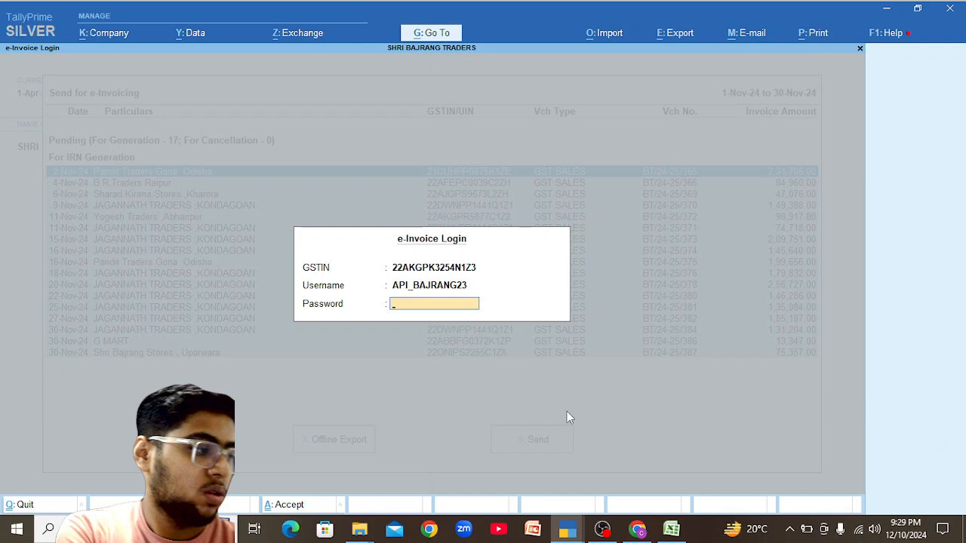
key(BackSpace)
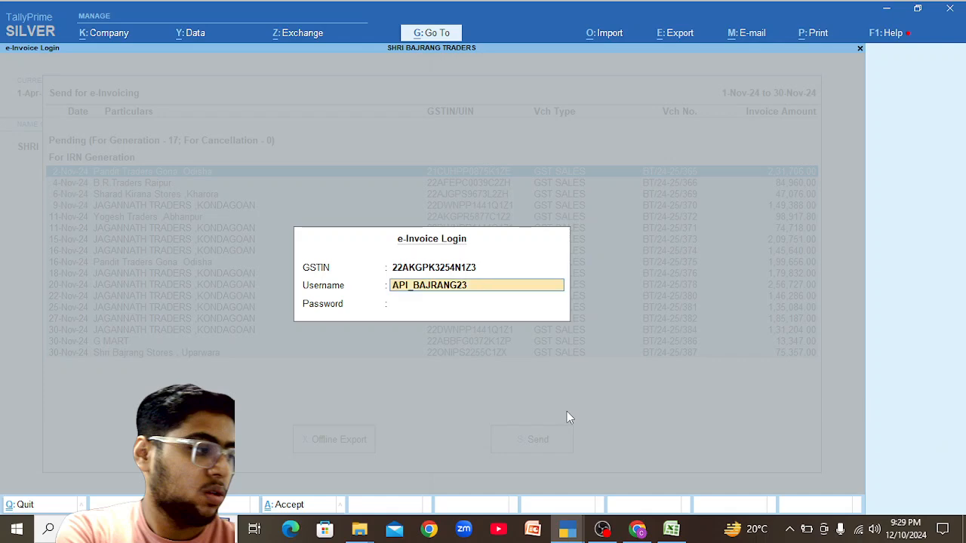
key(Return)
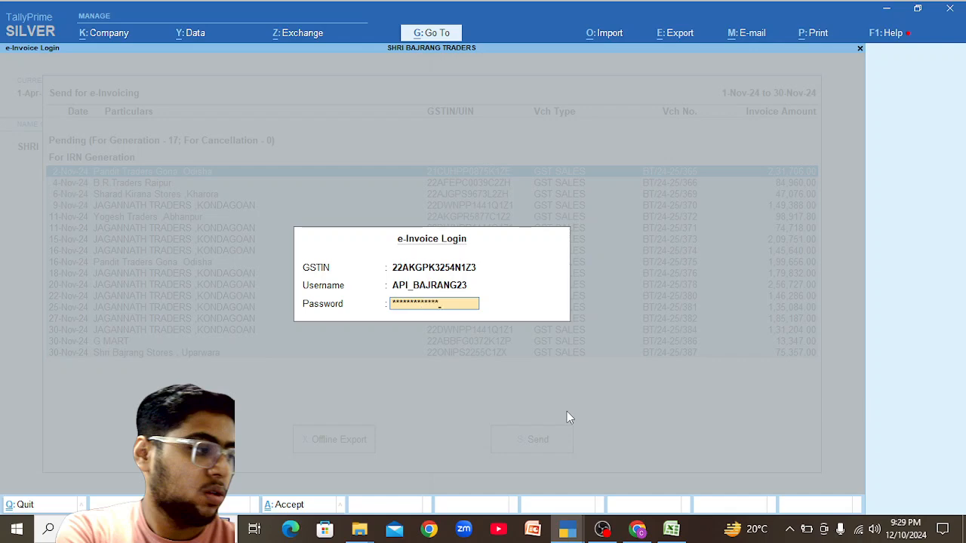
key(Return)
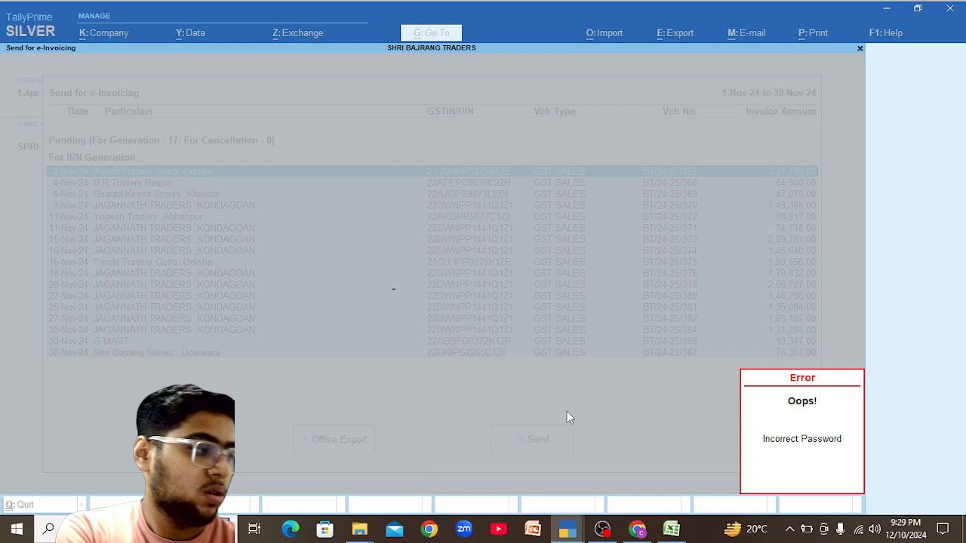
Retry the e-Invoice login to generate 14 e-invoices with 3 rejected, then close the Exchange Summary.
key(Return)
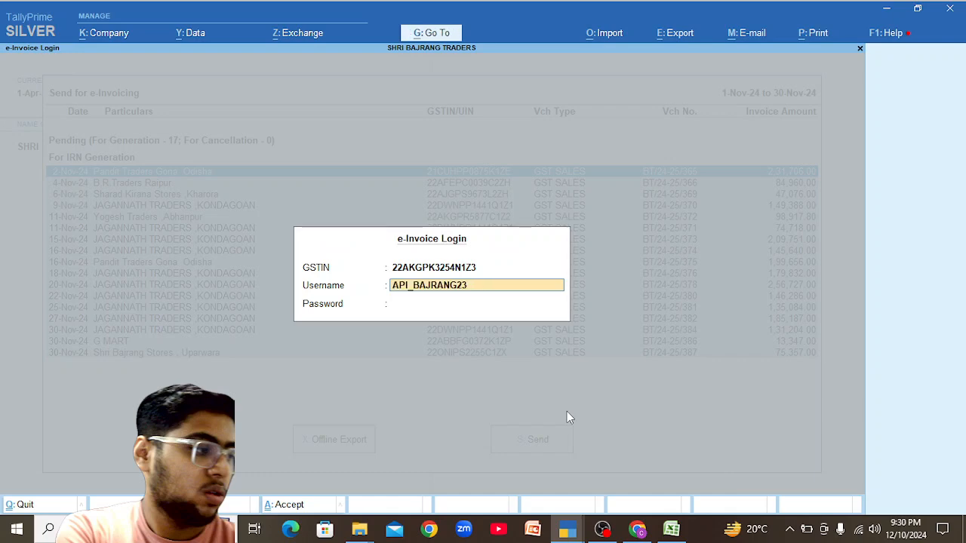
key(Return)
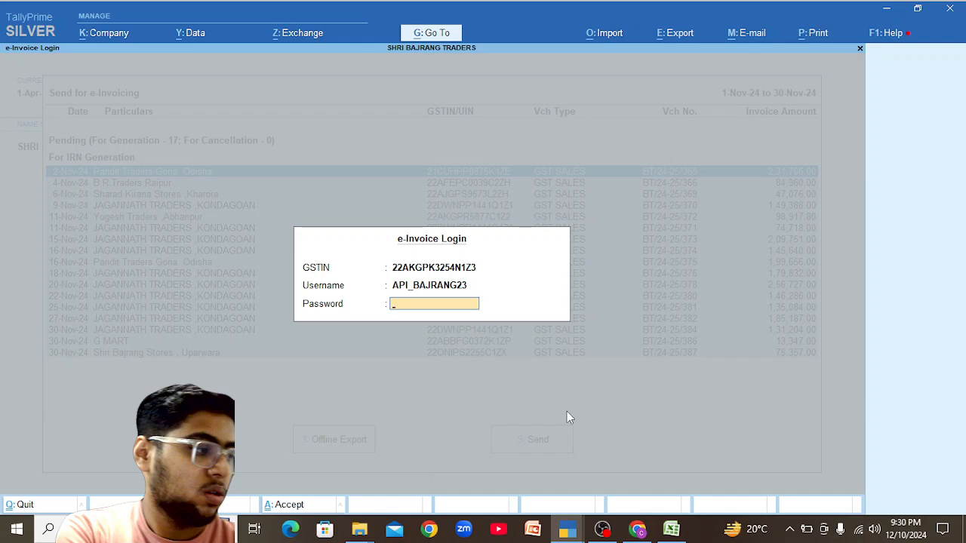
key(Return)
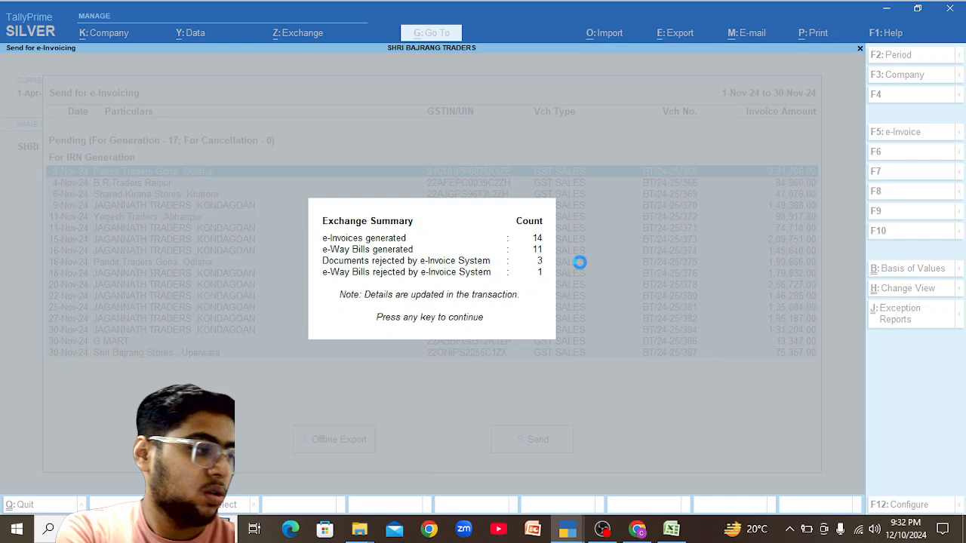
key(Return)
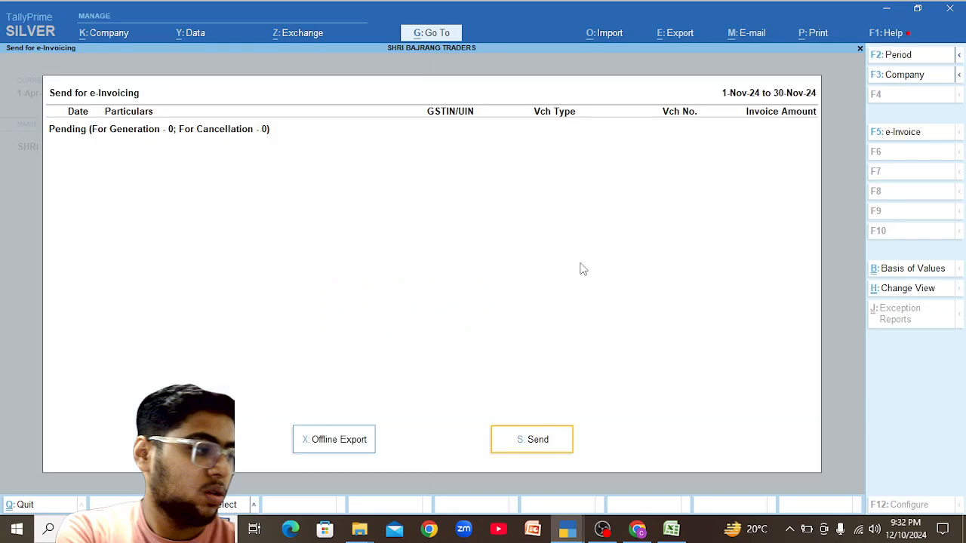
Open the e-Invoice report via Go To for the period 1-11-2024 to 30-11-2024.
key(Escape)
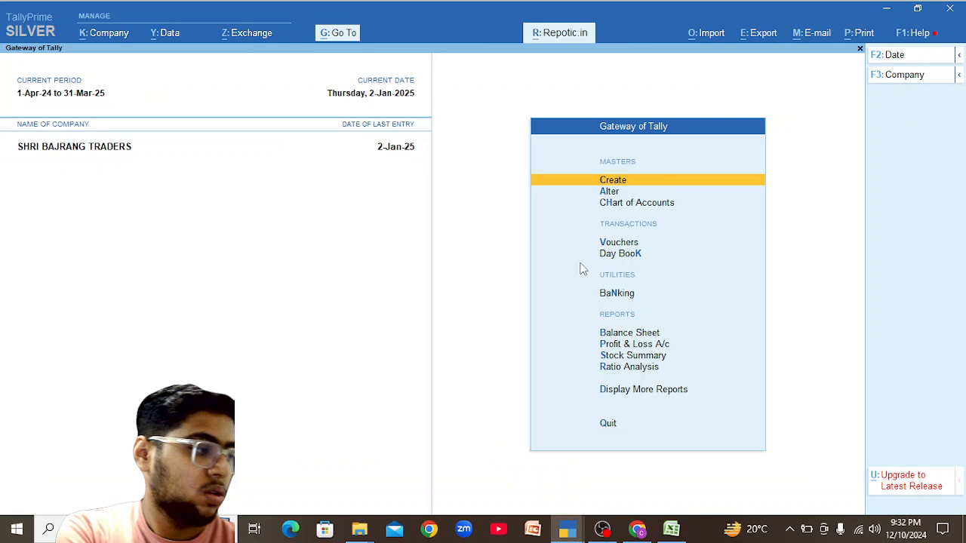
key(alt+g)
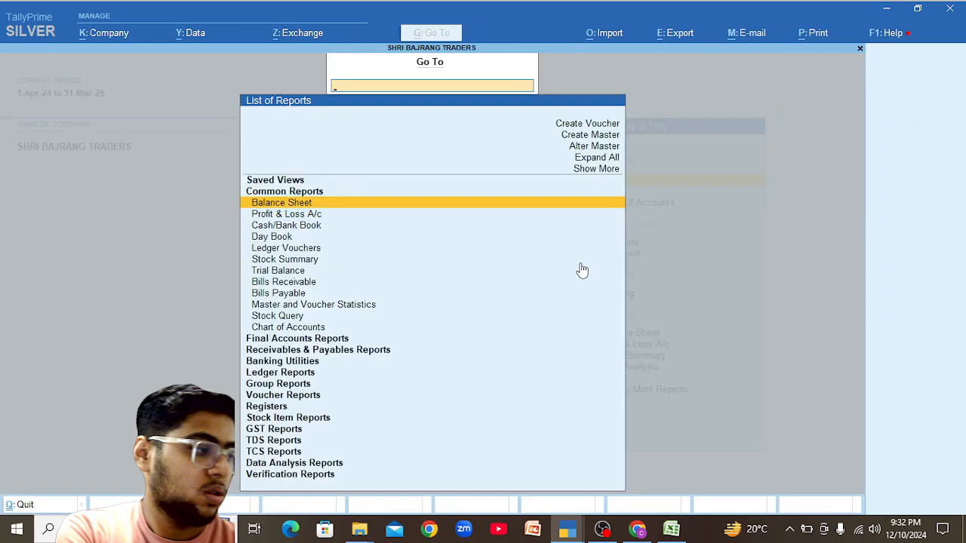
text(Ein)
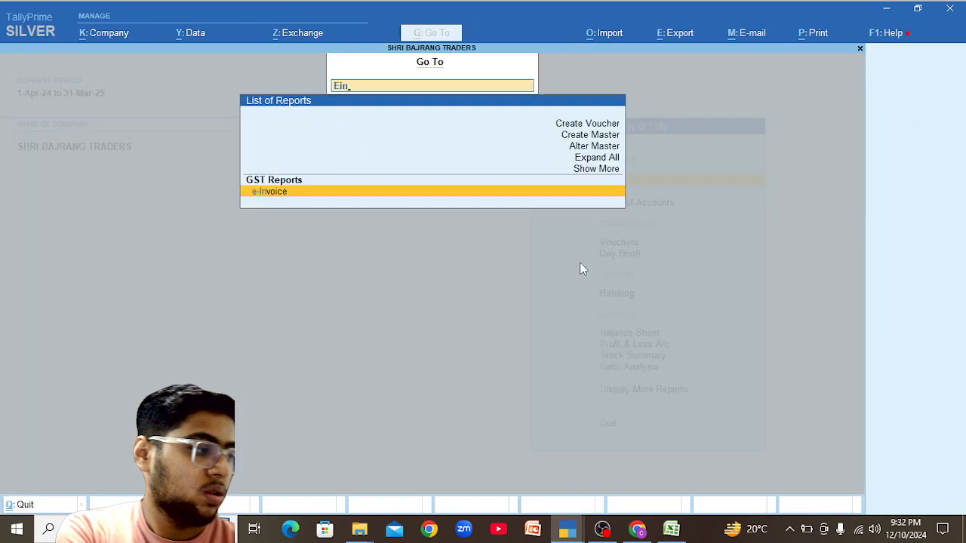
key(Return)
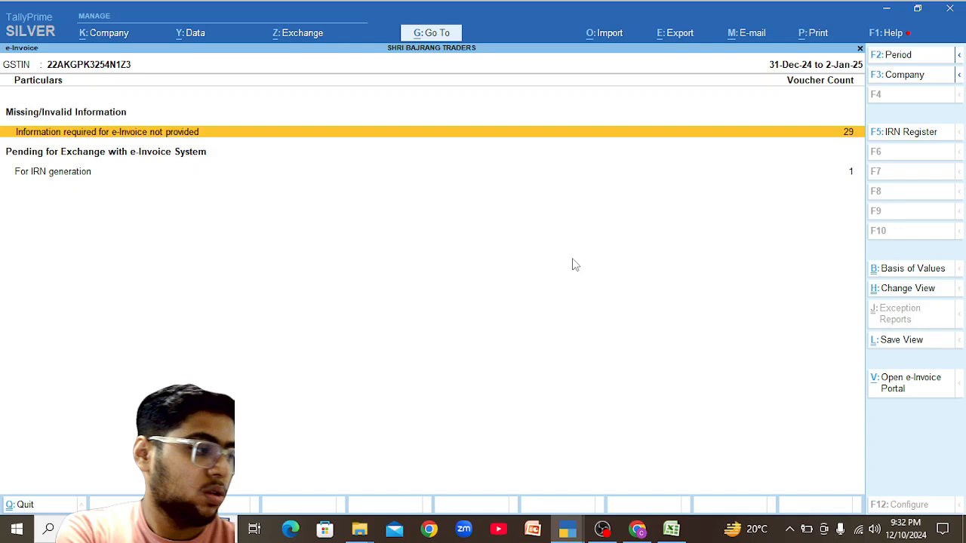
key(alt+F2)
text(1-11)
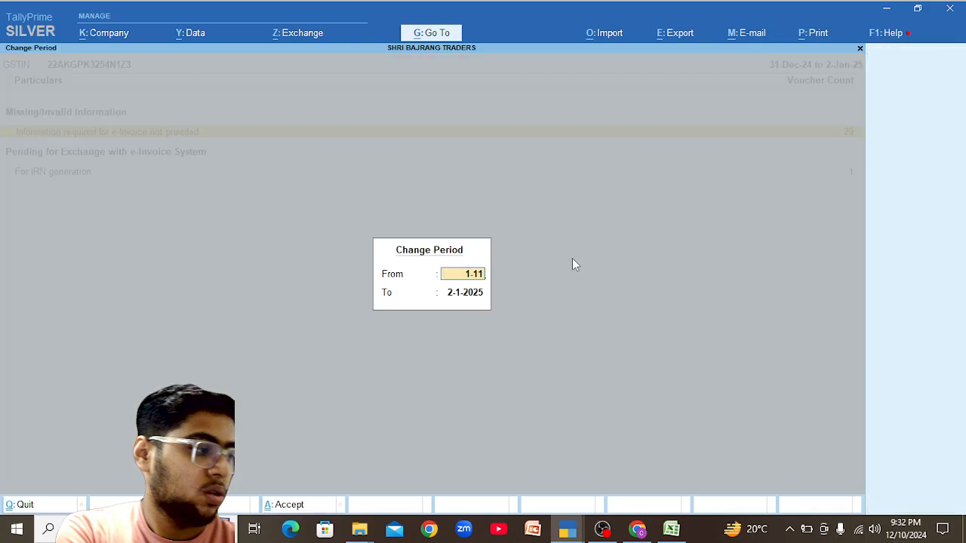
key(Return)
text(30-11)
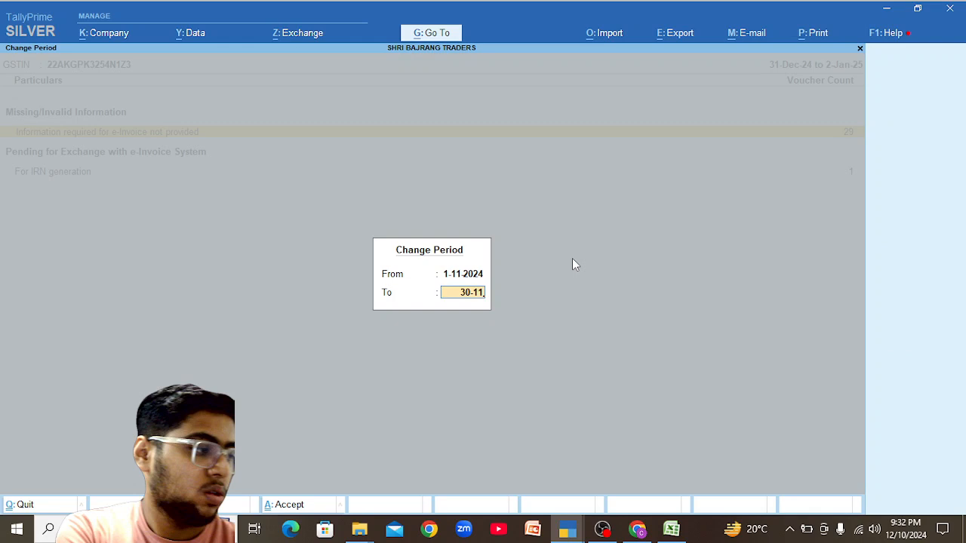
key(Return)
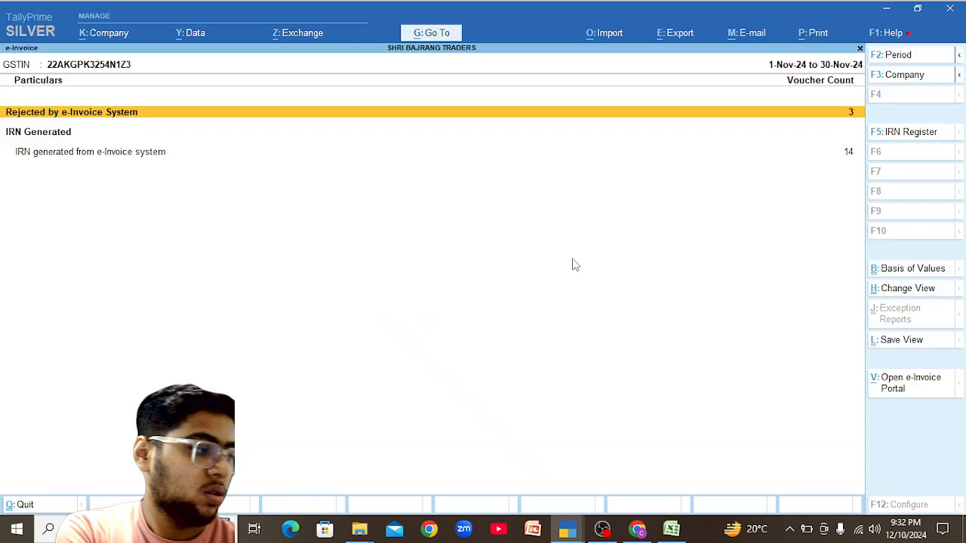
Drill into Rejected by e-Invoice System to list the 3 rejected vouchers.
key(Down)
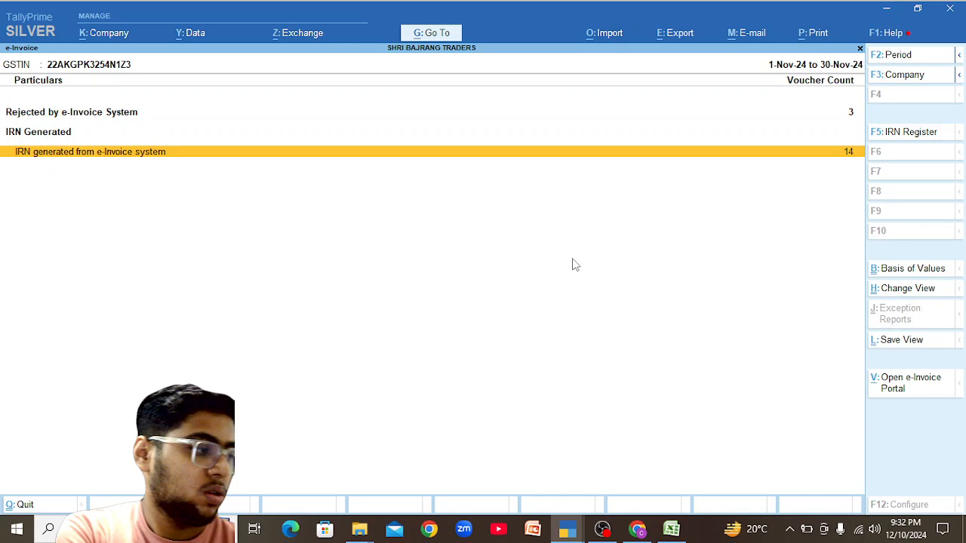
key(Up)
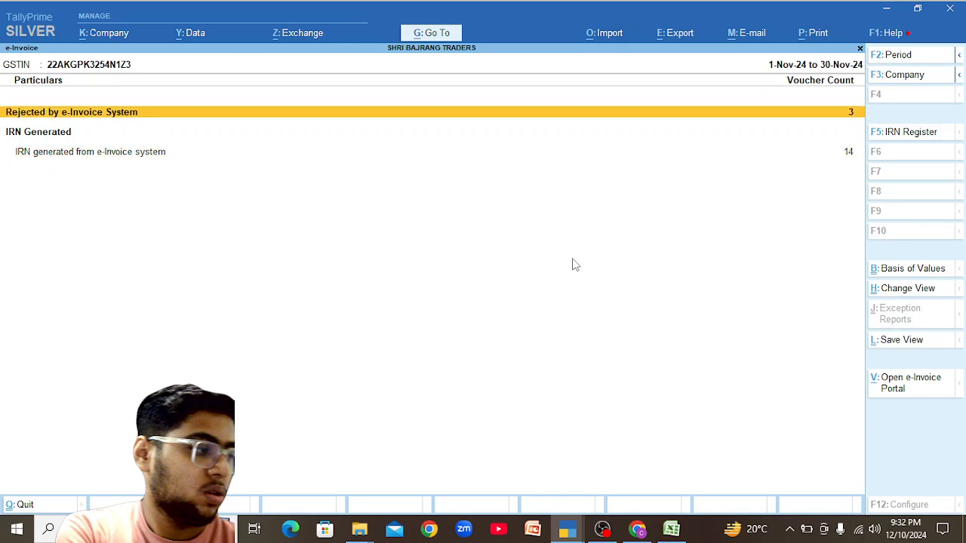
key(Return)
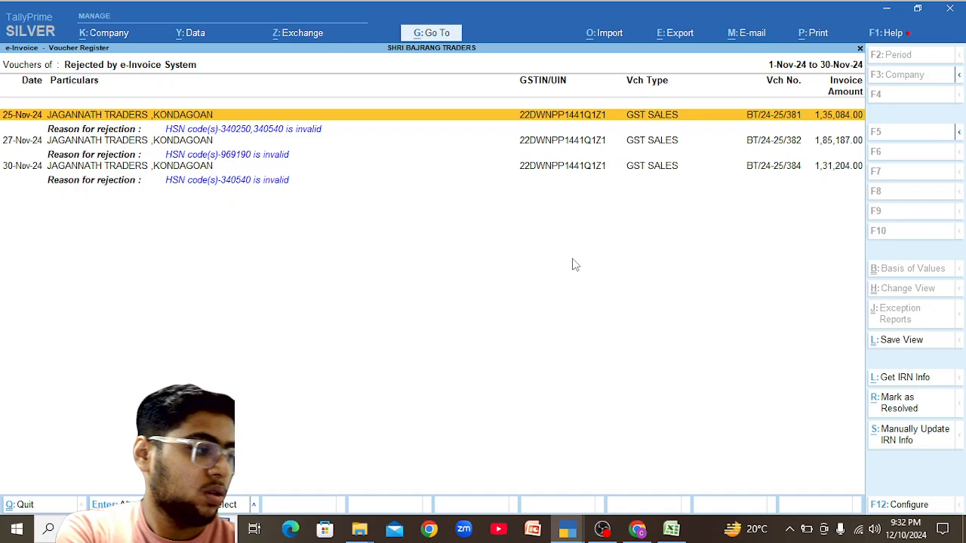
Open rejected invoice BT/24-25/381 and check the item-level GST Tax Analysis for SURF XL BLUE 500G*24.
key(Return)
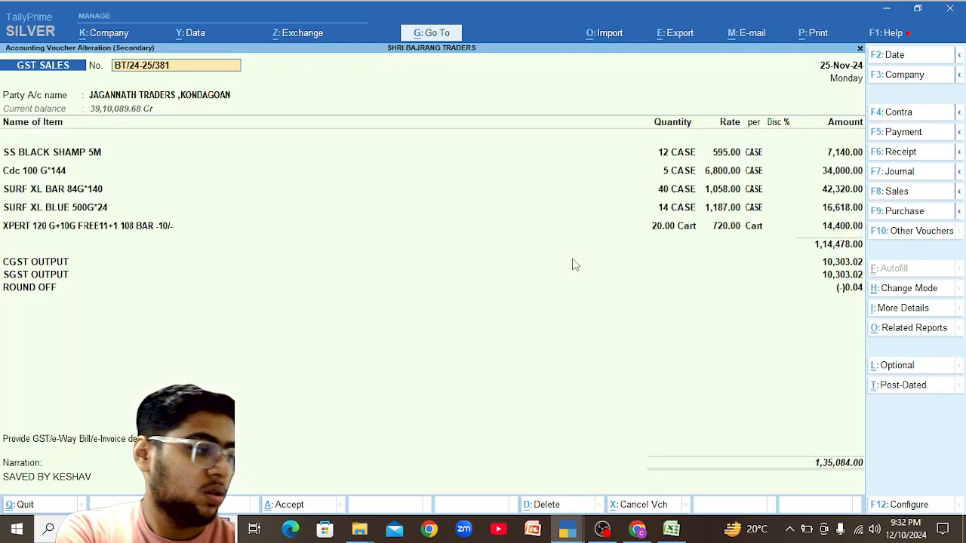
key(alt+a)
key(alt+F5)
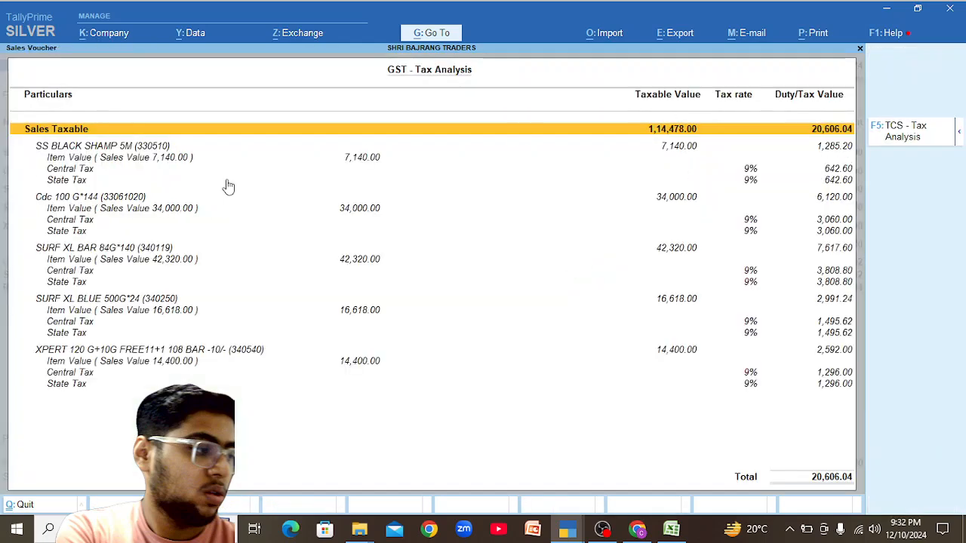
click(163, 305)
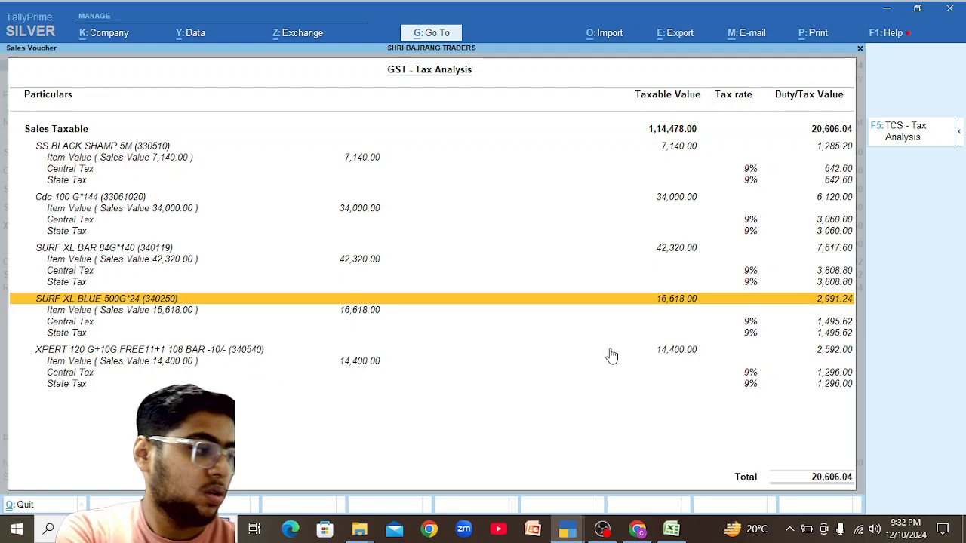
key(Escape)
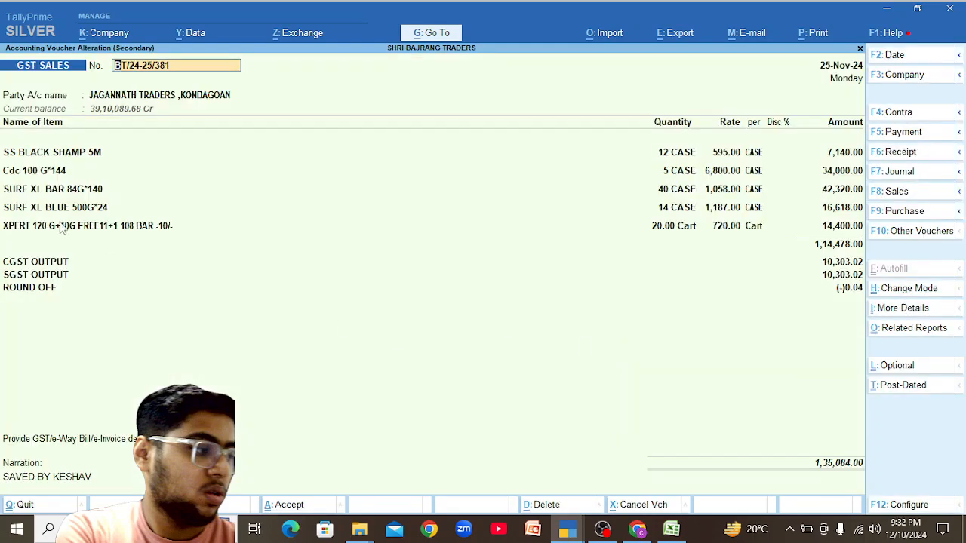
Open SURF XL BLUE 500G*24's Stock Query monthly summary and drill into September's vouchers.
click(52, 210)
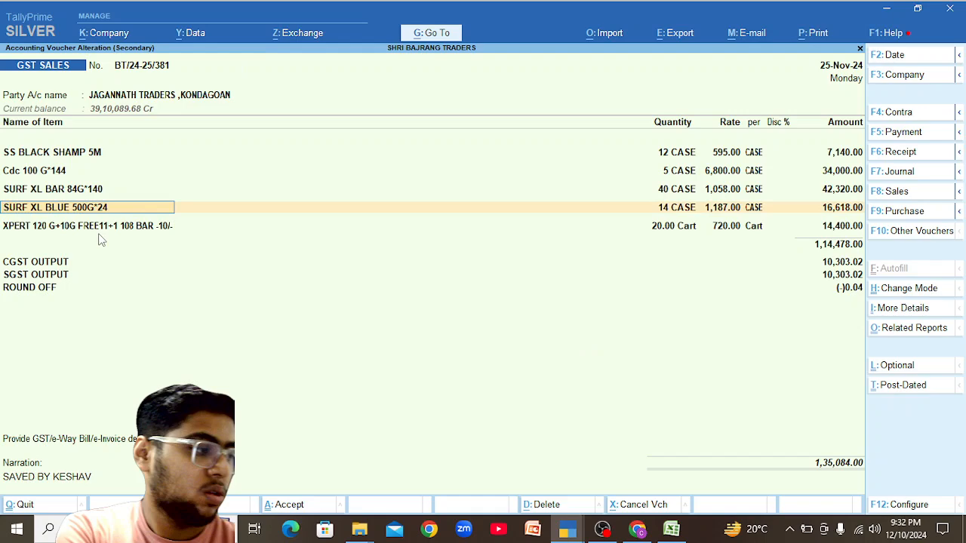
key(alt+s)
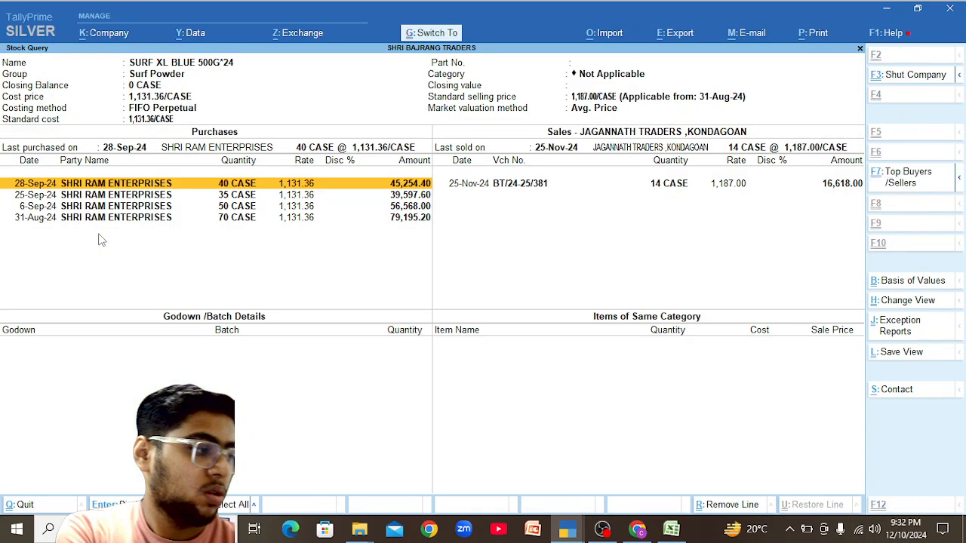
key(ctrl+h)
key(Down)
key(Down)
key(Return)
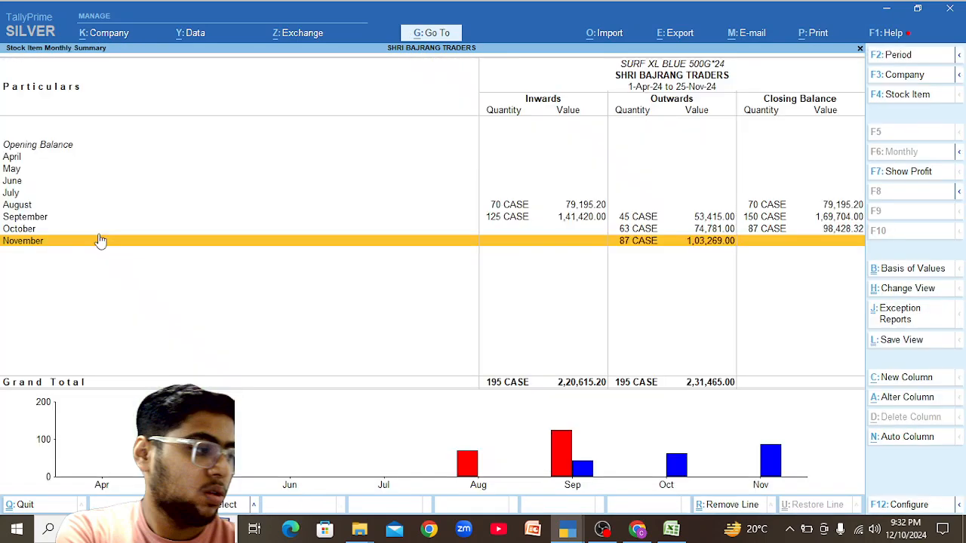
key(Up)
key(Up)
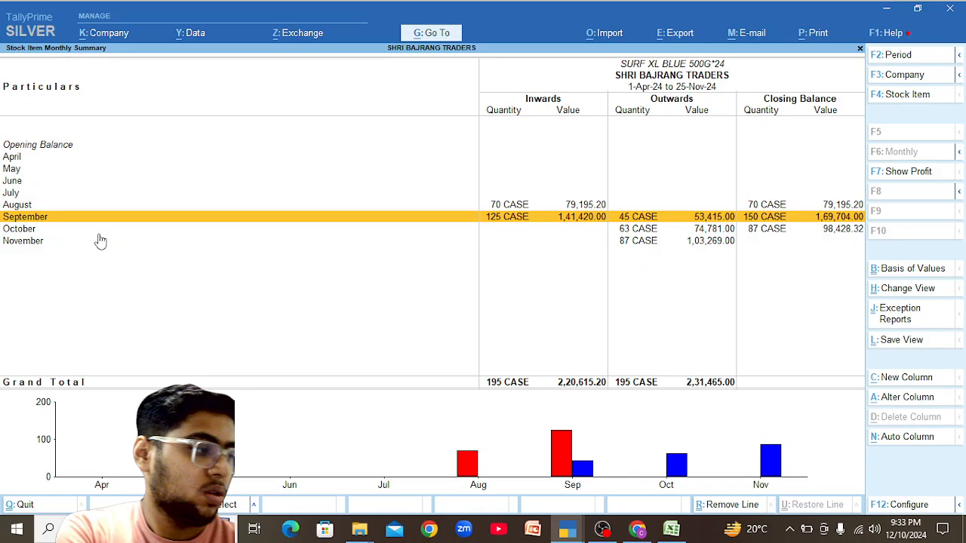
key(Return)
key(Down)
key(Down)
key(Down)
key(Down)
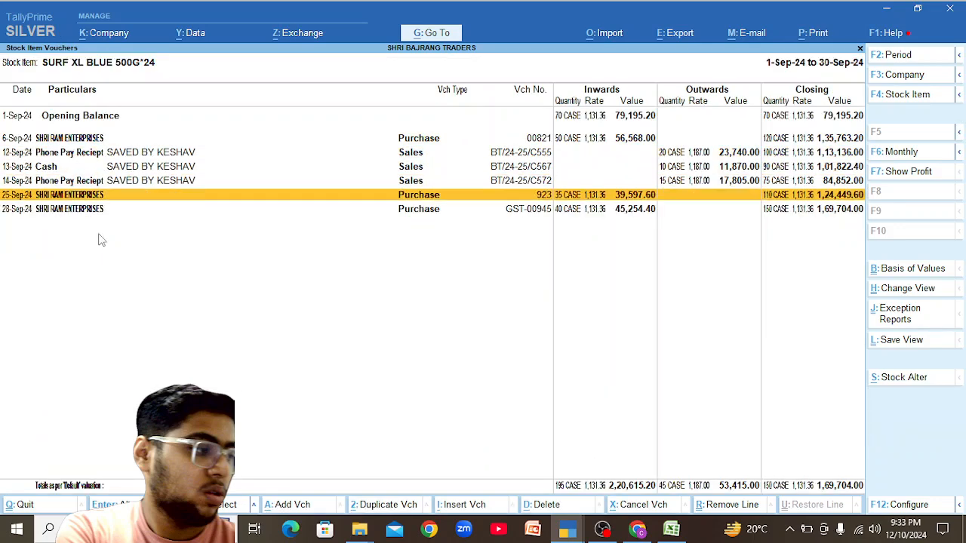
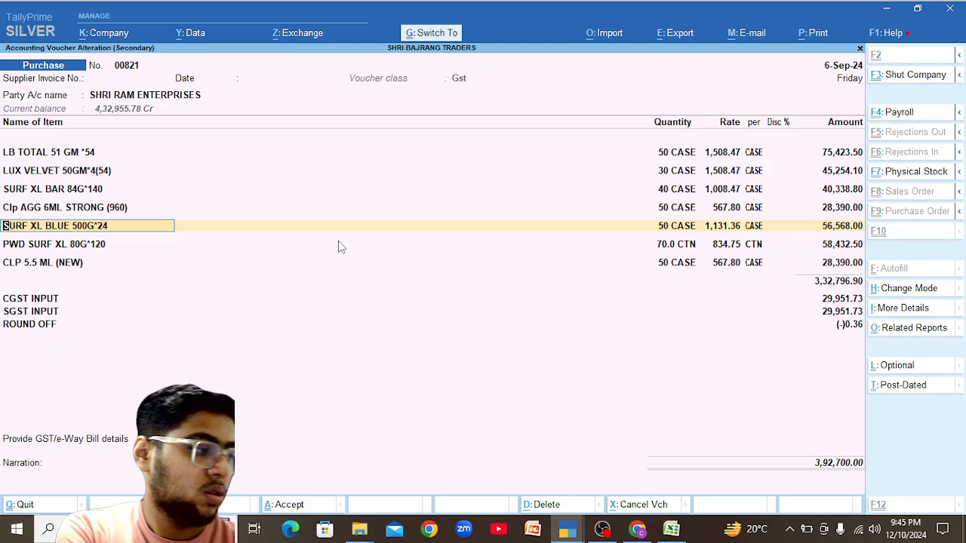
Change SURF XL BLUE 500G*24's HSN code to 34025000, applicable from 1-Apr-24.
key(ctrl+Return)
key(Return)
key(Return)
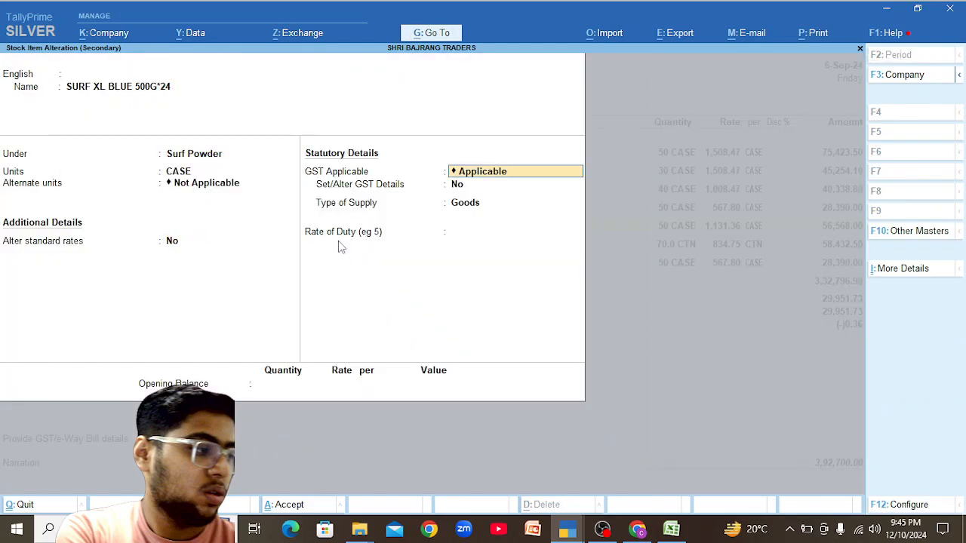
key(Return)
text(y)
key(Return)
key(Return)
key(Return)
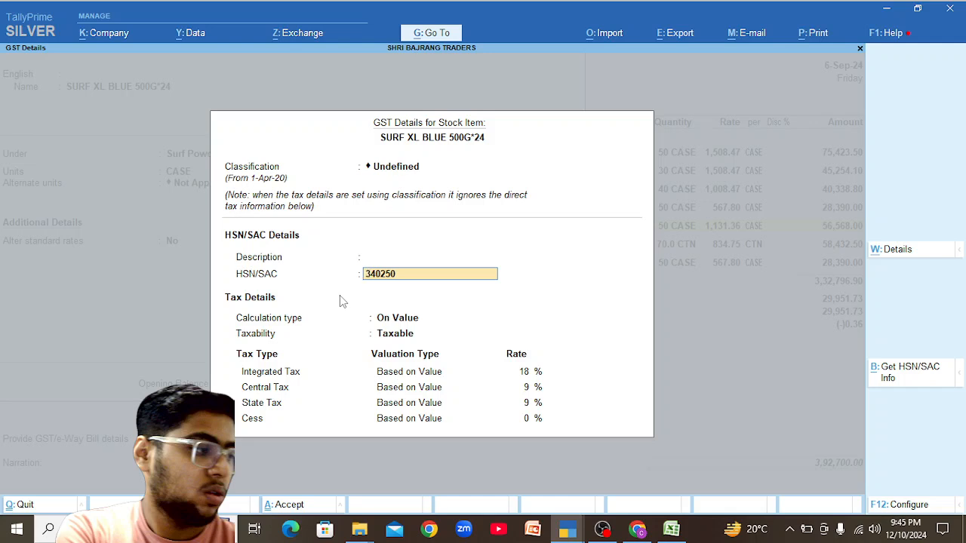
text(00)
key(Return)
key(Return)
key(Return)
key(Return)
key(Return)
key(Return)
key(Return)
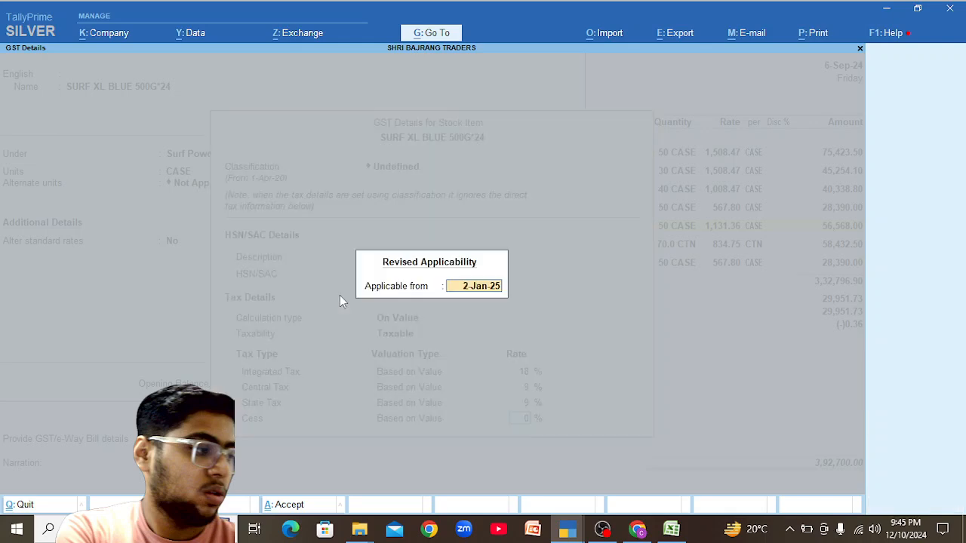
text(1-4)
key(Return)
Review the item's tax rate history, then save the item and return to the purchase voucher.
key(BackSpace)
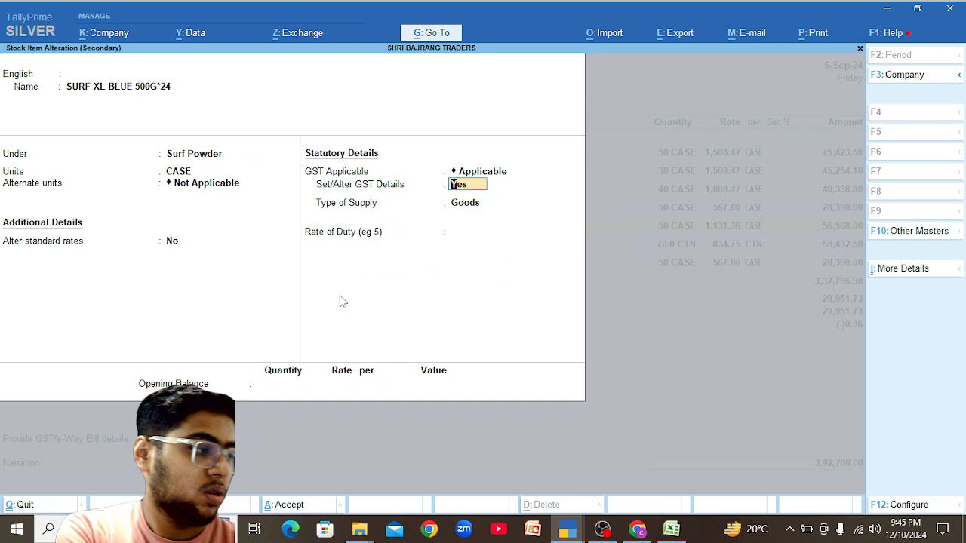
key(Return)
key(alt+w)
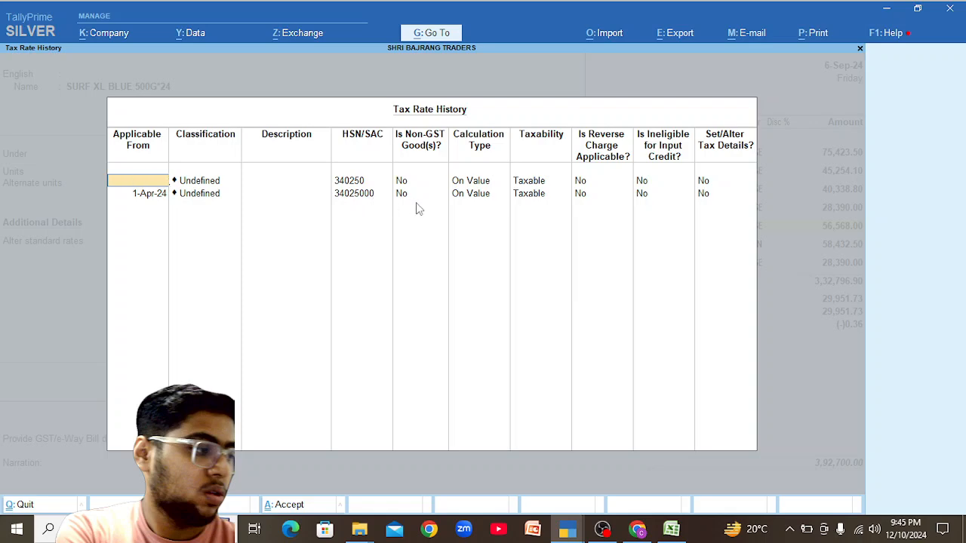
key(Escape)
key(Escape)
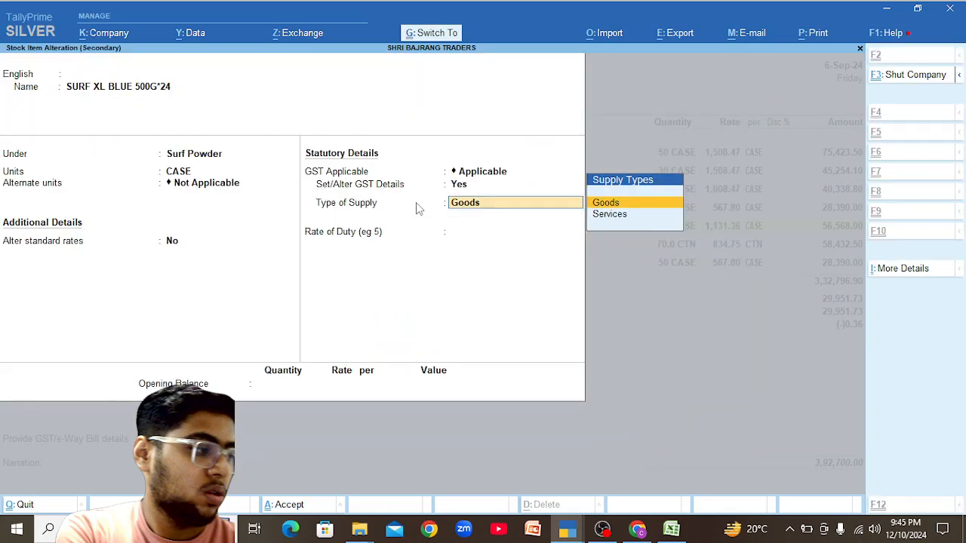
key(Escape)
key(Return)
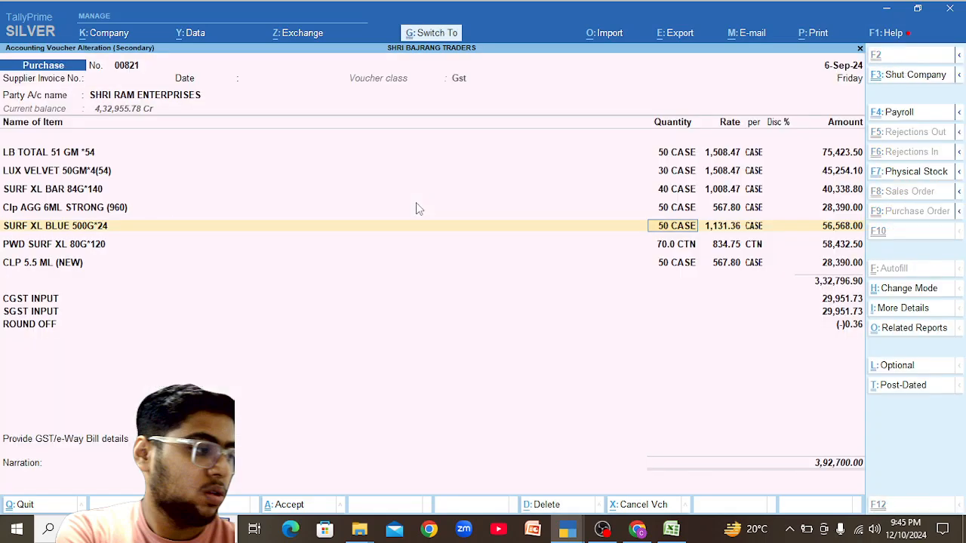
Quit the purchase voucher without saving and return to sales voucher BT/24-25/381.
key(Escape)
key(y)
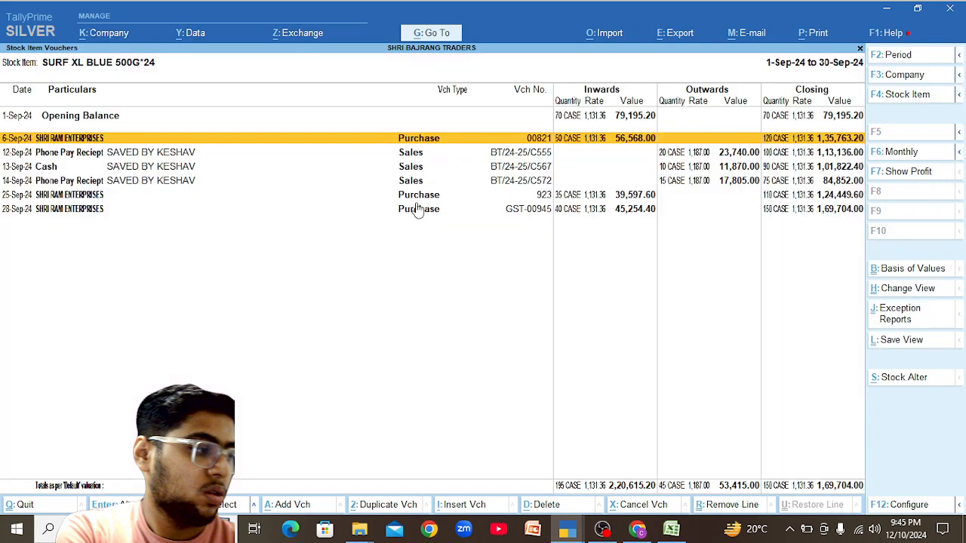
key(alt+Tab)
key(alt+Tab)
key(alt+Tab)
key(alt+Tab)
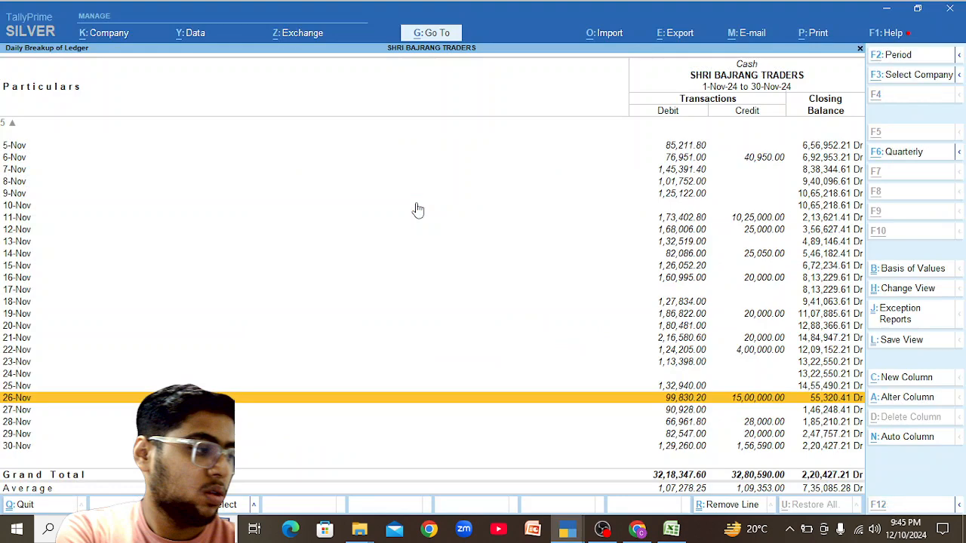
key(alt+Tab)
key(alt+Tab)
key(Escape)
key(Escape)
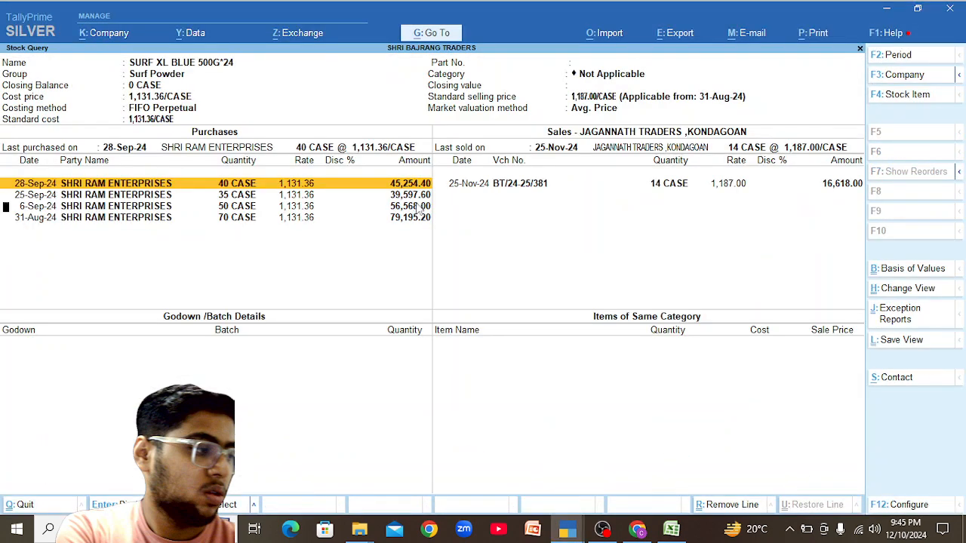
key(Escape)
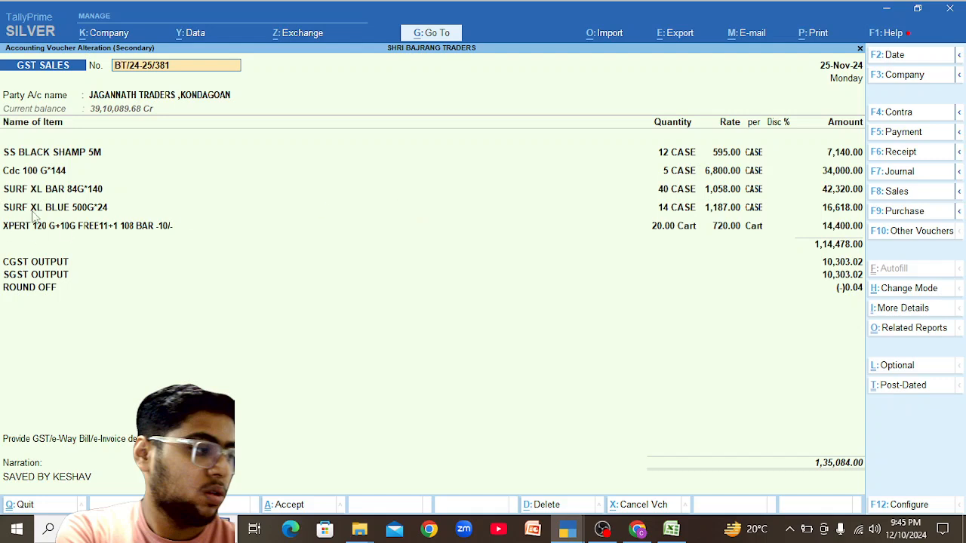
Check the XPERT item's stock query, then return to the sales voucher.
click(49, 228)
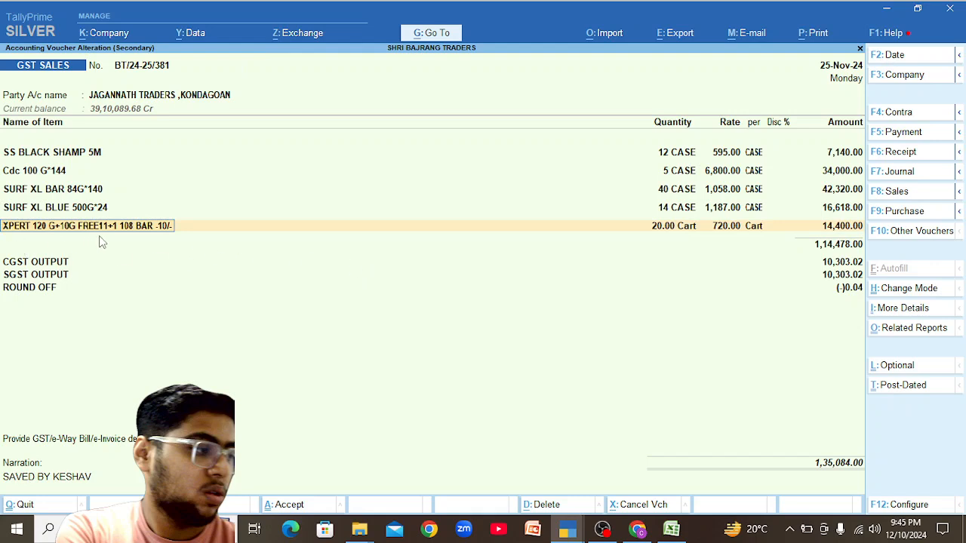
key(alt)
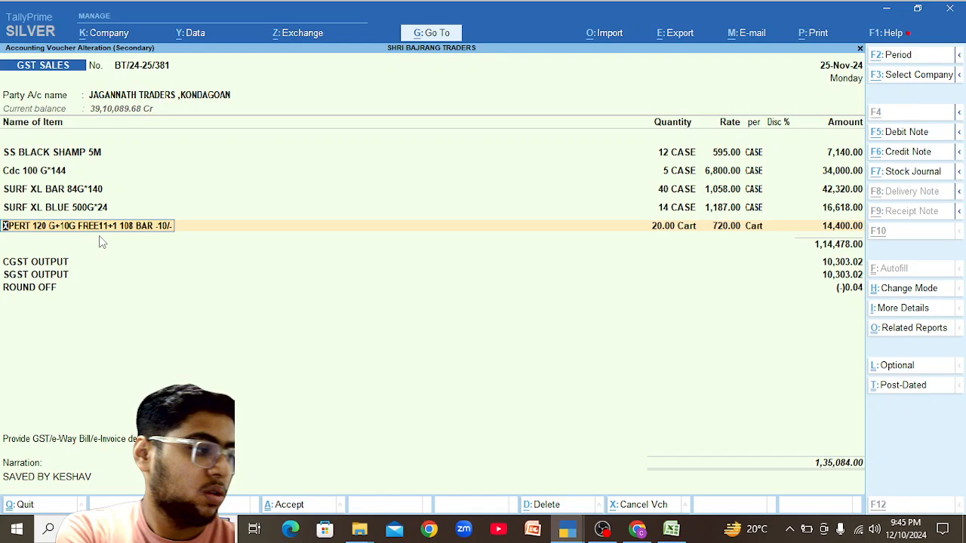
key(alt+s)
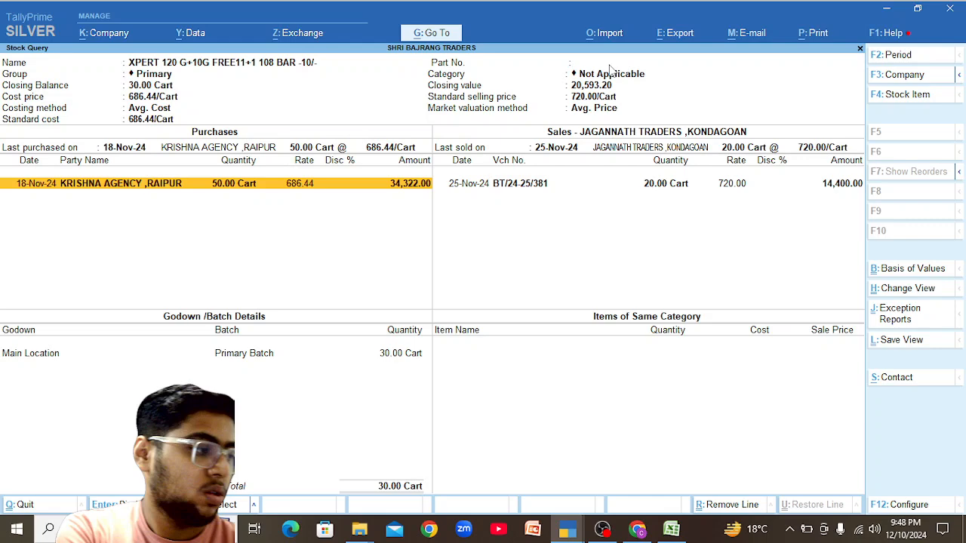
key(Escape)
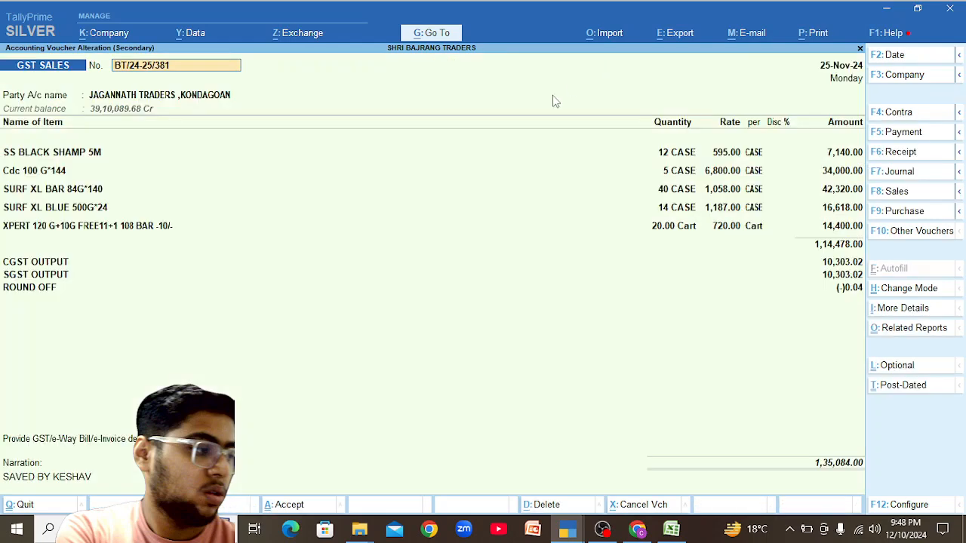
Change the XPERT item's HSN code to 34054000 in its GST details.
click(228, 226)
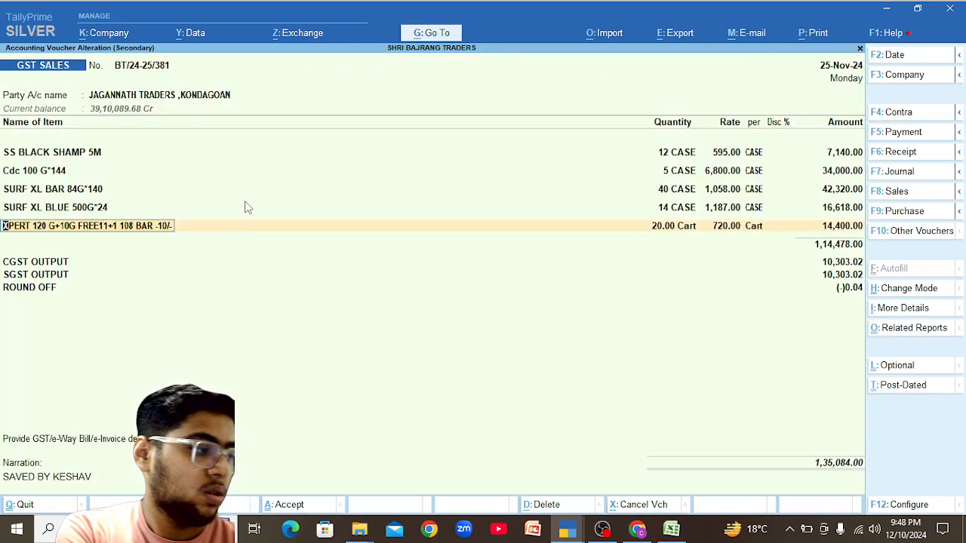
key(ctrl+Return)
key(Return)
key(Return)
key(Return)
key(Return)
key(Return)
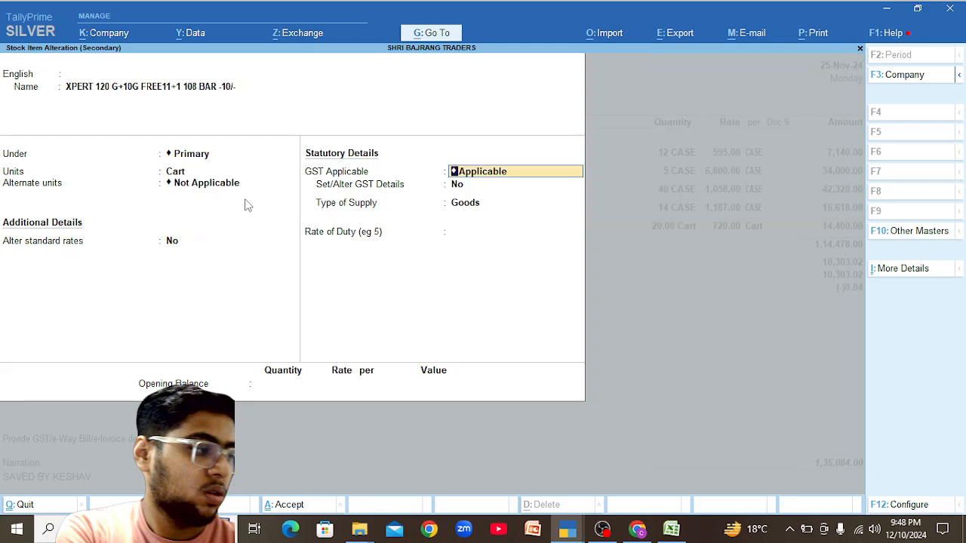
key(Return)
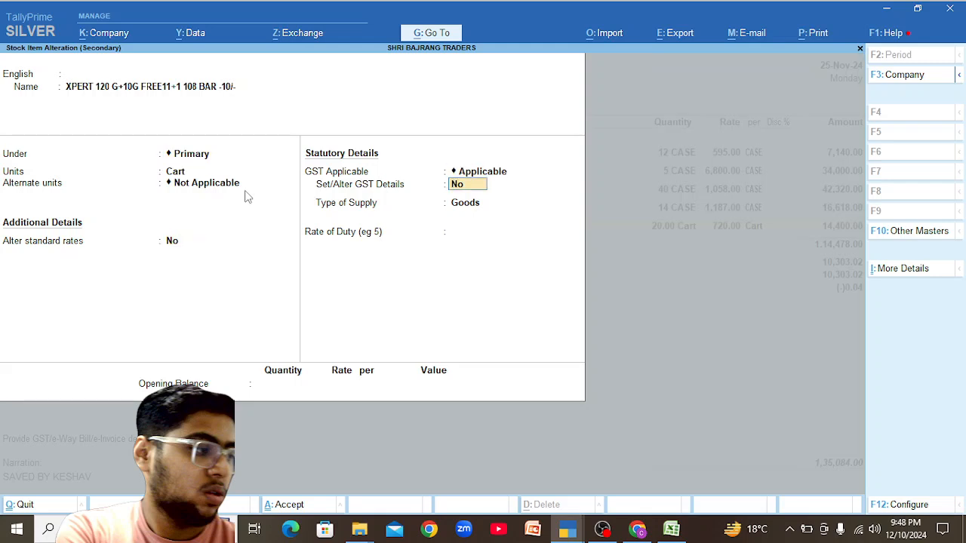
key(y)
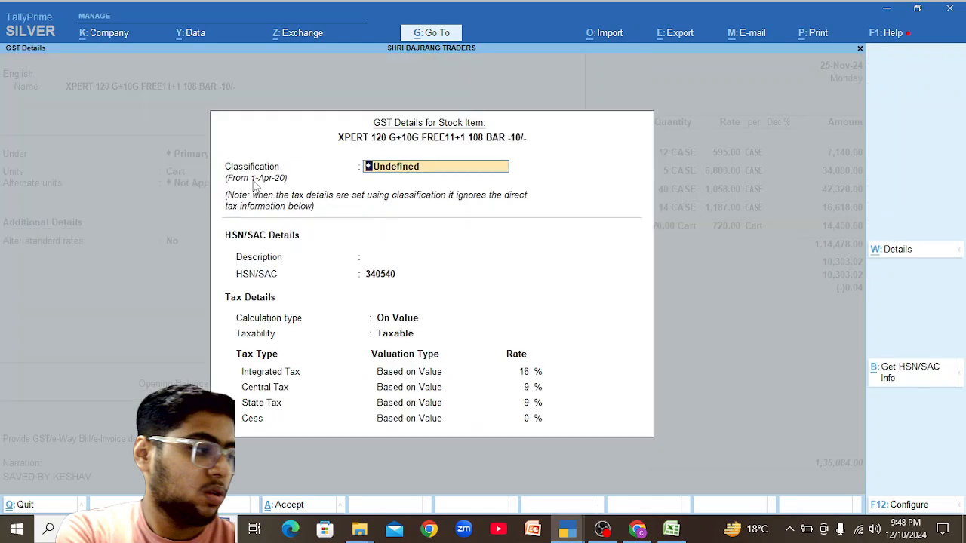
key(Return)
key(Return)
text(00)
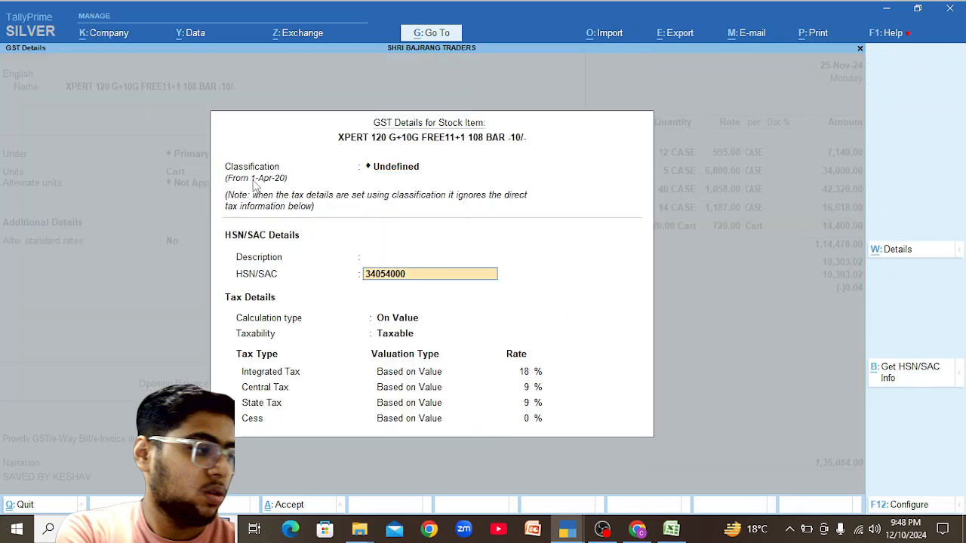
key(Return)
key(Return)
key(Return)
Save the item and voucher, resend BT/24-25/381 for e-invoicing, and dismiss the rejection warning.
key(ctrl+a)
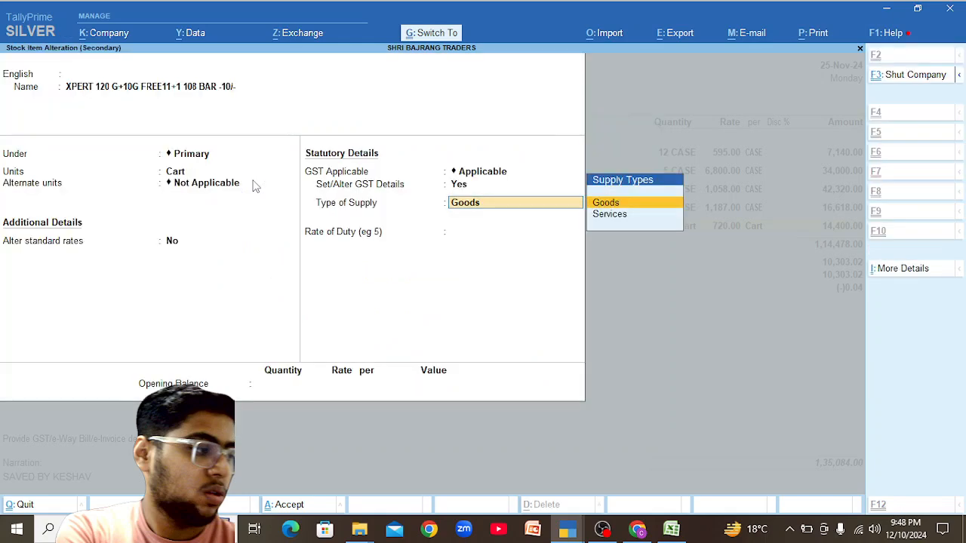
key(ctrl+a)
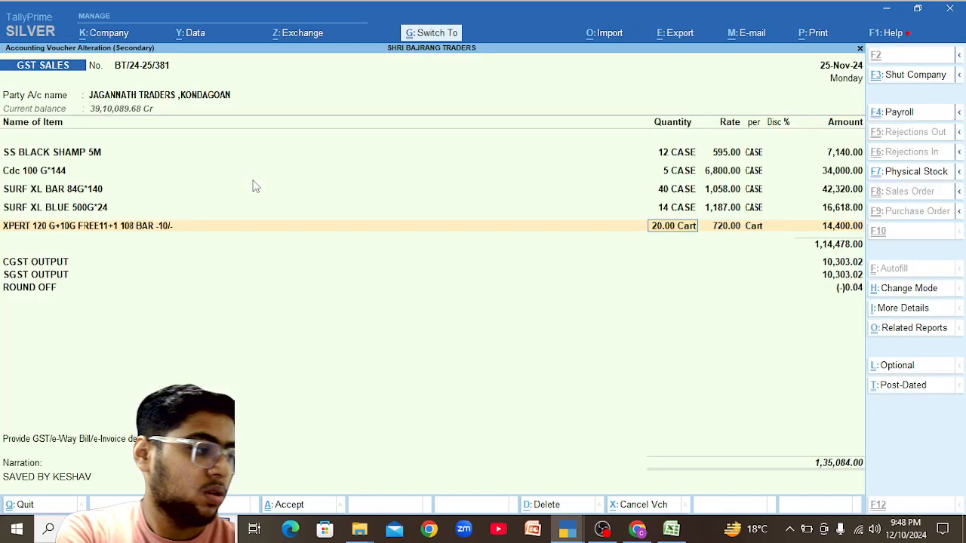
key(ctrl+a)
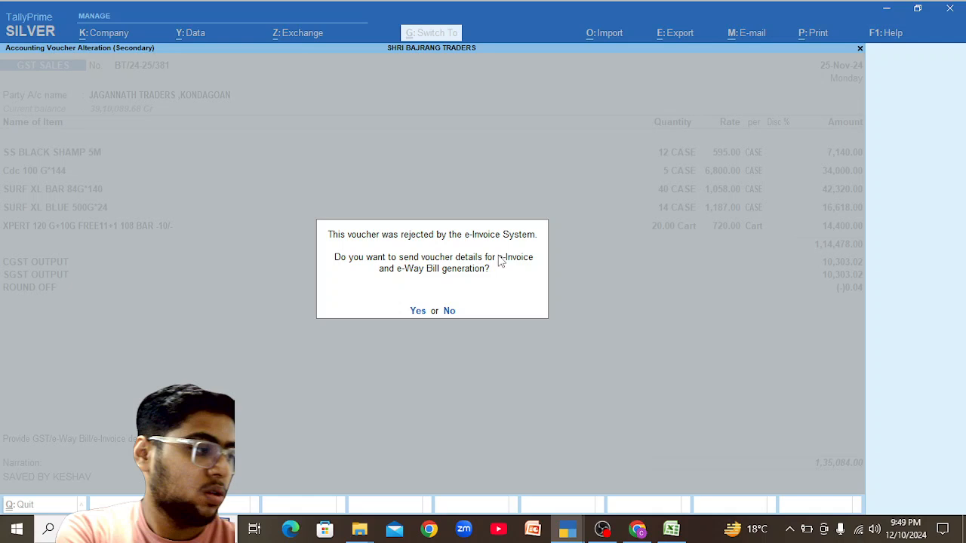
key(Return)
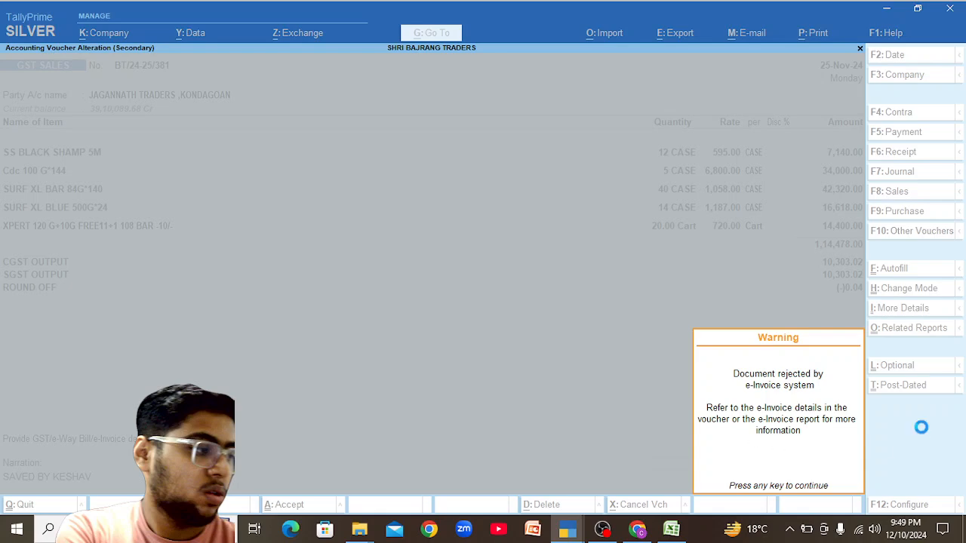
key(Return)
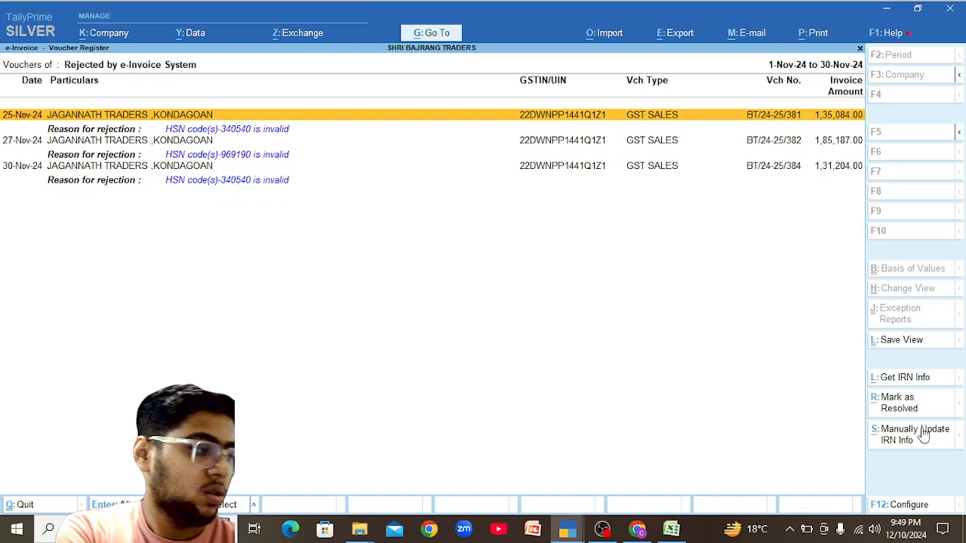
Reopen BT/24-25/381 and review the XPERT item's detailed GST tax analysis.
key(Return)
key(alt+a)
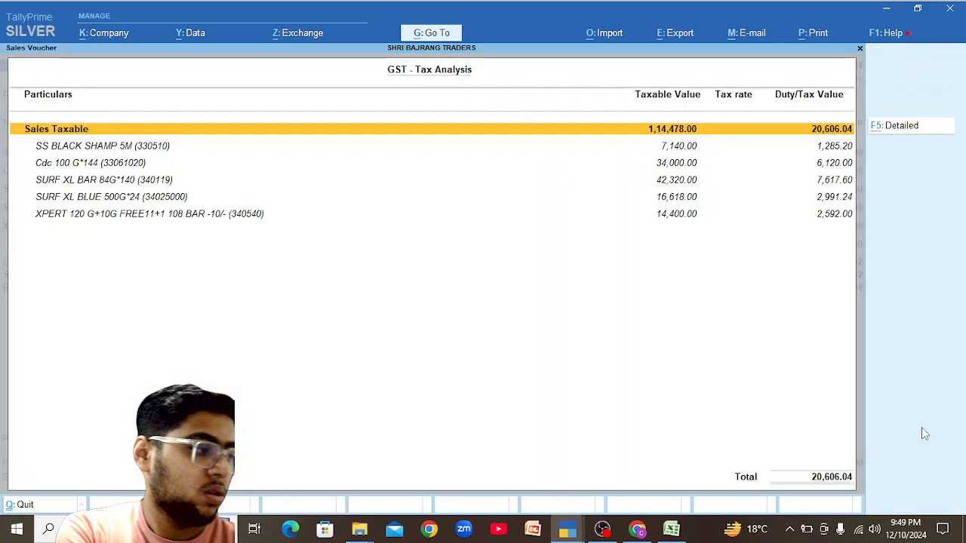
key(alt+F5)
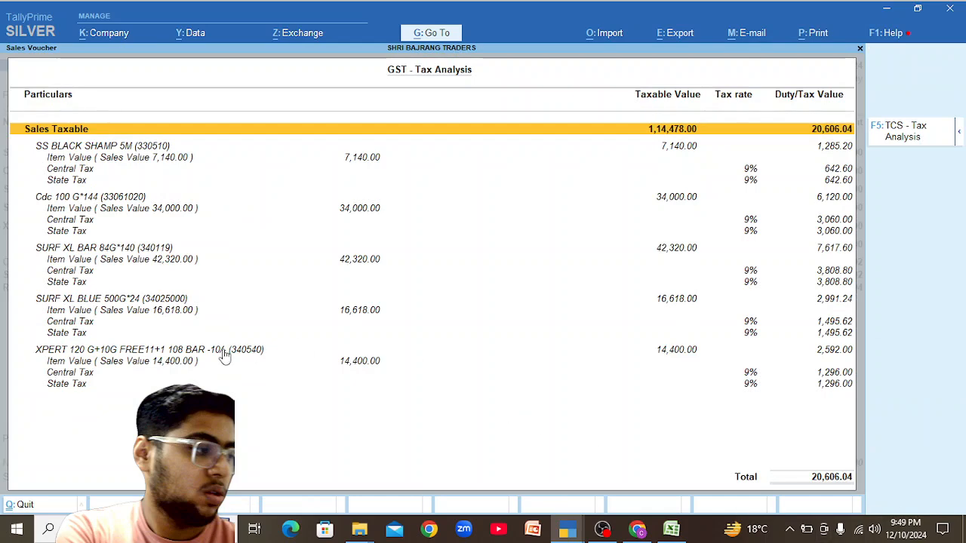
click(226, 349)
key(Escape)
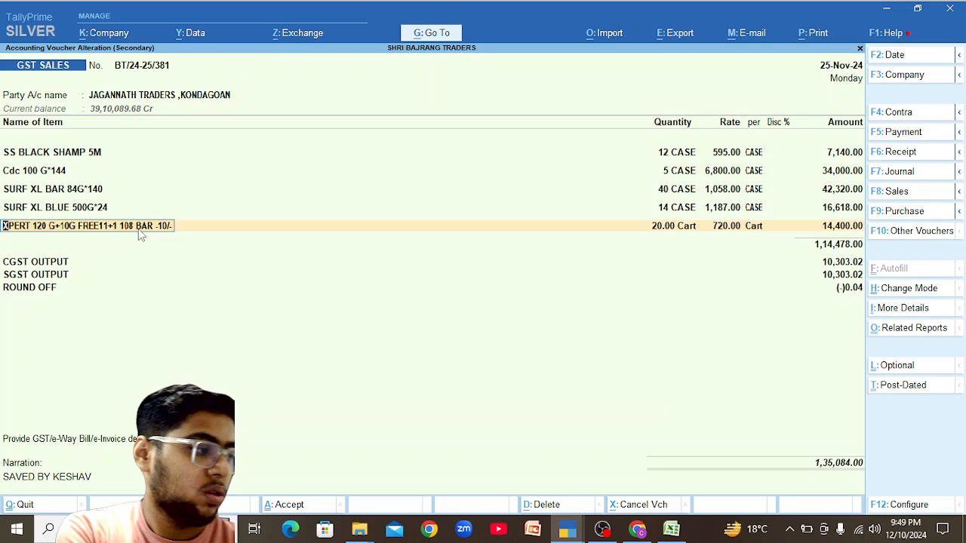
Change the XPERT item's 34054000 HSN entry date from 2-Jan-25 to 1-4-24 in its tax rate history.
key(ctrl+Return)
key(Return)
key(Return)
key(Return)
key(Return)
key(Return)
key(Return)
key(Return)
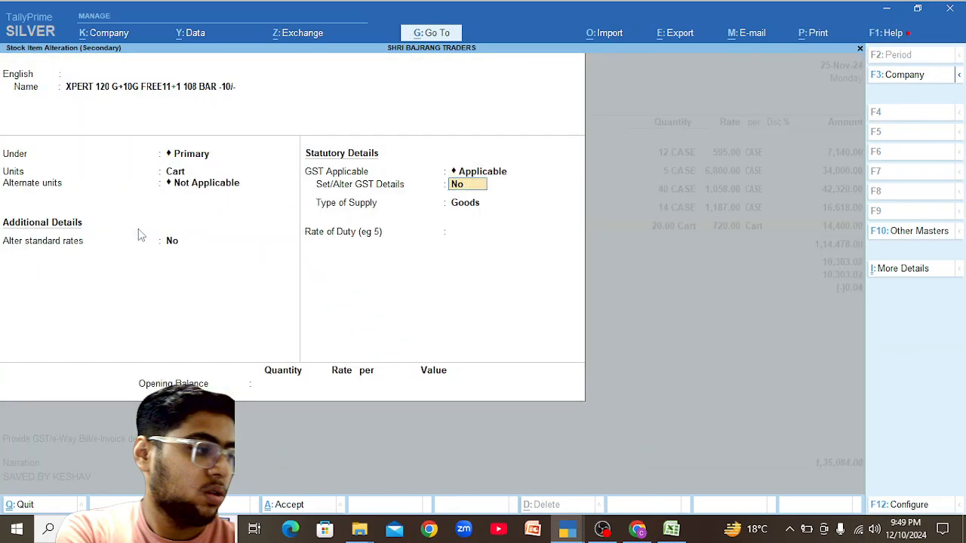
key(y)
key(Return)
key(Return)
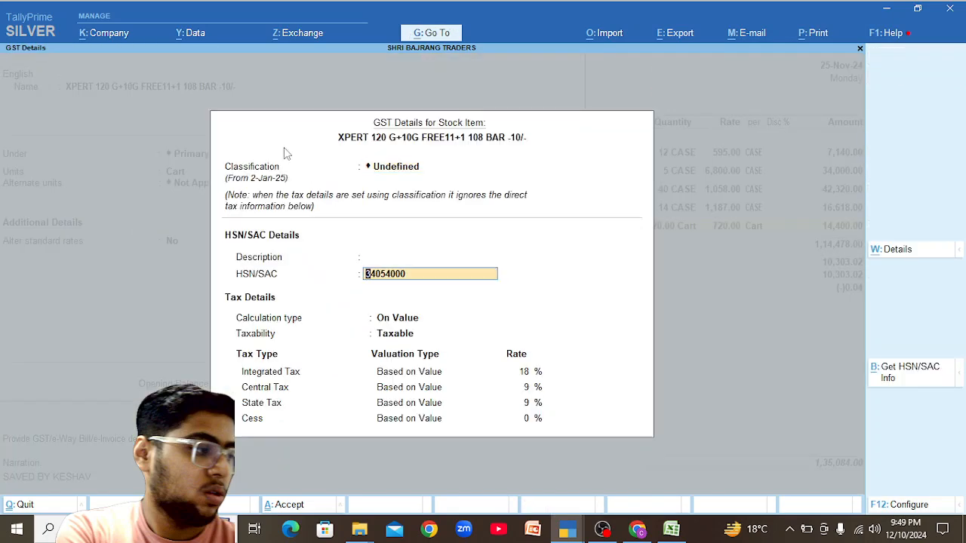
key(alt+w)
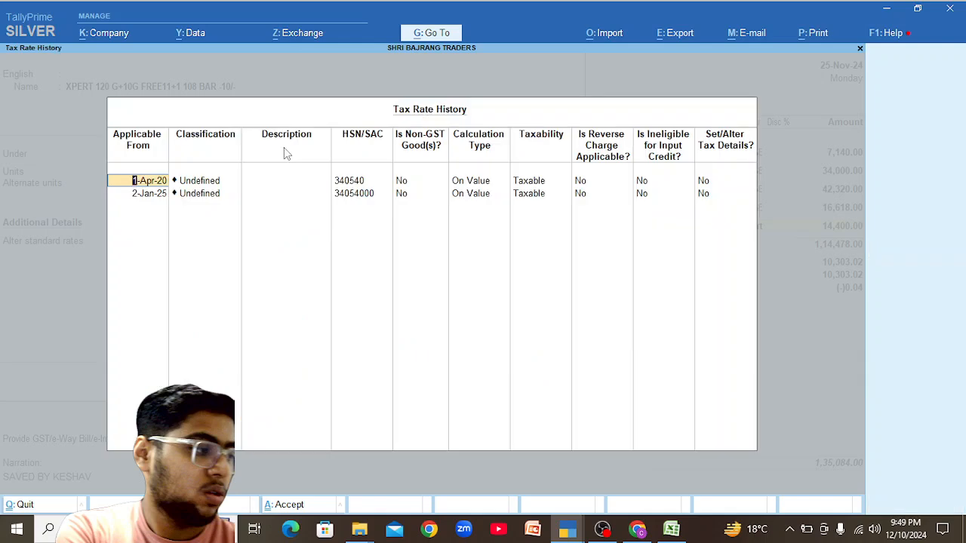
key(Down)
key(BackSpace)
text(1-4-)
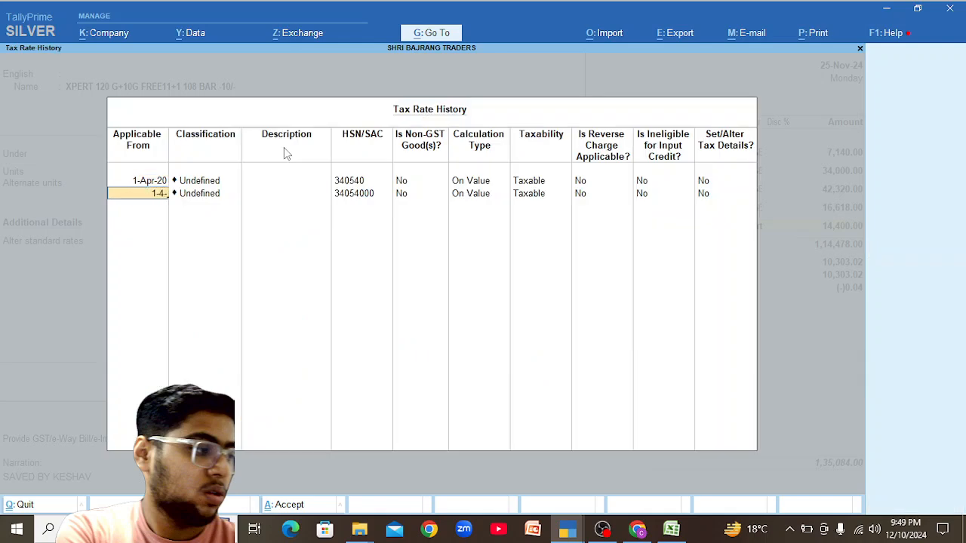
text(24)
key(Return)
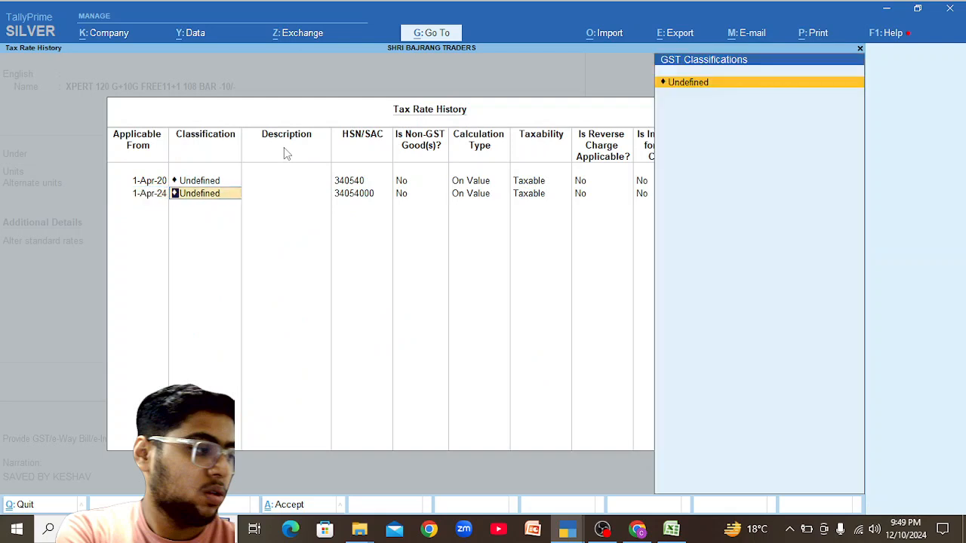
key(Return)
key(Return)
key(Return)
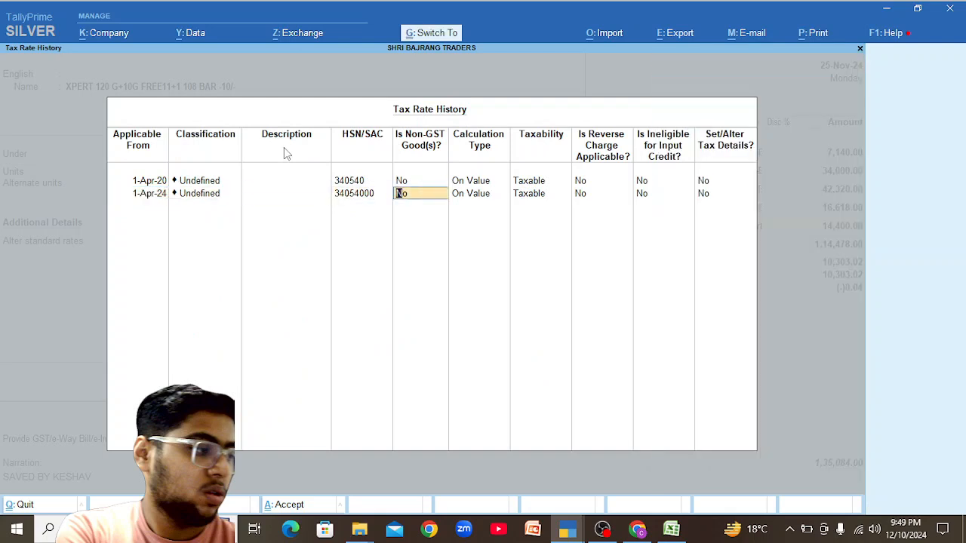
key(ctrl+a)
key(ctrl+a)
key(ctrl+a)
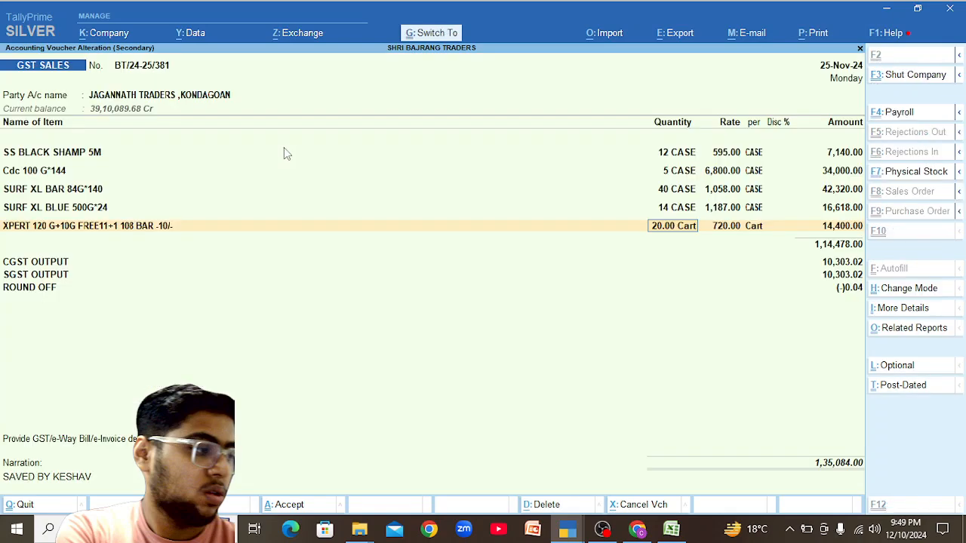
key(ctrl+a)
Save voucher BT/24-25/381 and regenerate its e-invoice and e-way bill.
key(y)
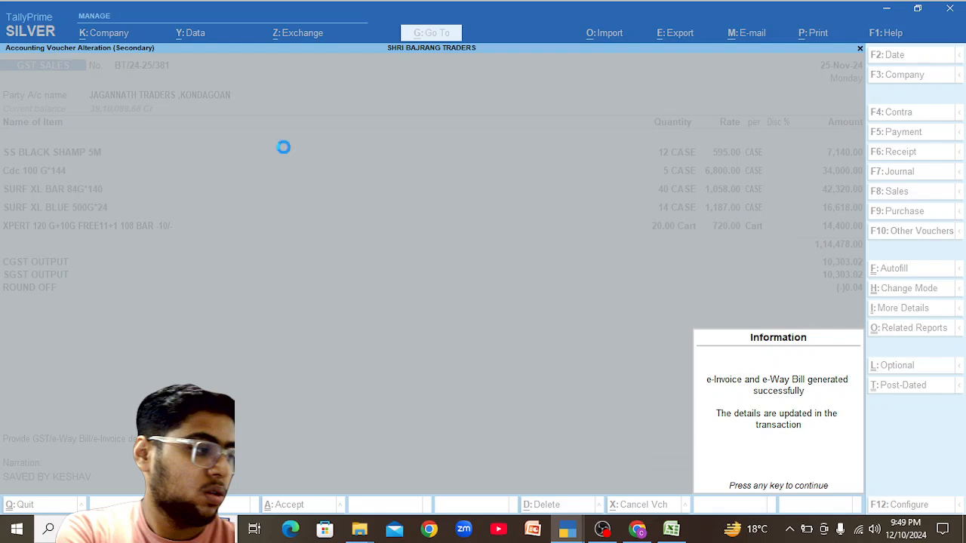
key(Return)
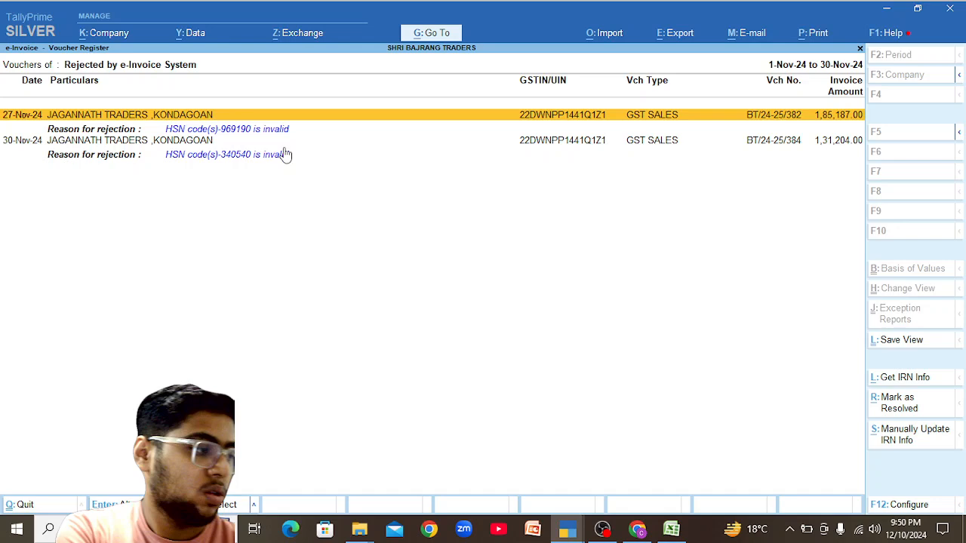
Open 30-Nov-24 voucher BT/24-25/384 and review its detailed GST tax analysis, selecting the XPERT cake line.
click(285, 154)
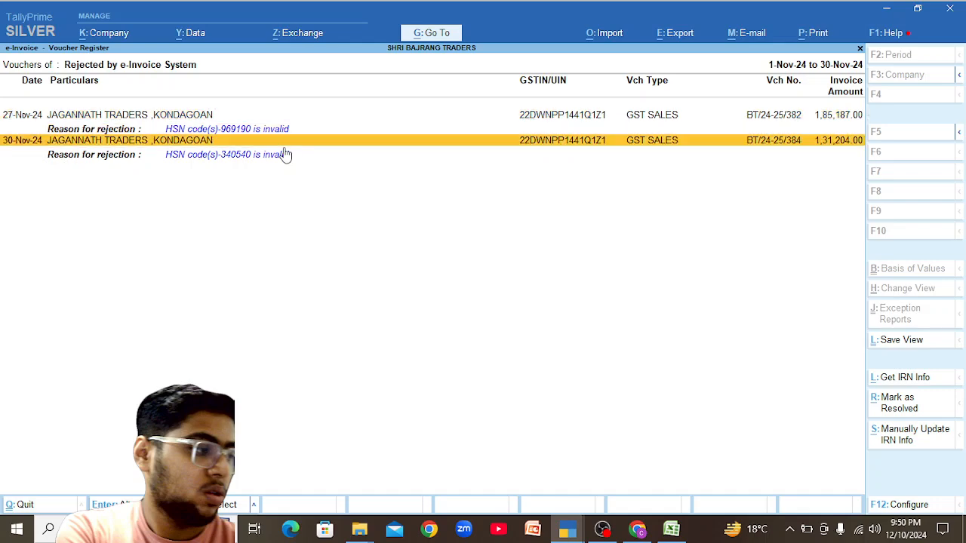
click(284, 151)
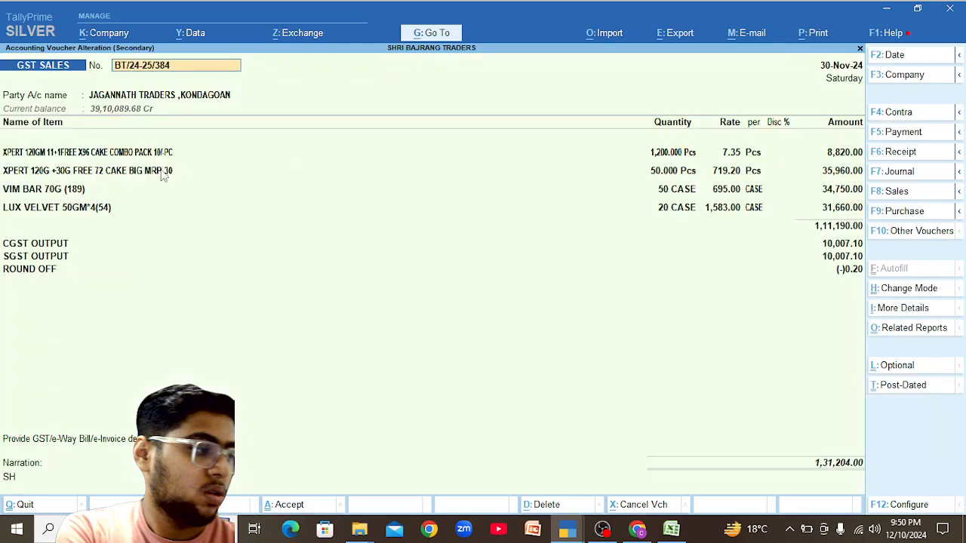
key(alt+a)
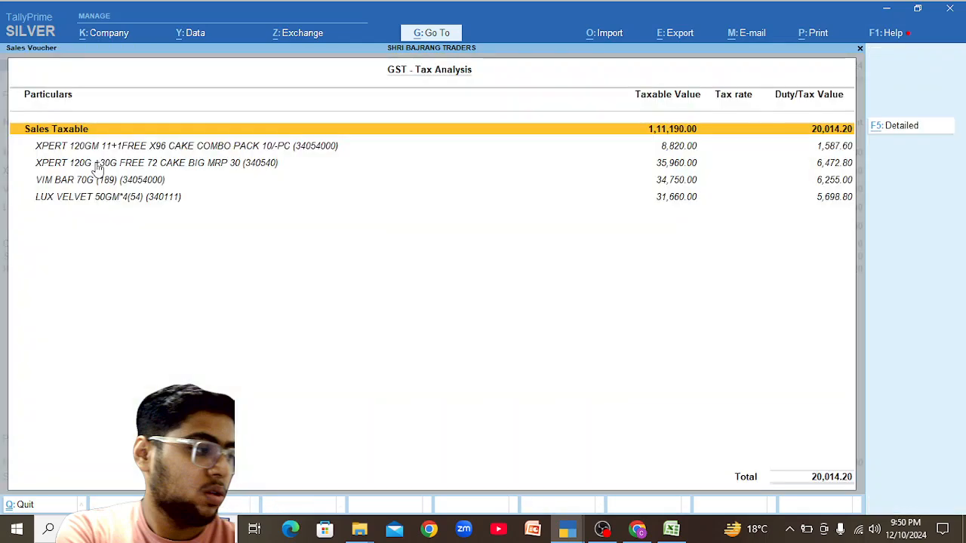
key(F5)
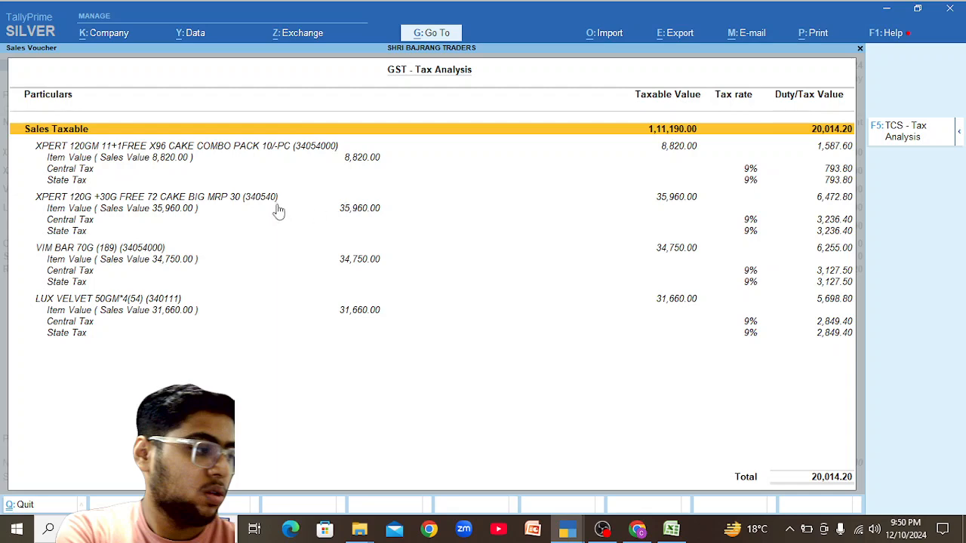
key(Escape)
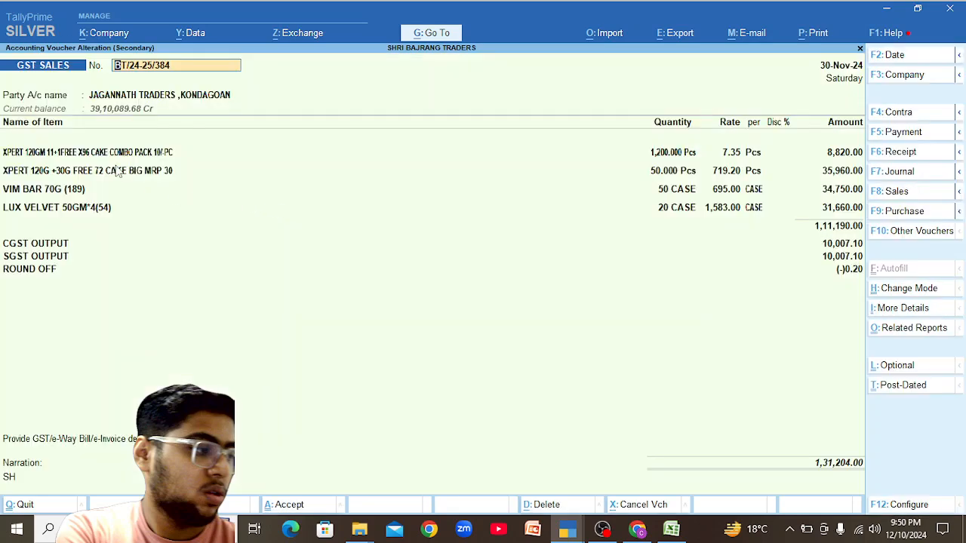
click(118, 172)
Enter HSN code 34054000 in the XPERT 120G +30G cake item's GST details.
key(ctrl+Return)
key(Return)
key(Return)
key(Return)
key(Return)
key(Return)
key(Return)
key(Return)
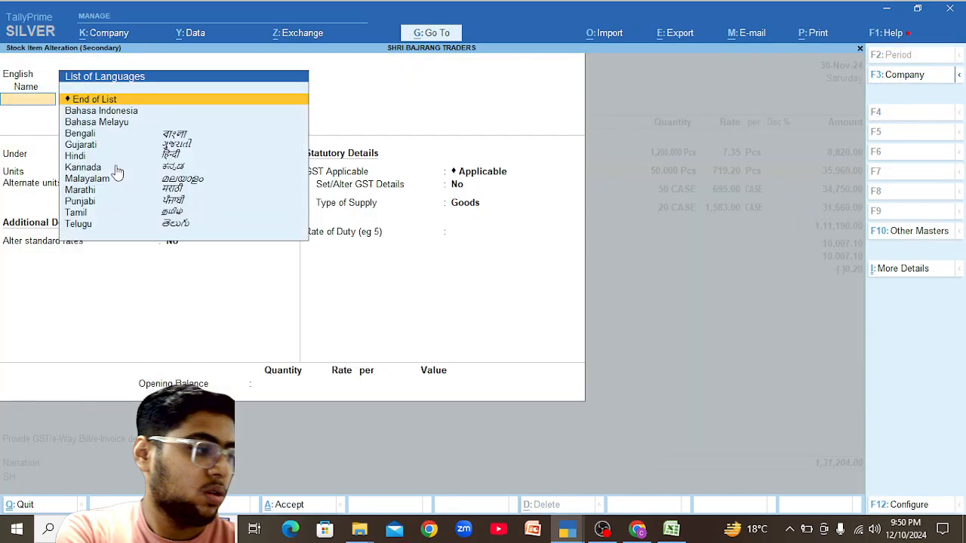
key(Return)
key(y)
key(Return)
key(Return)
text(34054000)
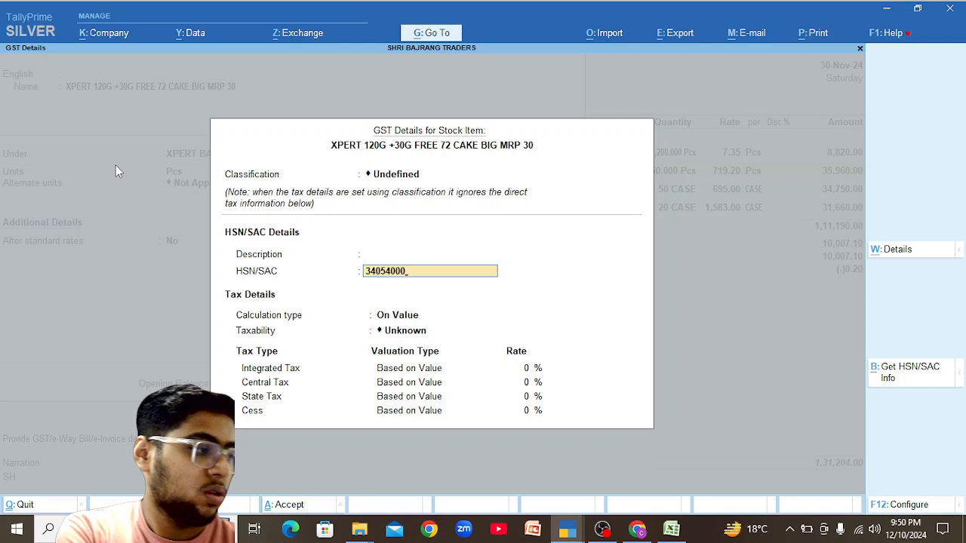
key(Return)
key(Return)
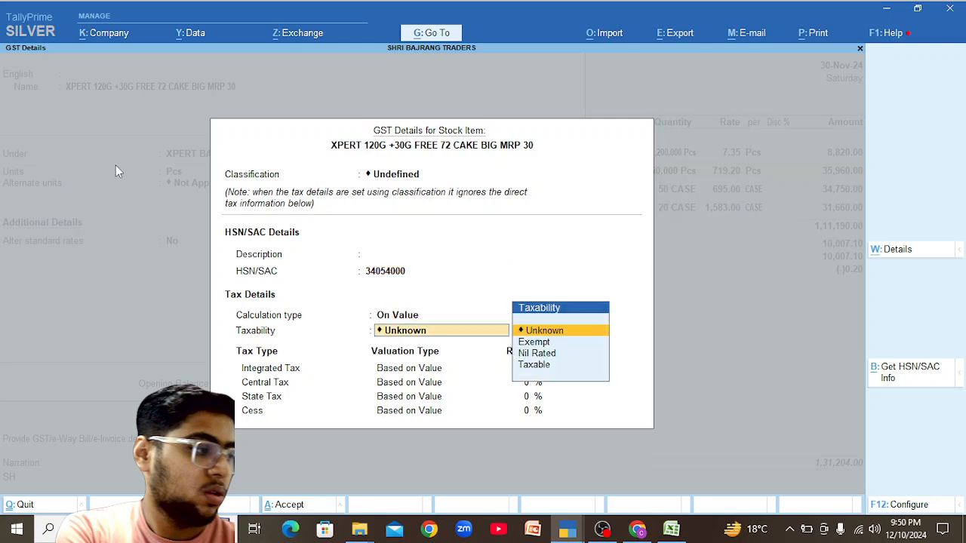
key(ctrl+a)
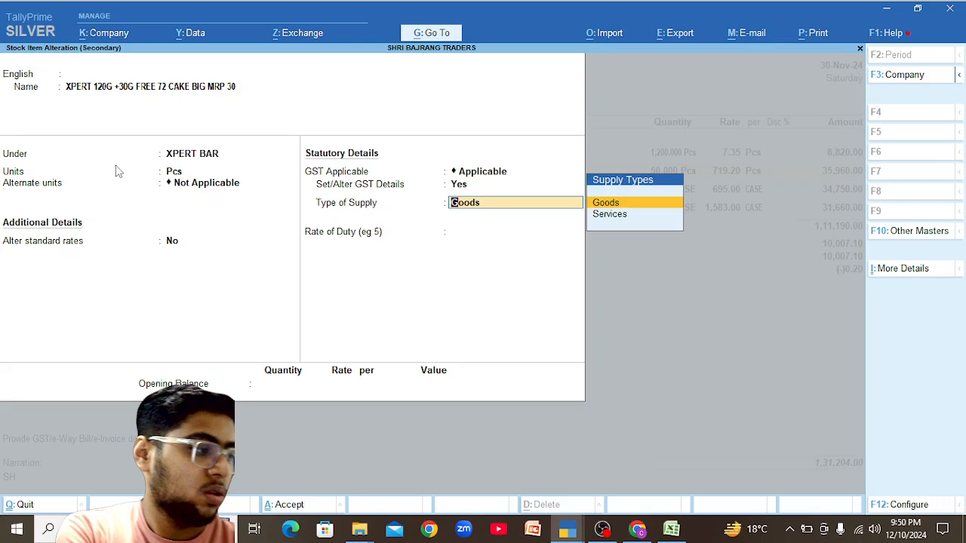
Accept the updated stock item as Goods and quit the voucher without saving.
key(Return)
key(Return)
key(Return)
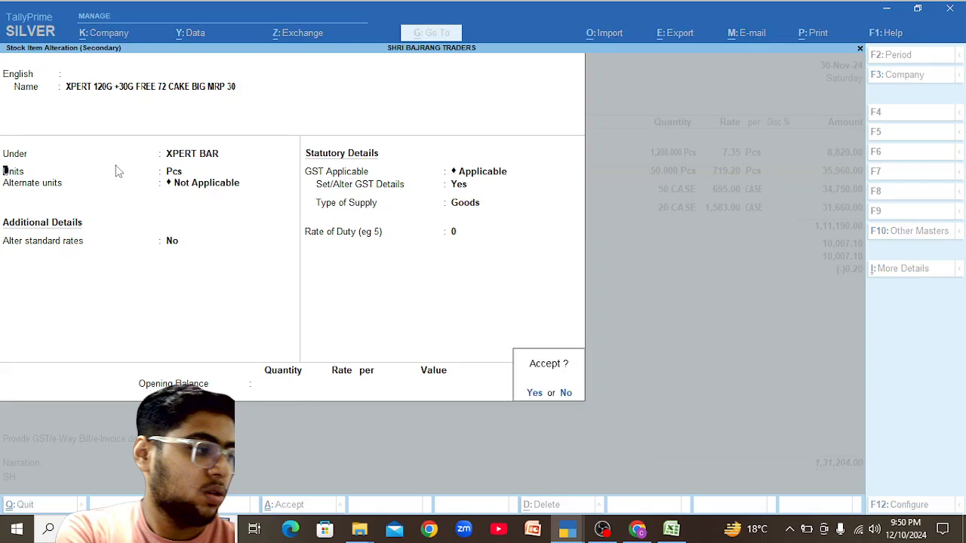
key(Return)
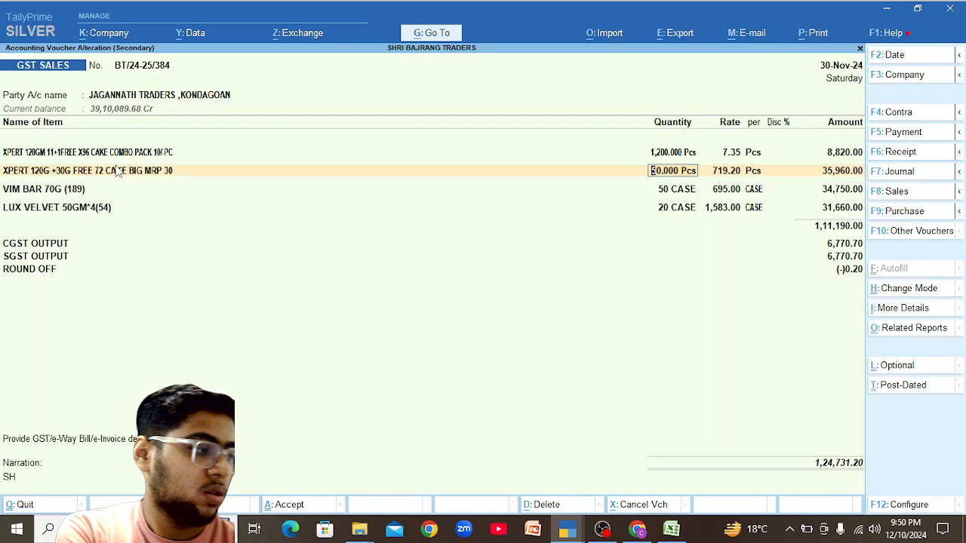
key(Escape)
key(Escape)
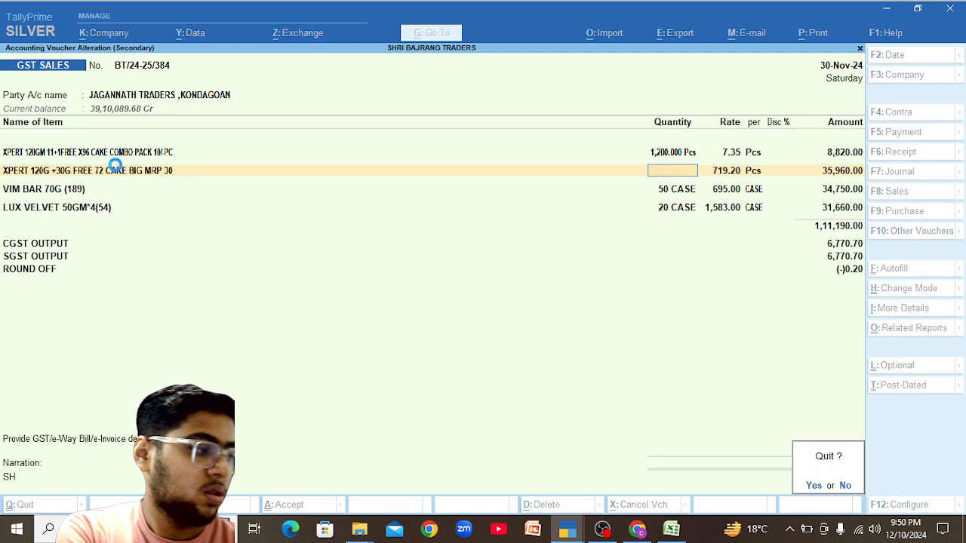
key(y)
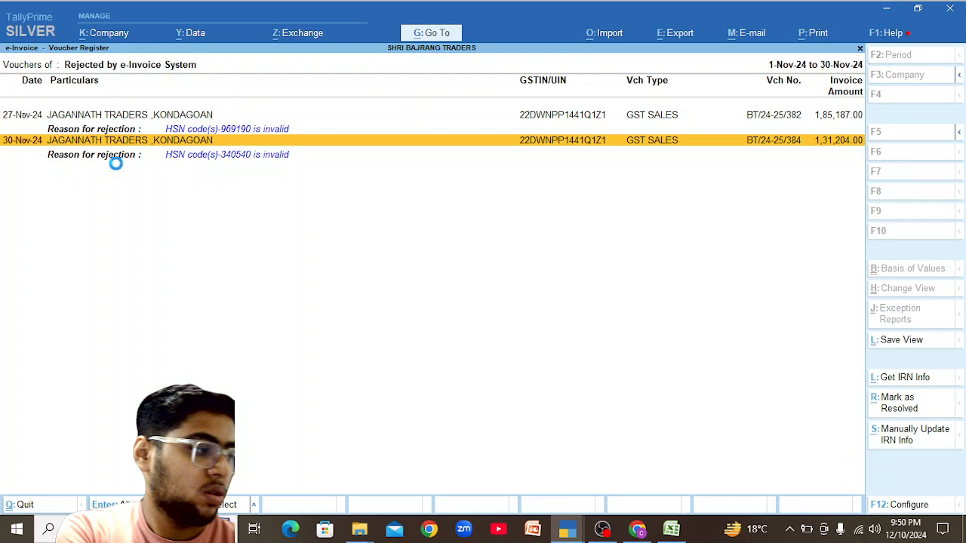
Resend BT/24-25/384 for e-invoicing, dismiss the missing mandatory information warning, and reopen it.
click(116, 160)
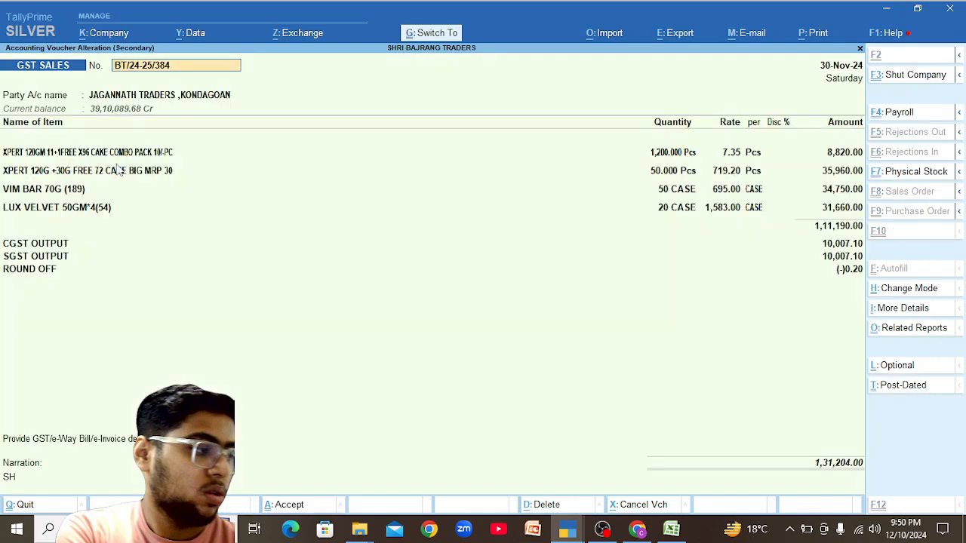
key(ctrl+a)
key(y)
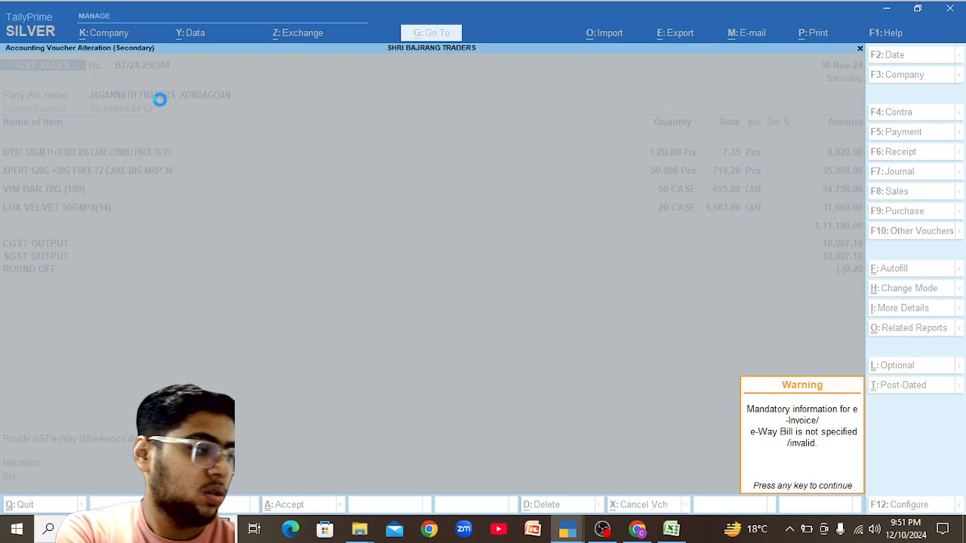
key(Return)
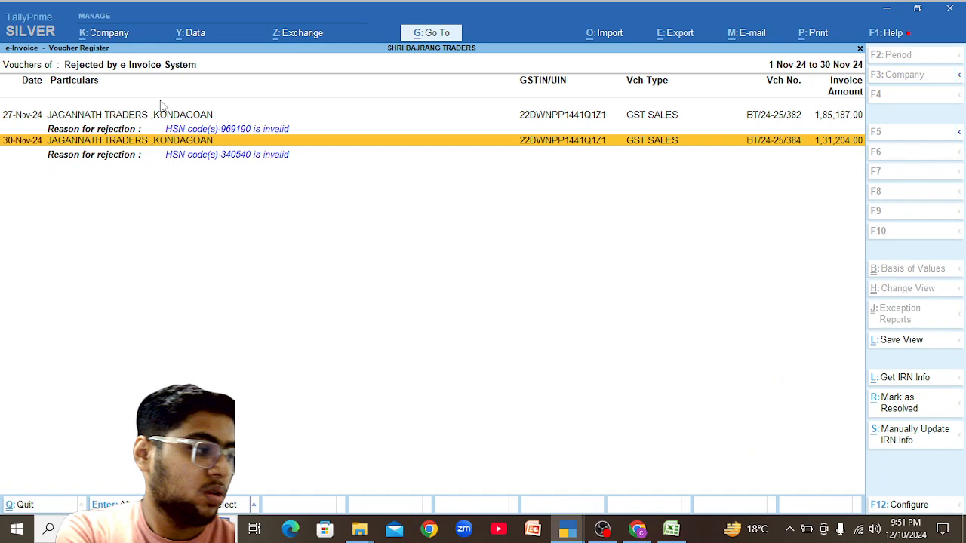
key(Return)
Open the XPERT 120G +30G cake item's GST details and check its tax rate history.
click(87, 172)
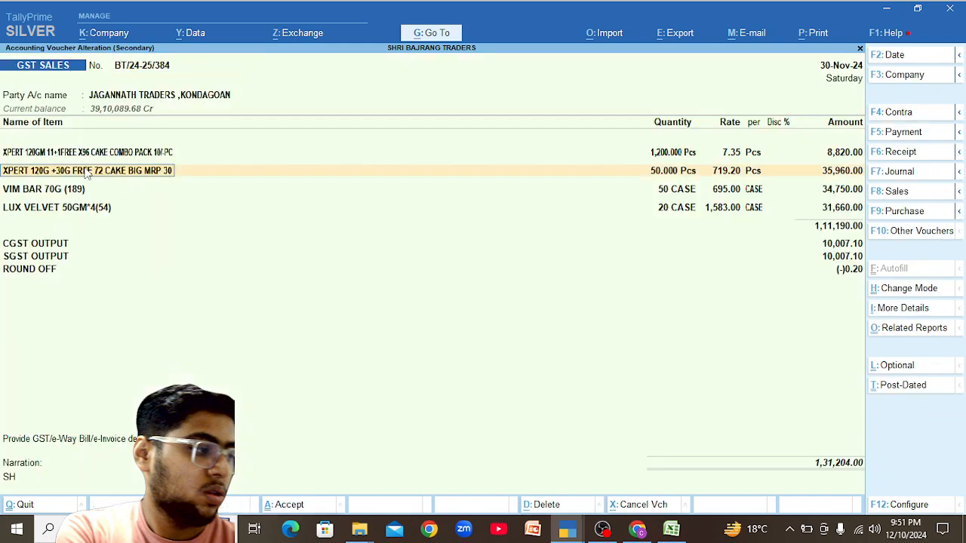
key(ctrl+Return)
key(Return)
key(Return)
key(Return)
key(Return)
key(Return)
key(Return)
key(Return)
text(y)
key(Return)
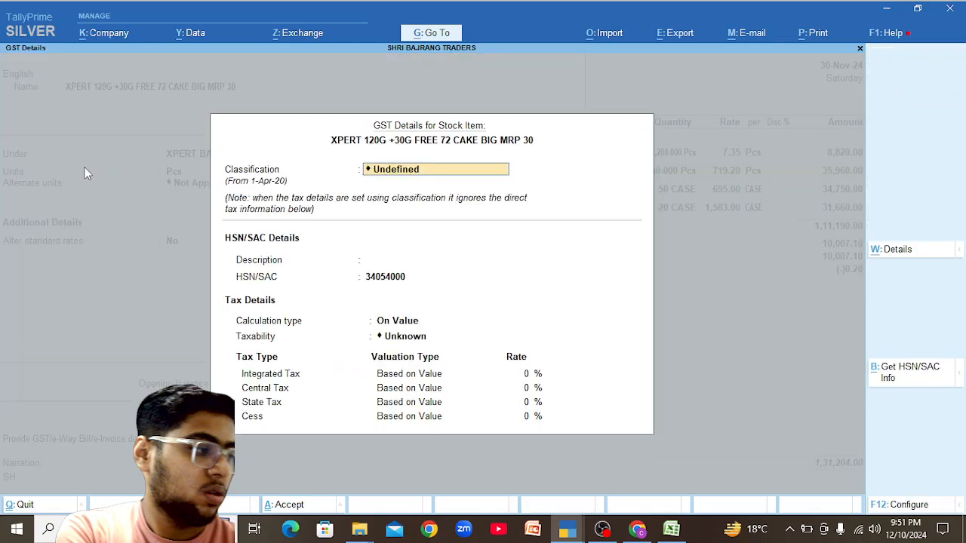
key(alt+w)
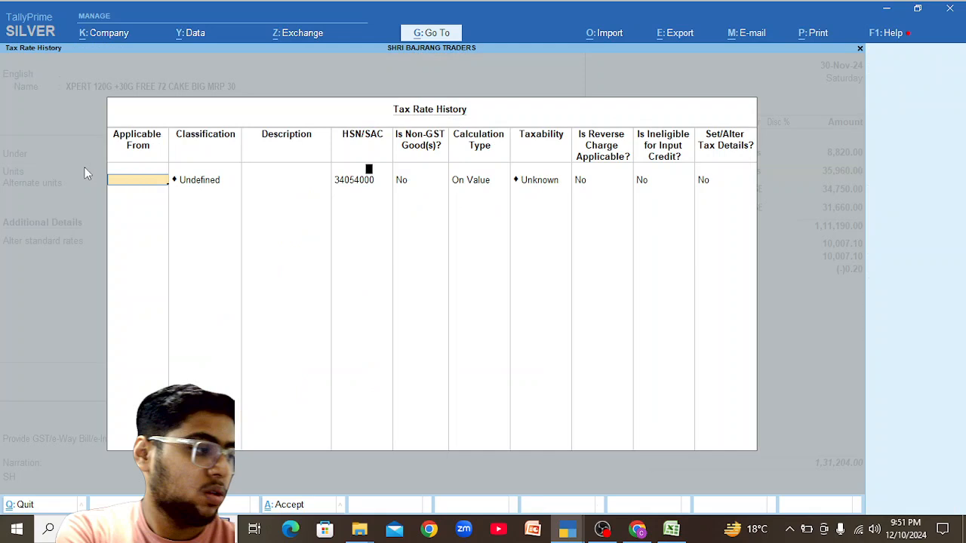
key(Escape)
Set the cake item's taxability to Taxable with an 18% IGST rate.
key(Return)
key(Return)
key(Return)
key(Return)
key(Down)
key(Down)
key(Down)
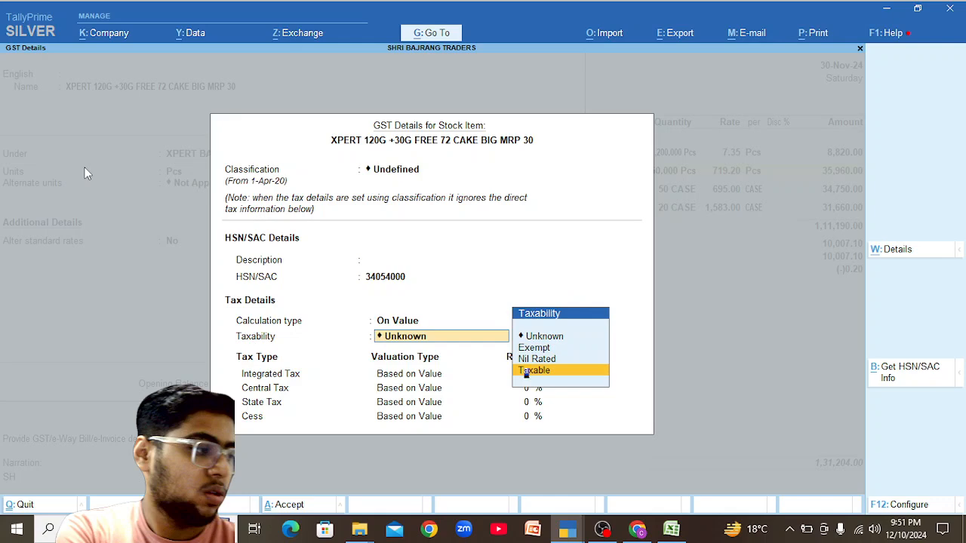
key(Return)
text(18)
key(Return)
key(Return)
key(Return)
key(Return)
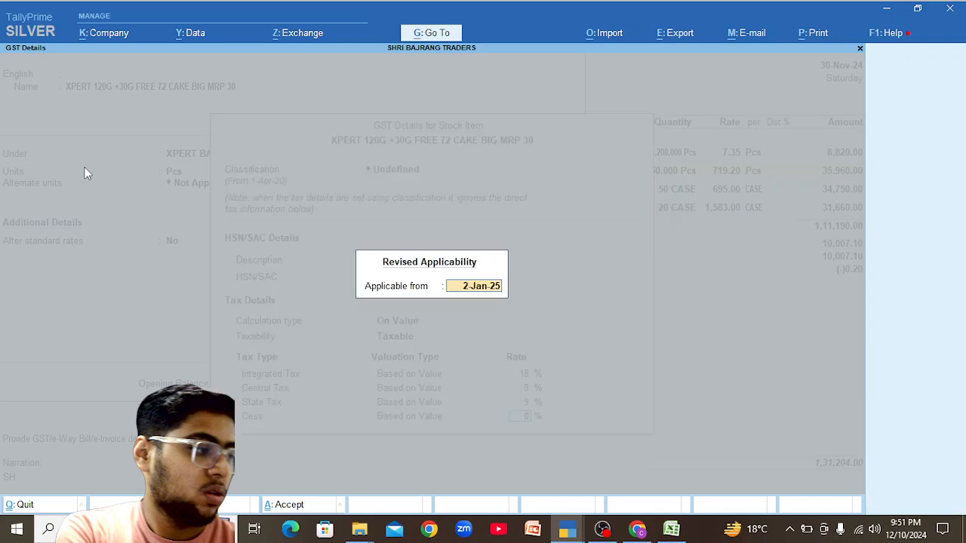
key(Return)
key(BackSpace)
key(Return)
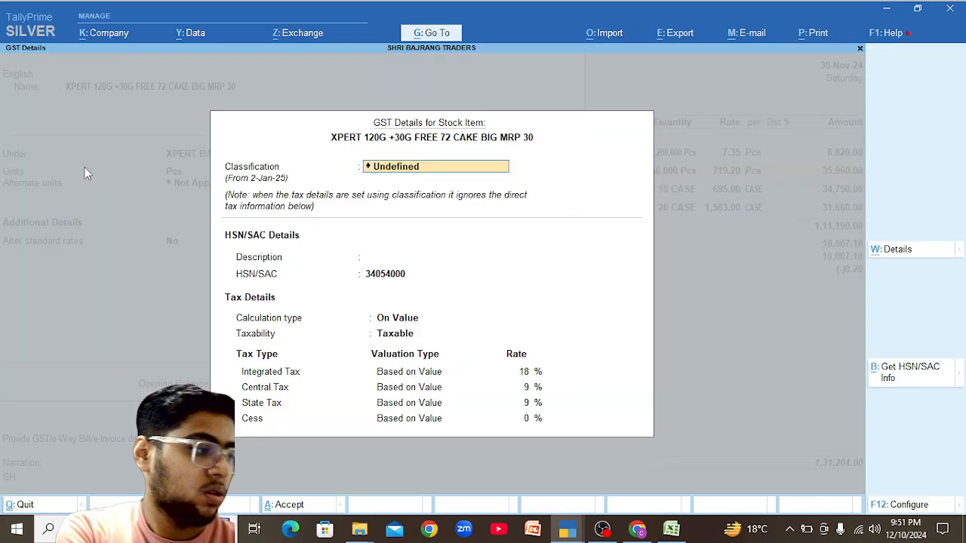
Date the new 18% rate from 1-4-24 in the rate history and save the item.
key(alt+l)
key(Down)
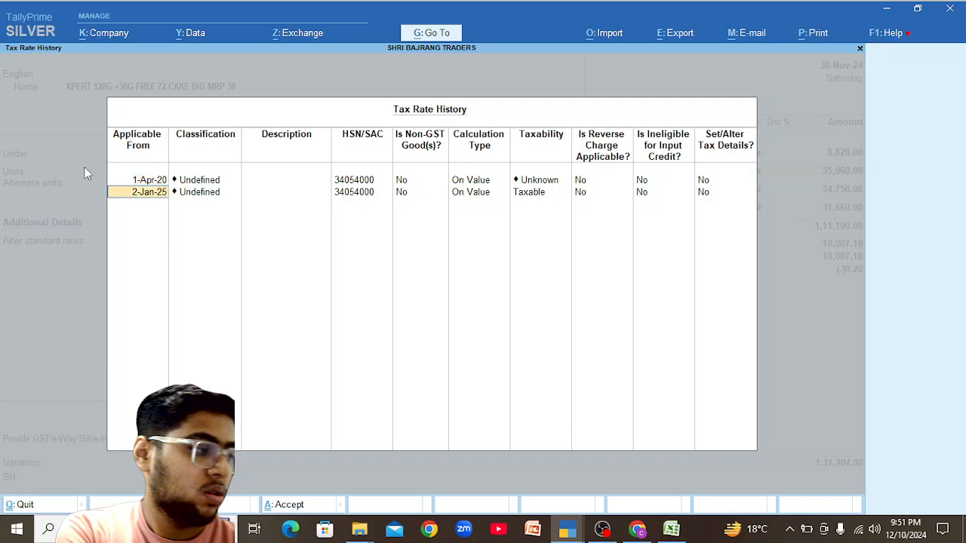
text(1-4-24)
key(Return)
key(ctrl+a)
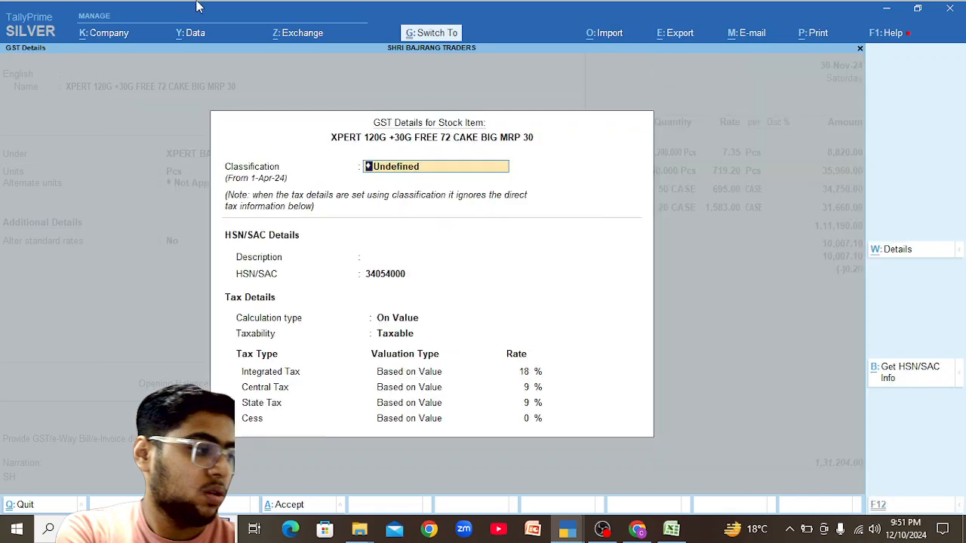
key(ctrl+a)
key(ctrl+a)
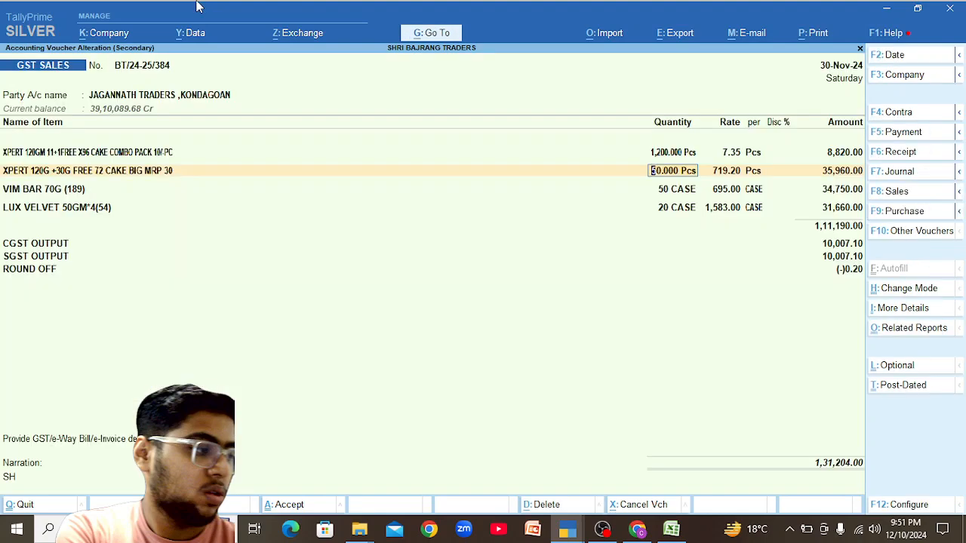
Check BT/24-25/384's detailed tax analysis, then save it and generate its e-invoice and e-way bill.
key(alt+a)
key(alt+F5)
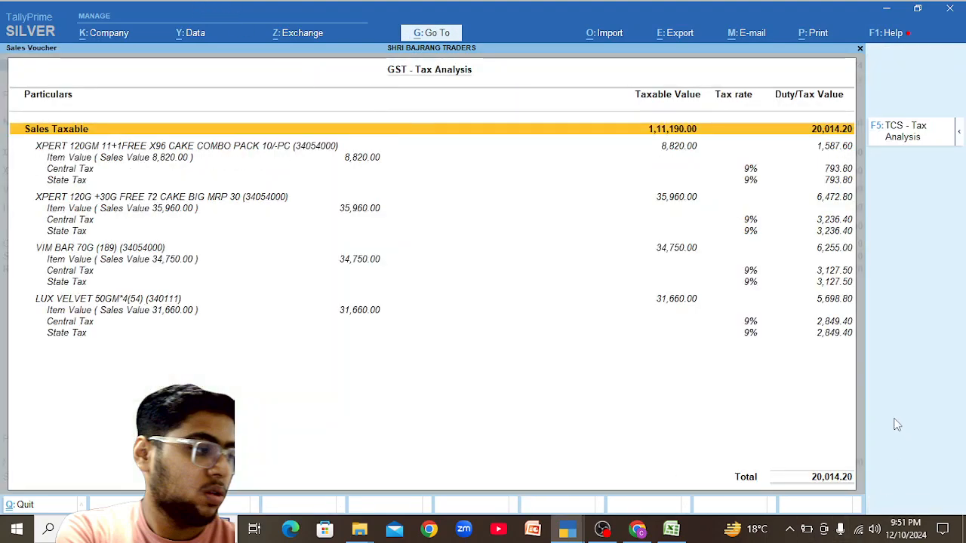
key(Escape)
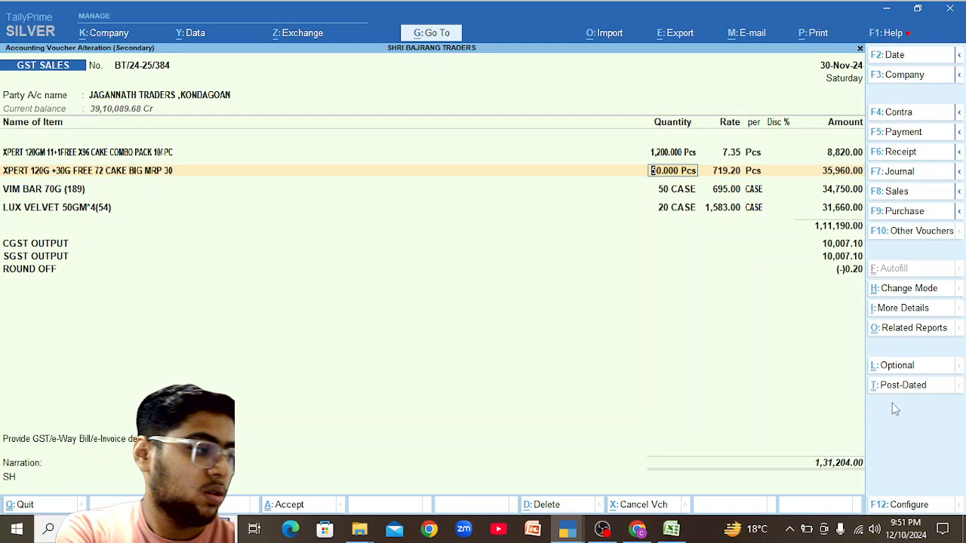
key(Return)
key(Return)
key(Return)
key(Return)
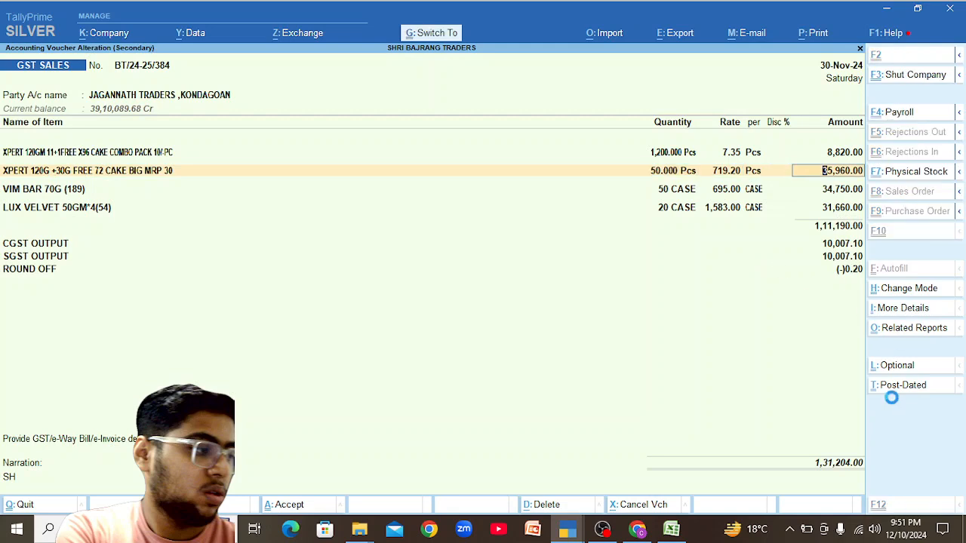
key(ctrl+a)
key(y)
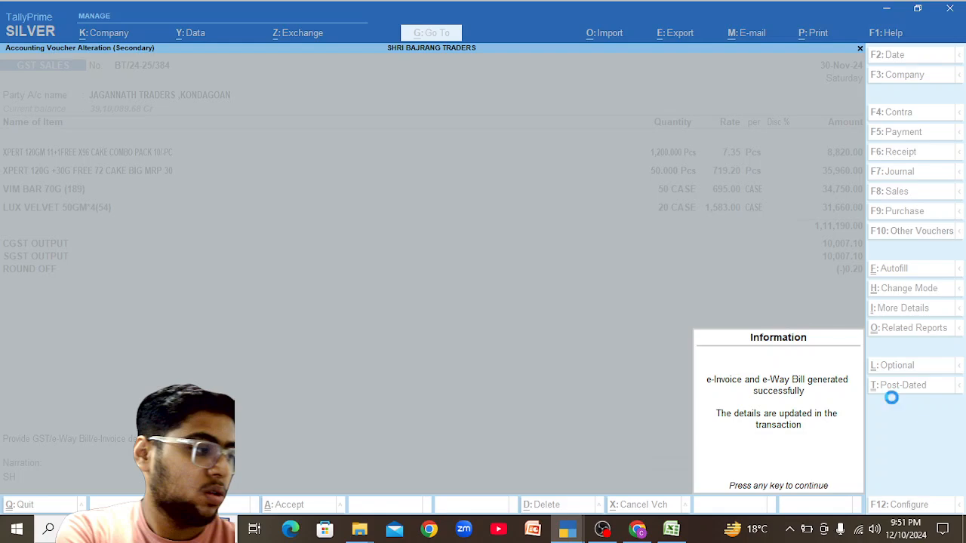
key(Return)
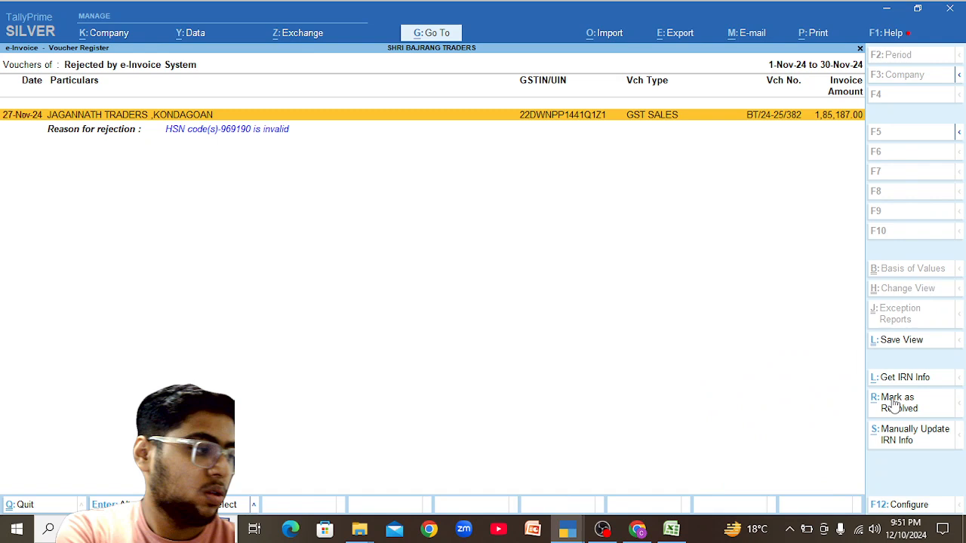
Open sales voucher BT/24-25/382 and review the item lines of its GST tax analysis.
key(Return)
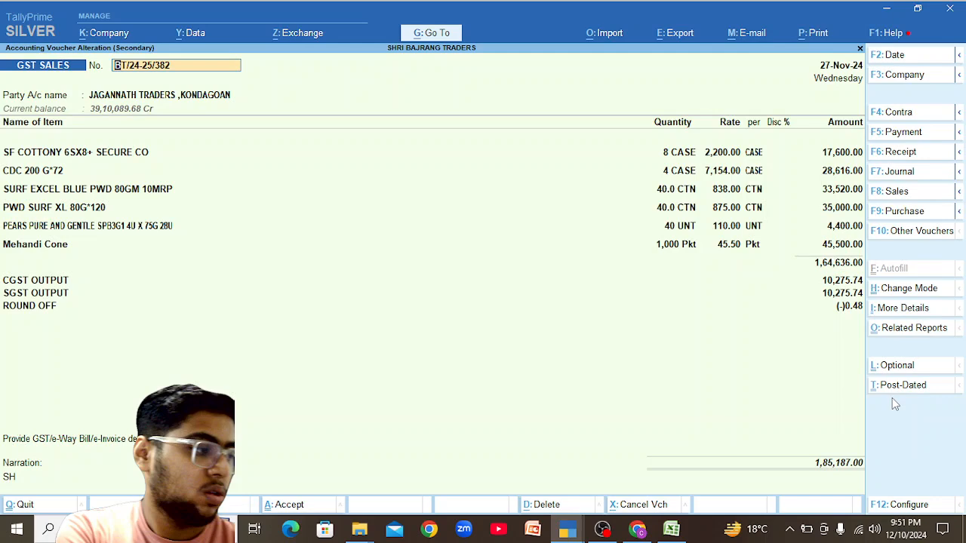
key(alt+a)
key(F5)
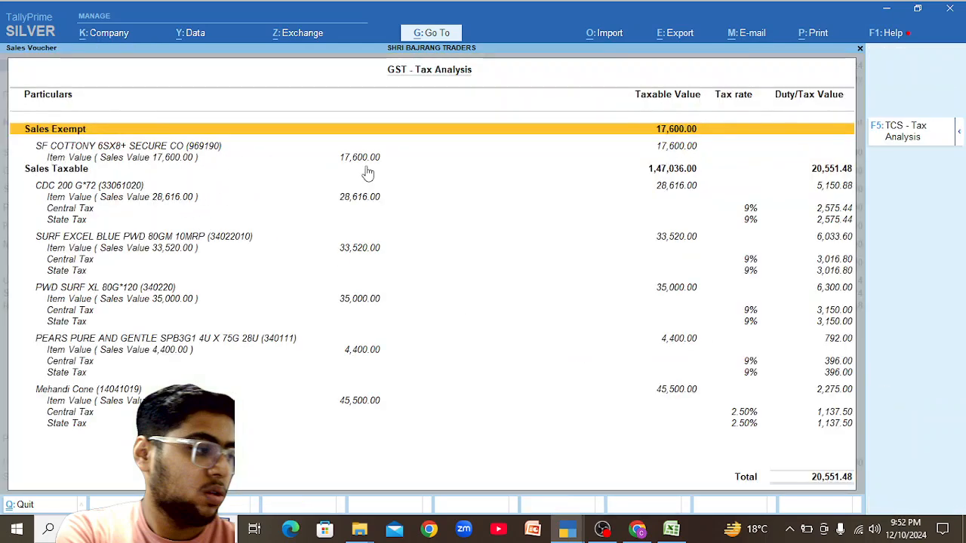
key(Down)
key(Down)
key(Down)
key(Down)
key(Down)
key(Down)
key(Down)
key(Down)
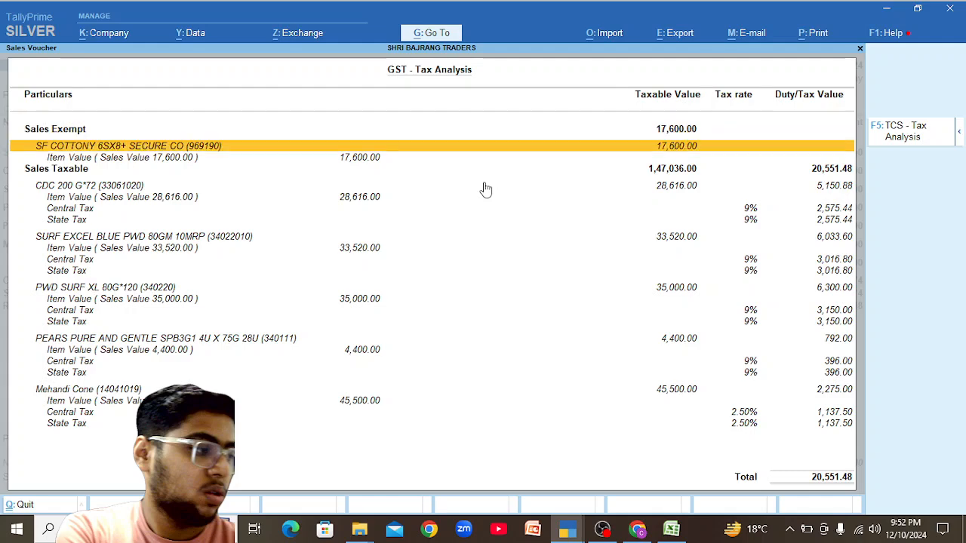
key(Up)
key(Up)
key(Up)
key(Up)
key(Up)
key(Up)
key(Up)
key(Up)
key(Up)
key(Up)
key(Up)
key(Up)
key(Up)
key(Up)
key(Up)
key(Up)
key(Up)
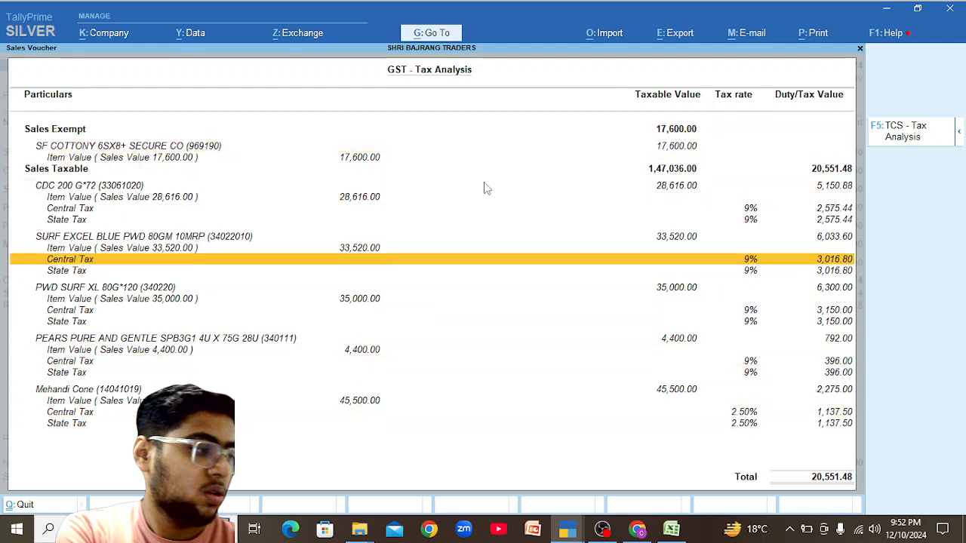
key(Return)
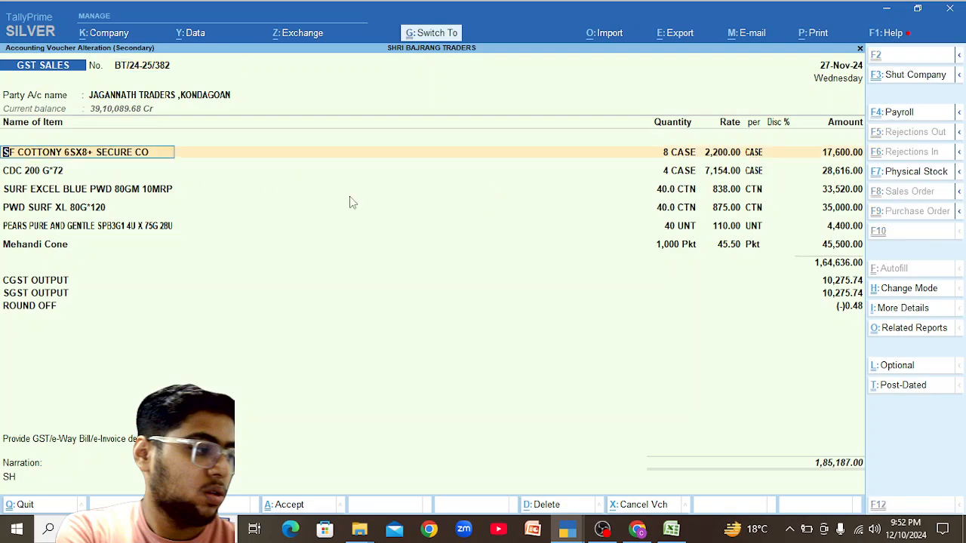
Open the stock query for SF COTTONY and switch it to the monthly summary view.
key(ctrl+Return)
key(BackSpace)
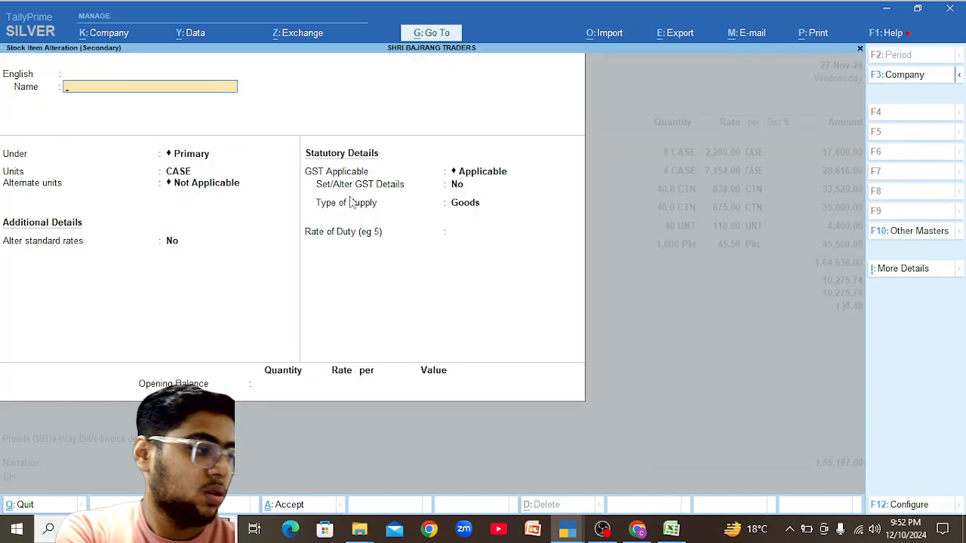
key(Escape)
key(Return)
key(alt+s)
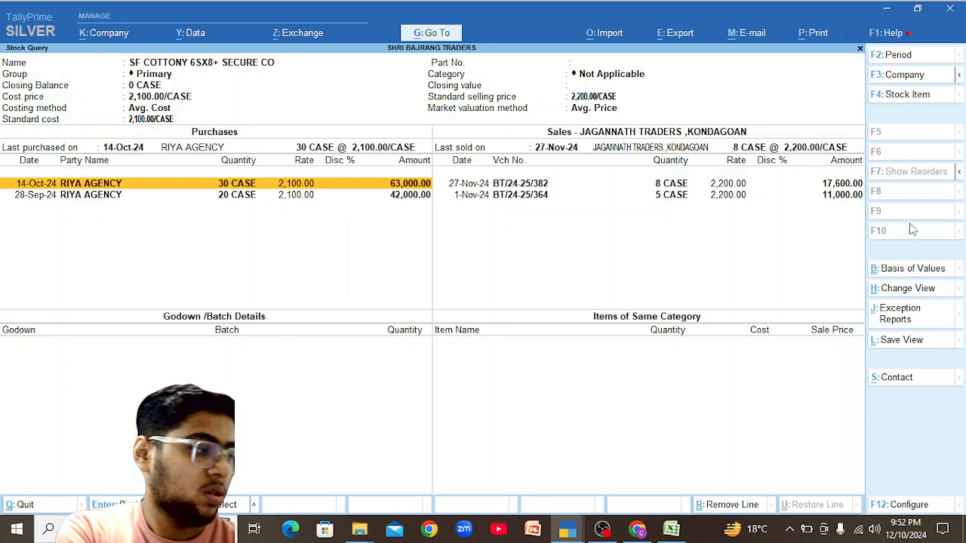
key(ctrl)
key(ctrl+h)
key(Down)
key(Down)
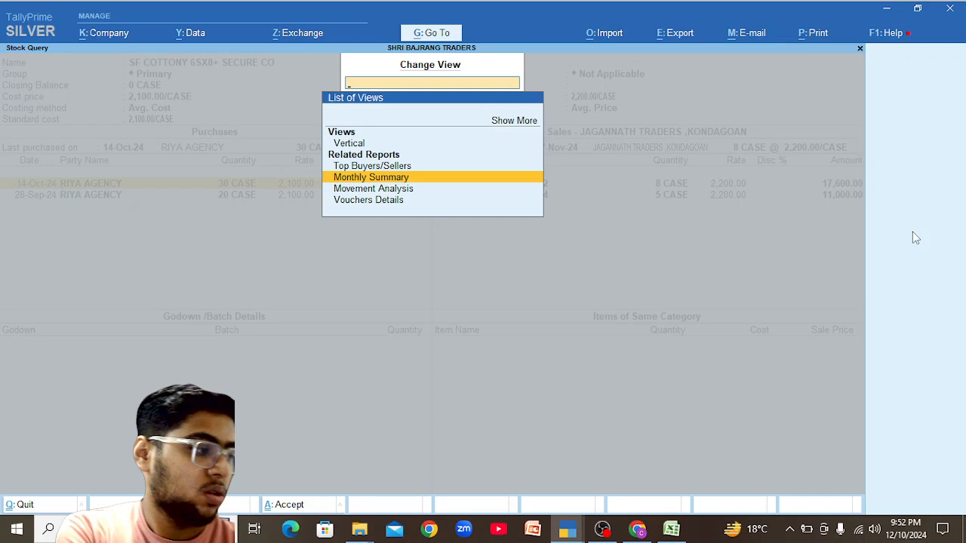
key(Return)
Inspect October's stock vouchers, then accept BT/24-25/382 and confirm regenerating the e-invoice.
key(Up)
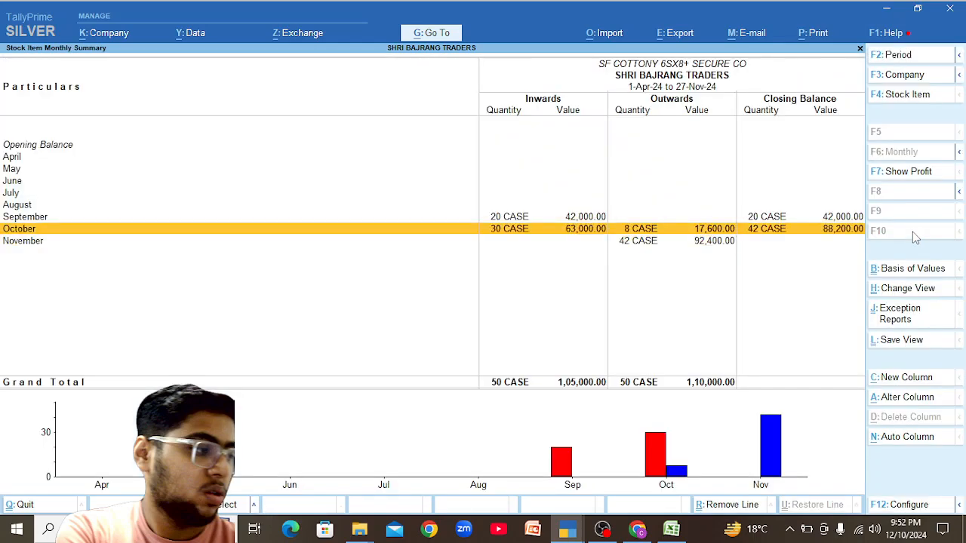
key(Return)
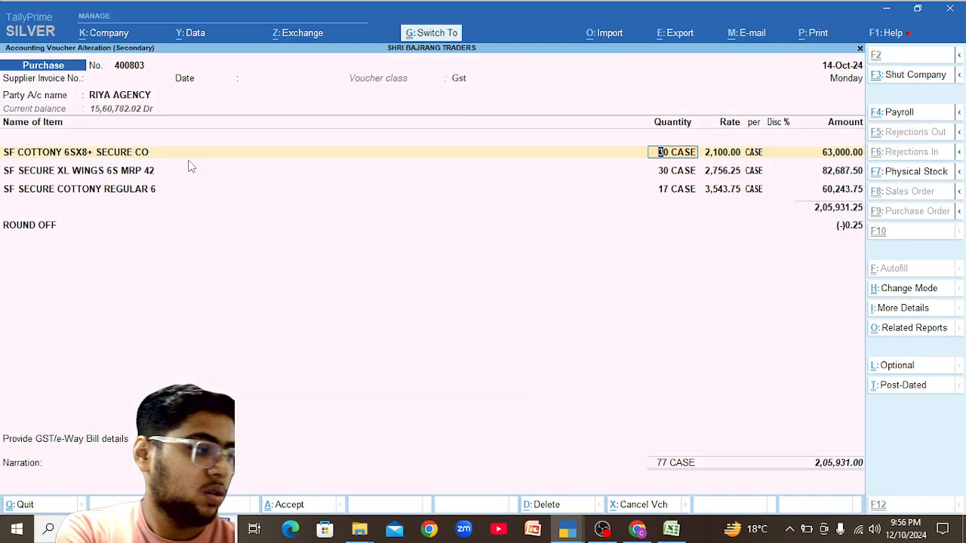
key(Escape)
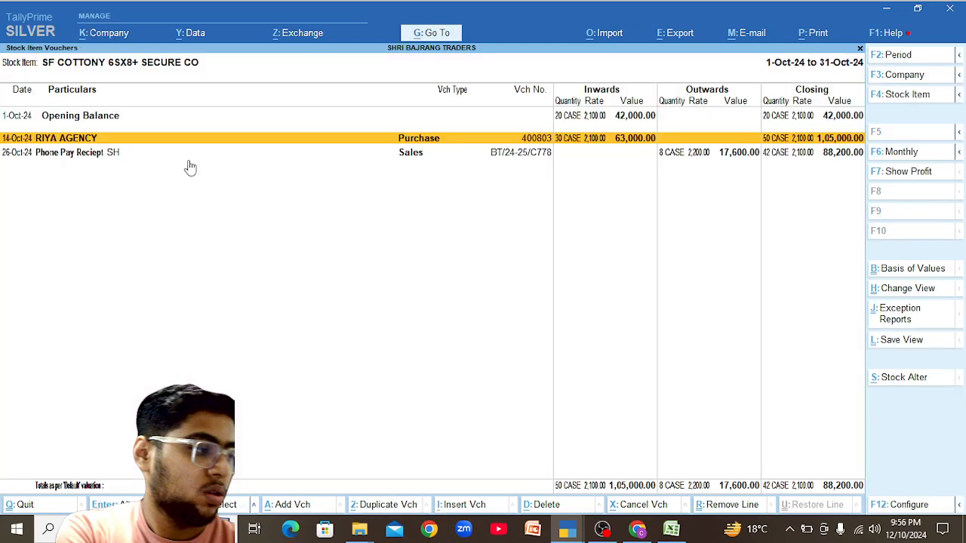
key(Escape)
key(Escape)
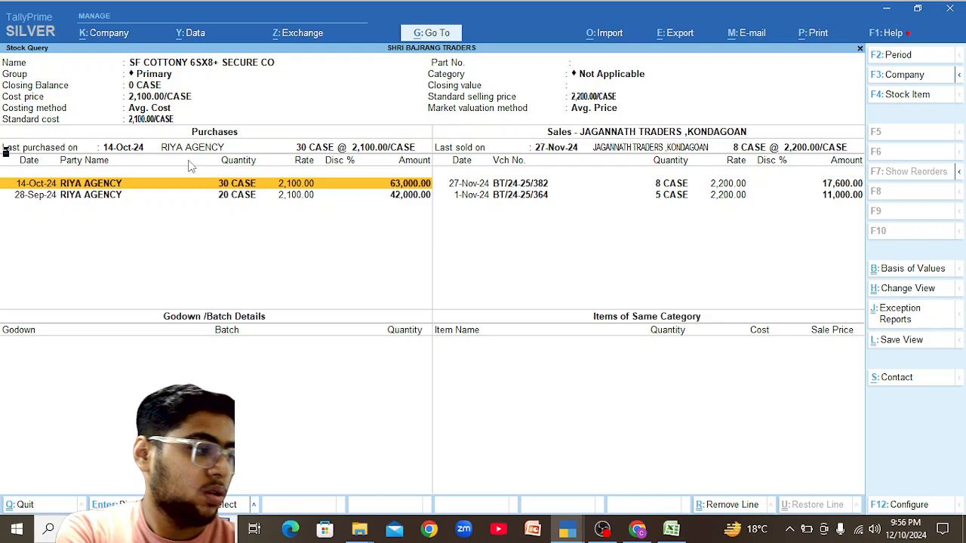
key(Escape)
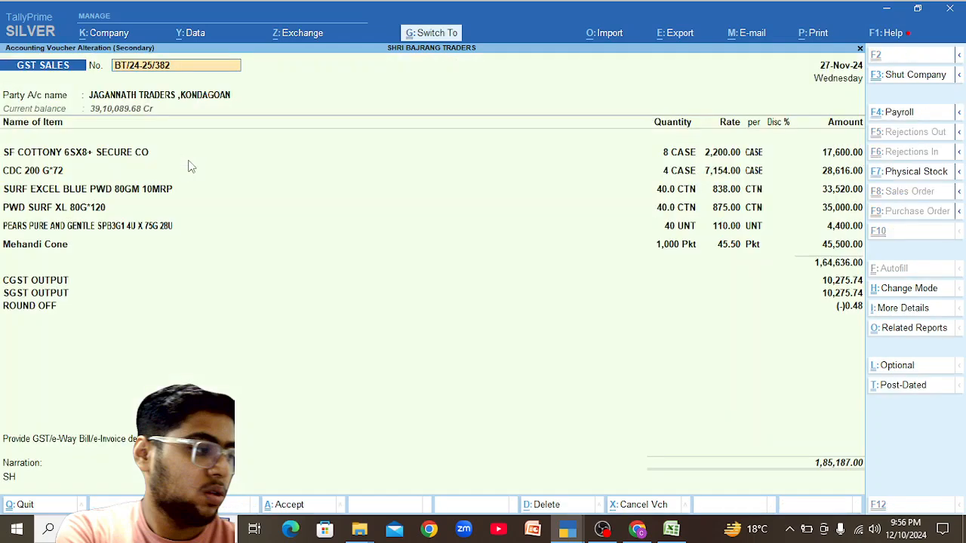
key(ctrl+a)
key(y)
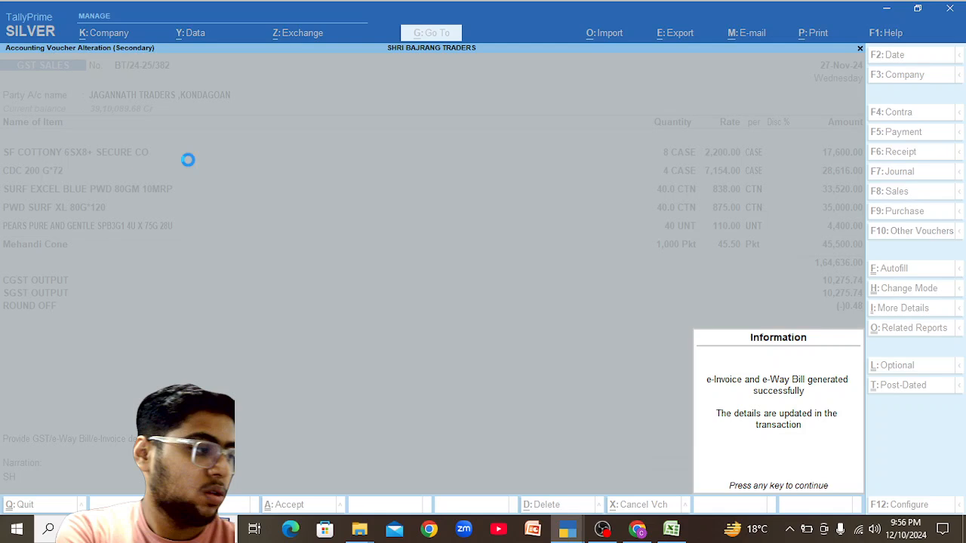
Dismiss the e-invoice success message and close the rejected register and e-invoice report.
key(Return)
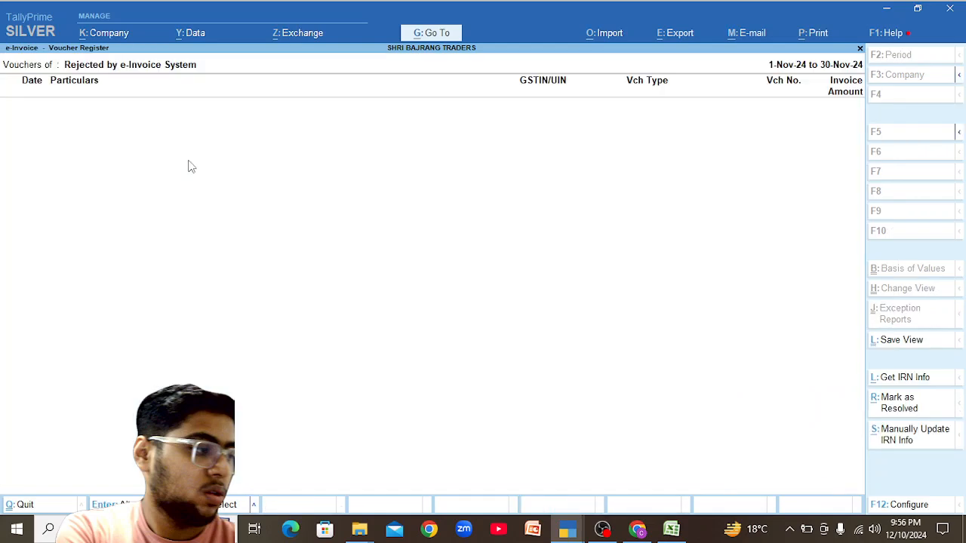
key(Escape)
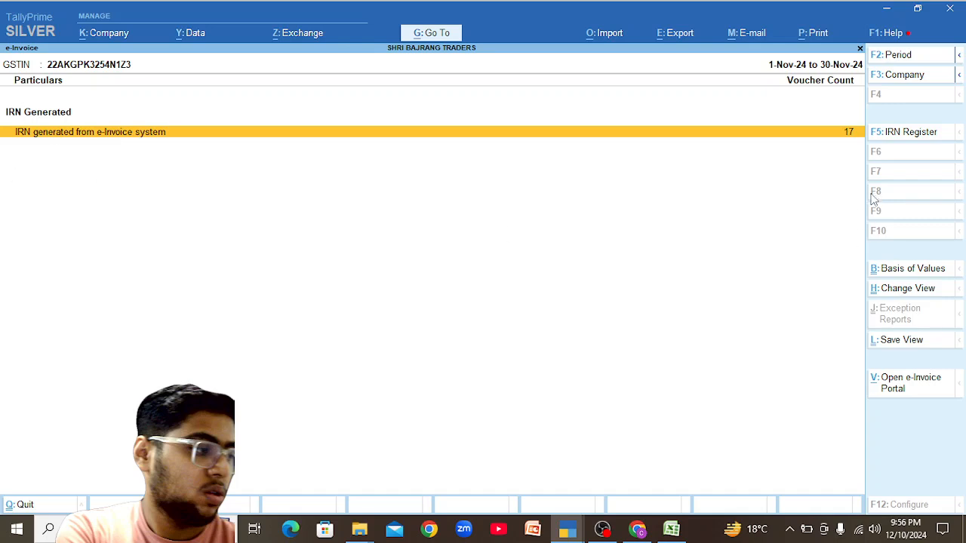
key(Escape)
Show the e-Way Bill report for 1-11-2024 to 30-11-2024 and select the Rejected row.
key(alt+g)
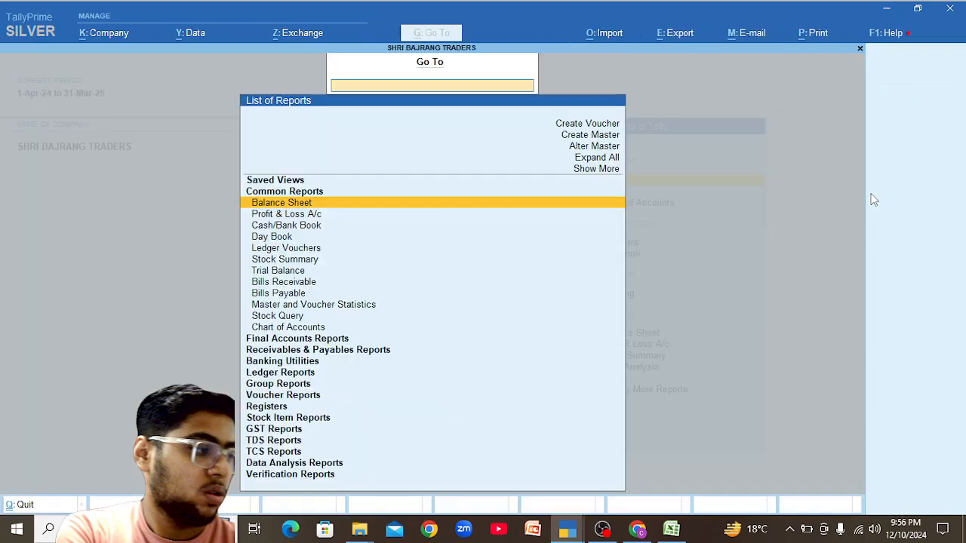
text(E Way)
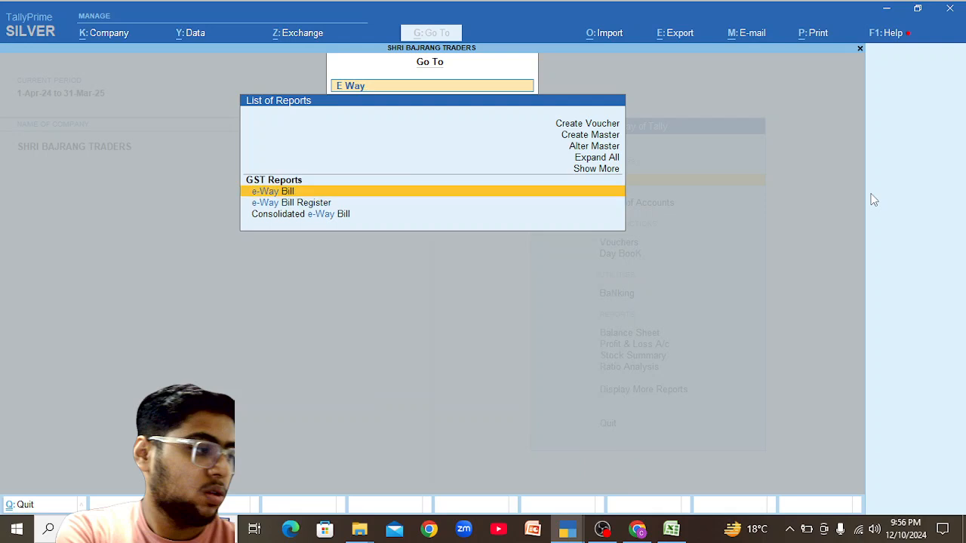
key(Return)
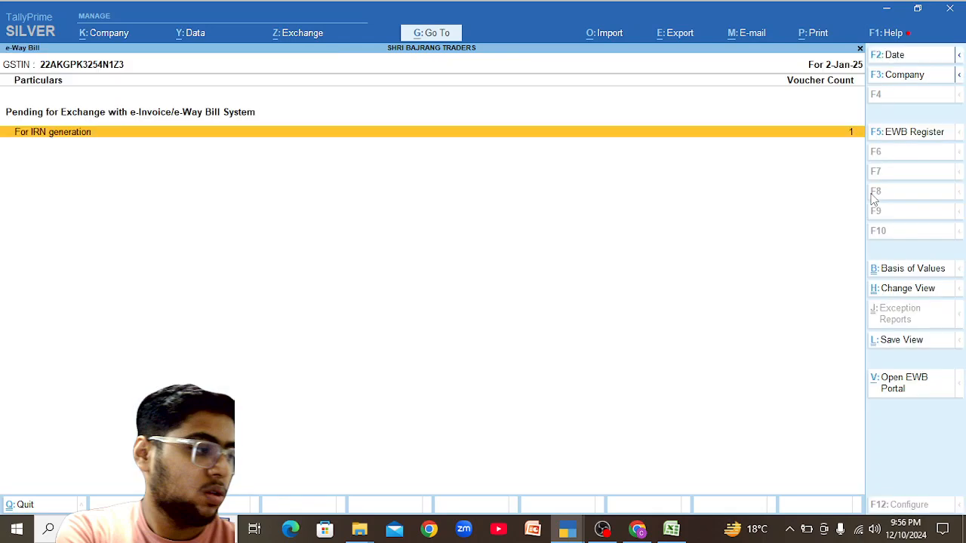
key(alt+F2)
text(1-11)
key(Return)
text(30-11)
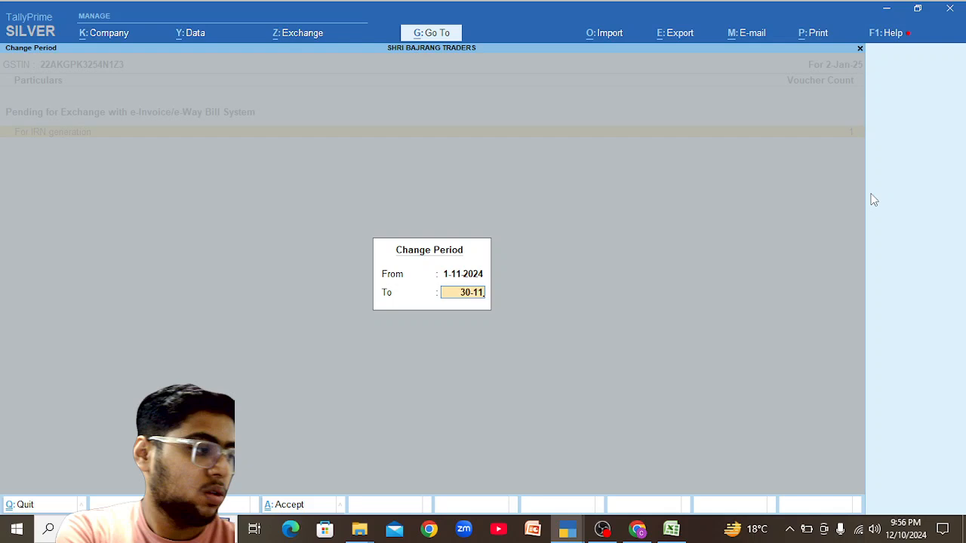
key(Return)
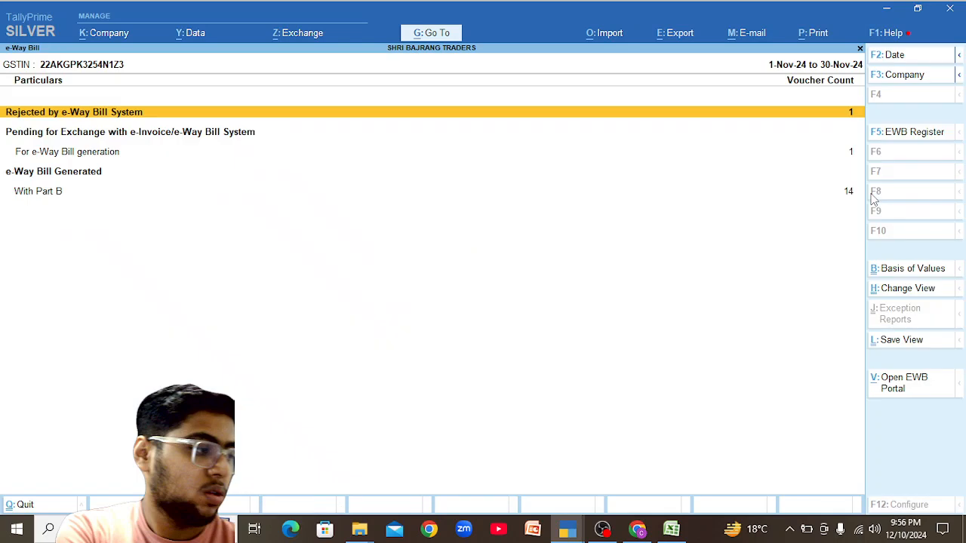
key(Down)
key(Down)
key(Up)
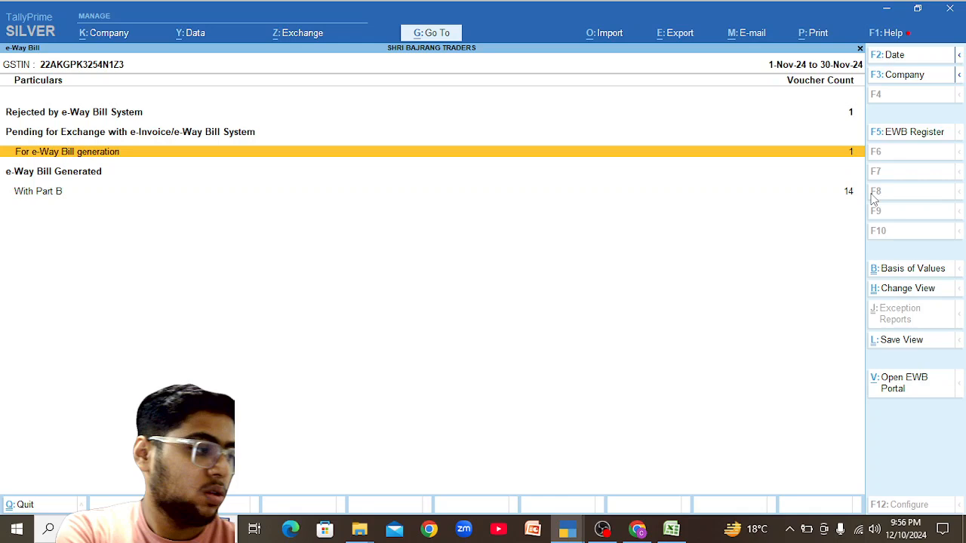
key(Up)
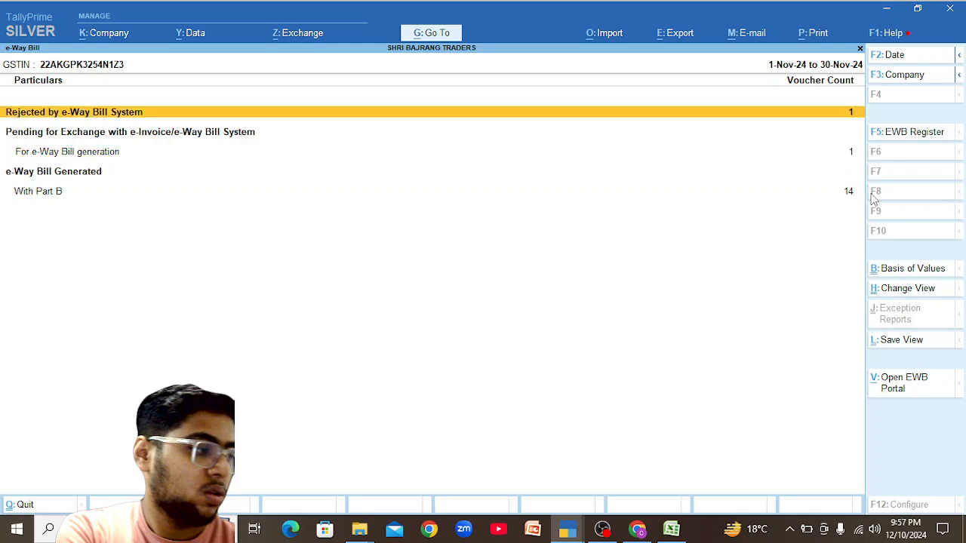
Open rejected voucher BT/24-25/366 and inspect the B.R.Traders Raipur party ledger without changes.
key(Return)
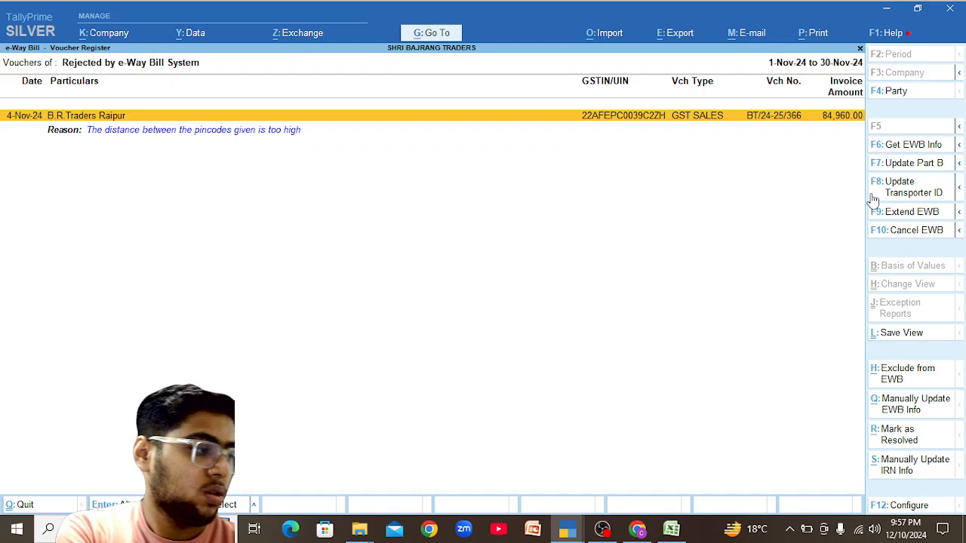
key(Return)
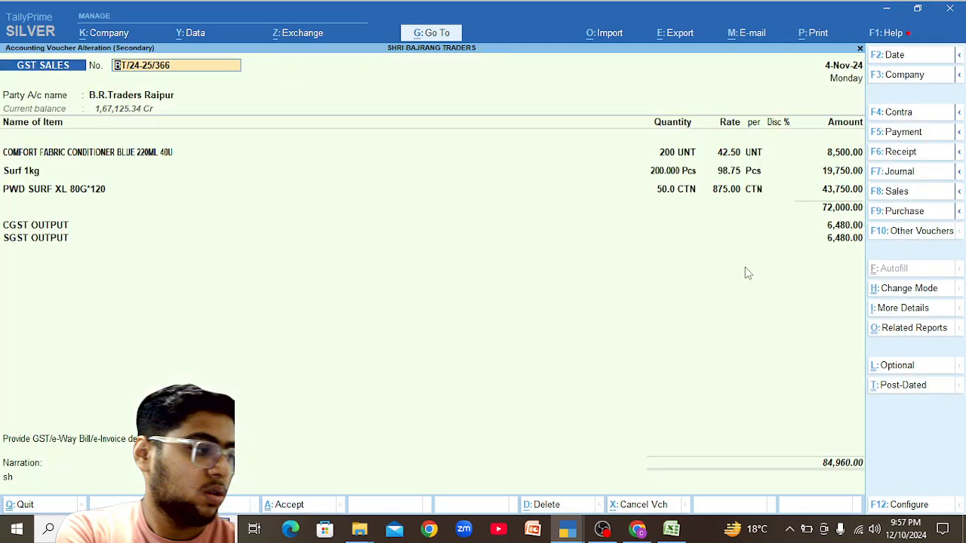
key(Return)
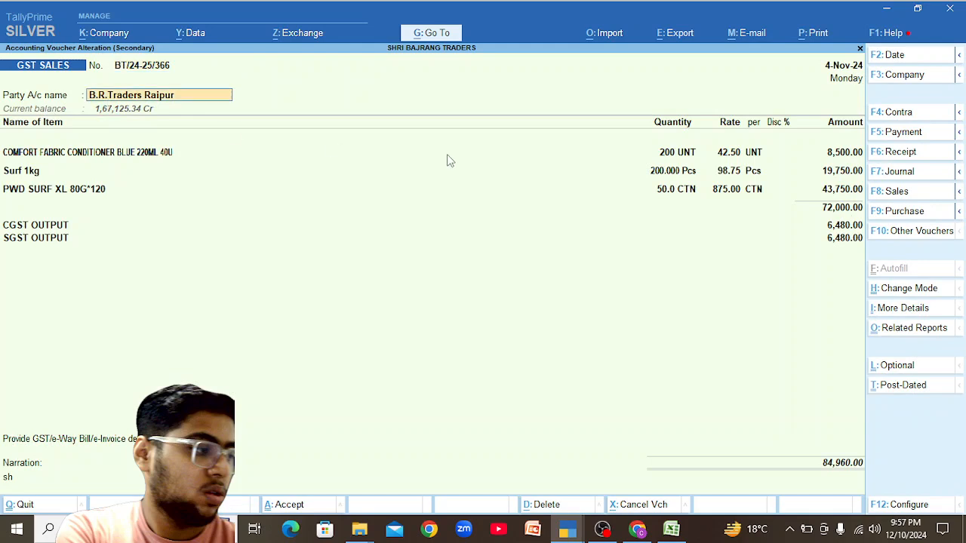
key(ctrl+Return)
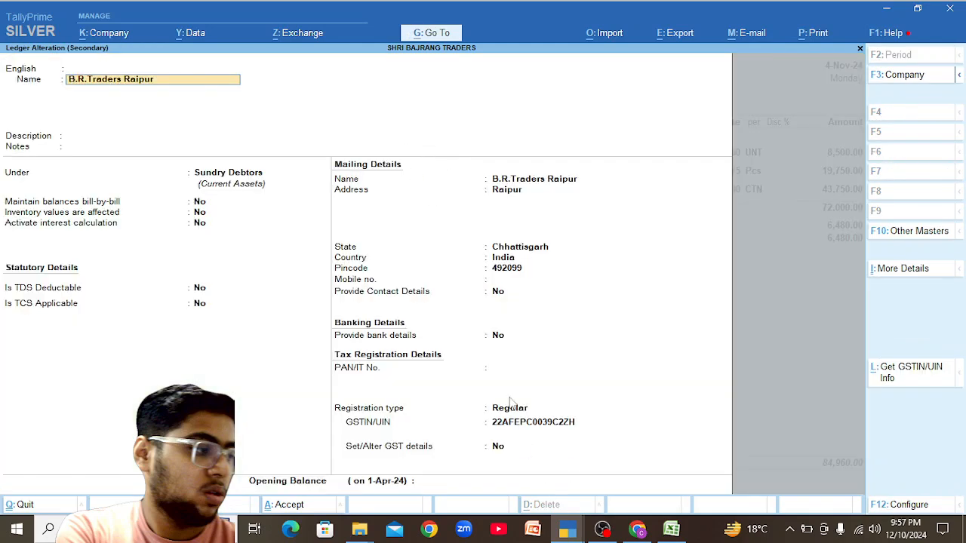
key(BackSpace)
key(Escape)
key(Return)
key(Return)
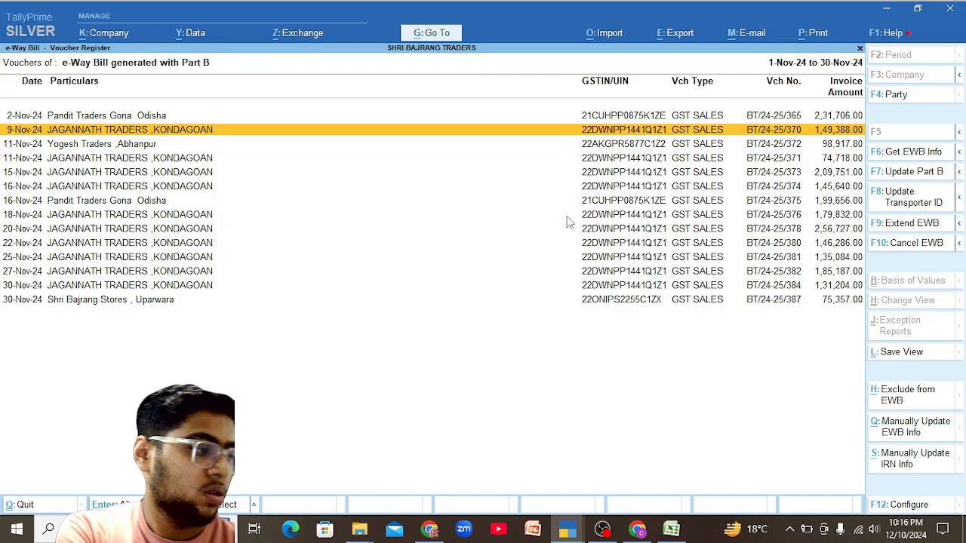
View voucher BT/24-25/370's generated e-way bill details, then switch to the Chrome portal.
key(Return)
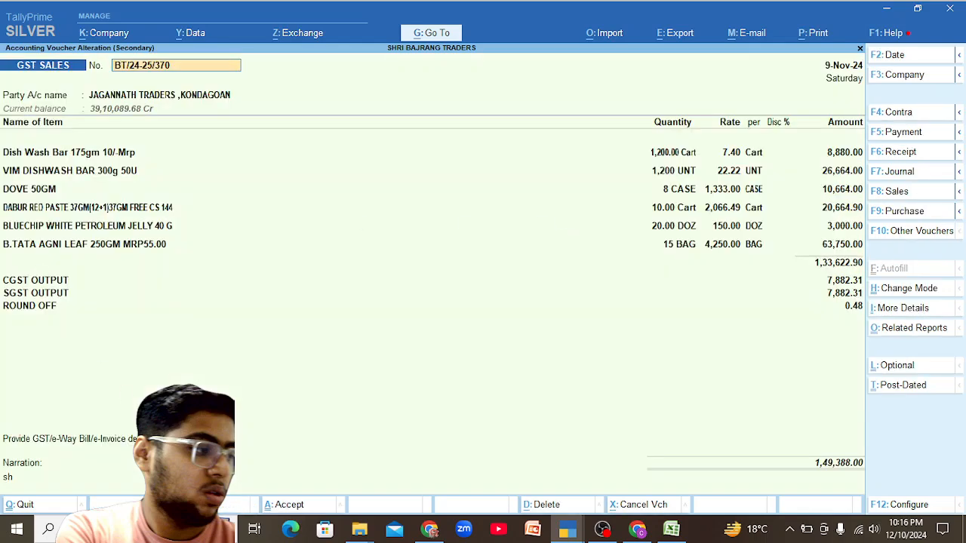
key(ctrl+a)
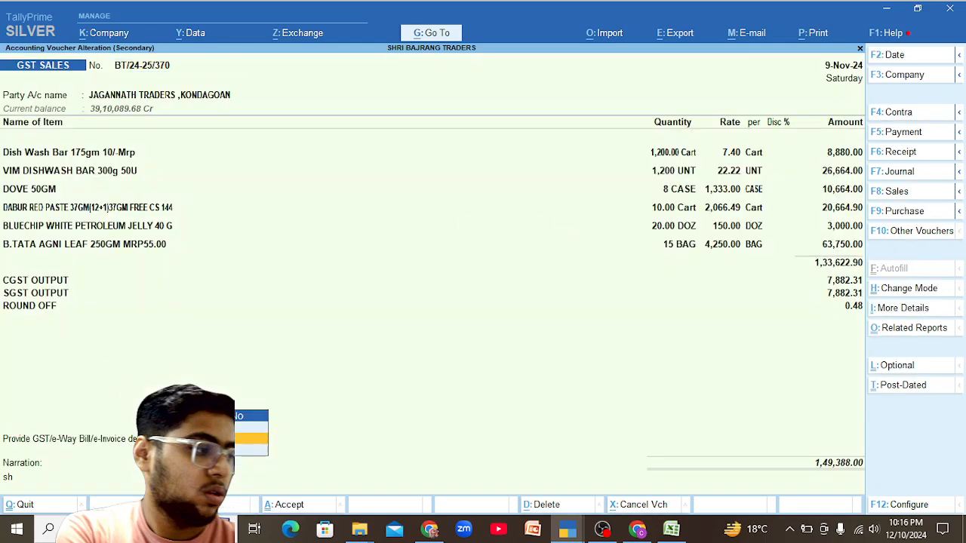
key(Return)
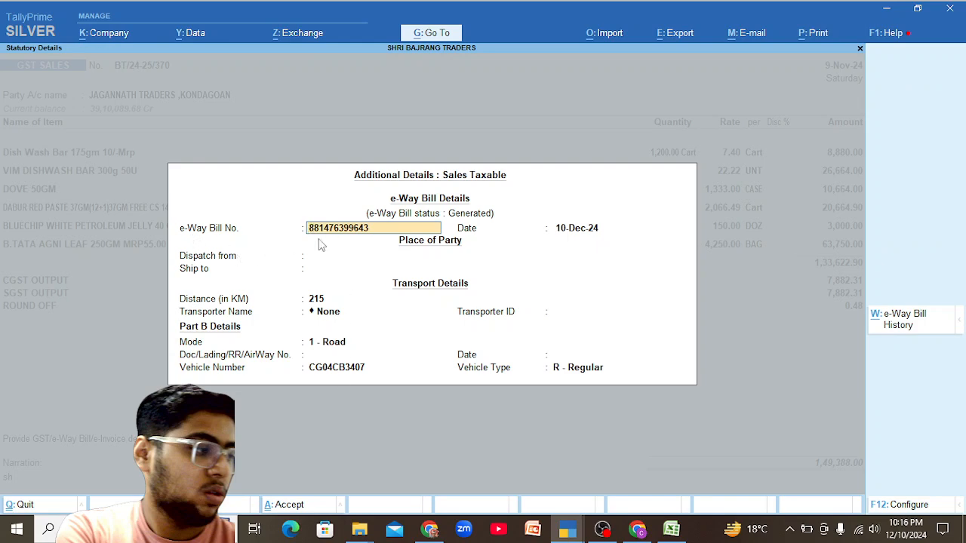
key(ctrl)
key(alt+Tab)
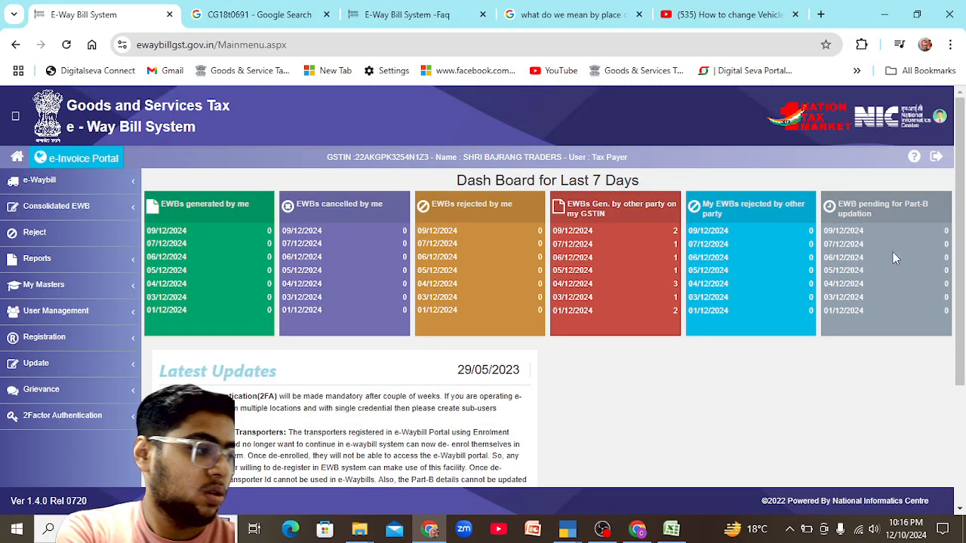
Open Update Part B/Vehicle and fetch the e-way bill by its pasted EWB number.
click(45, 181)
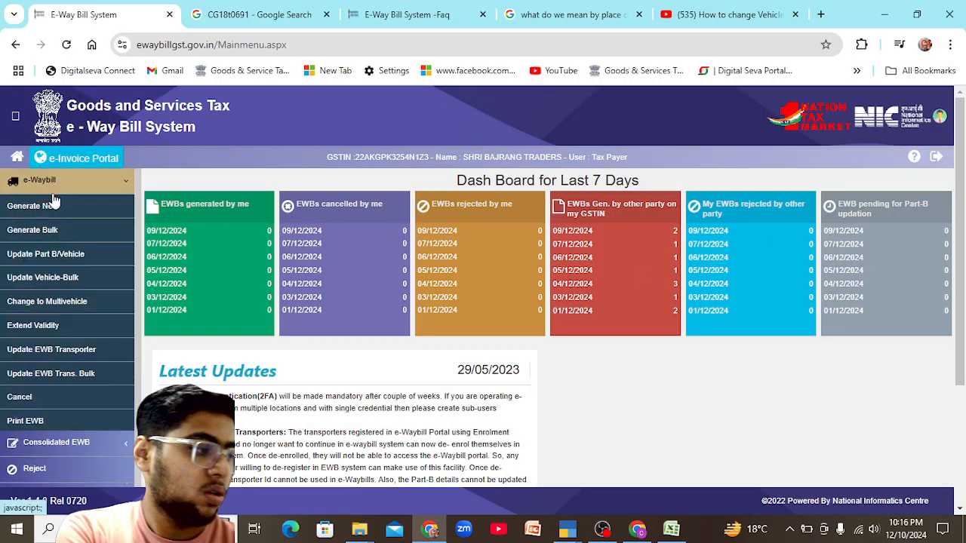
click(61, 258)
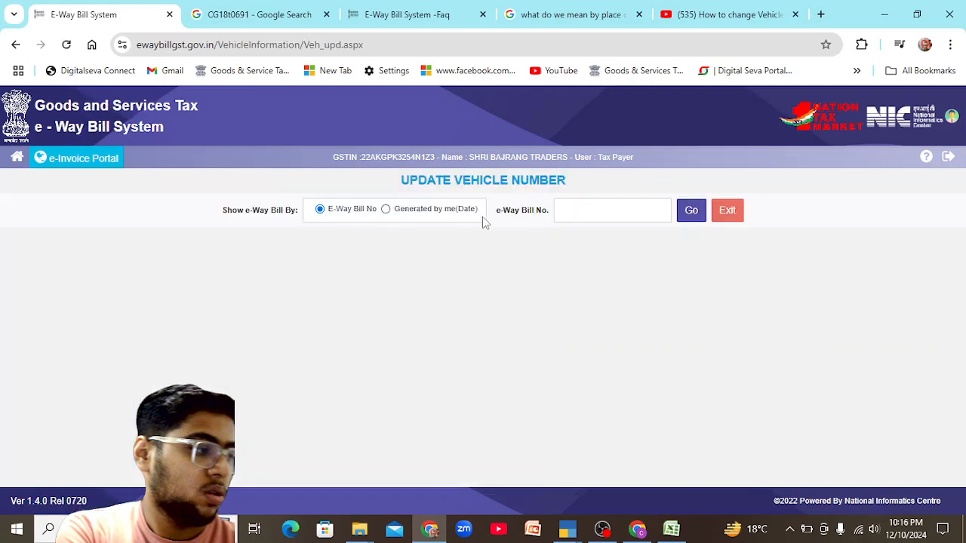
click(564, 210)
key(ctrl+v)
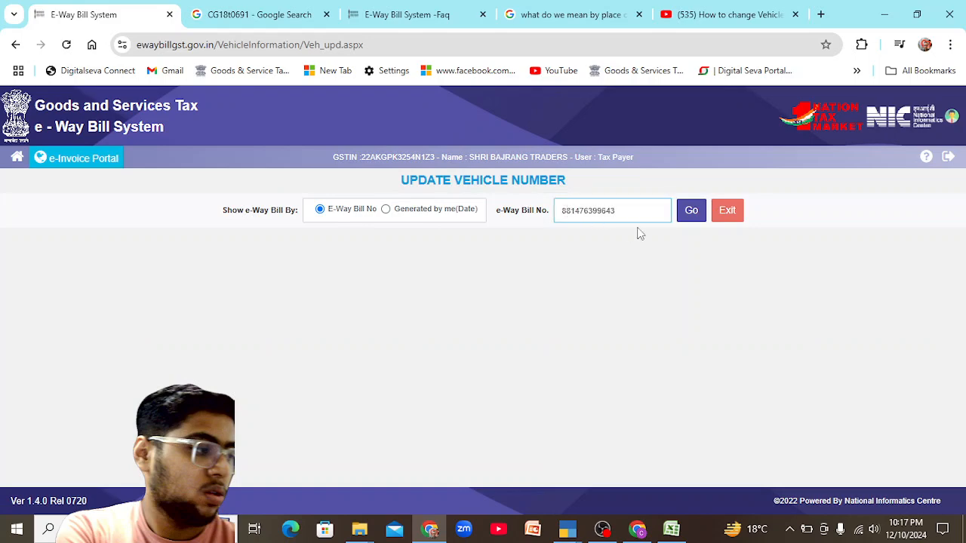
click(683, 217)
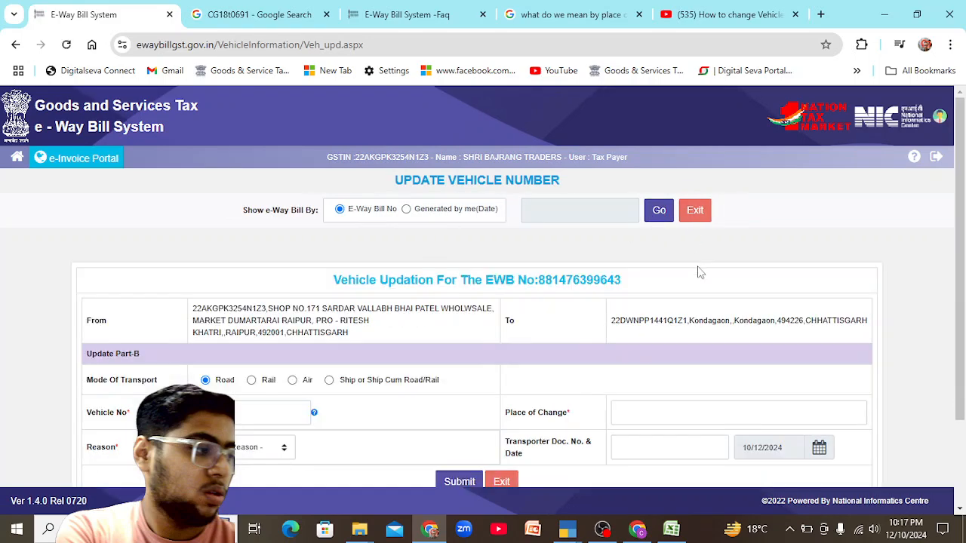
scroll(963, 347, down, 1)
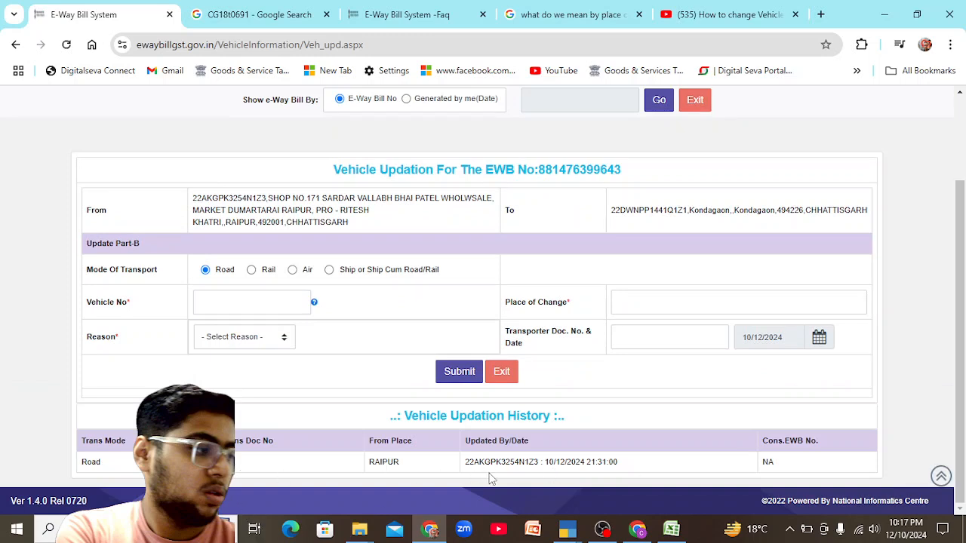
click(224, 305)
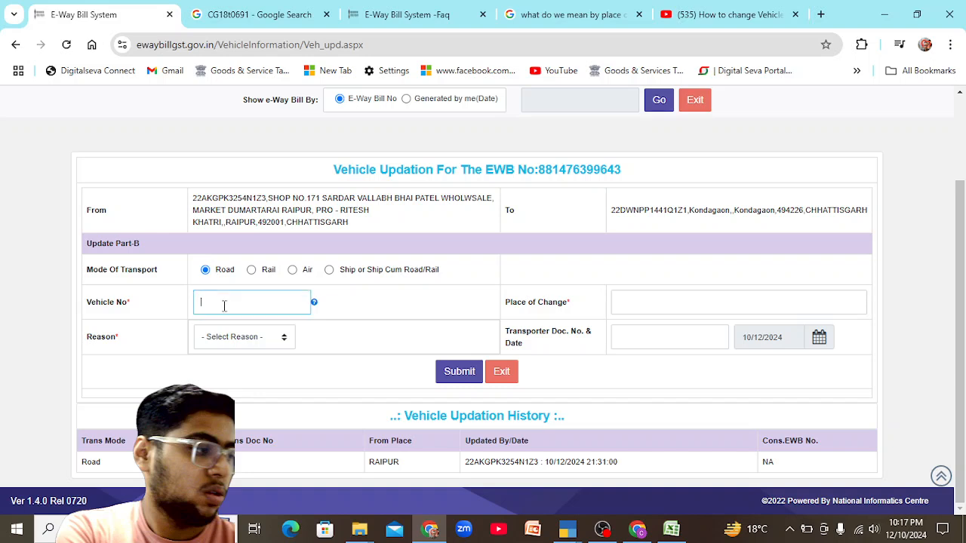
click(213, 6)
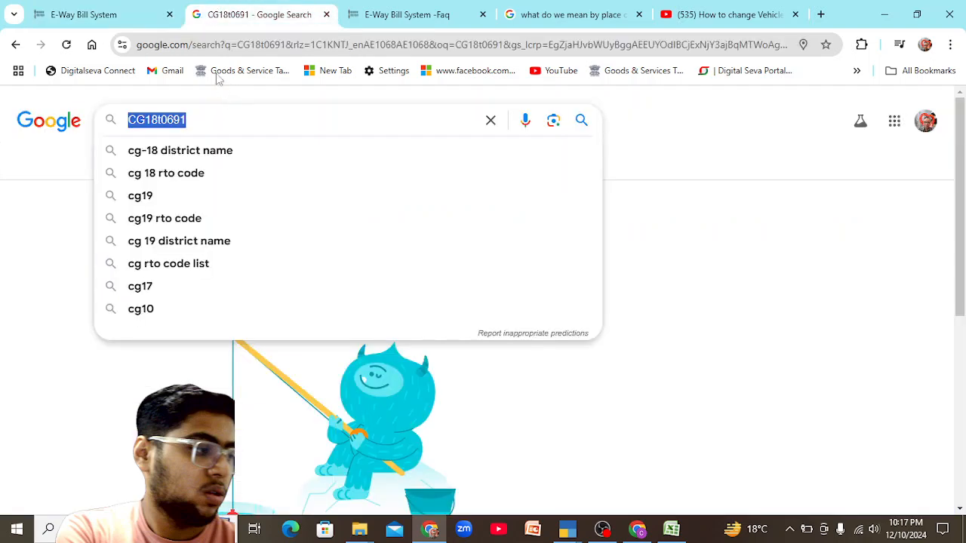
click(148, 6)
text(CG18T0691)
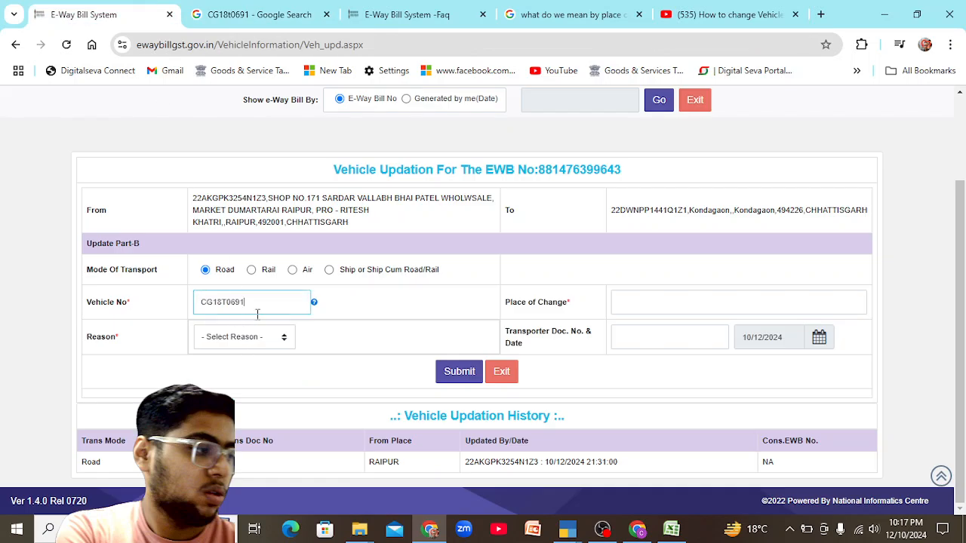
click(620, 302)
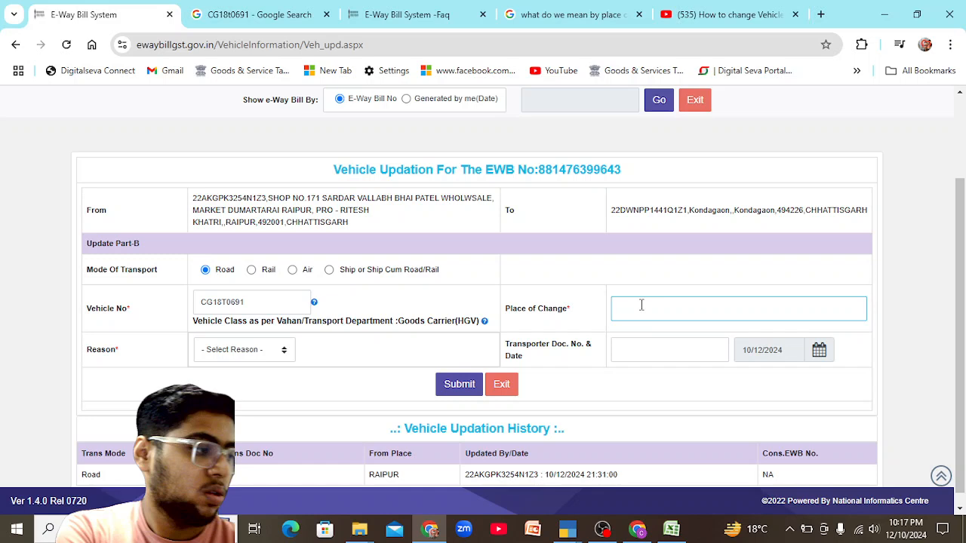
text(DUMARATA)
key(BackSpace)
key(BackSpace)
key(BackSpace)
text(TARAI)
Set the update reason to Others and the transporter document number to N/A.
click(257, 359)
click(255, 422)
click(722, 355)
text(NNNNNNNNNNNNNNNN)
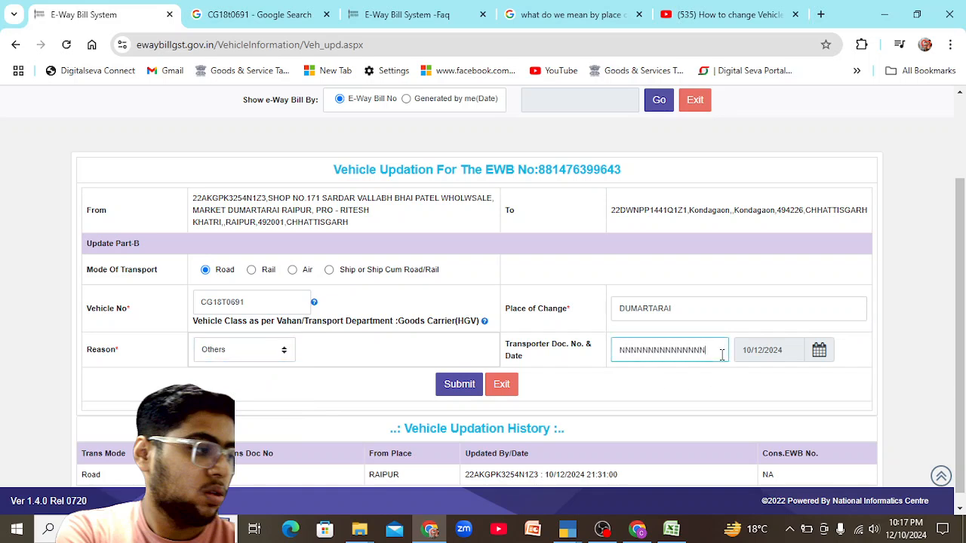
key(BackSpace)
key(BackSpace)
key(BackSpace)
key(BackSpace)
key(BackSpace)
key(BackSpace)
key(BackSpace)
key(BackSpace)
key(BackSpace)
key(BackSpace)
key(BackSpace)
key(BackSpace)
key(BackSpace)
key(BackSpace)
key(BackSpace)
text(A)
key(BackSpace)
text(N/AS)
key(BackSpace)
Submit the Part B update and scroll to the Part-B table listing CG18T0691.
click(451, 386)
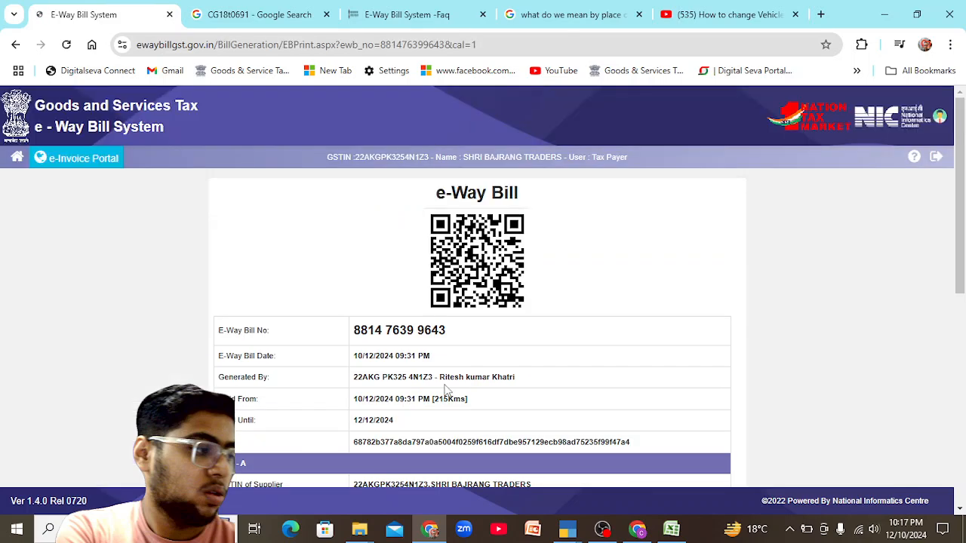
drag(954, 219, 955, 460)
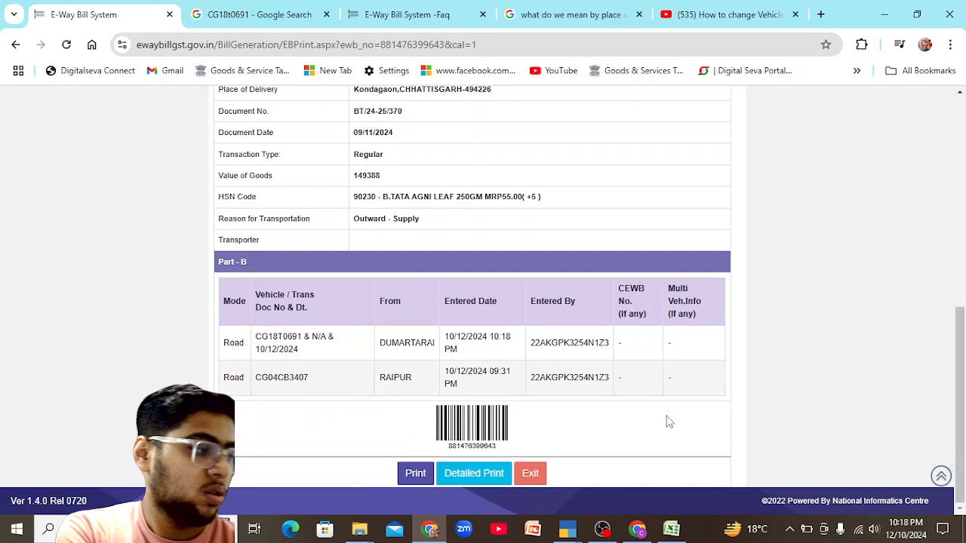